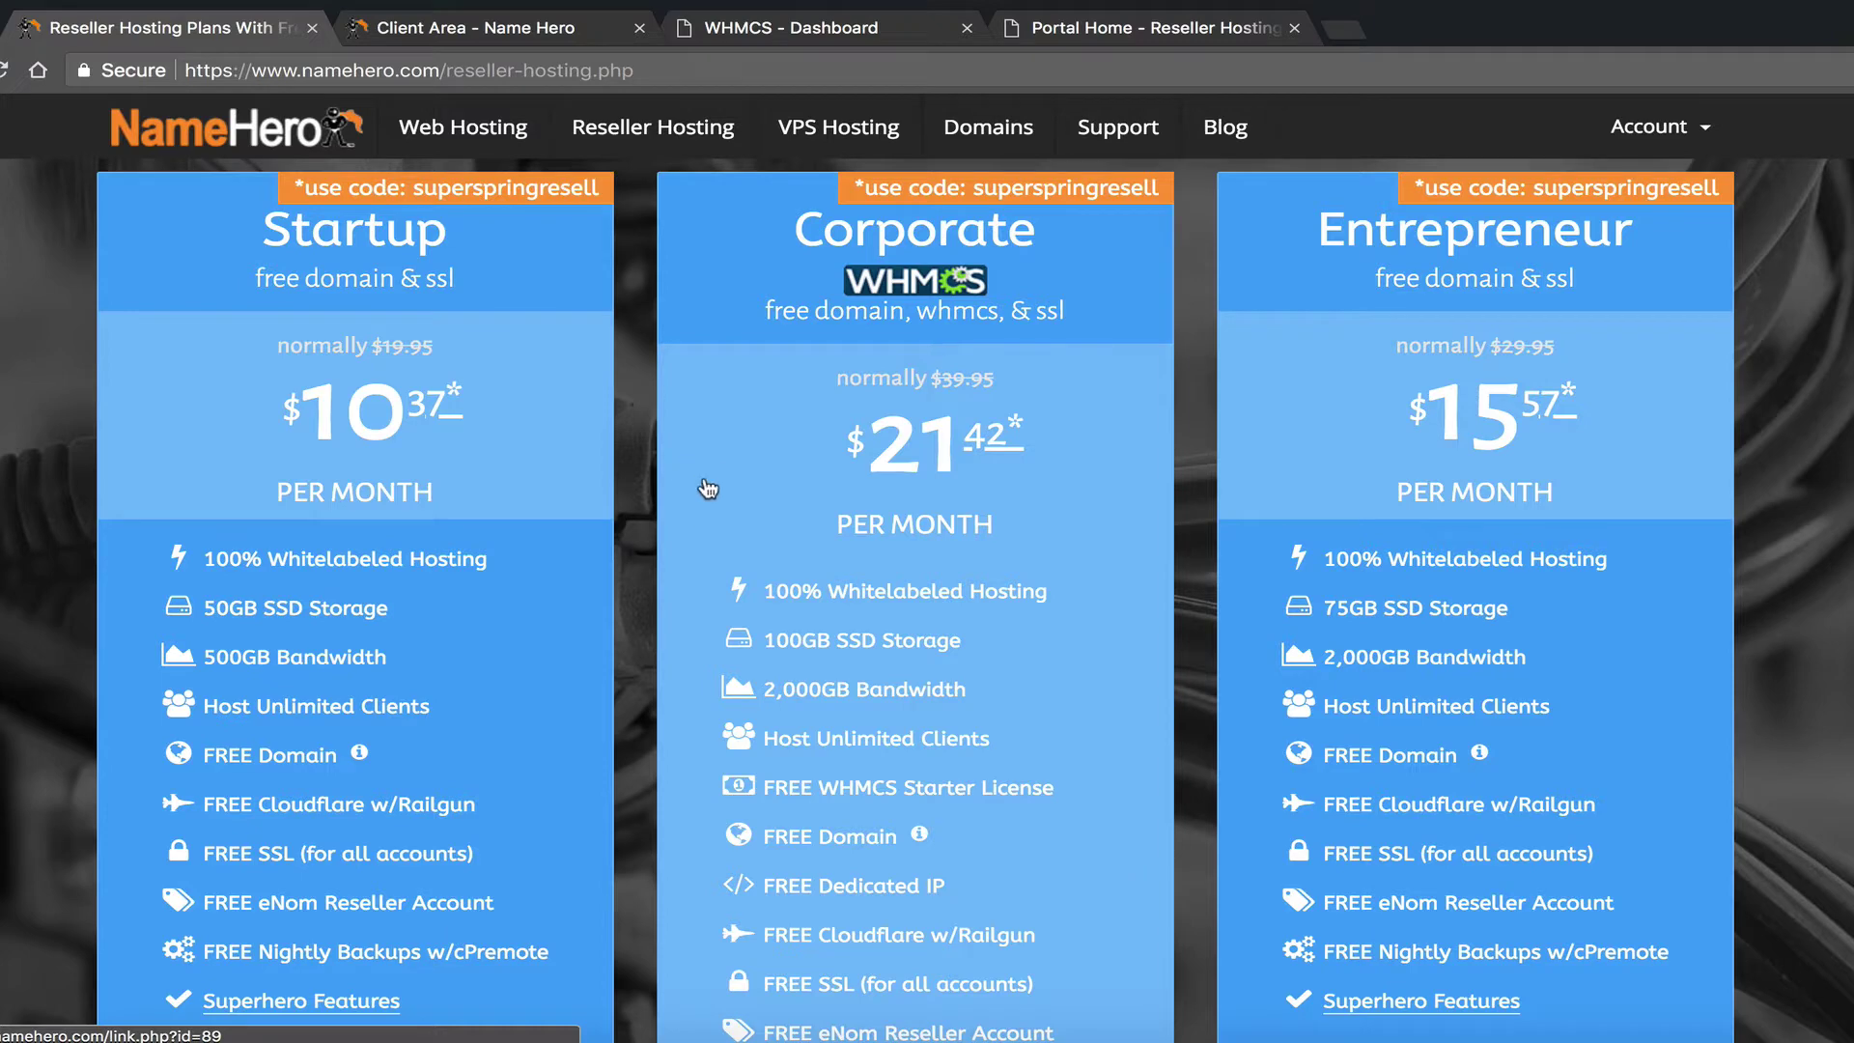
Step: Switch to the WHMCS dashboard, look through the What's New in Version 7.5 slides and dismiss them
click(828, 34)
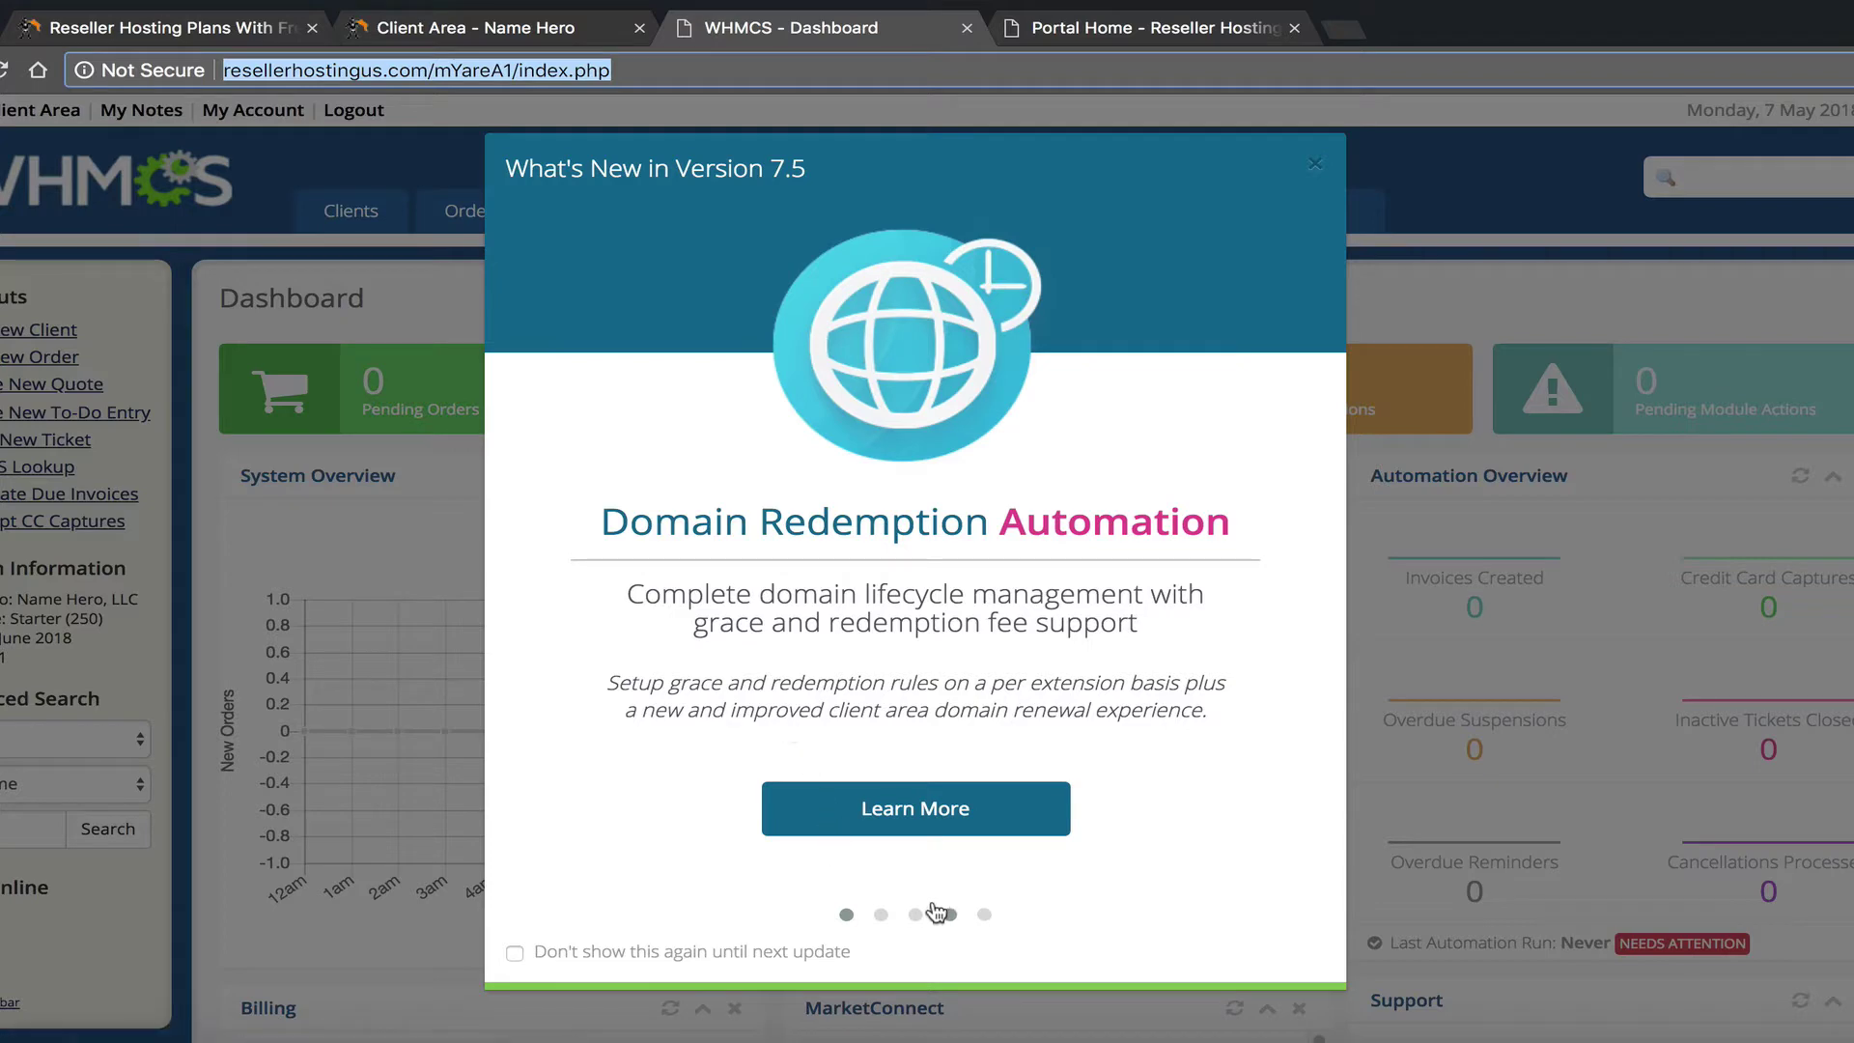
click(886, 913)
click(916, 914)
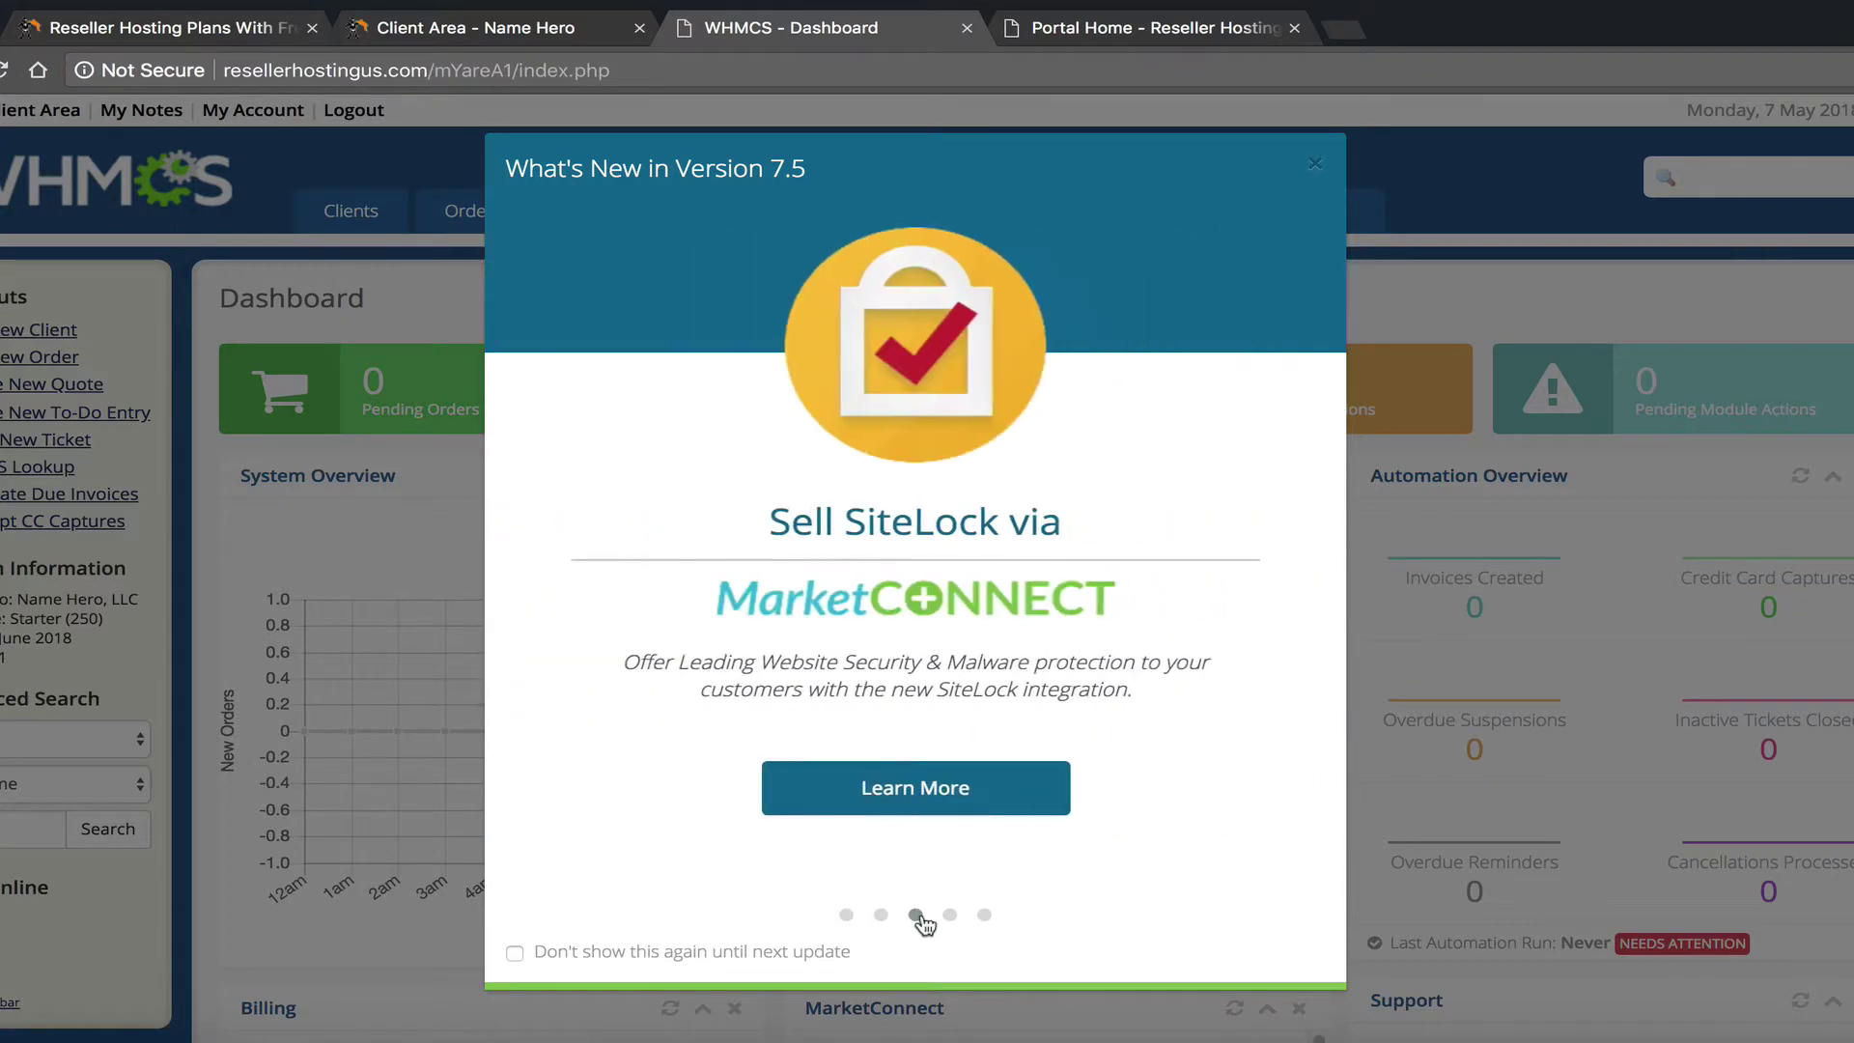
click(948, 916)
click(982, 917)
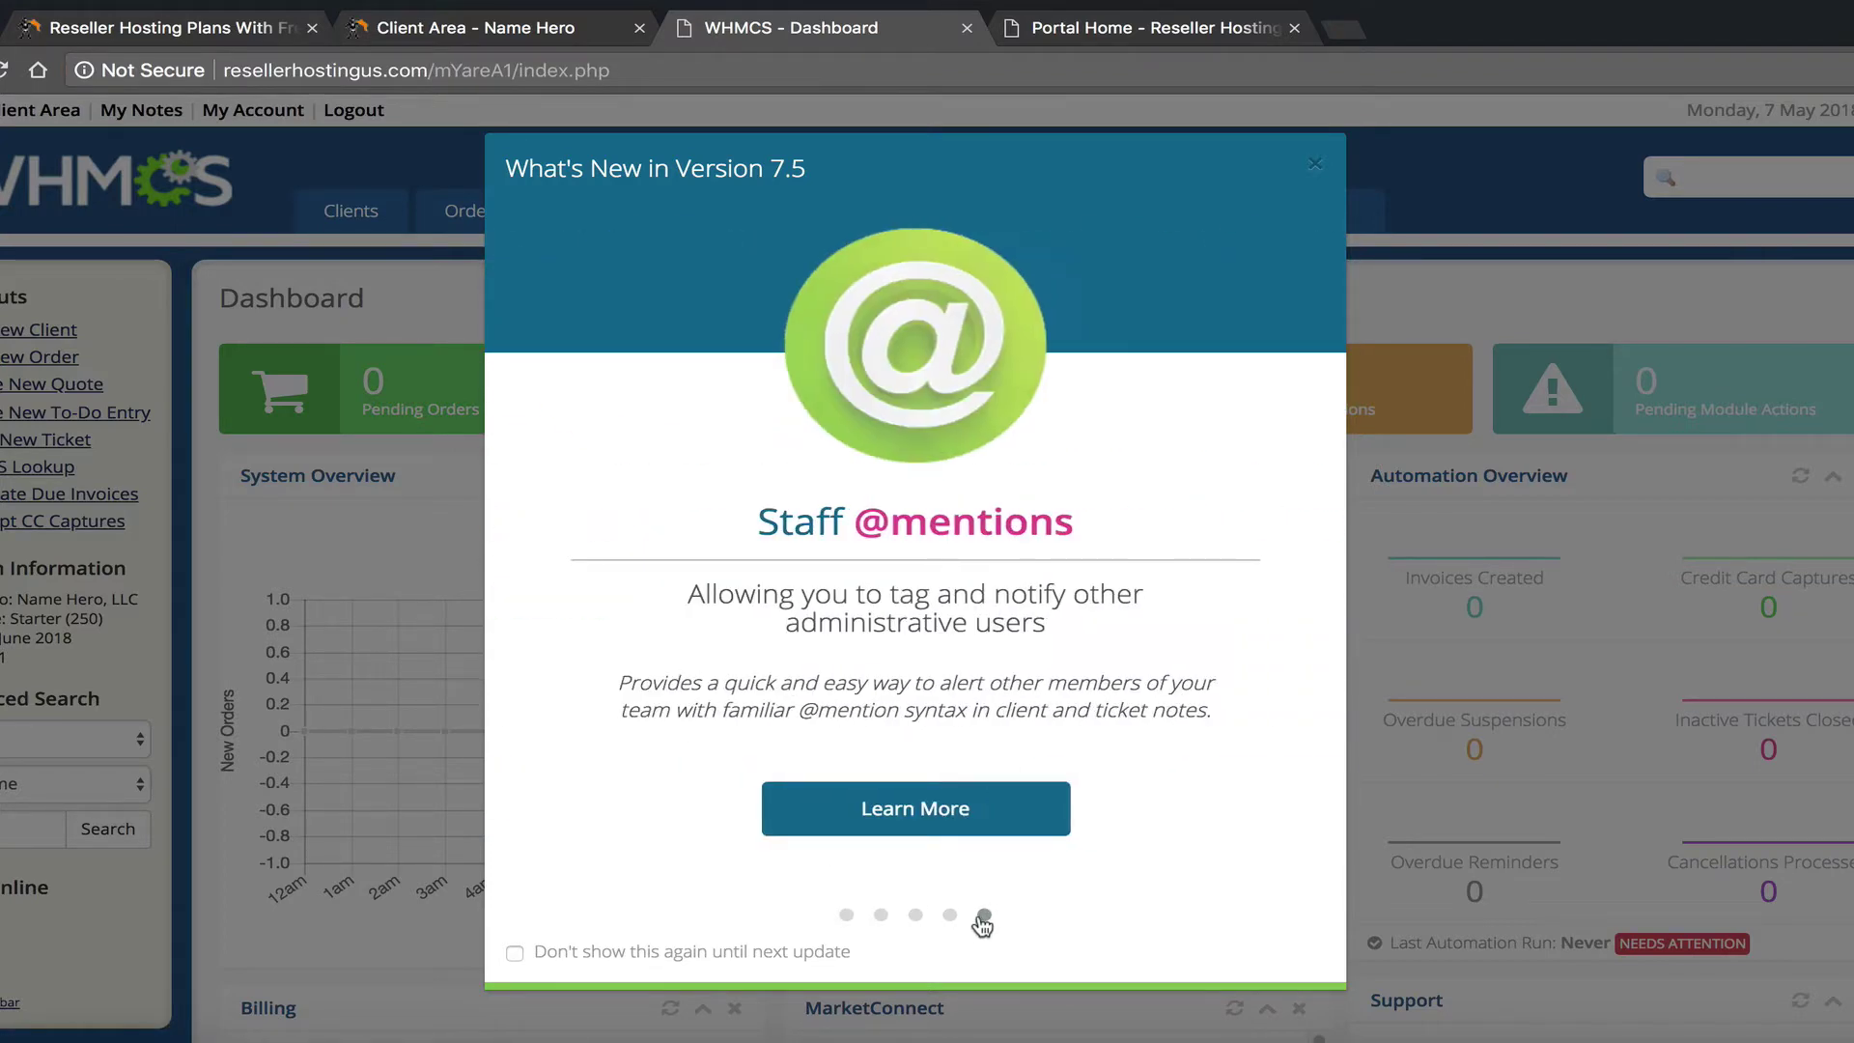
click(916, 914)
click(882, 915)
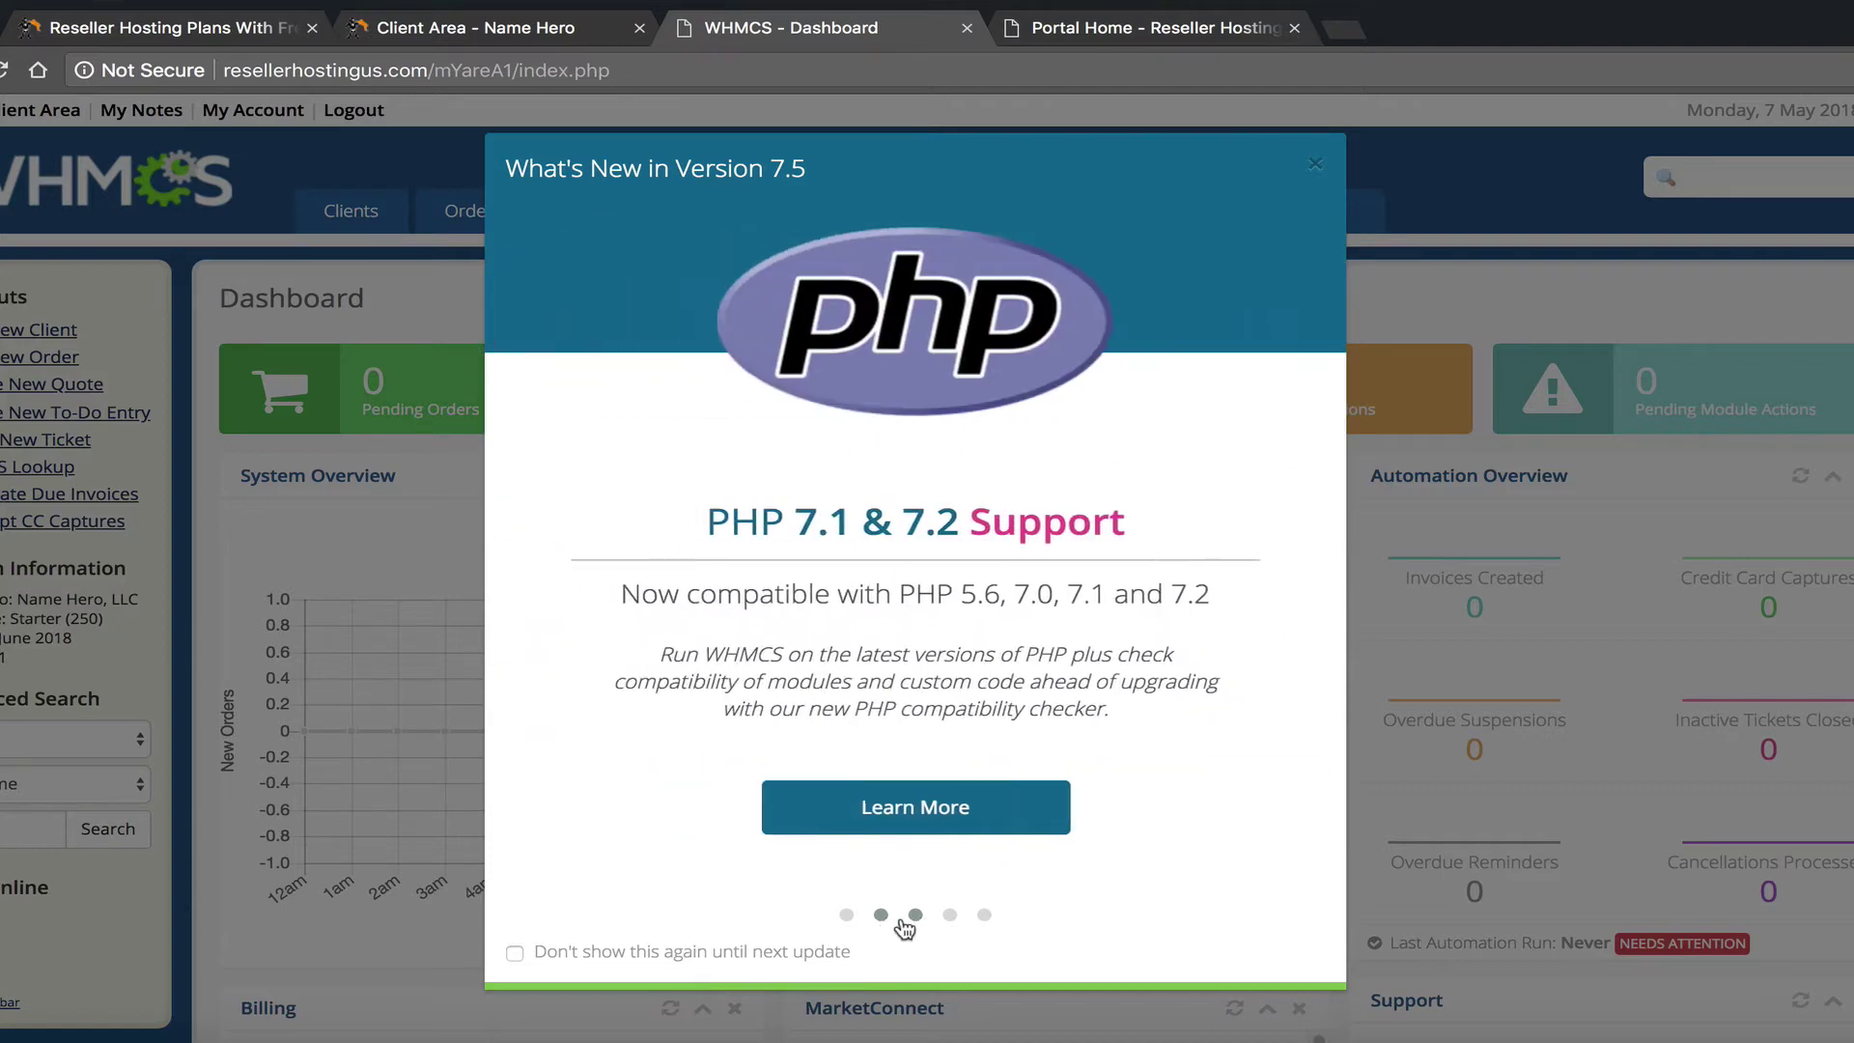
click(1314, 164)
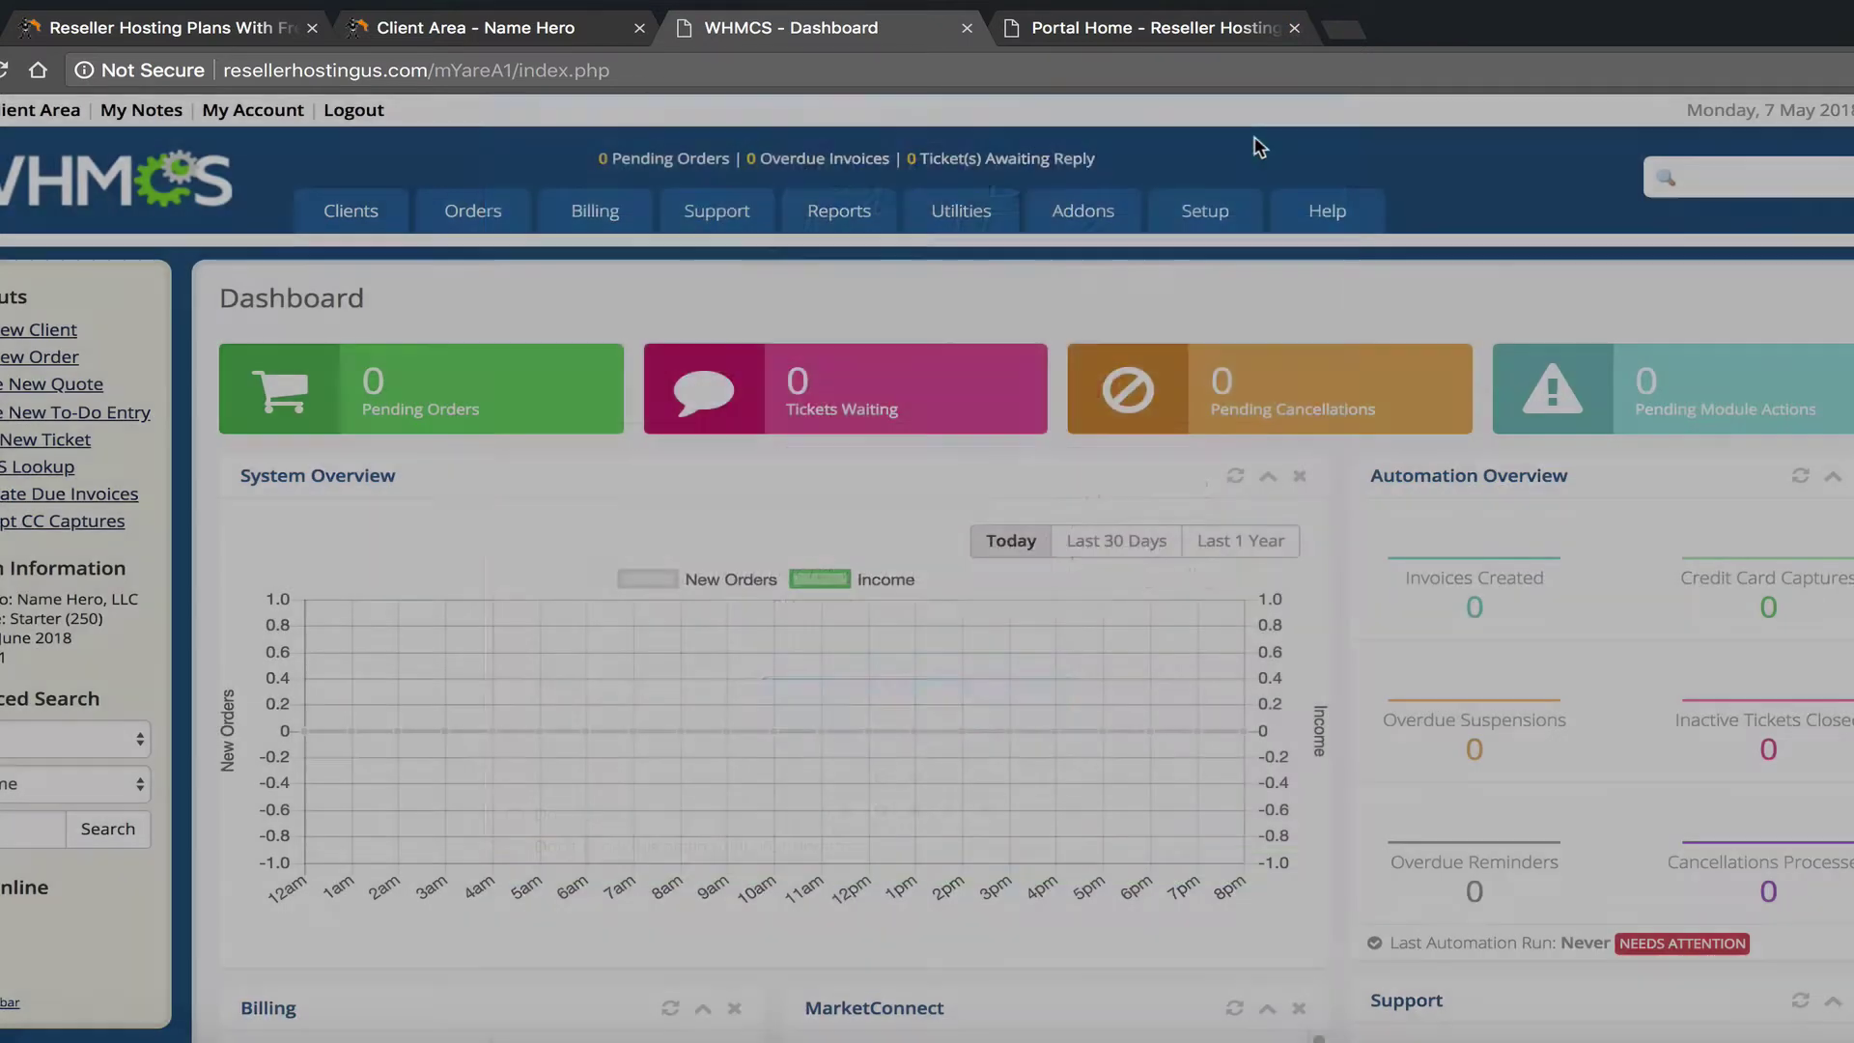
Step: Open MarketConnect management from the dashboard's Selling Status widget and confirm the administrator password
scroll(969, 345, down, 5)
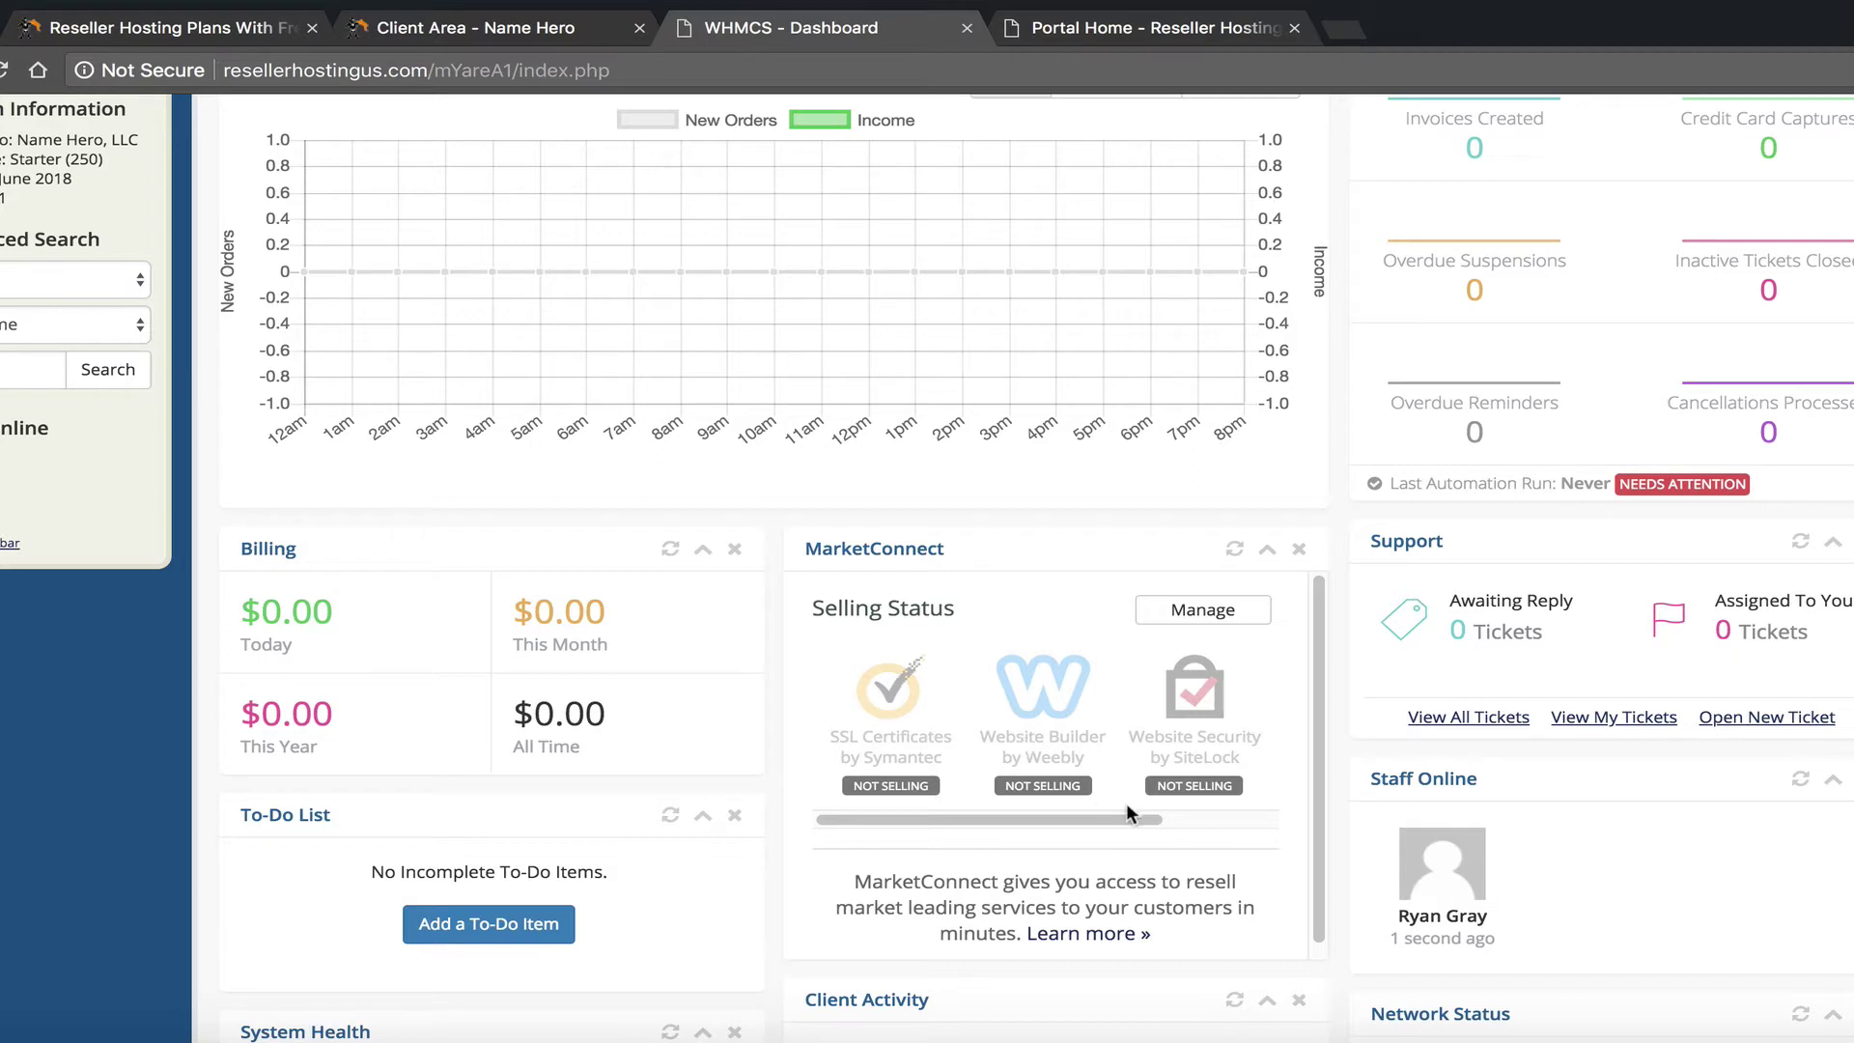
mouse_move(1134, 817)
mouse_down()
mouse_move(1282, 817)
mouse_move(1121, 810)
mouse_move(1209, 813)
mouse_move(1157, 813)
mouse_up()
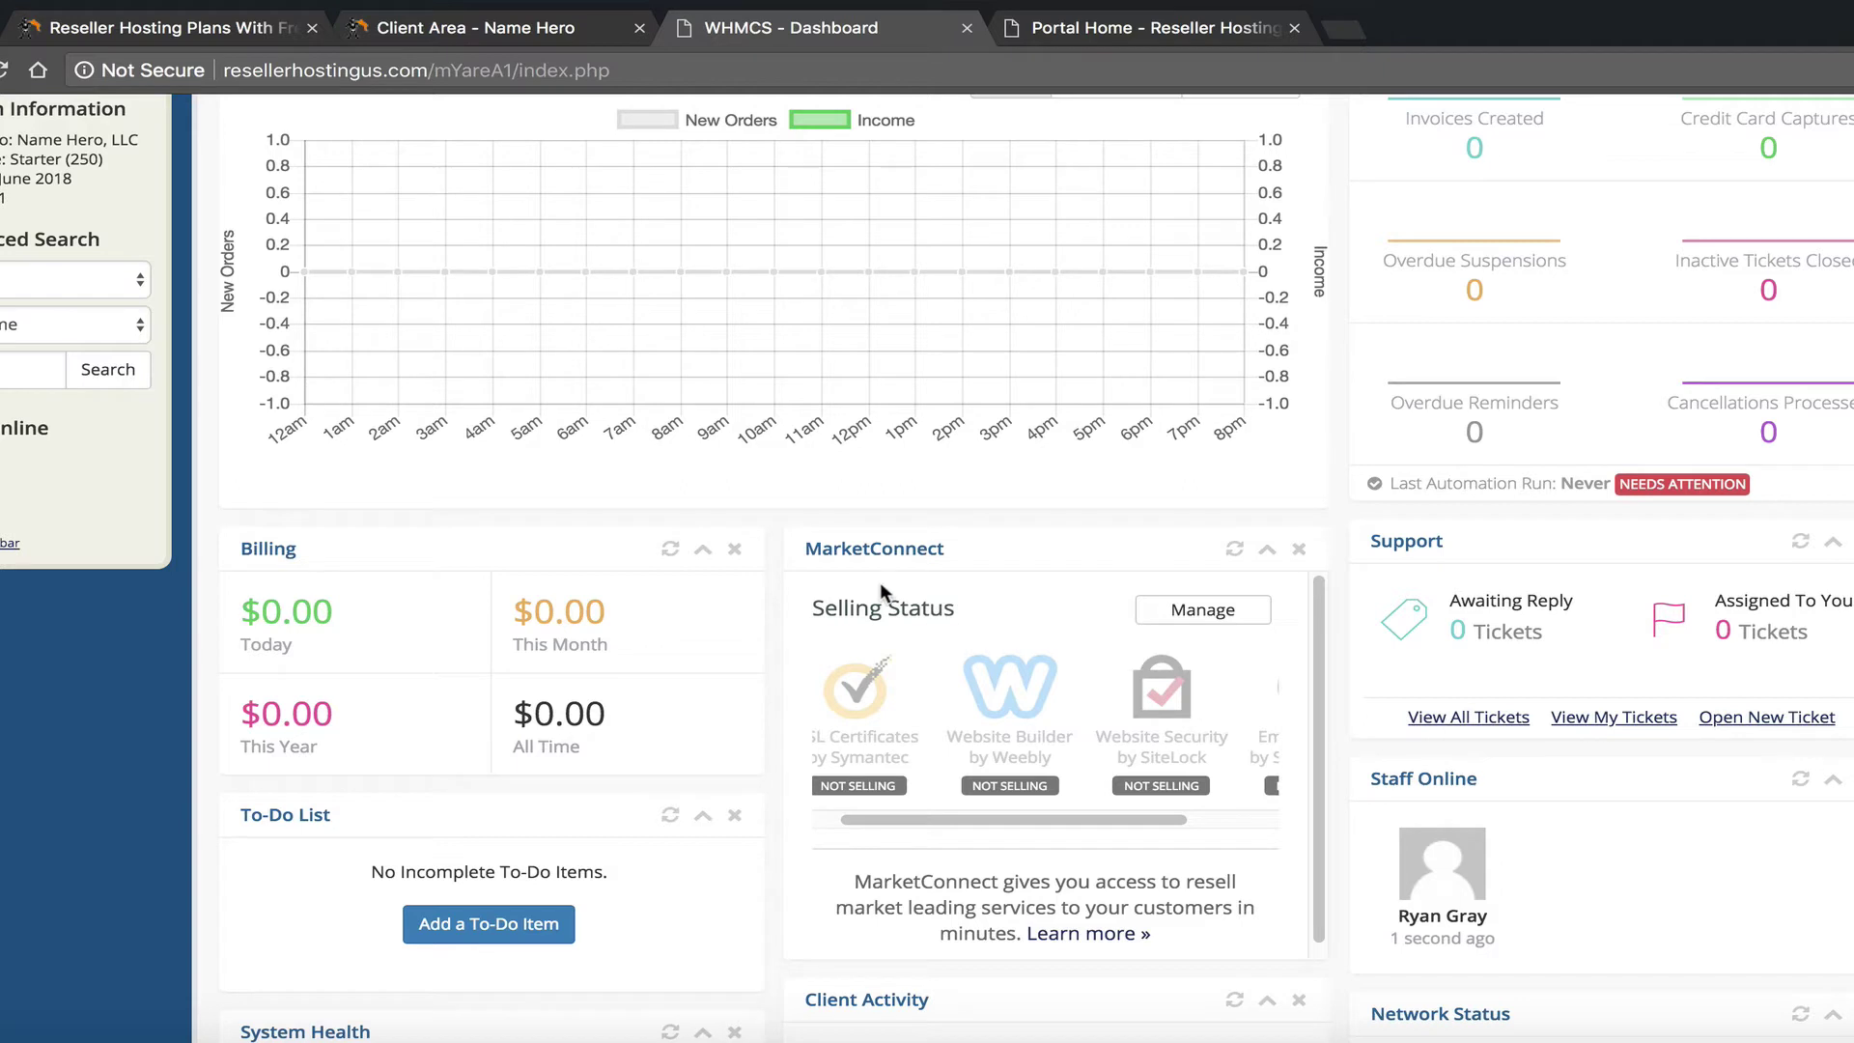
click(1202, 609)
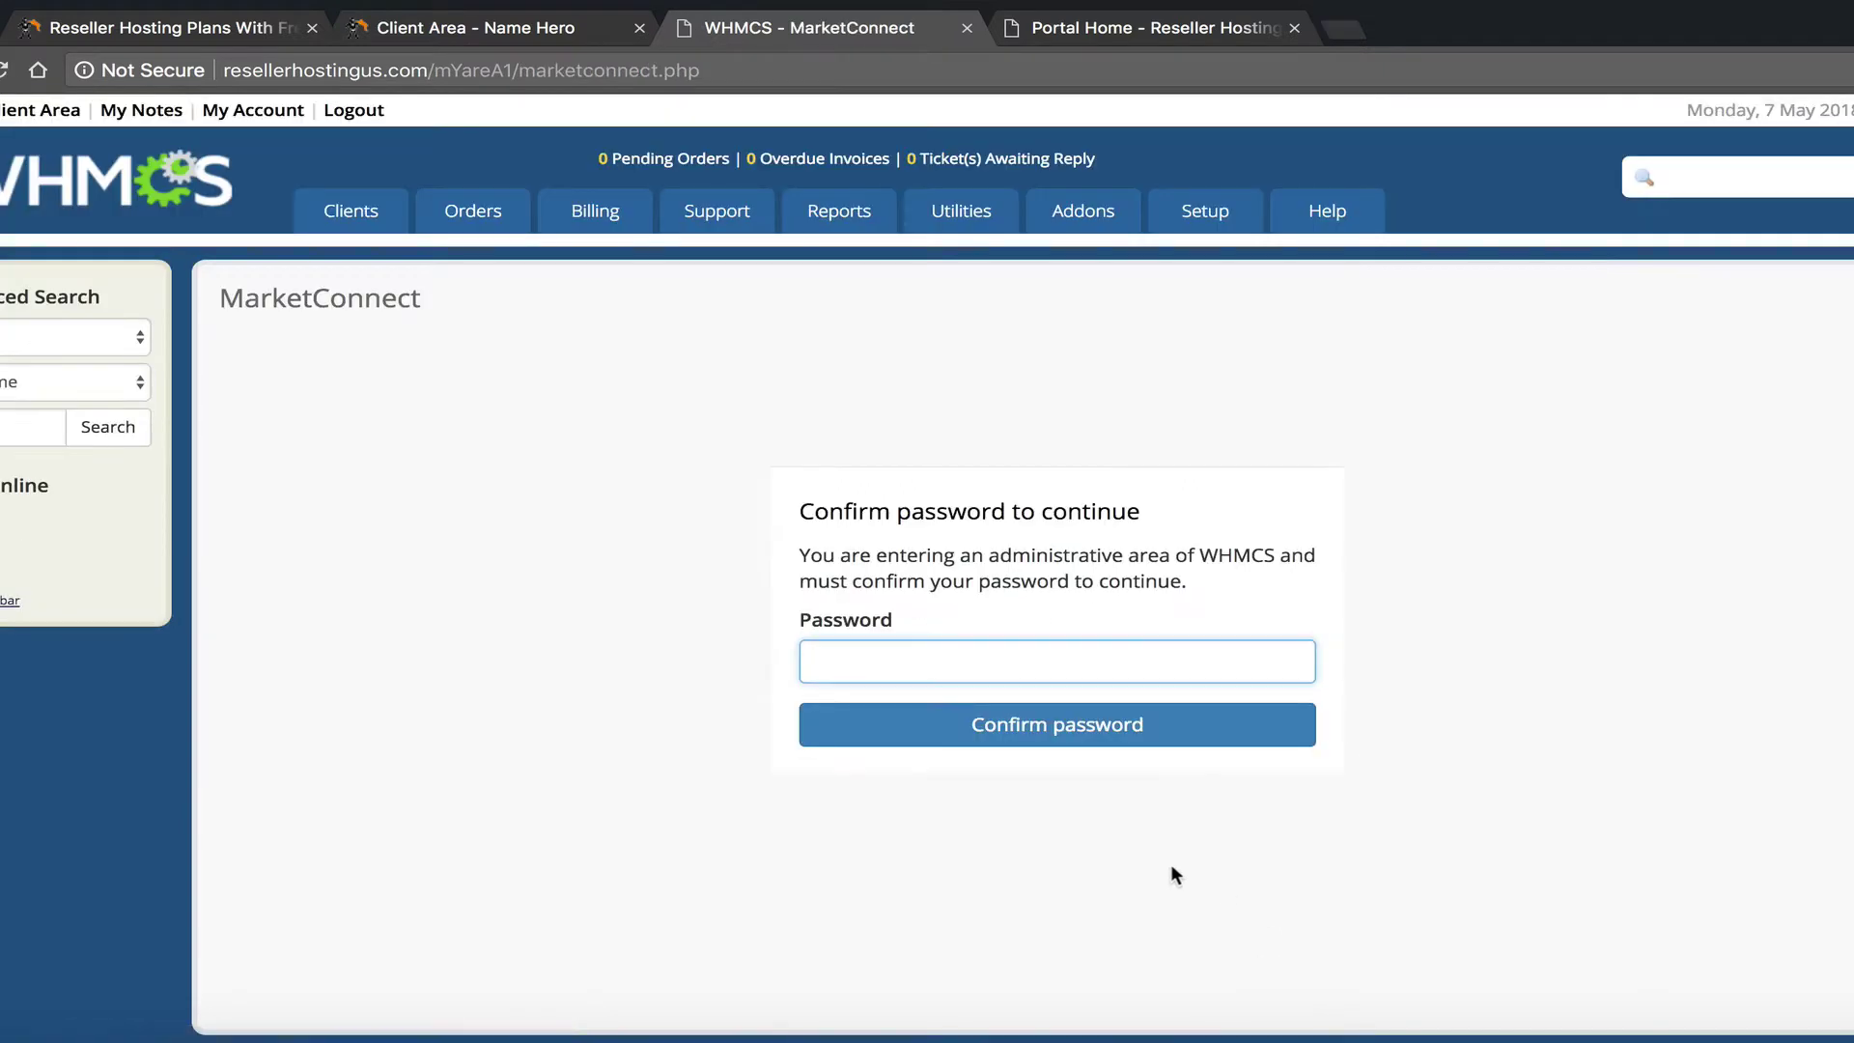
right_click(1031, 653)
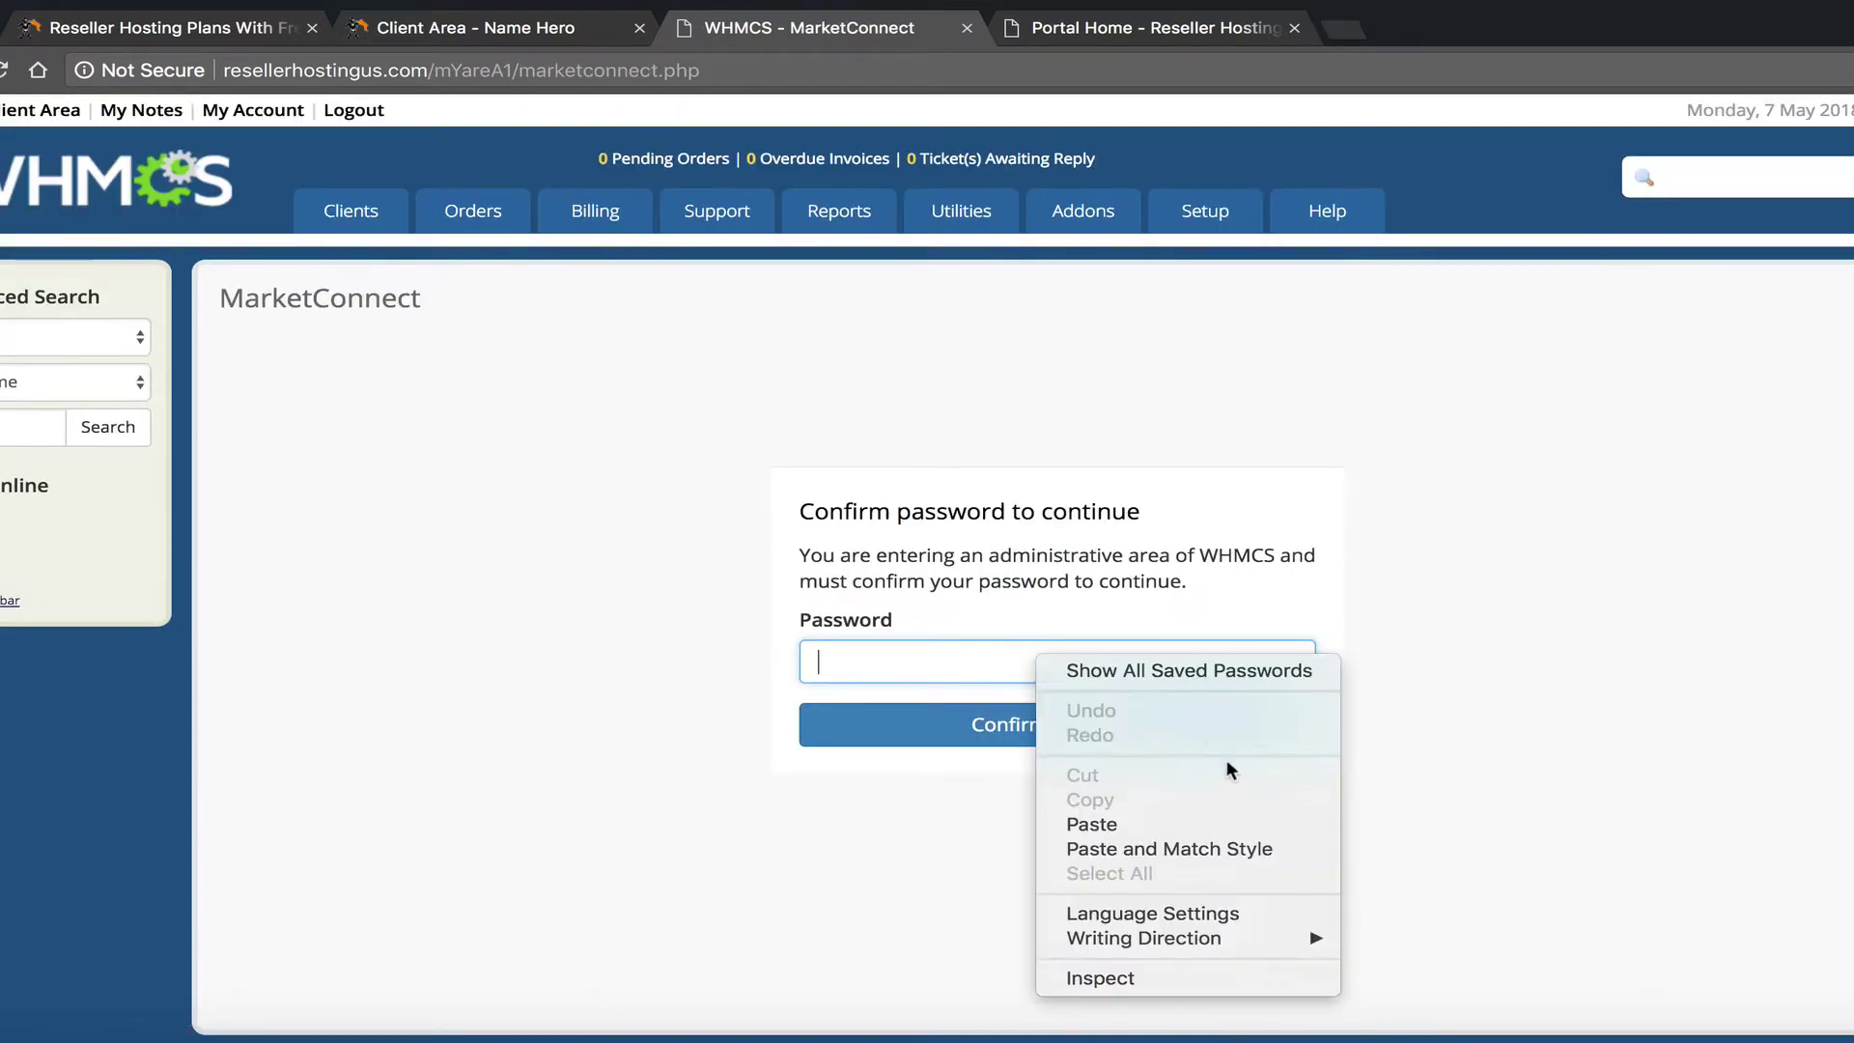
click(1225, 824)
click(1010, 726)
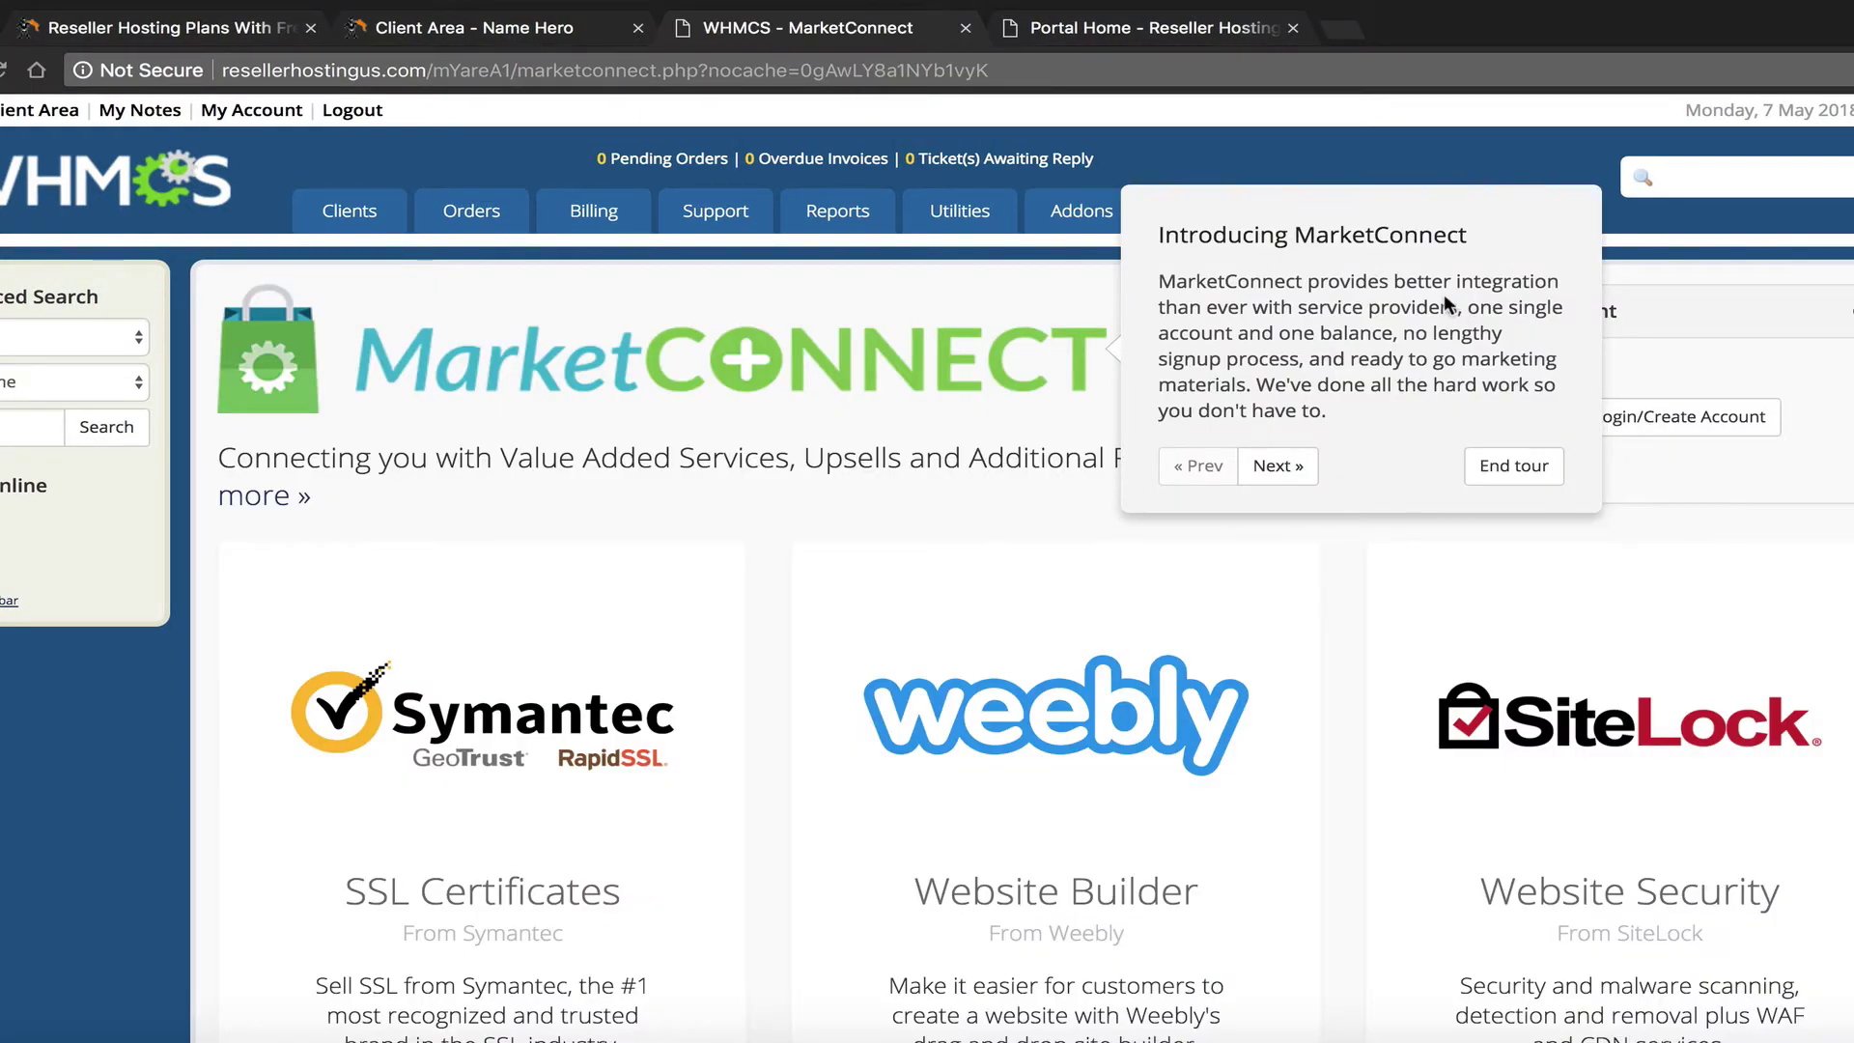
Step: Go through the MarketConnect introduction tour, including the Symantec SSL Certificates page, and end it
click(1294, 466)
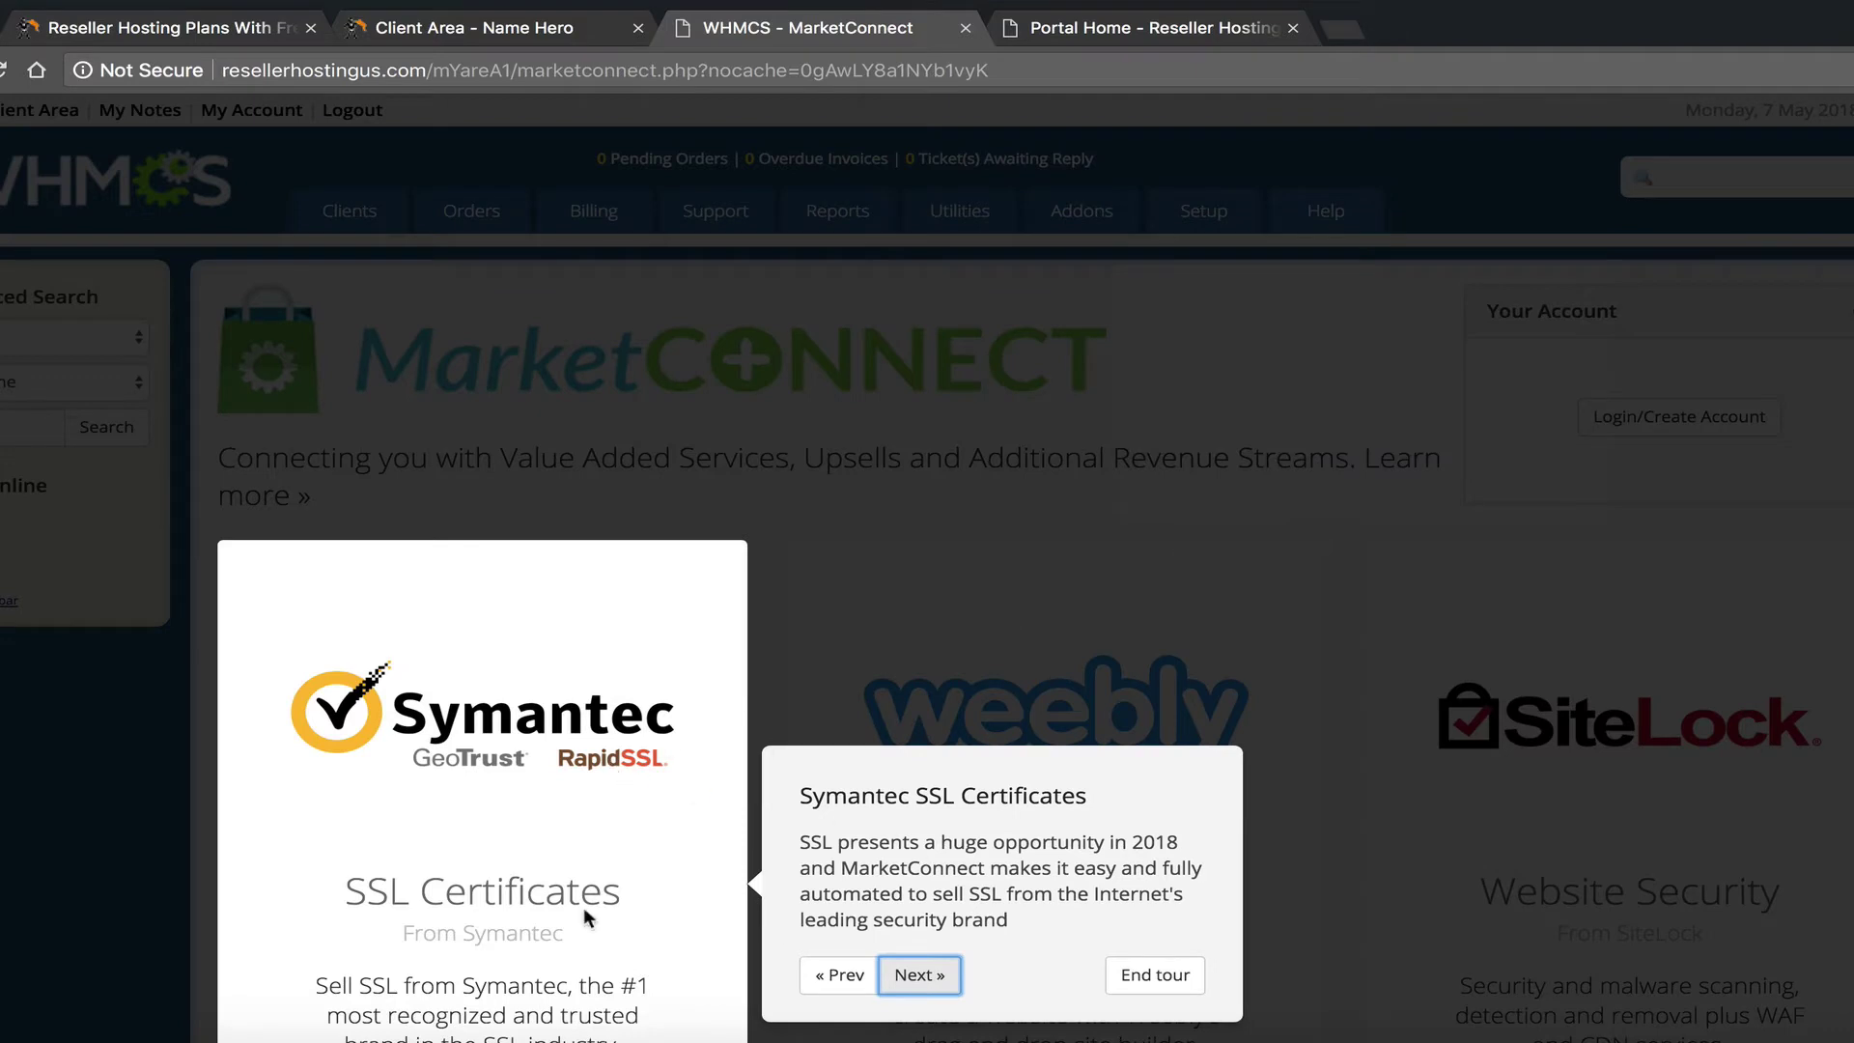
click(922, 975)
click(1469, 982)
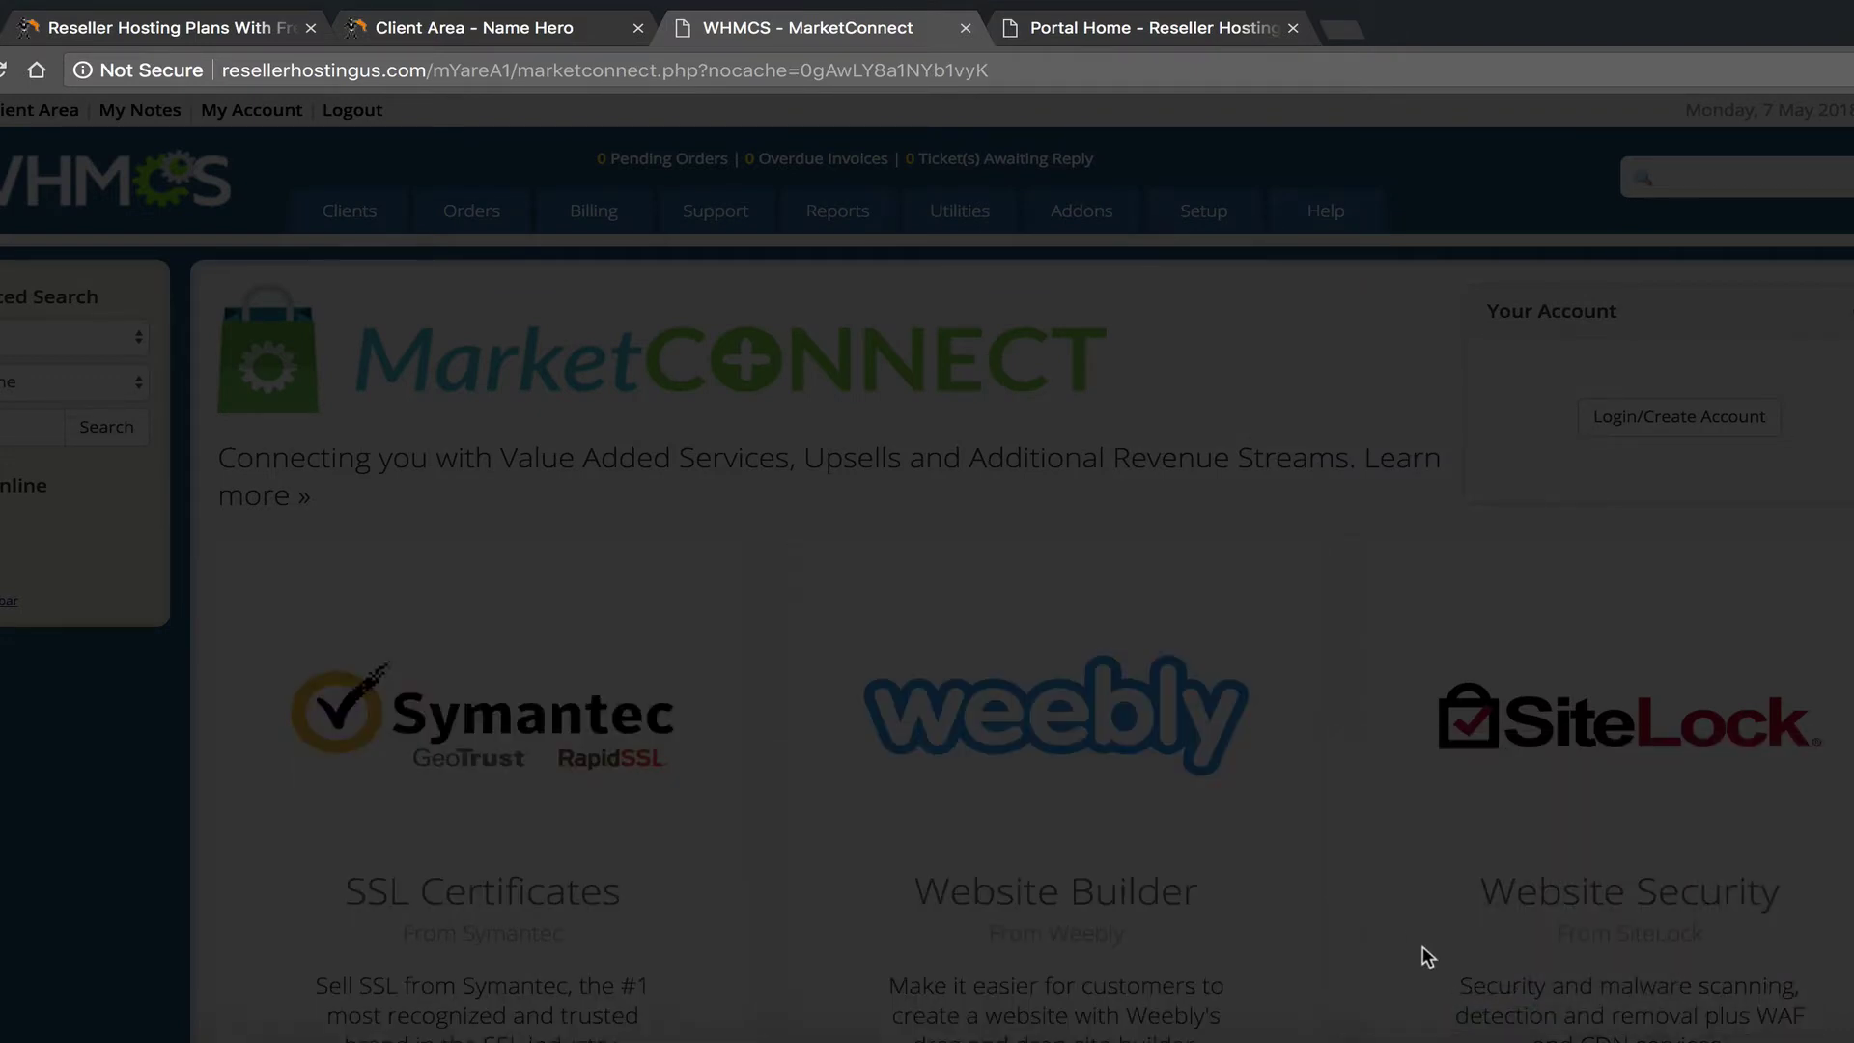
click(687, 995)
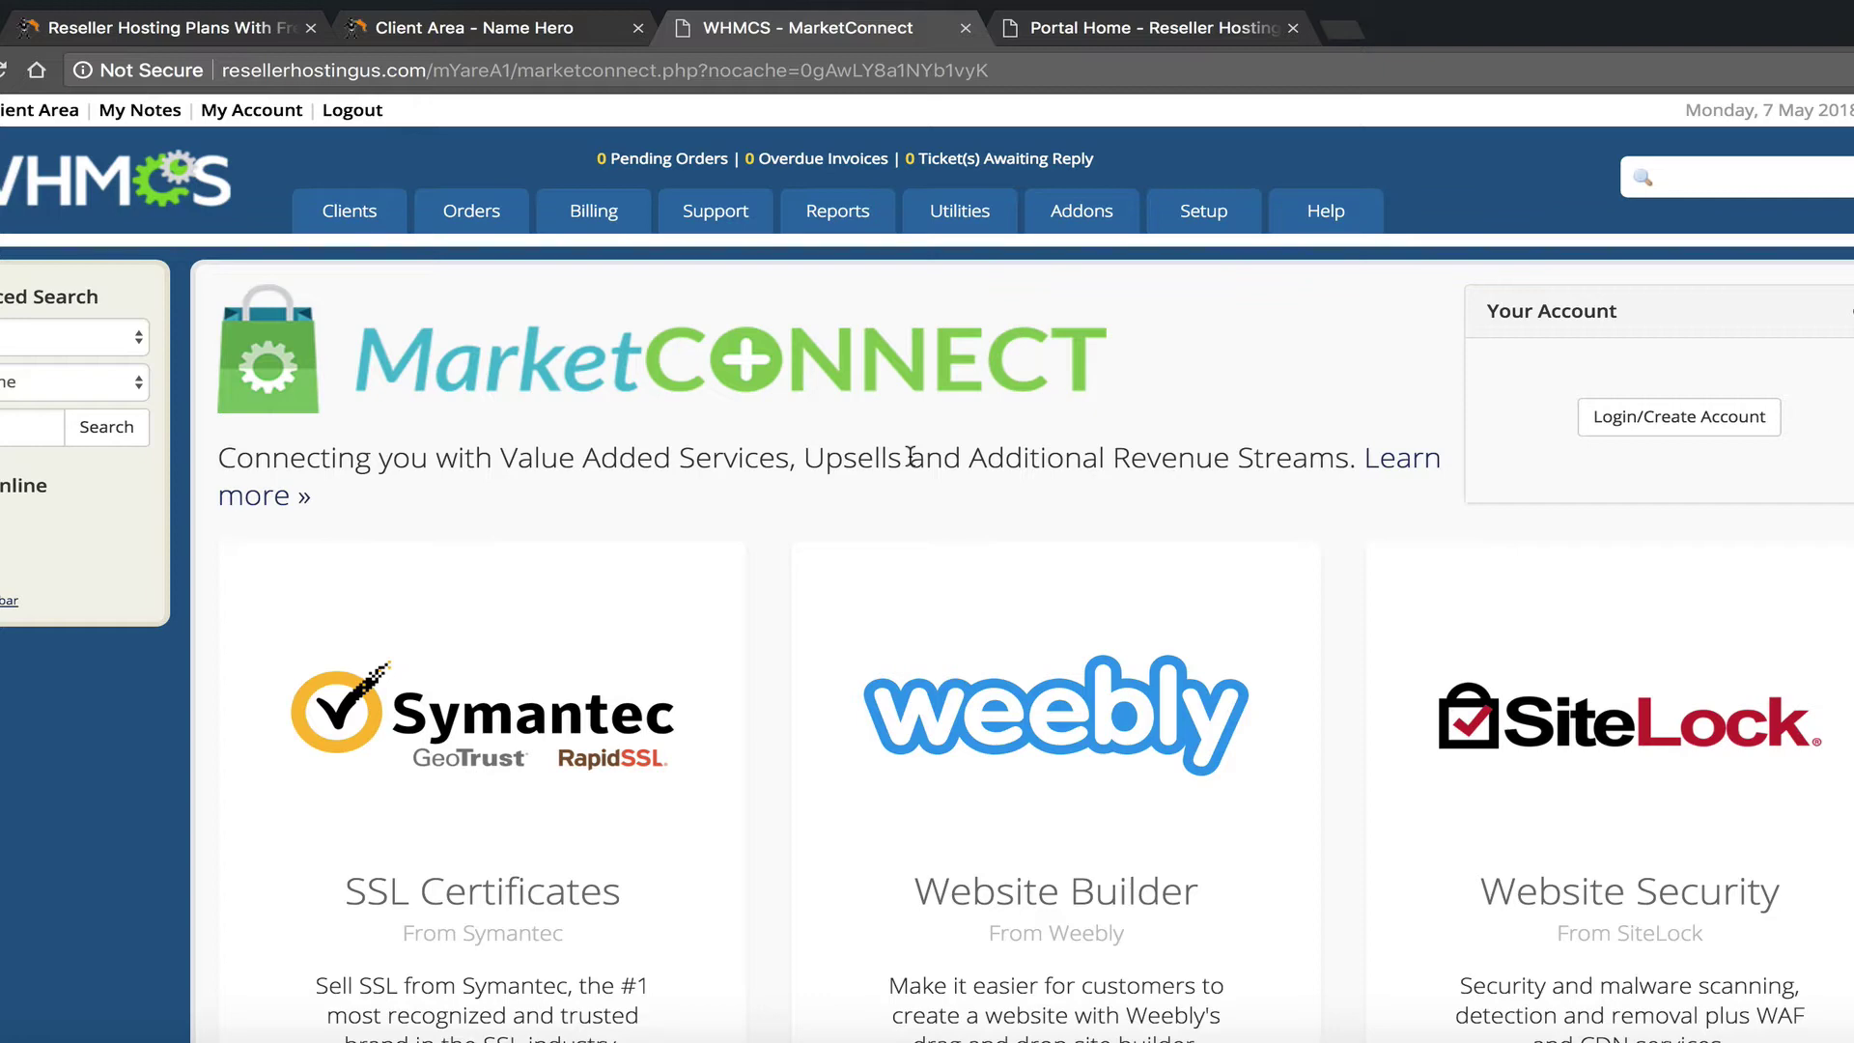
Step: Create a free WHMCS Marketplace account with the prefilled contact details, pasting the account password and agreeing to the terms of service
click(1608, 426)
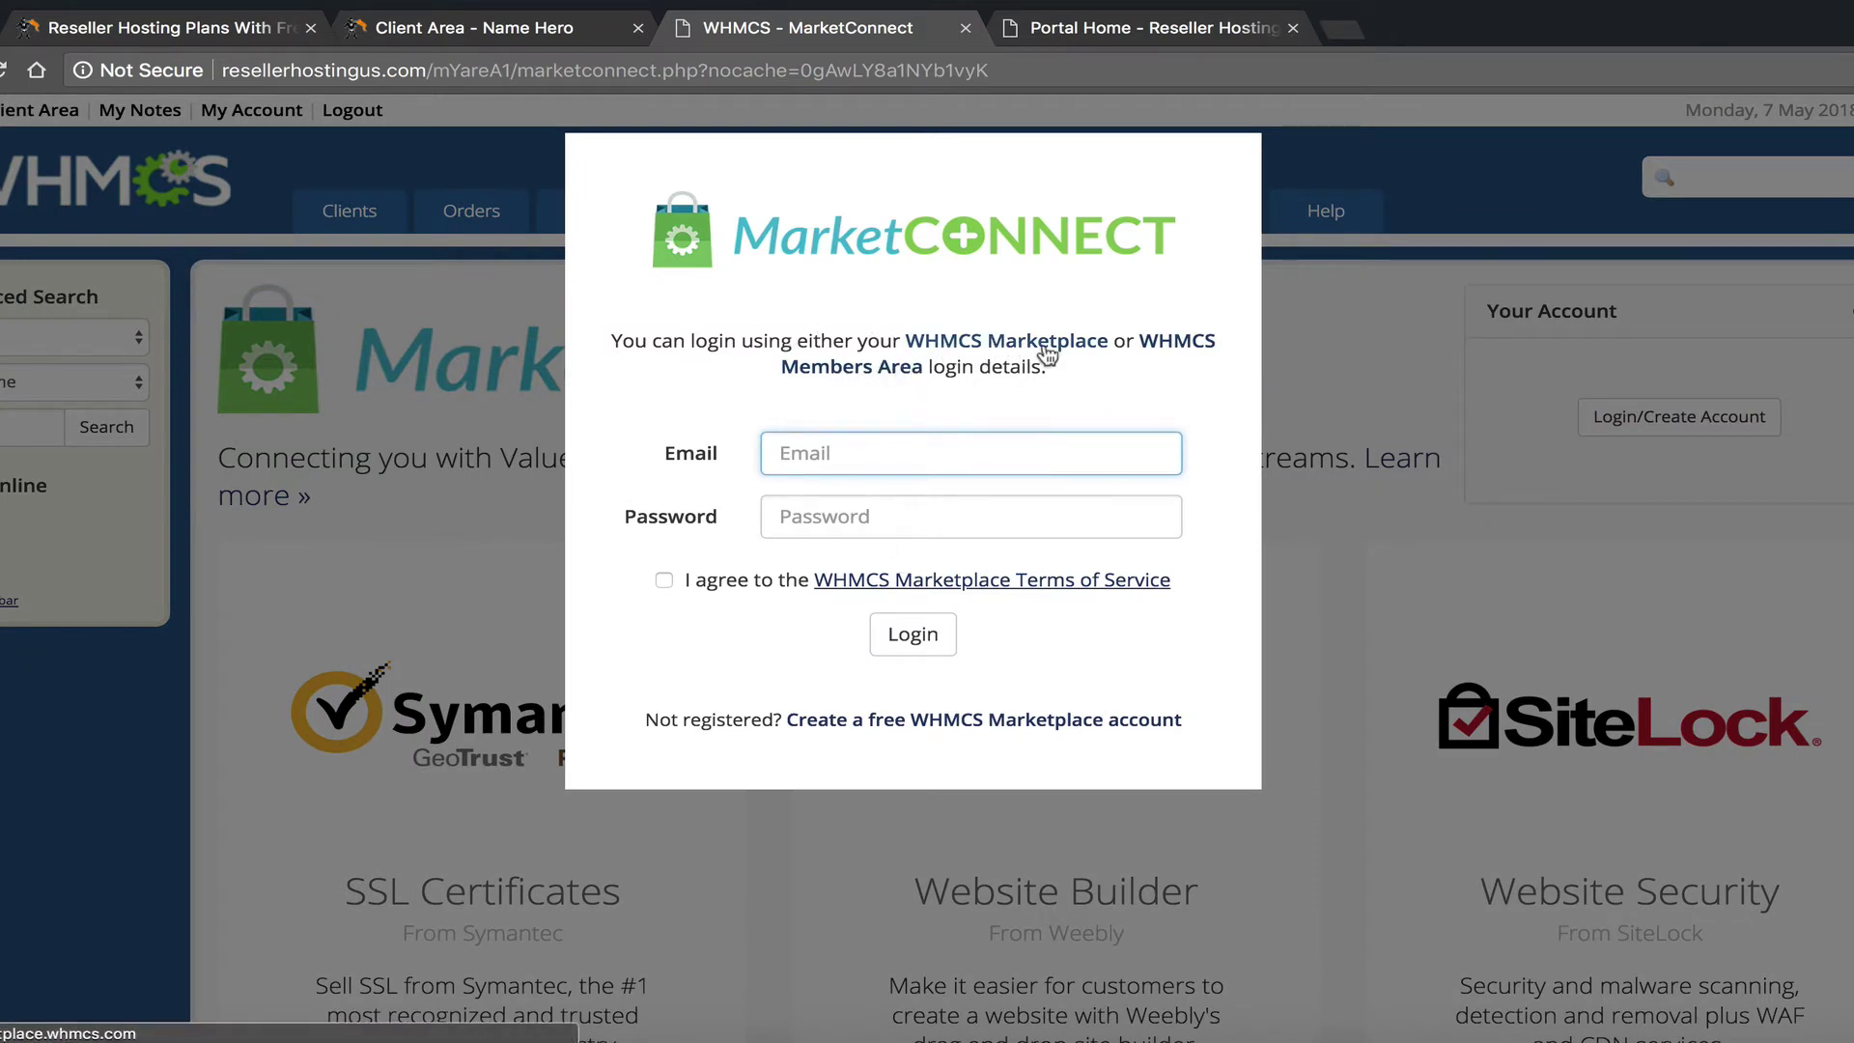
click(935, 722)
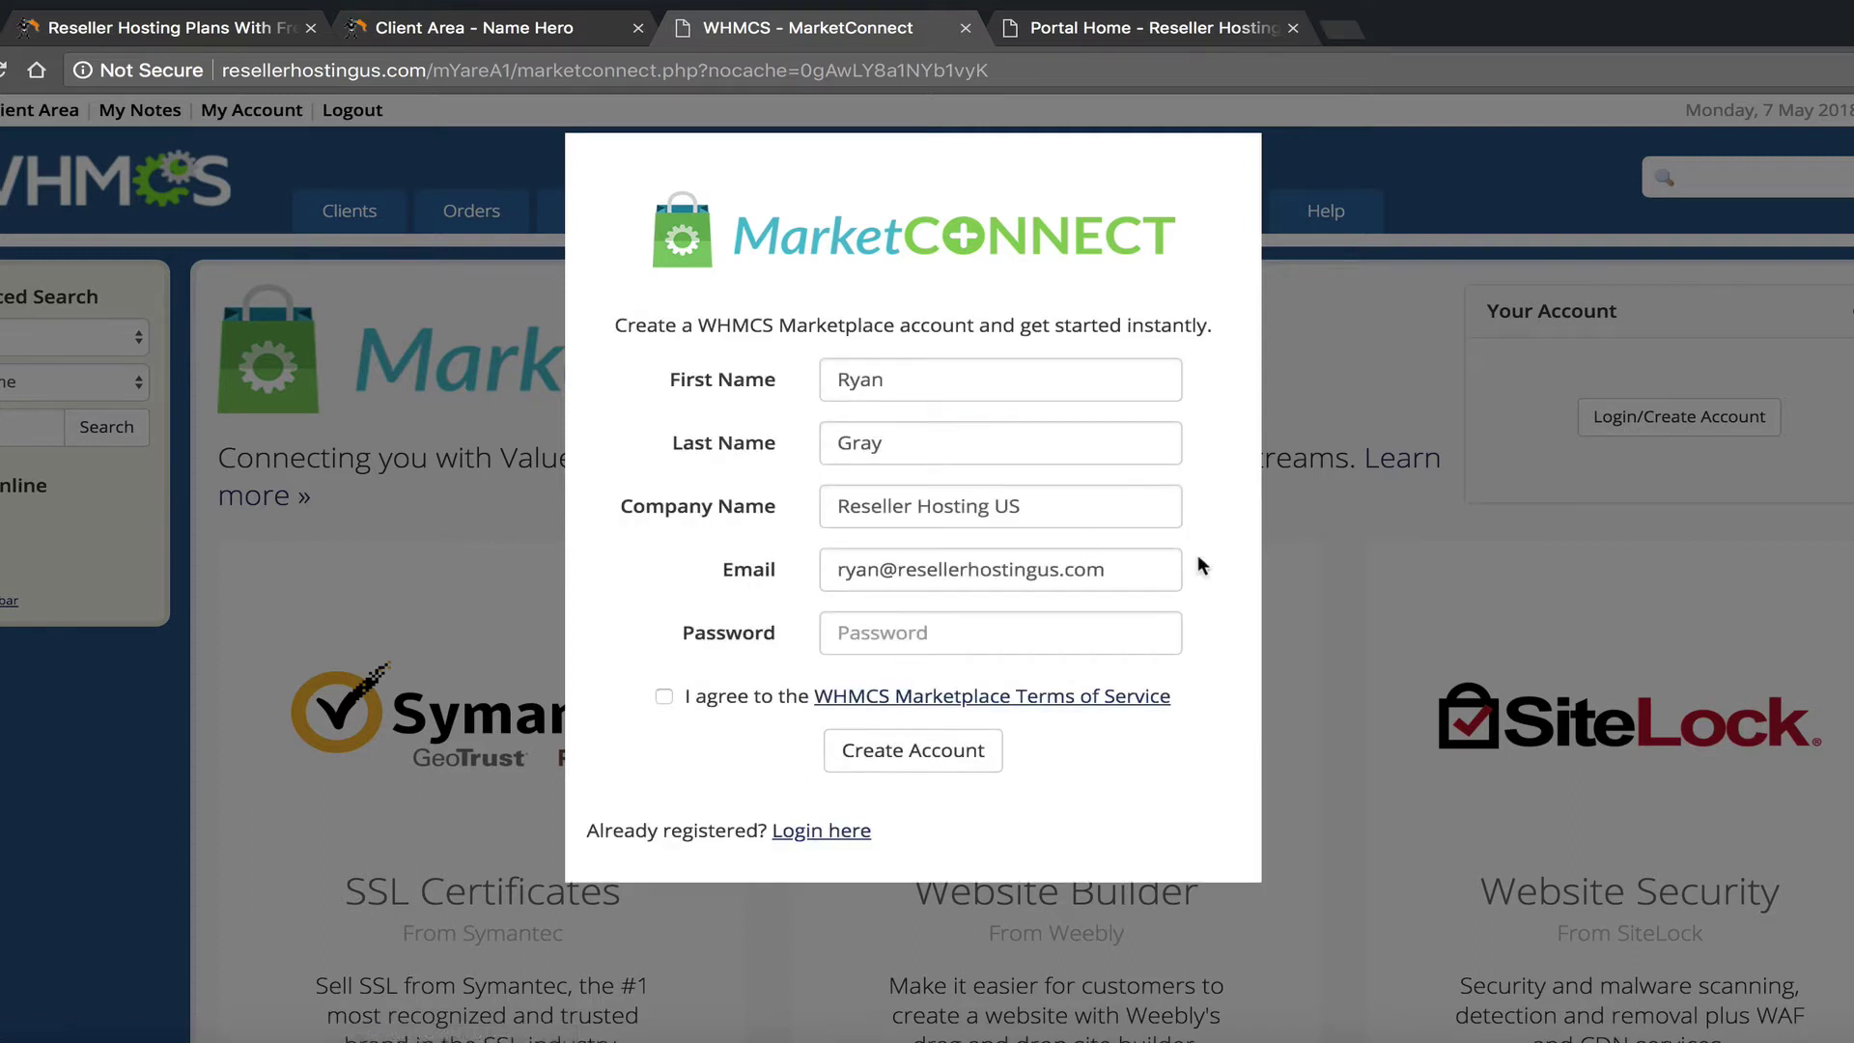
right_click(956, 641)
click(1005, 803)
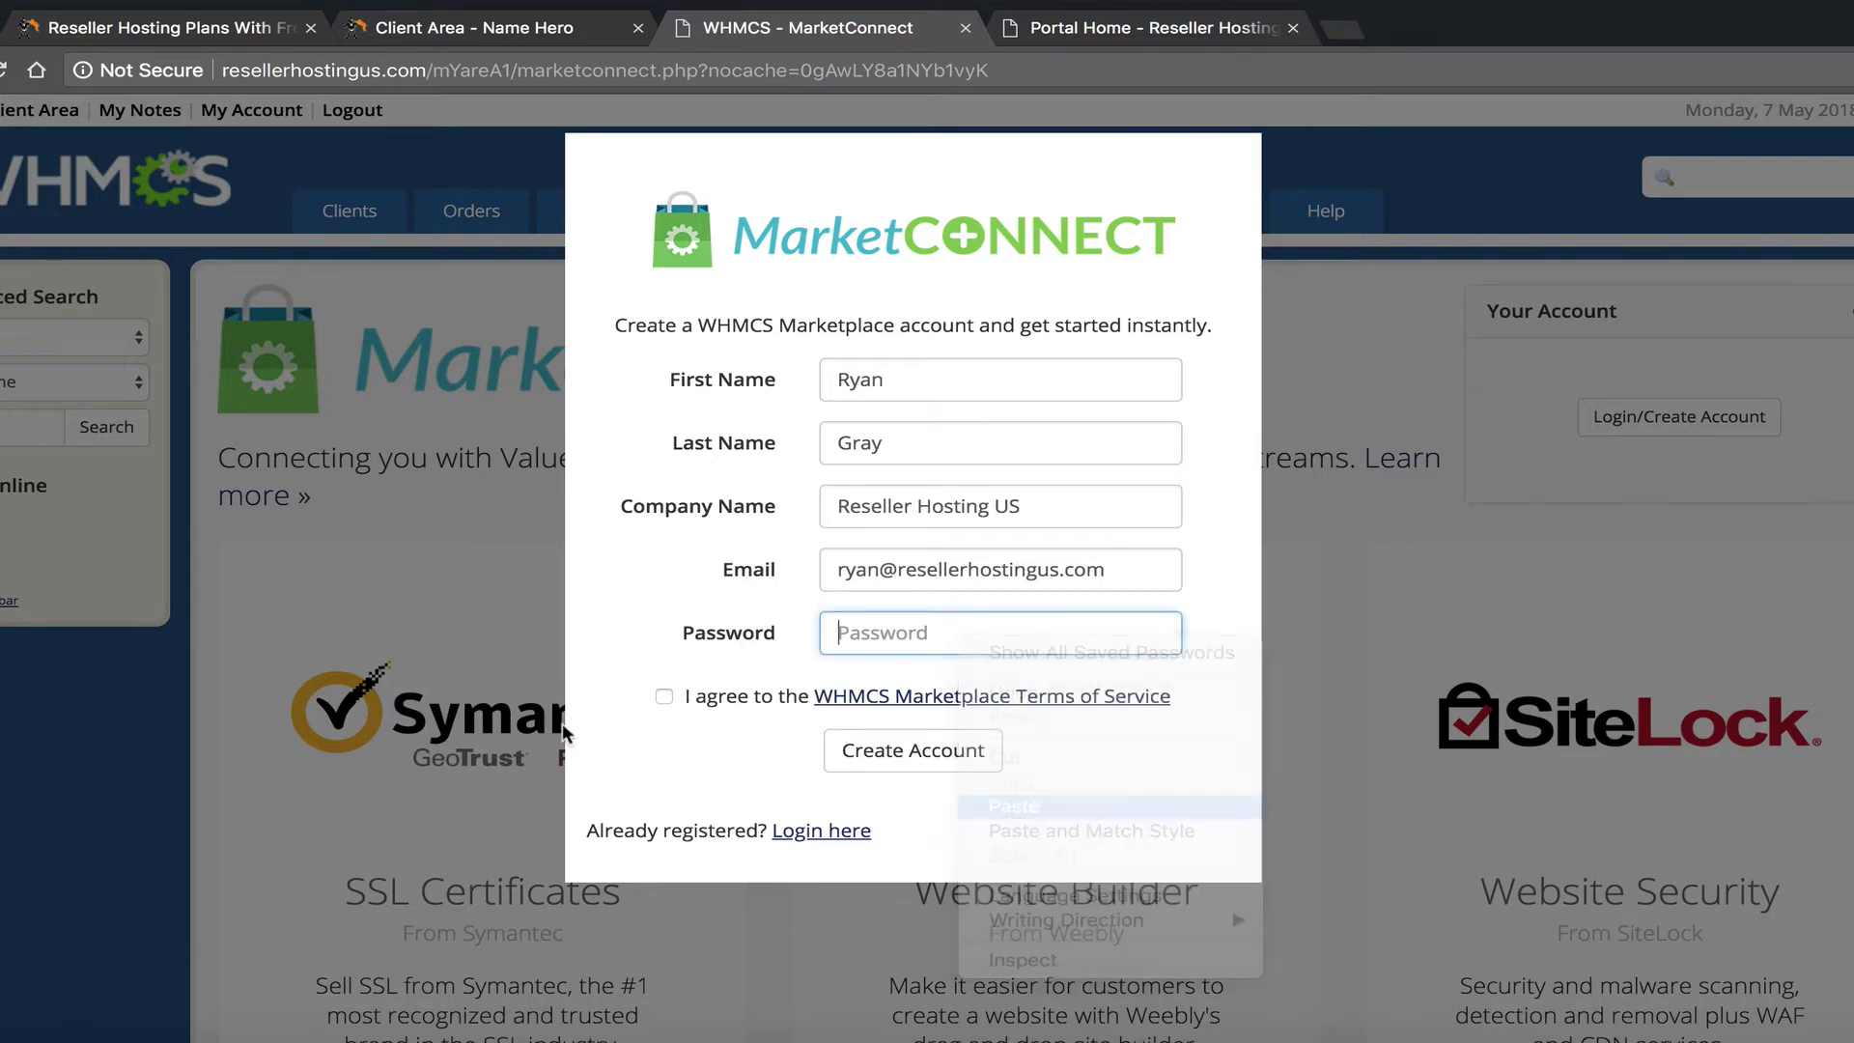
click(664, 696)
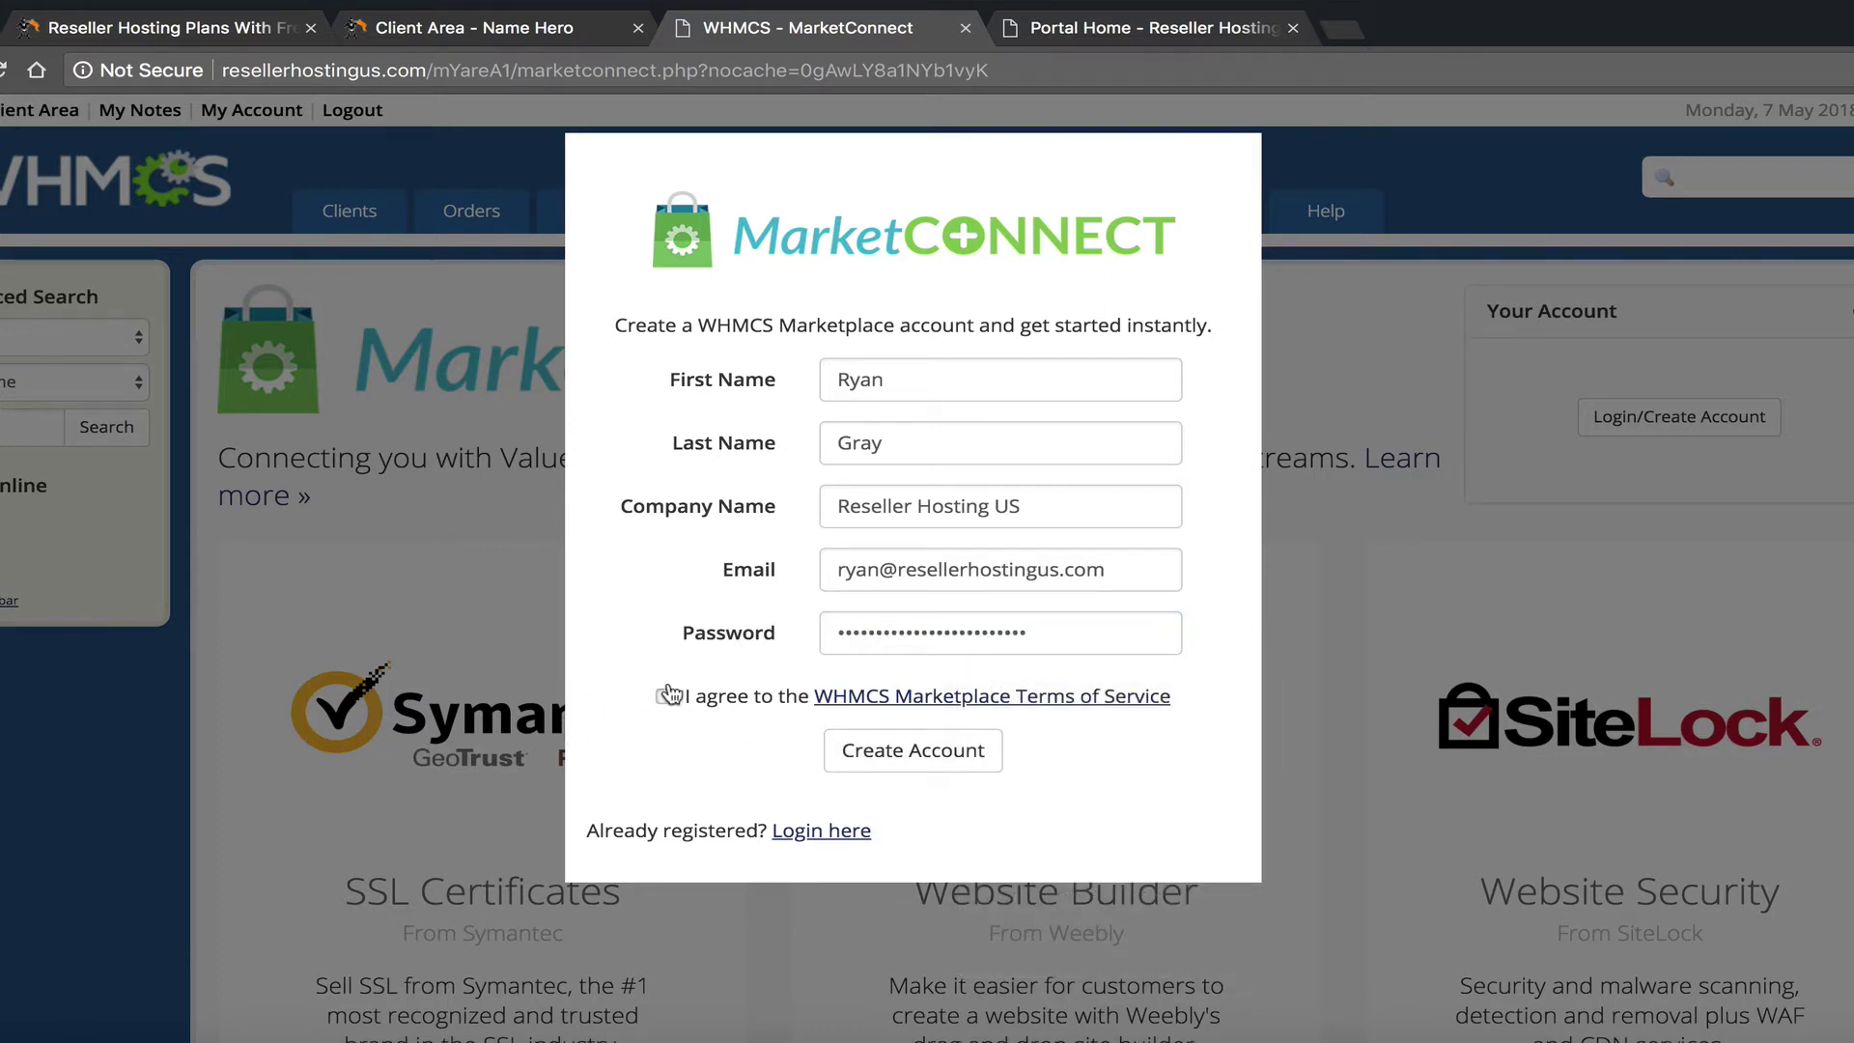
click(915, 761)
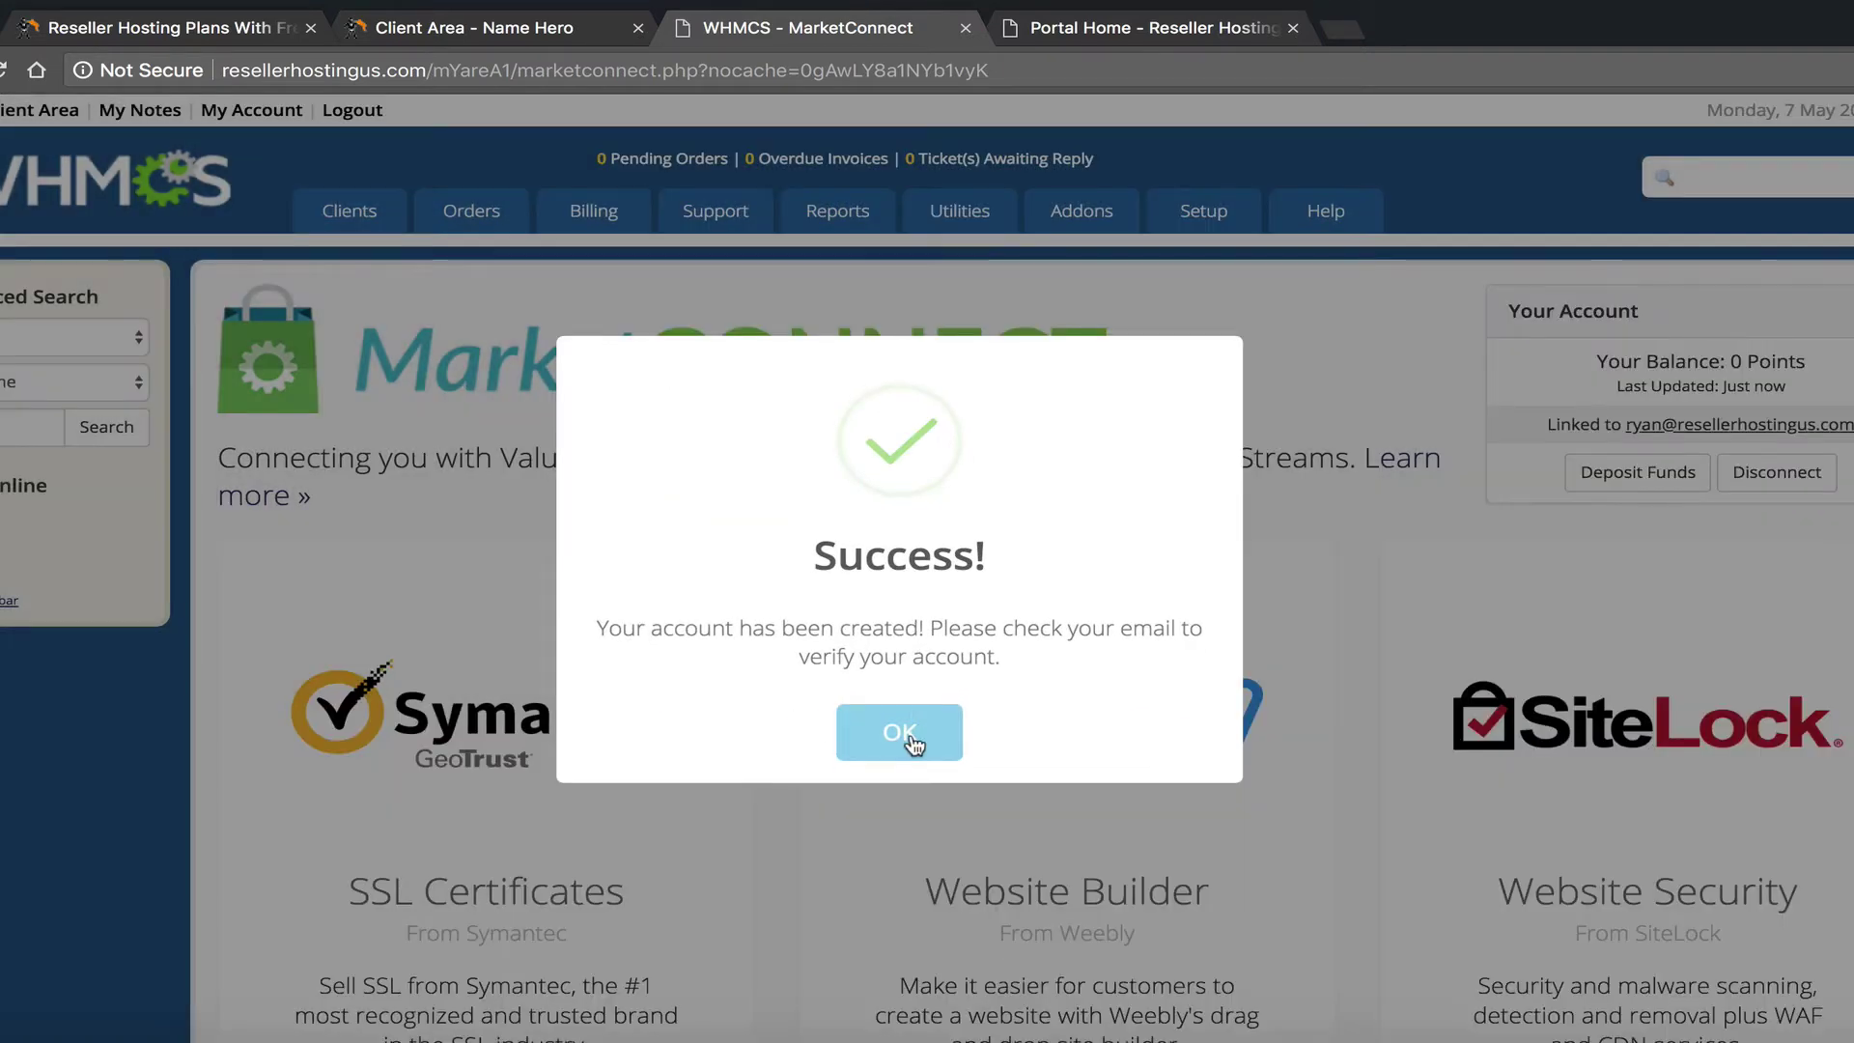
click(908, 739)
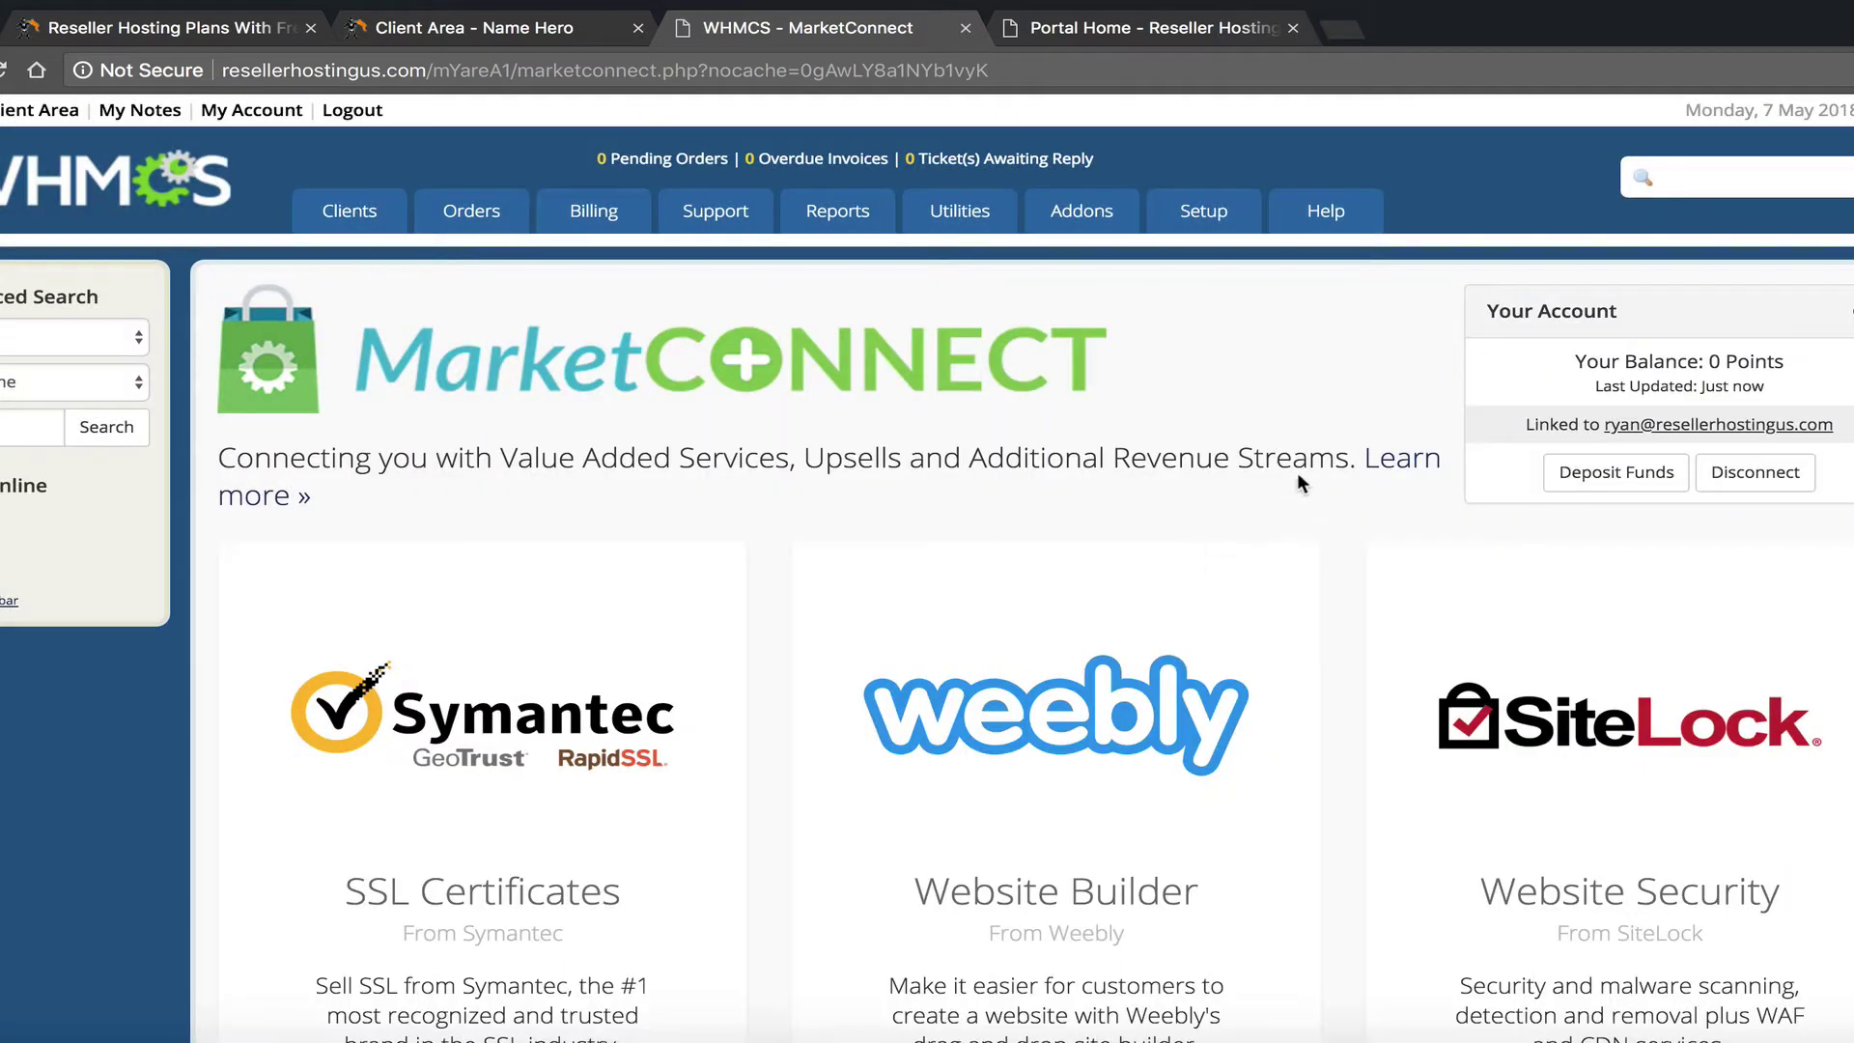
Step: Check the MarketConnect account's points balance and look over the services offered for resale
mouse_move(1575, 357)
mouse_down()
mouse_move(1802, 377)
mouse_move(1599, 363)
mouse_up()
click(1768, 365)
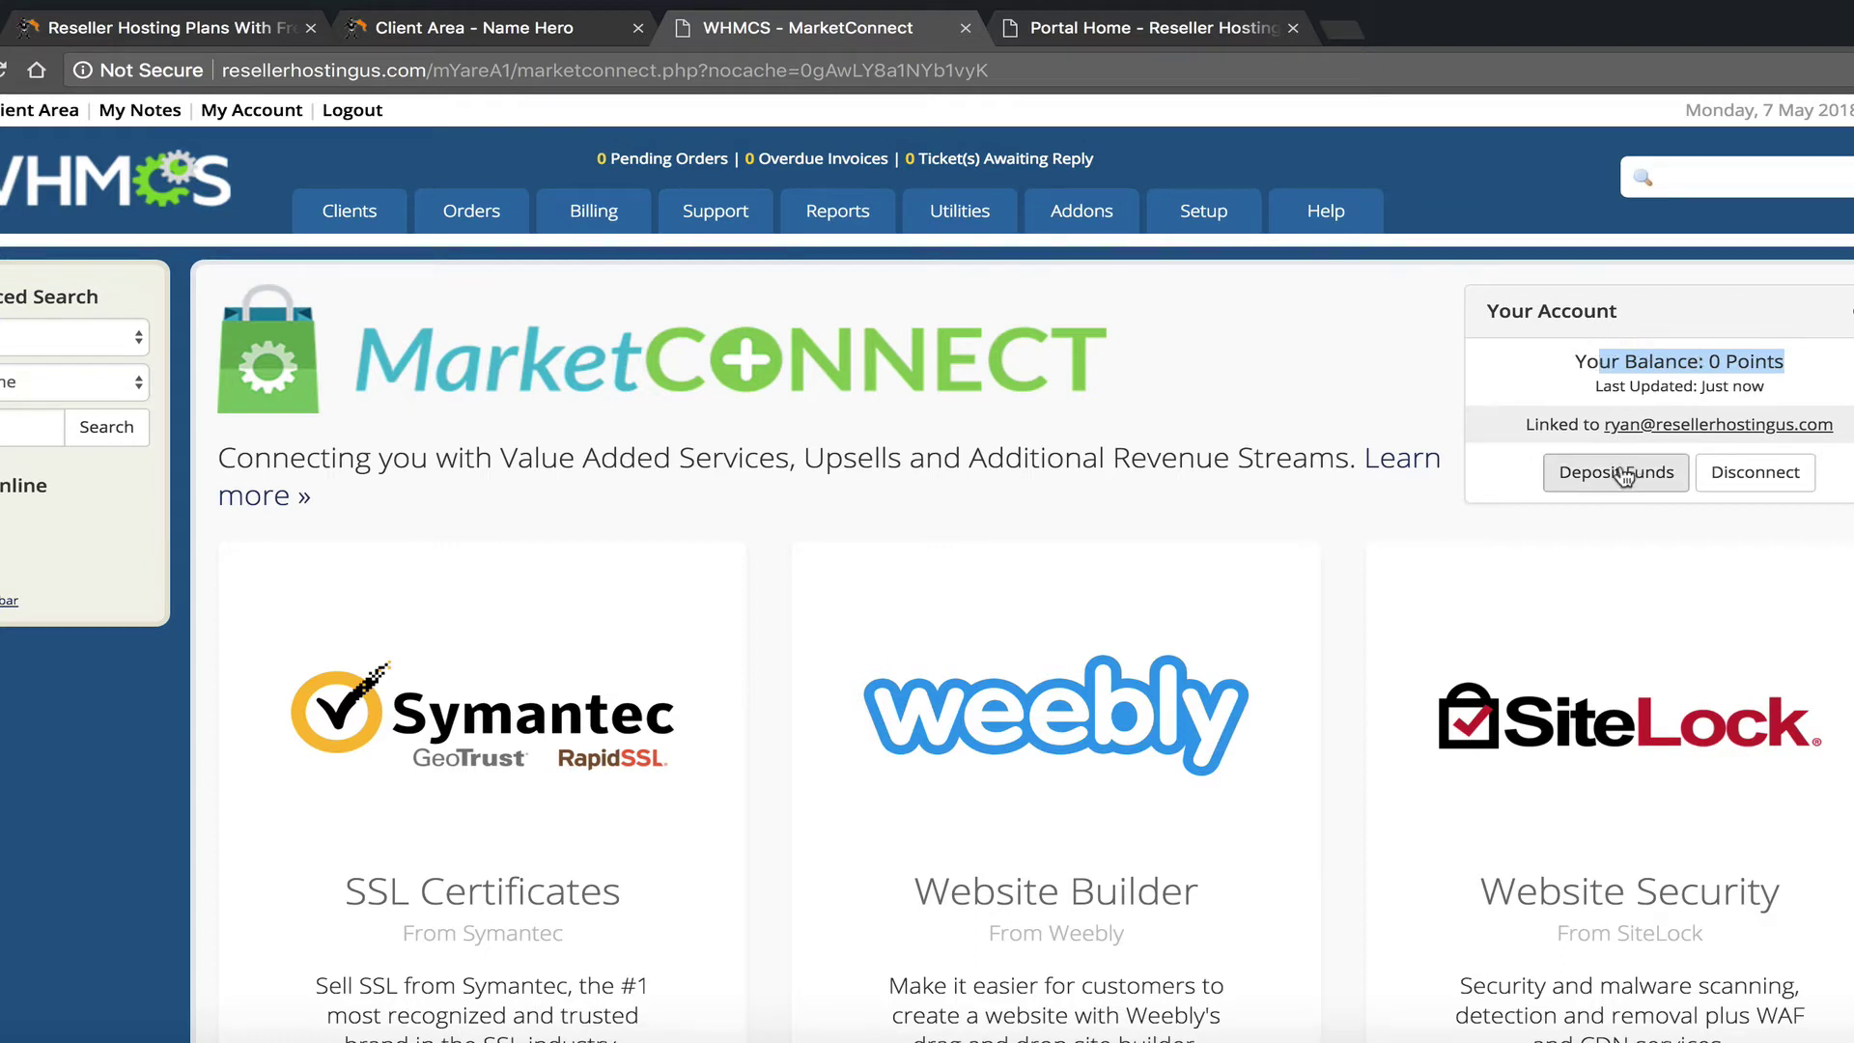
scroll(1386, 444, down, 1)
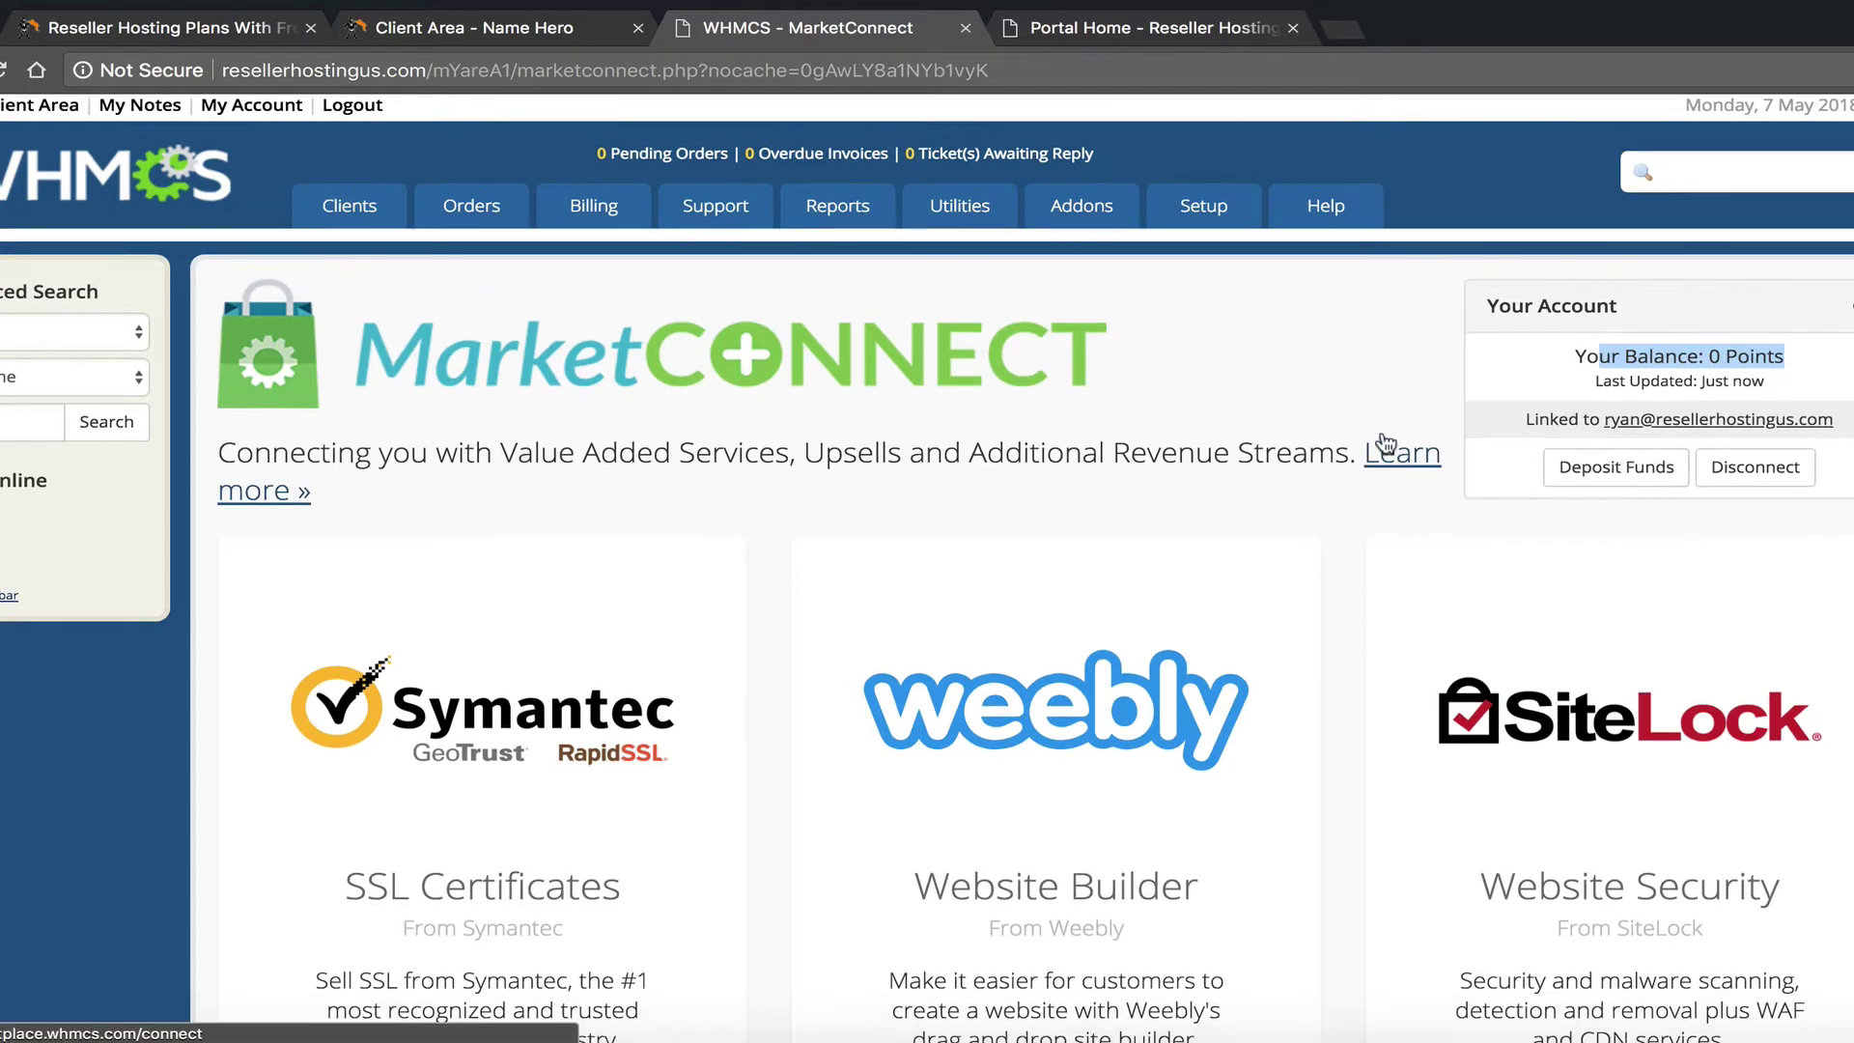
scroll(1386, 444, down, 3)
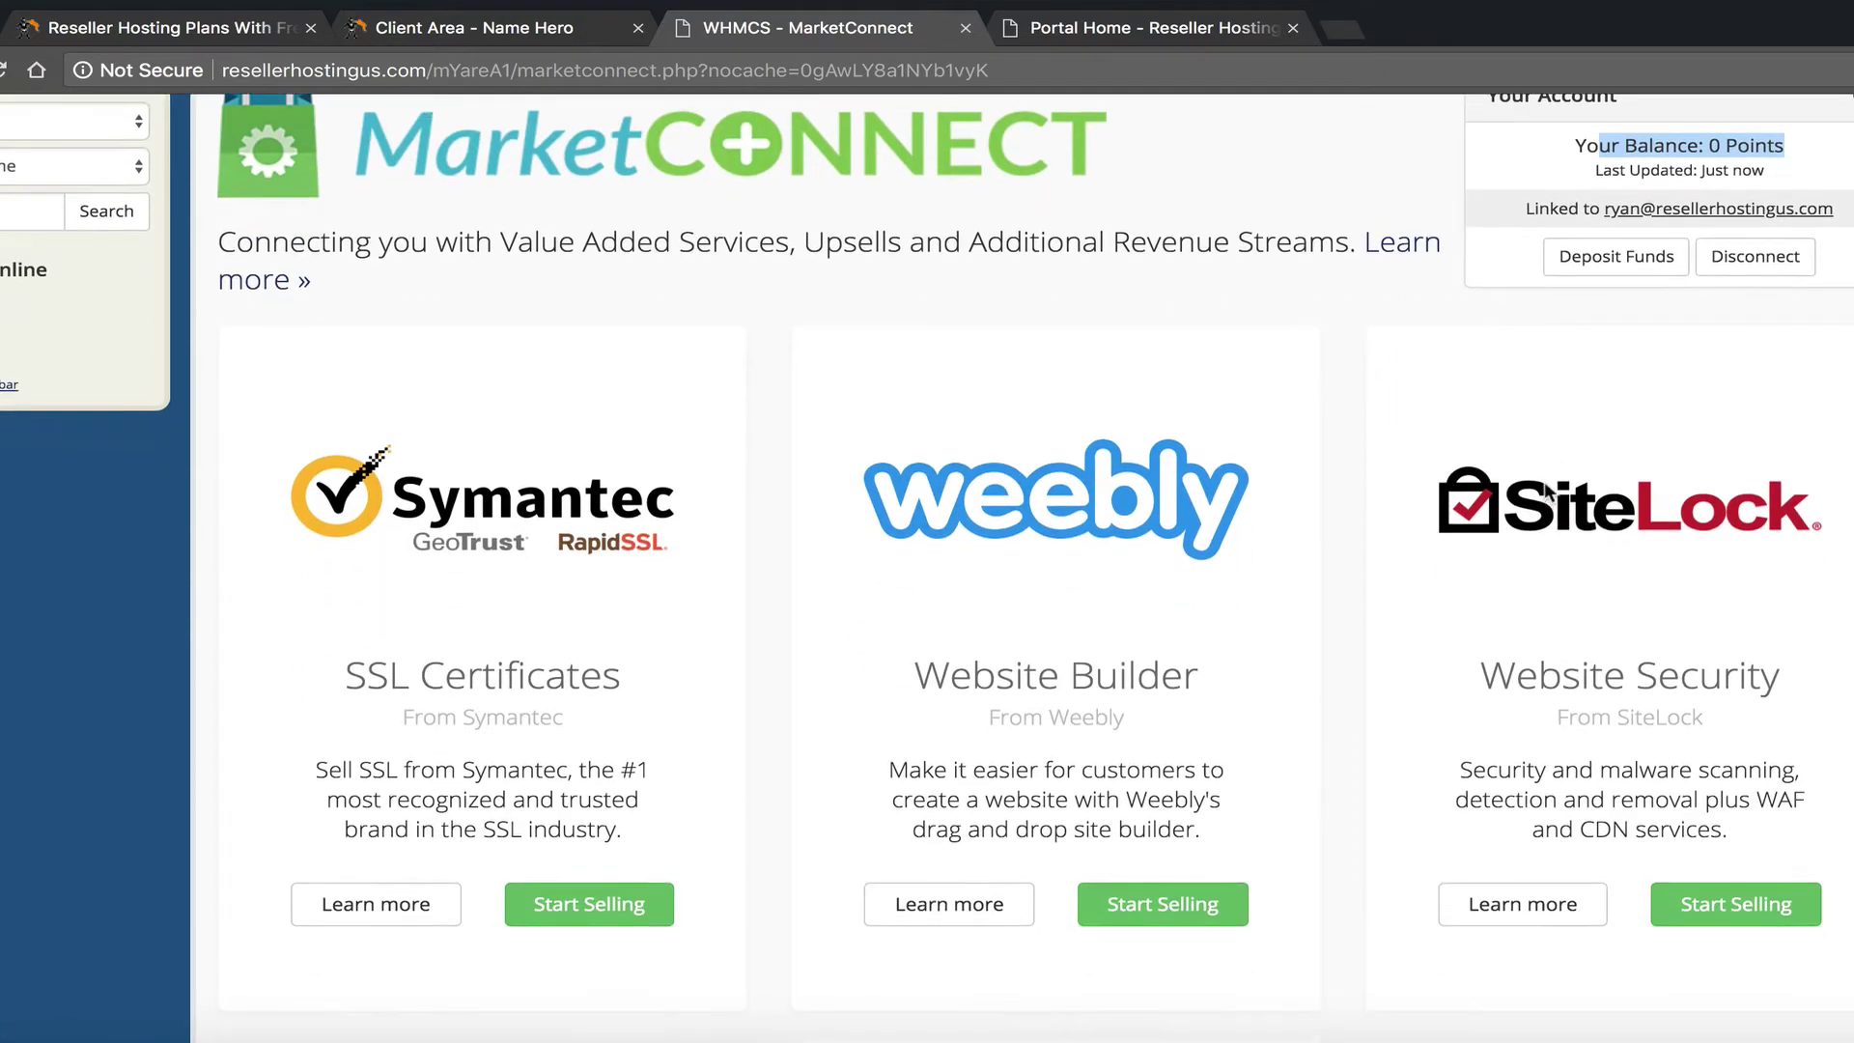
scroll(1613, 715, down, 3)
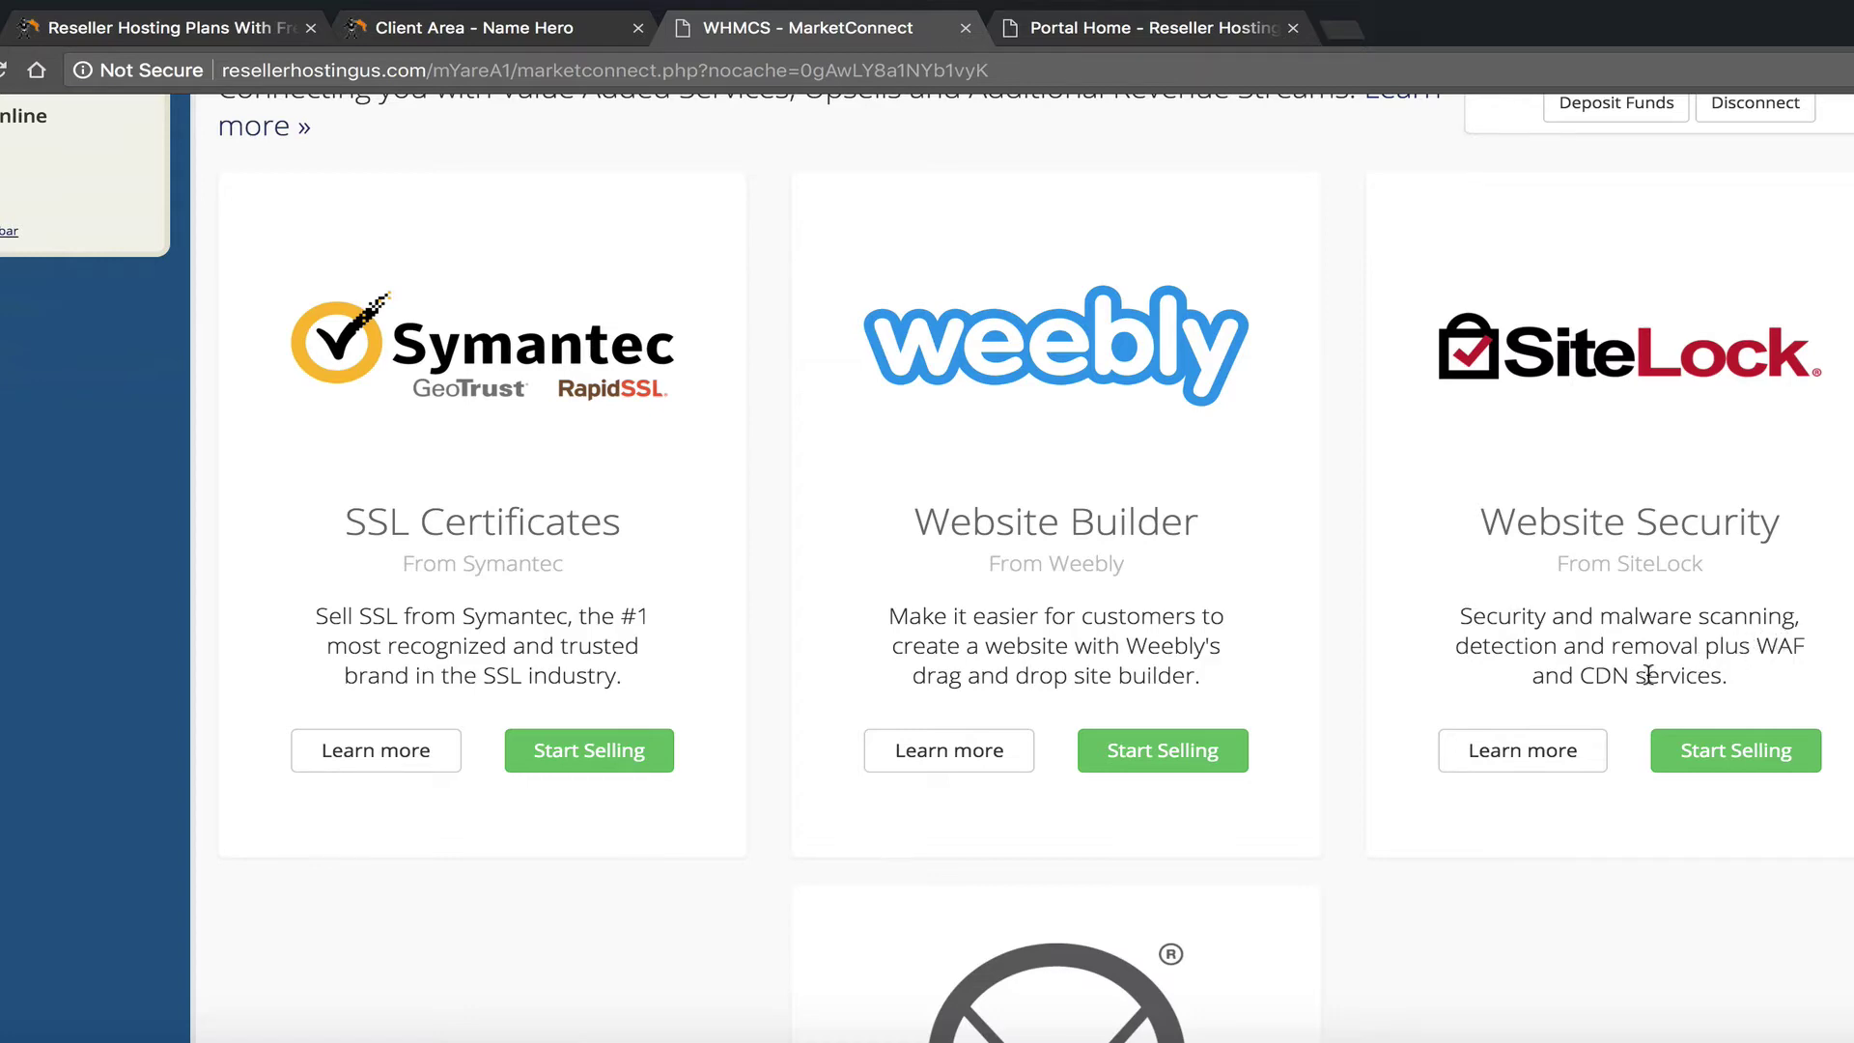
Step: Open the details of SiteLock Website Security and review its features and the SiteLock Lite plan
click(1520, 750)
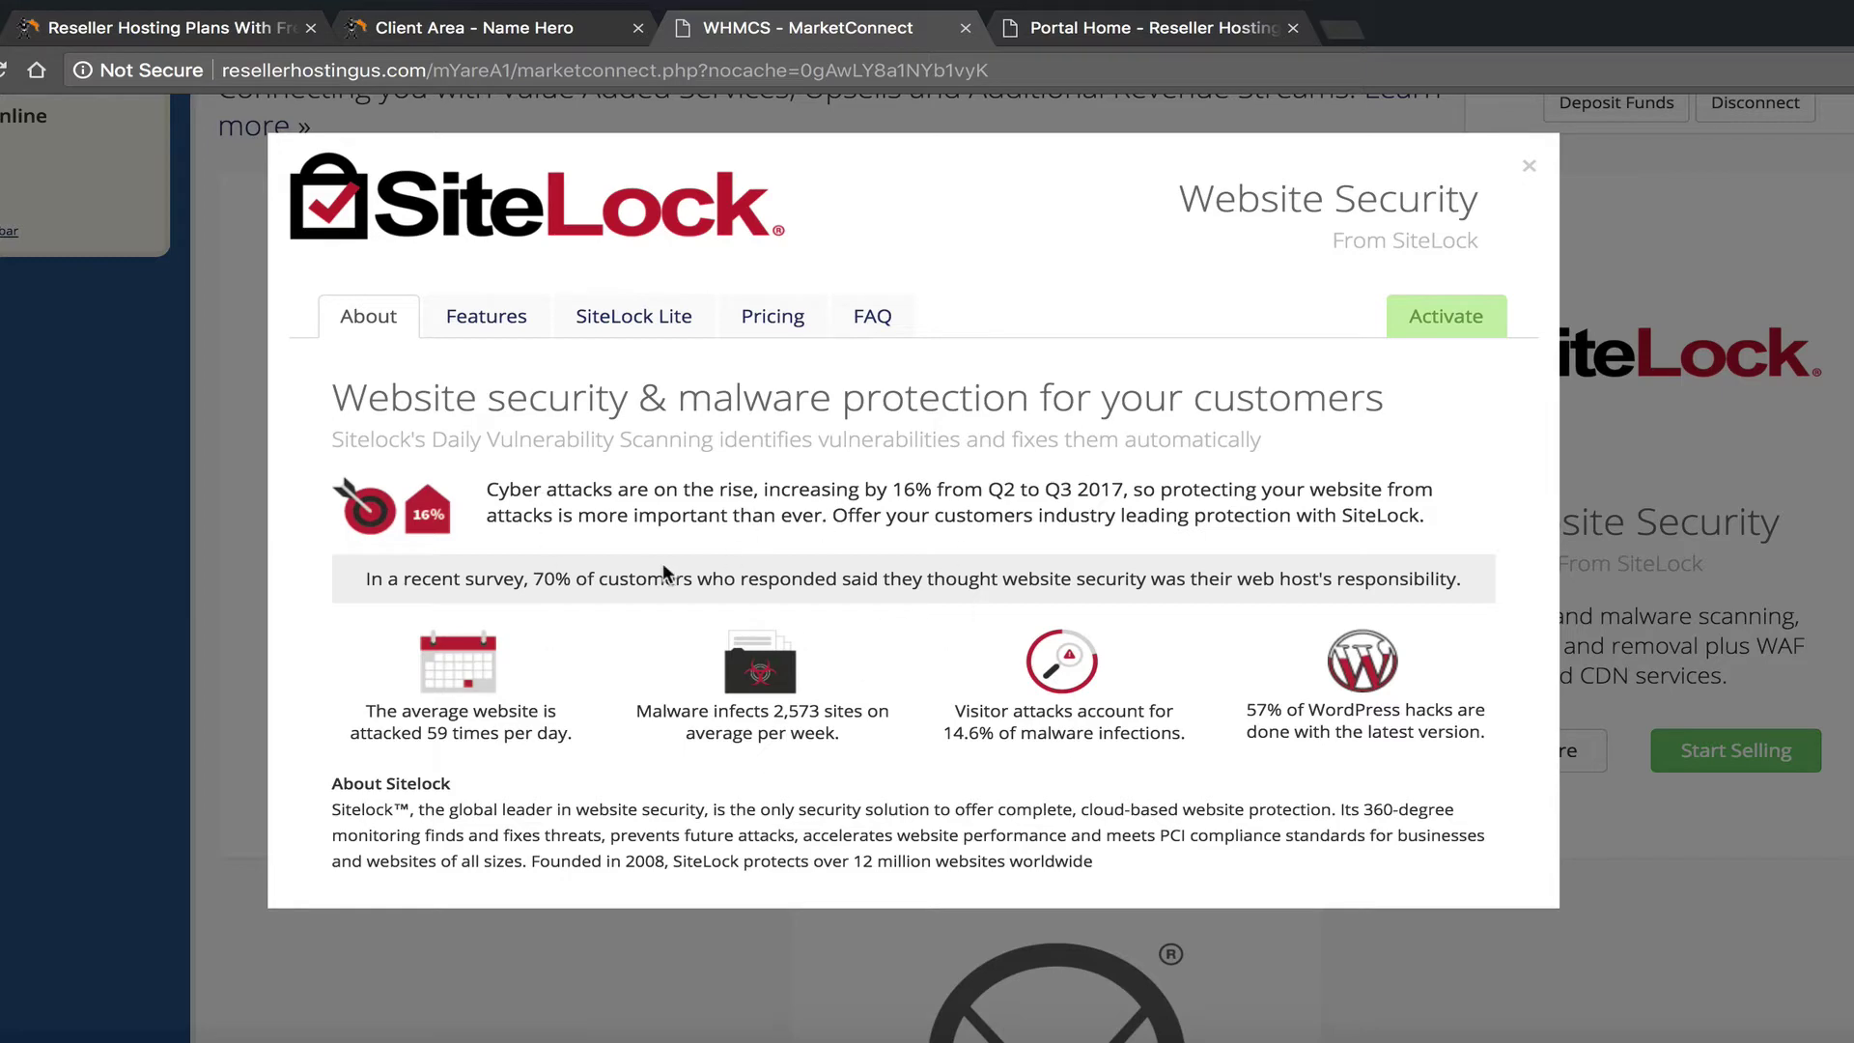
click(521, 323)
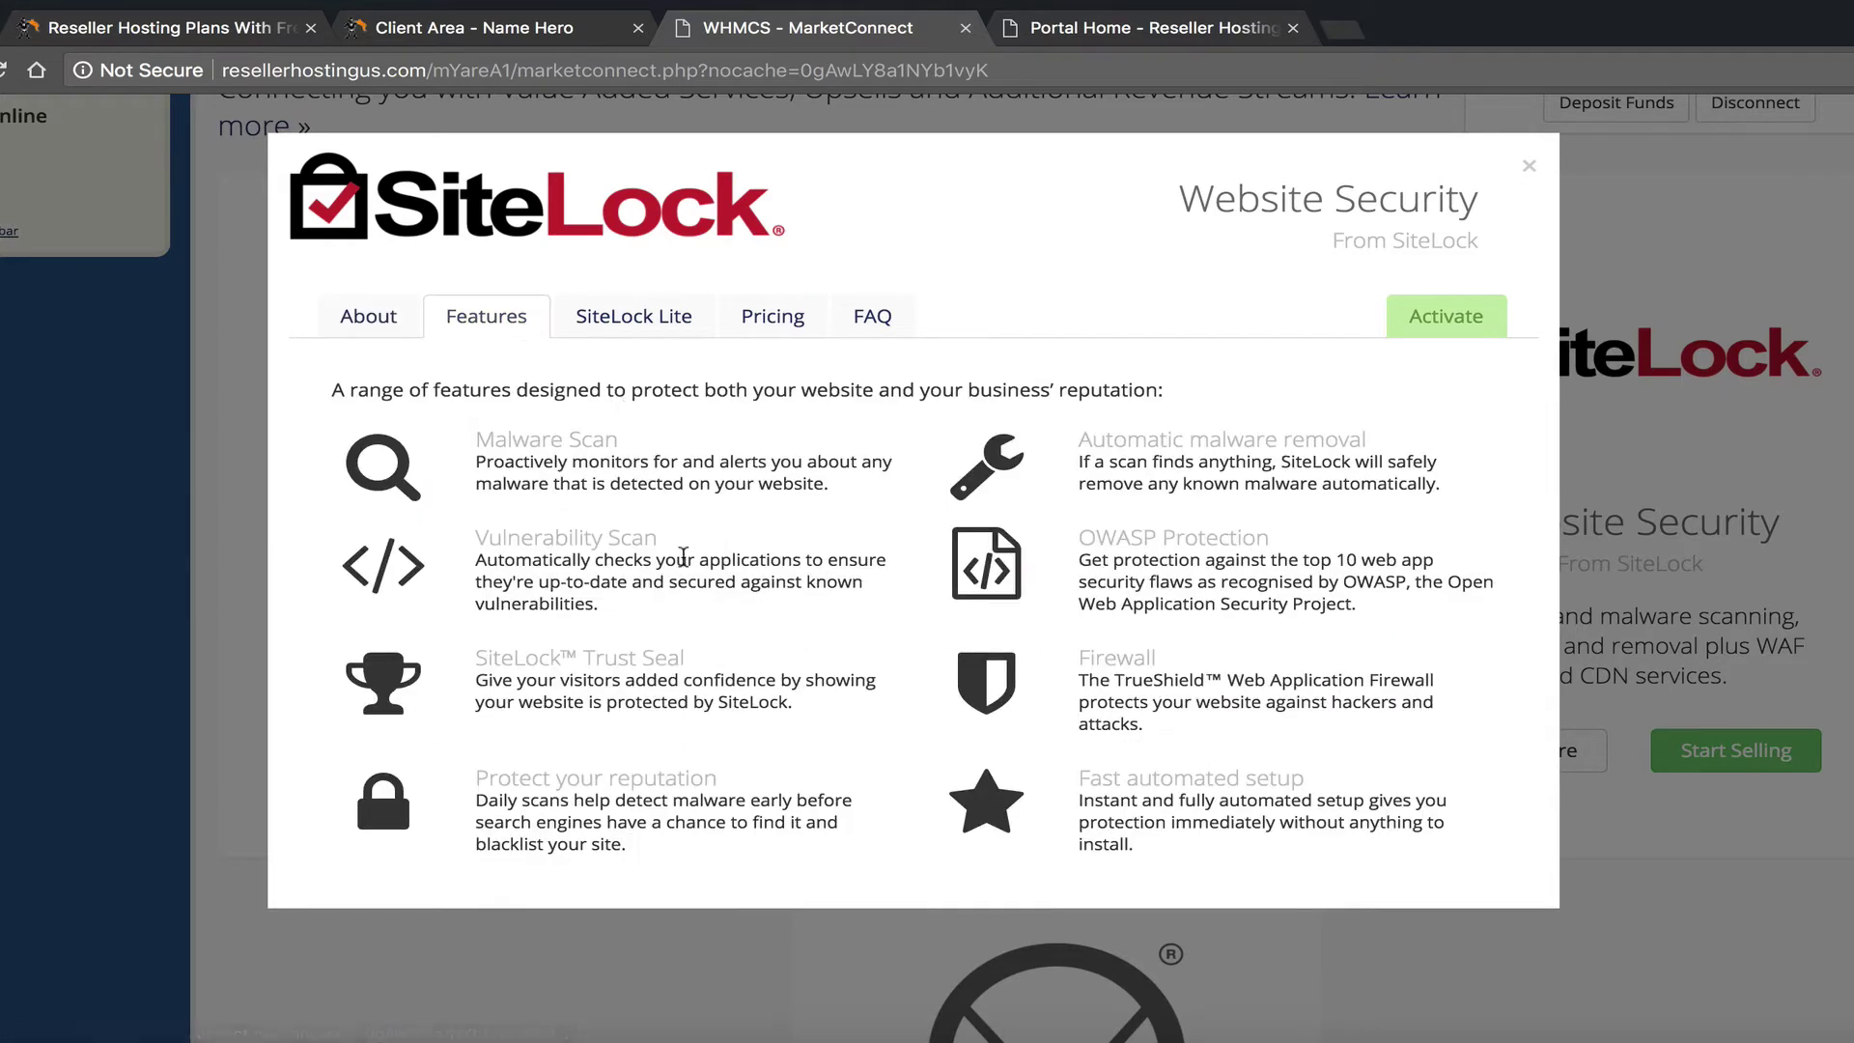
click(676, 338)
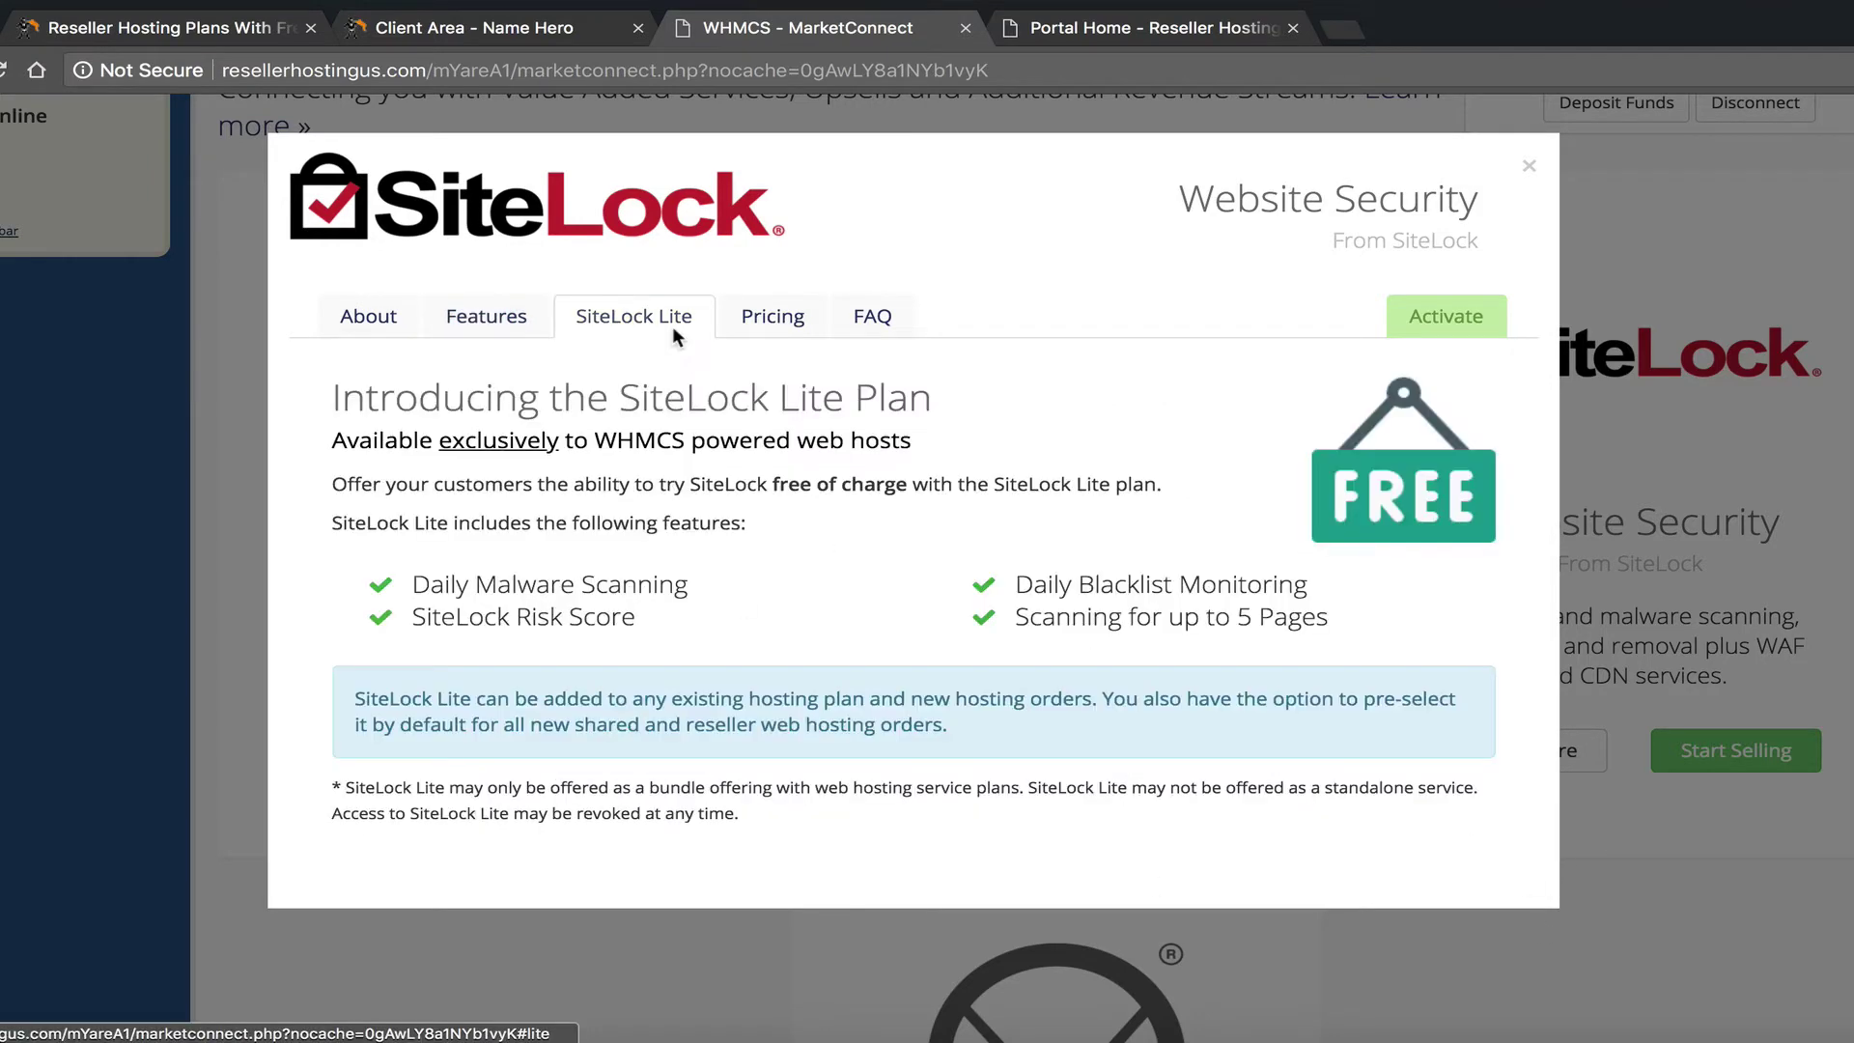
Step: Examine the SiteLock pricing table, comparing plan features, reseller costs and recommended retail prices for Find, Fix, Defend and Emergency
click(739, 316)
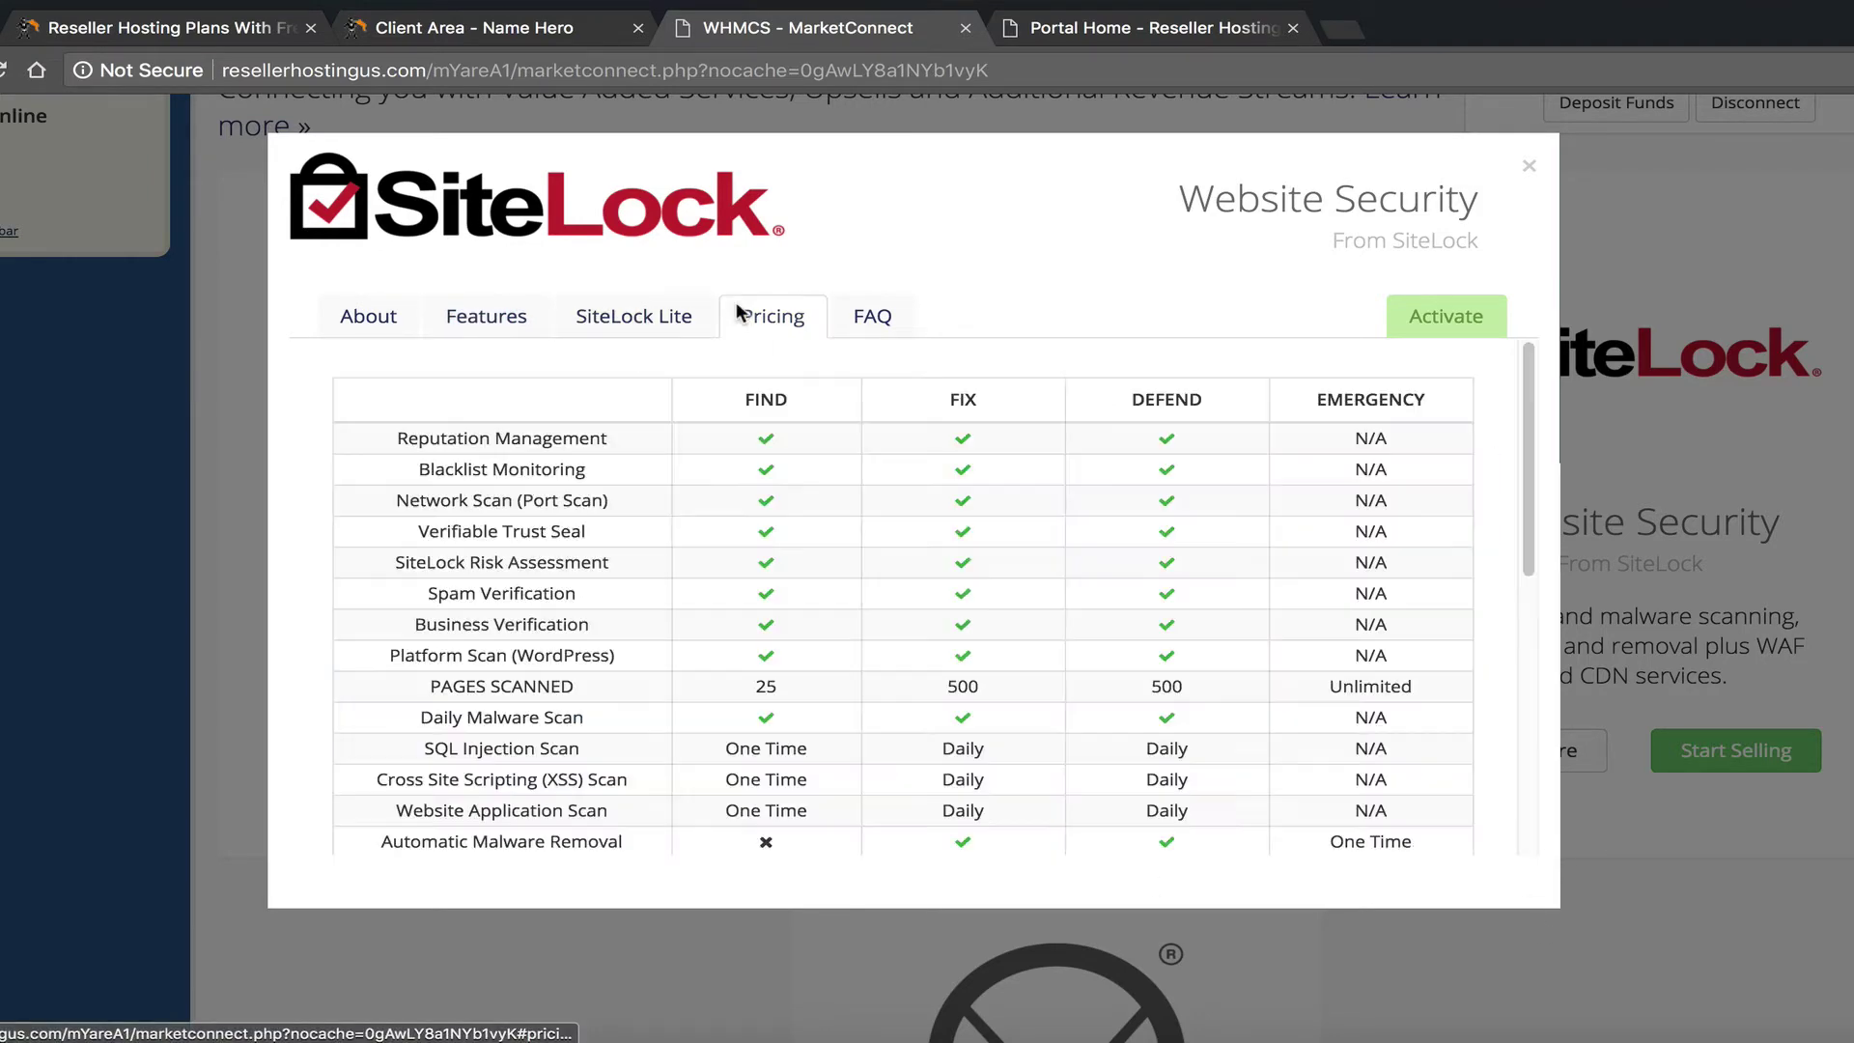
scroll(705, 508, down, 6)
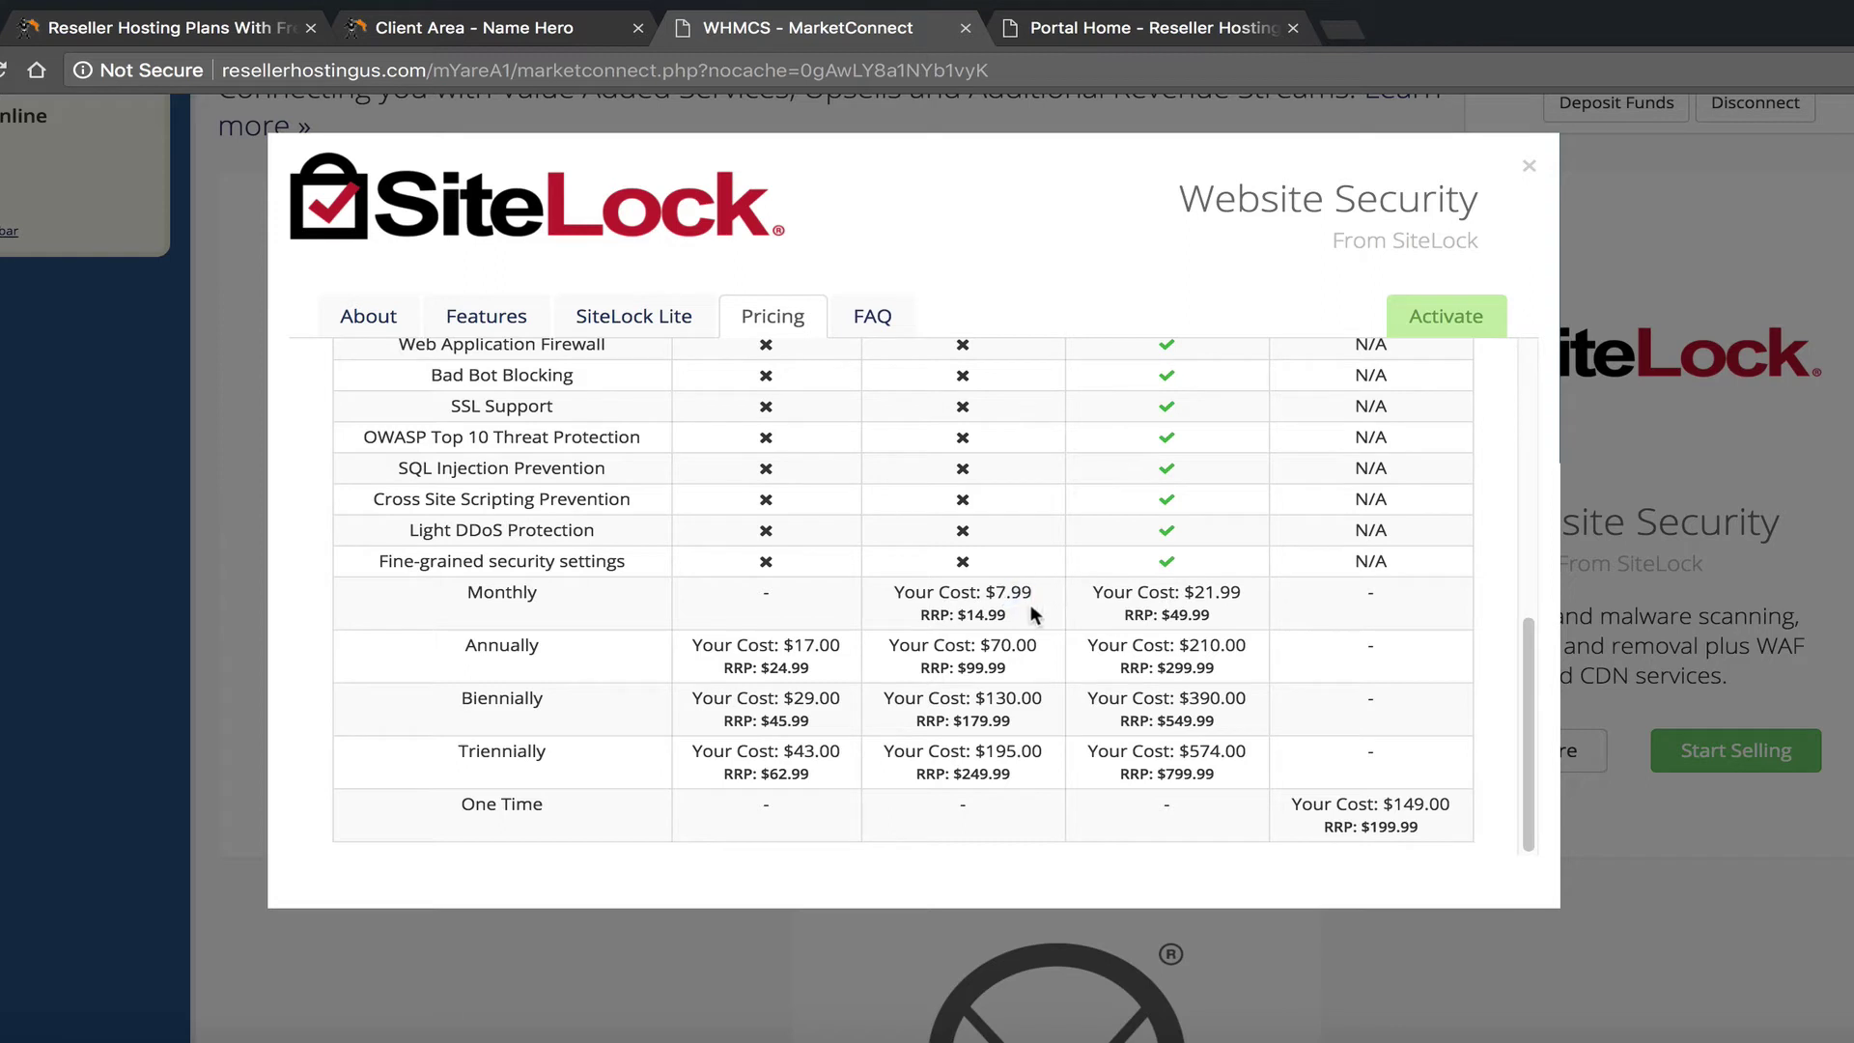
drag(995, 610, 935, 614)
mouse_move(1174, 592)
mouse_down()
mouse_move(1269, 593)
mouse_move(1123, 615)
mouse_move(1175, 612)
mouse_up()
scroll(1004, 695, up, 4)
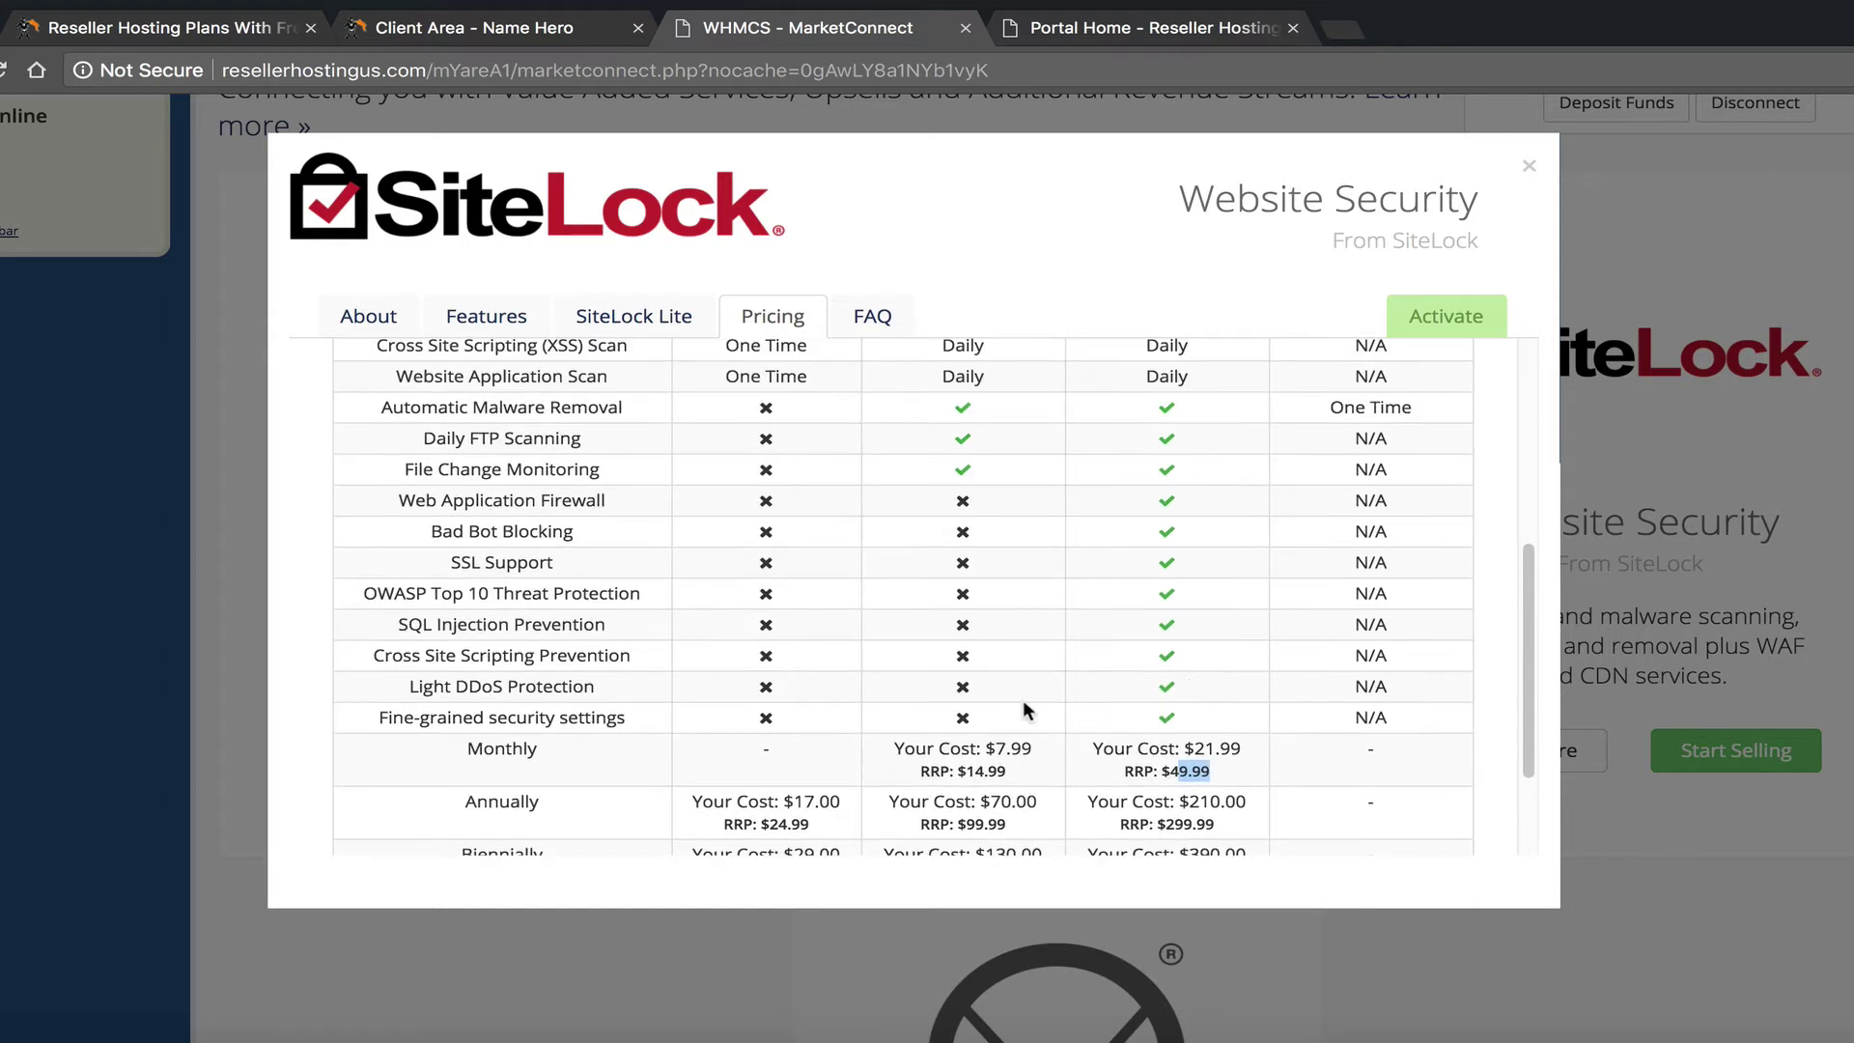
scroll(1018, 708, up, 3)
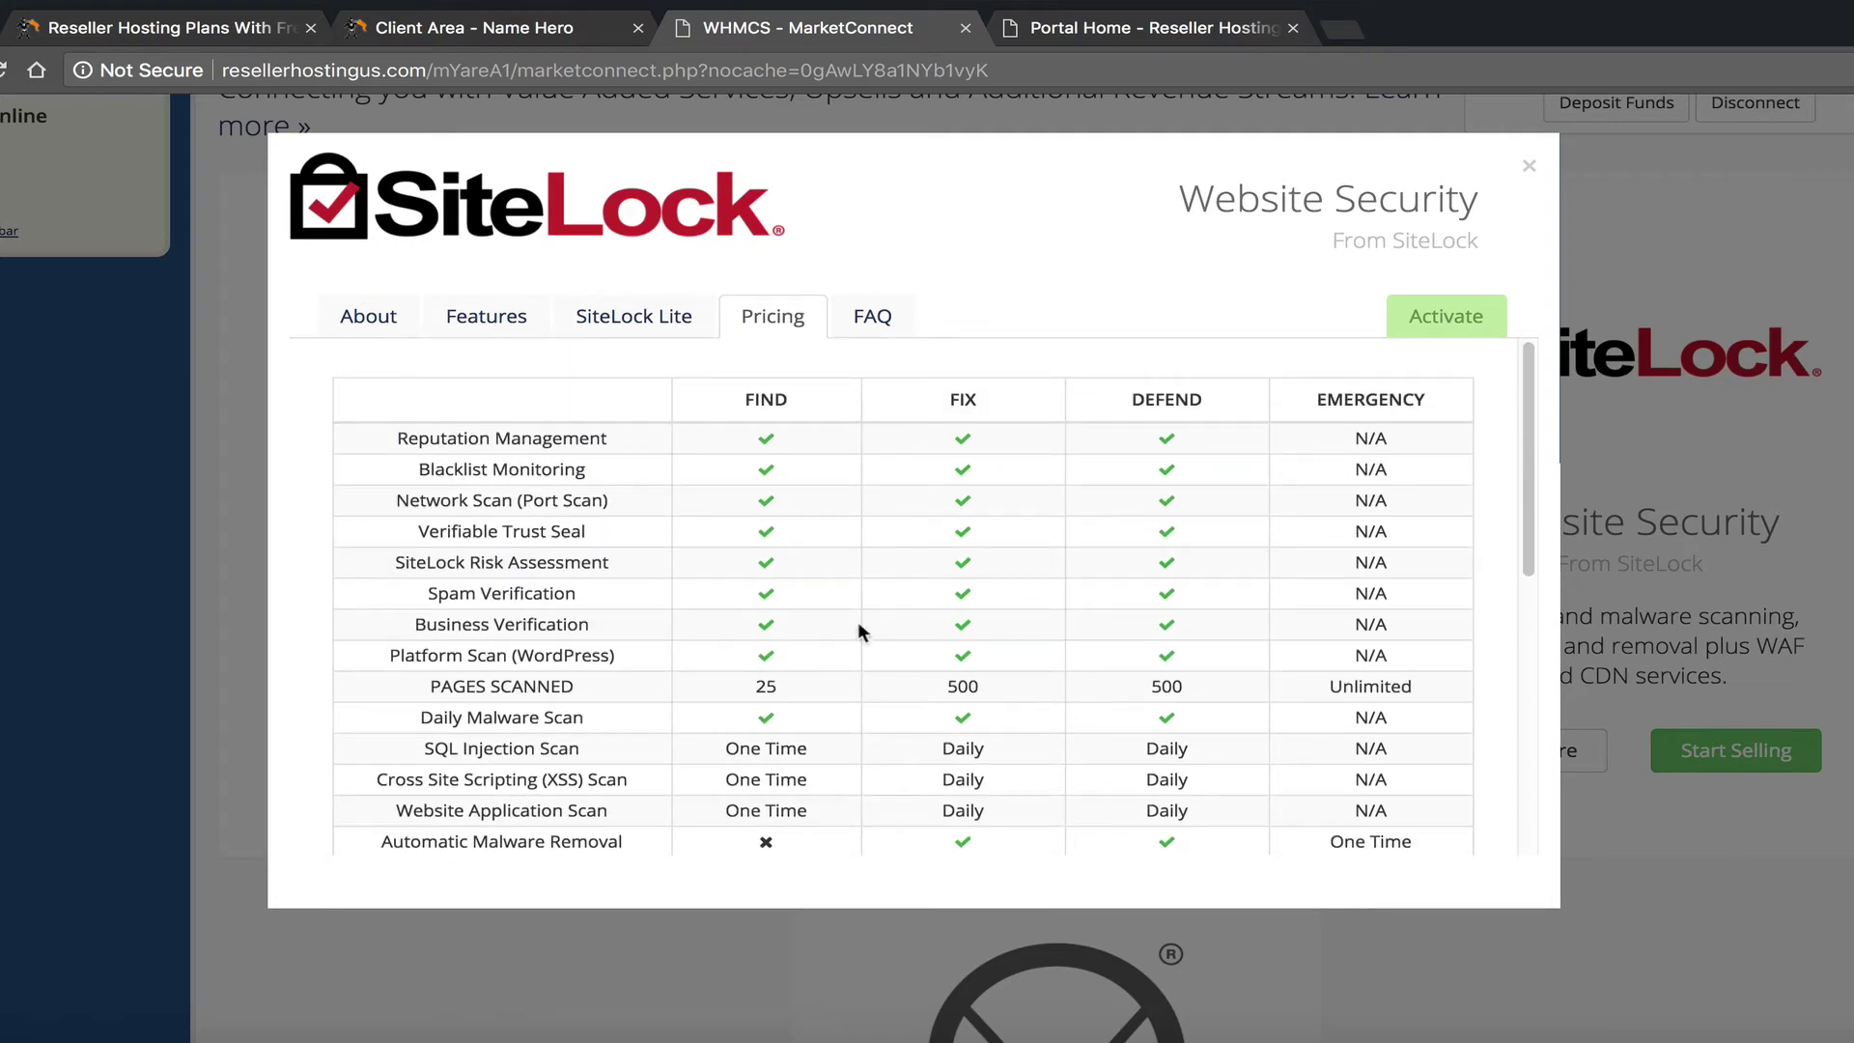
scroll(1335, 558, down, 7)
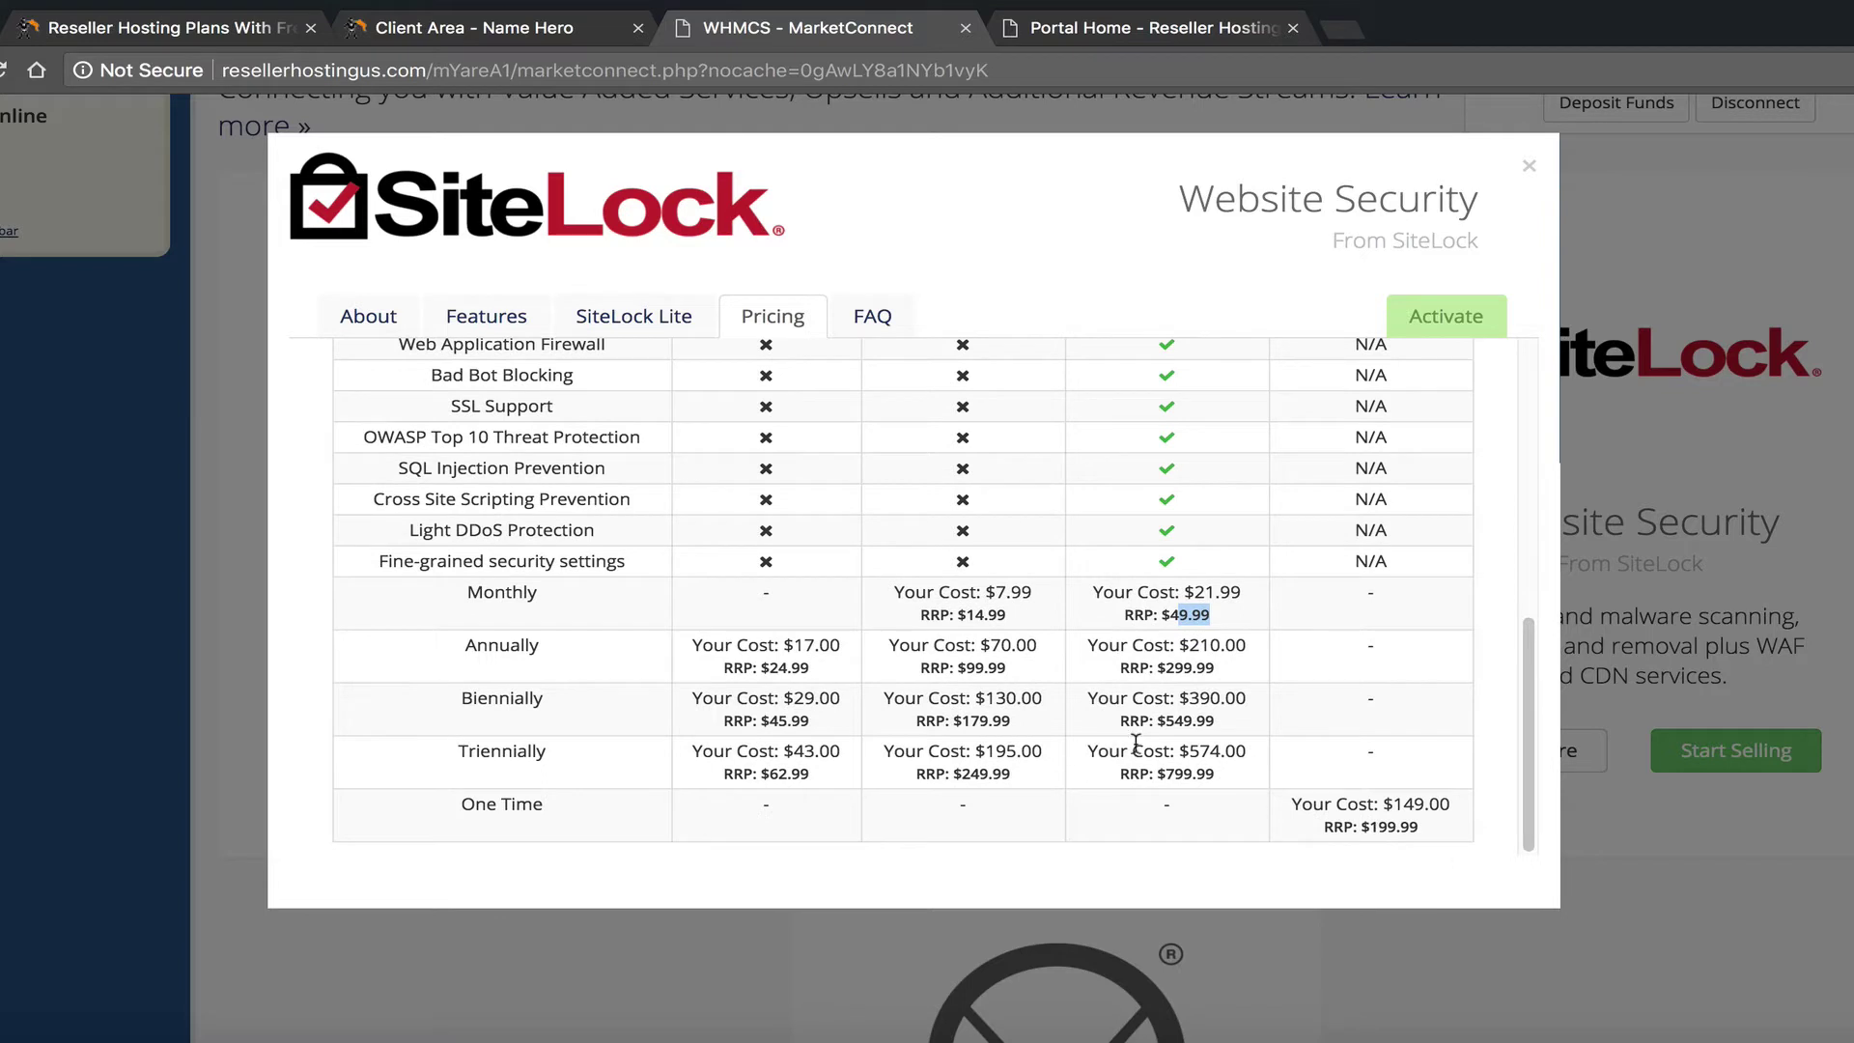
drag(1398, 809, 1396, 805)
click(1382, 801)
scroll(1324, 722, up, 7)
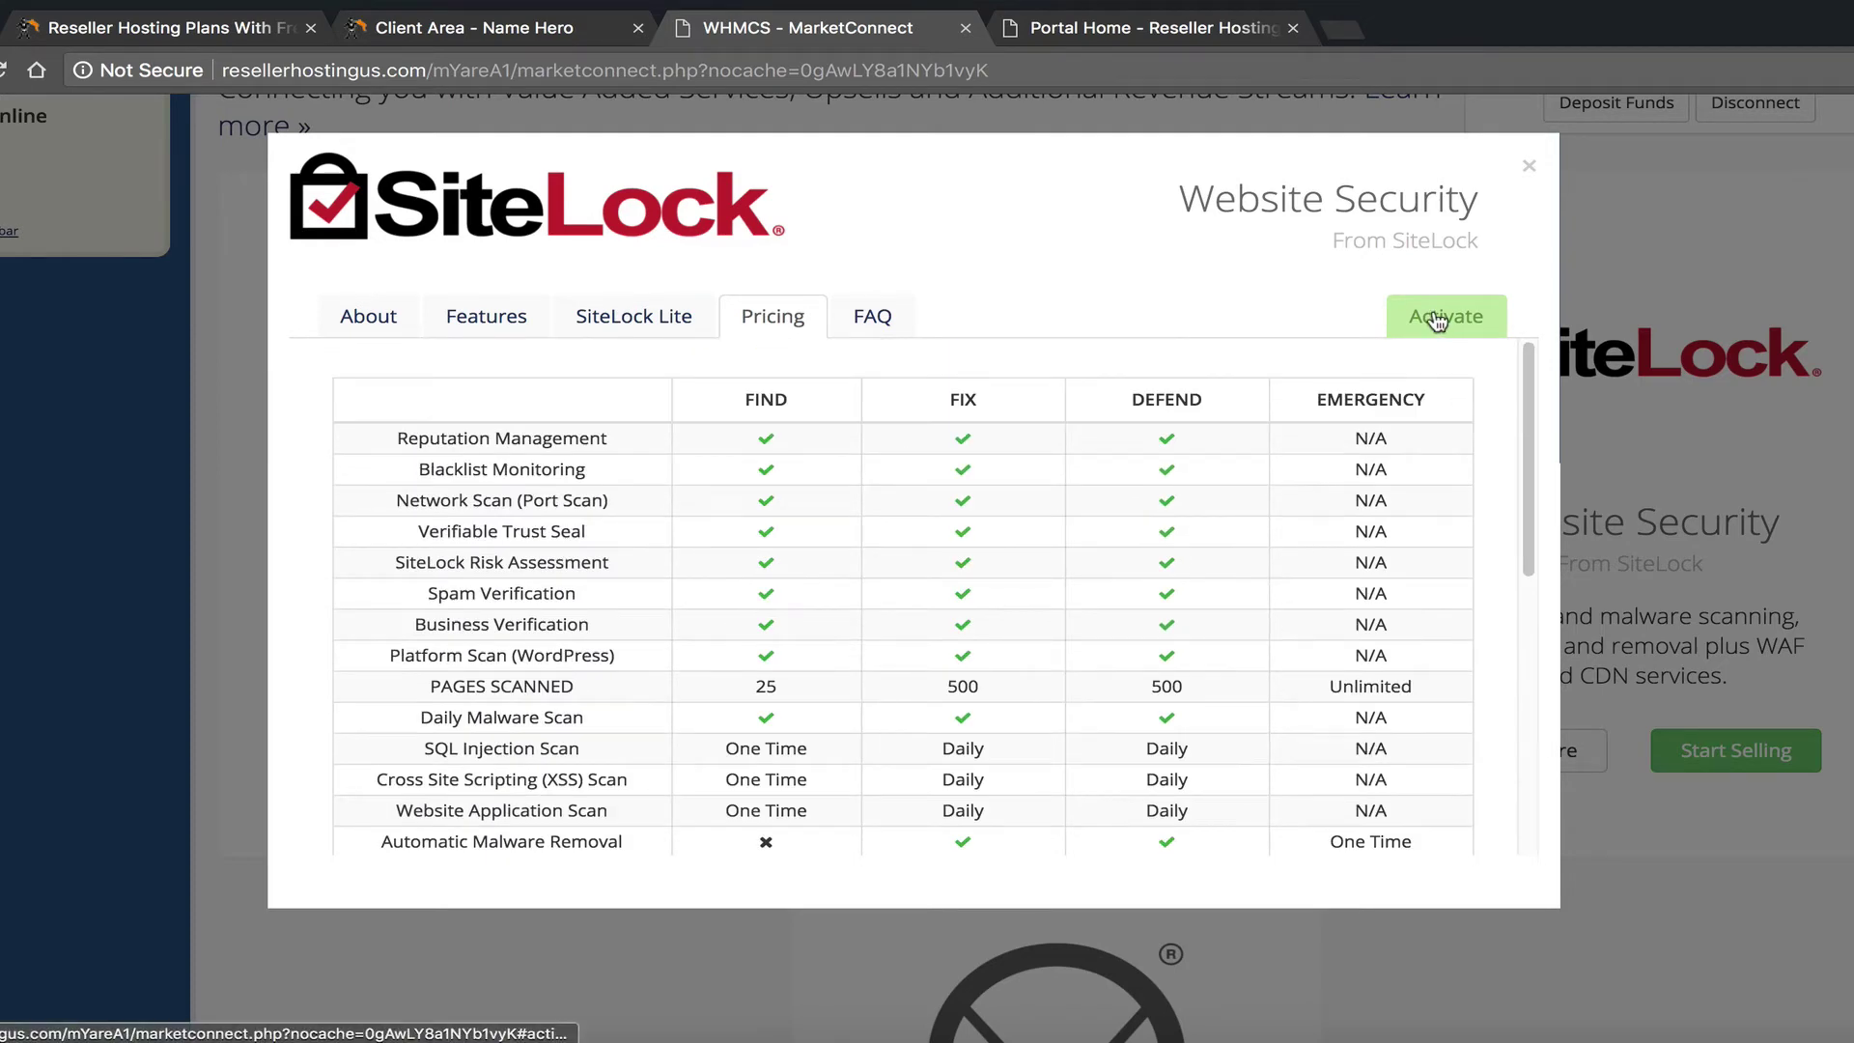
Step: Activate SiteLock using the automated setup with default recommended retail pricing and acknowledge the confirmation
click(1439, 322)
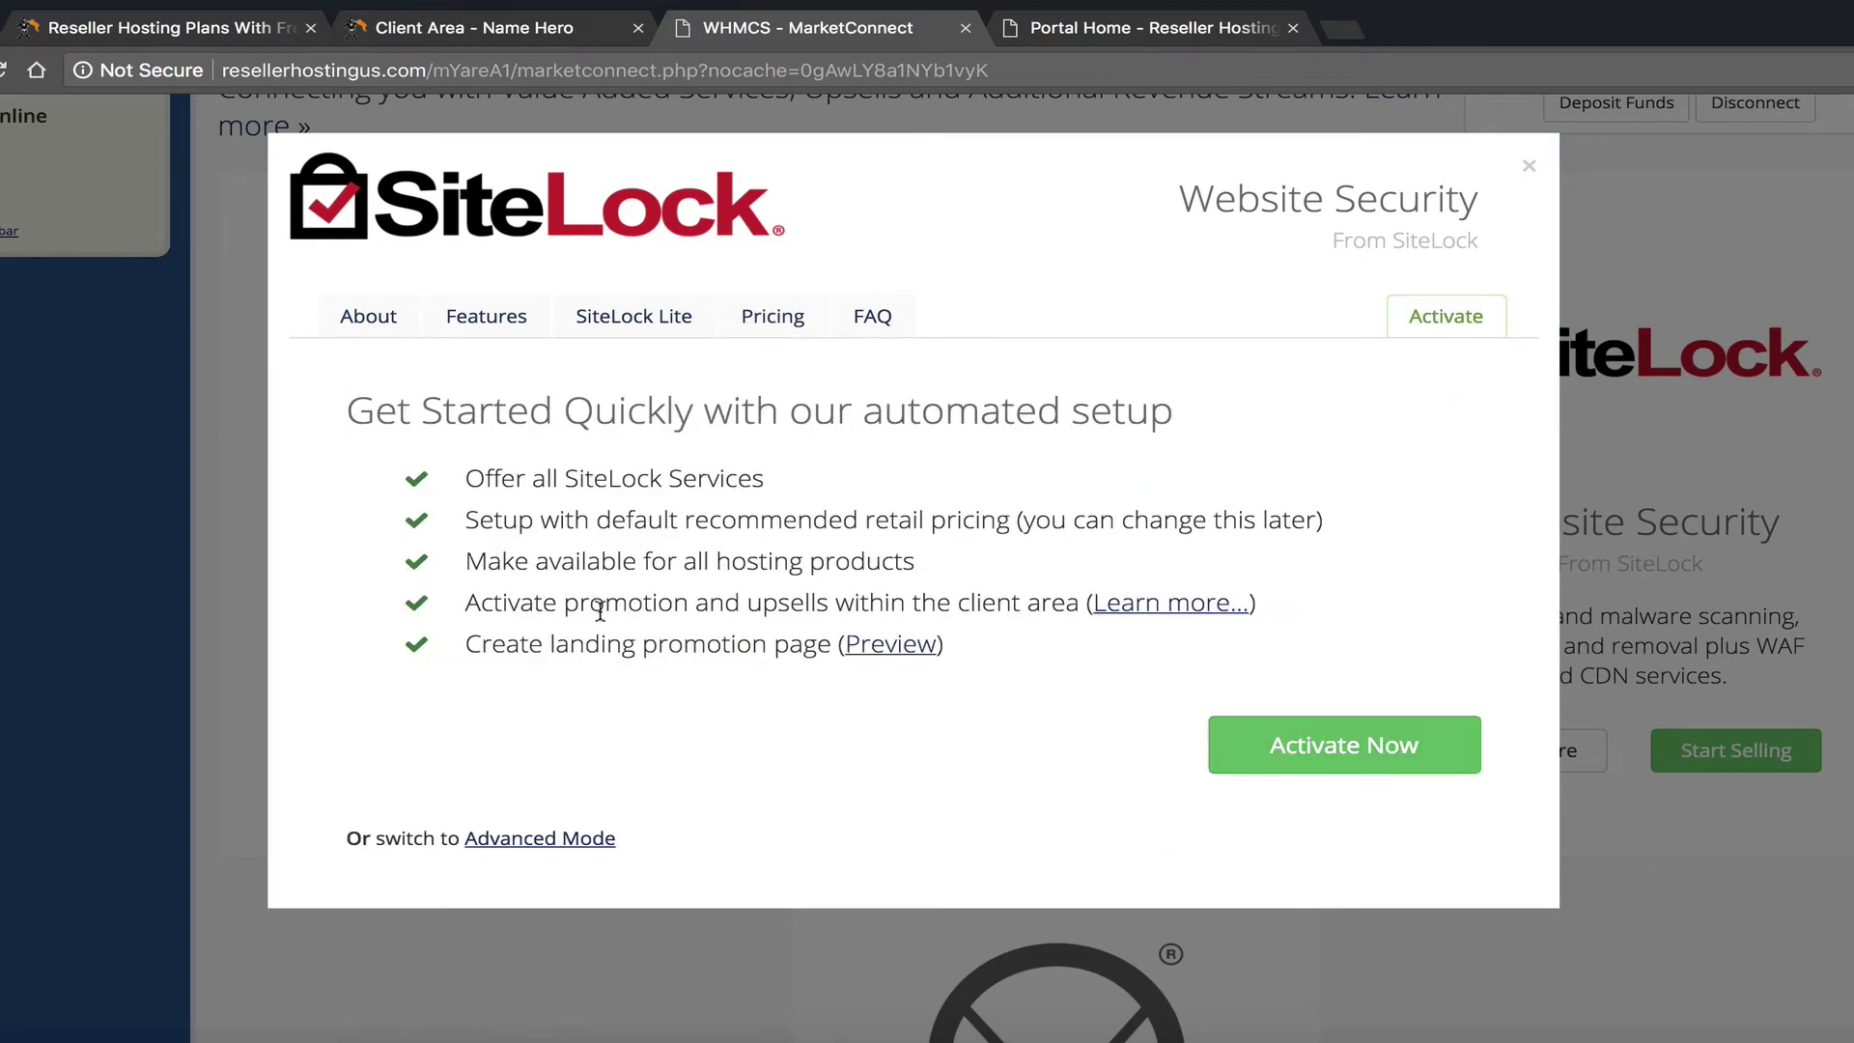
click(1344, 744)
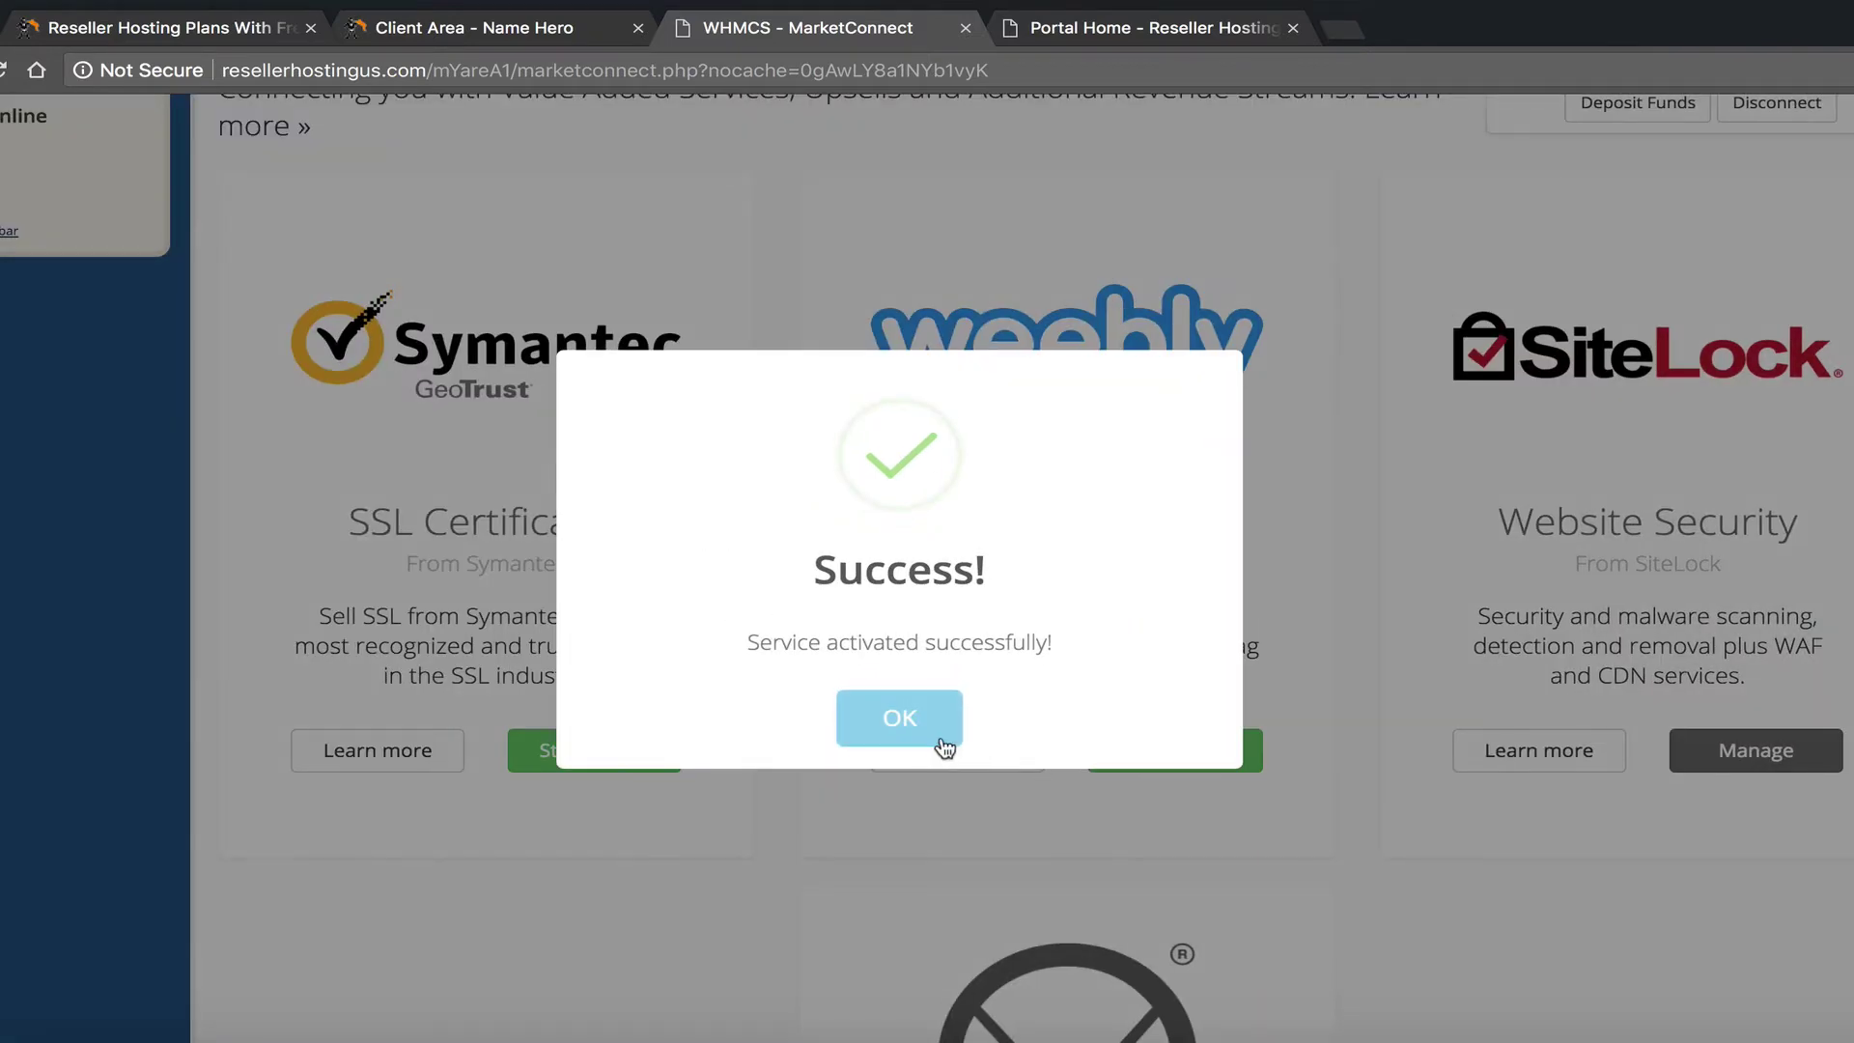
click(941, 744)
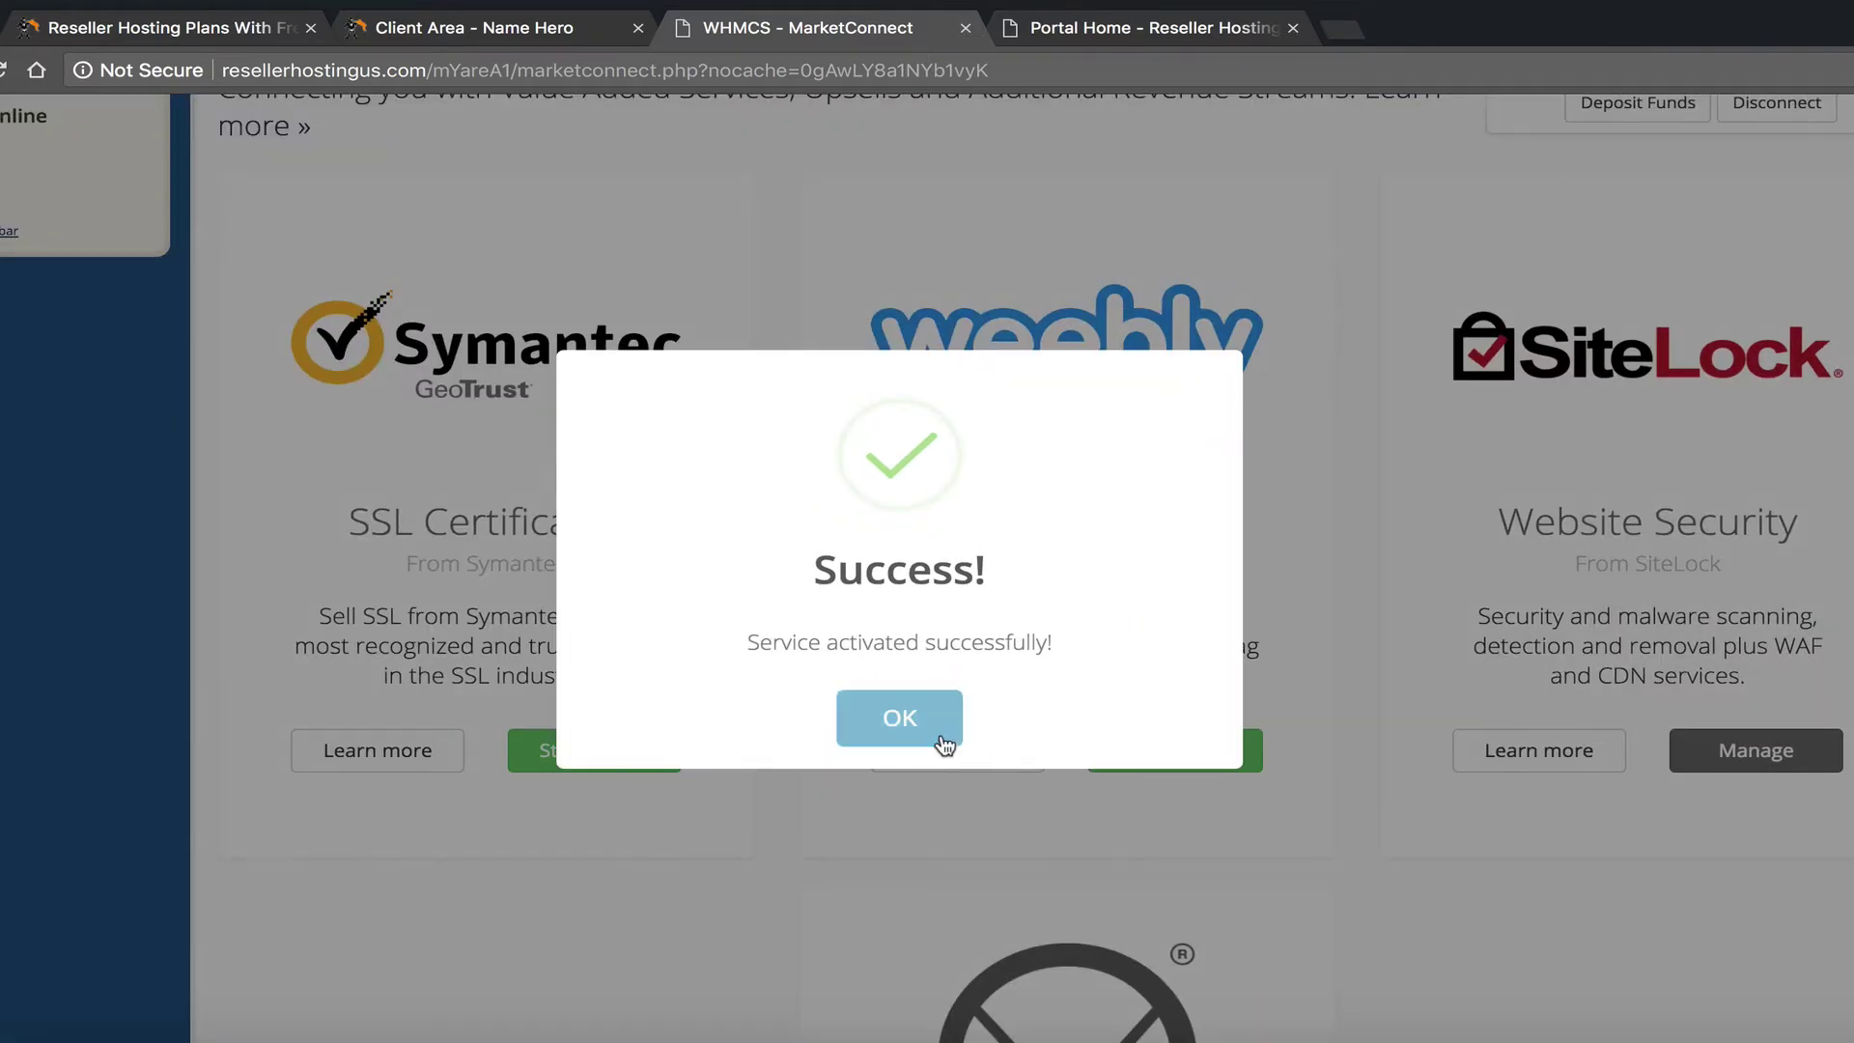
Step: Open SiteLock's management window, look at the domain chooser, and review the billing cycles and pricing of the Lite and Find products
click(1747, 755)
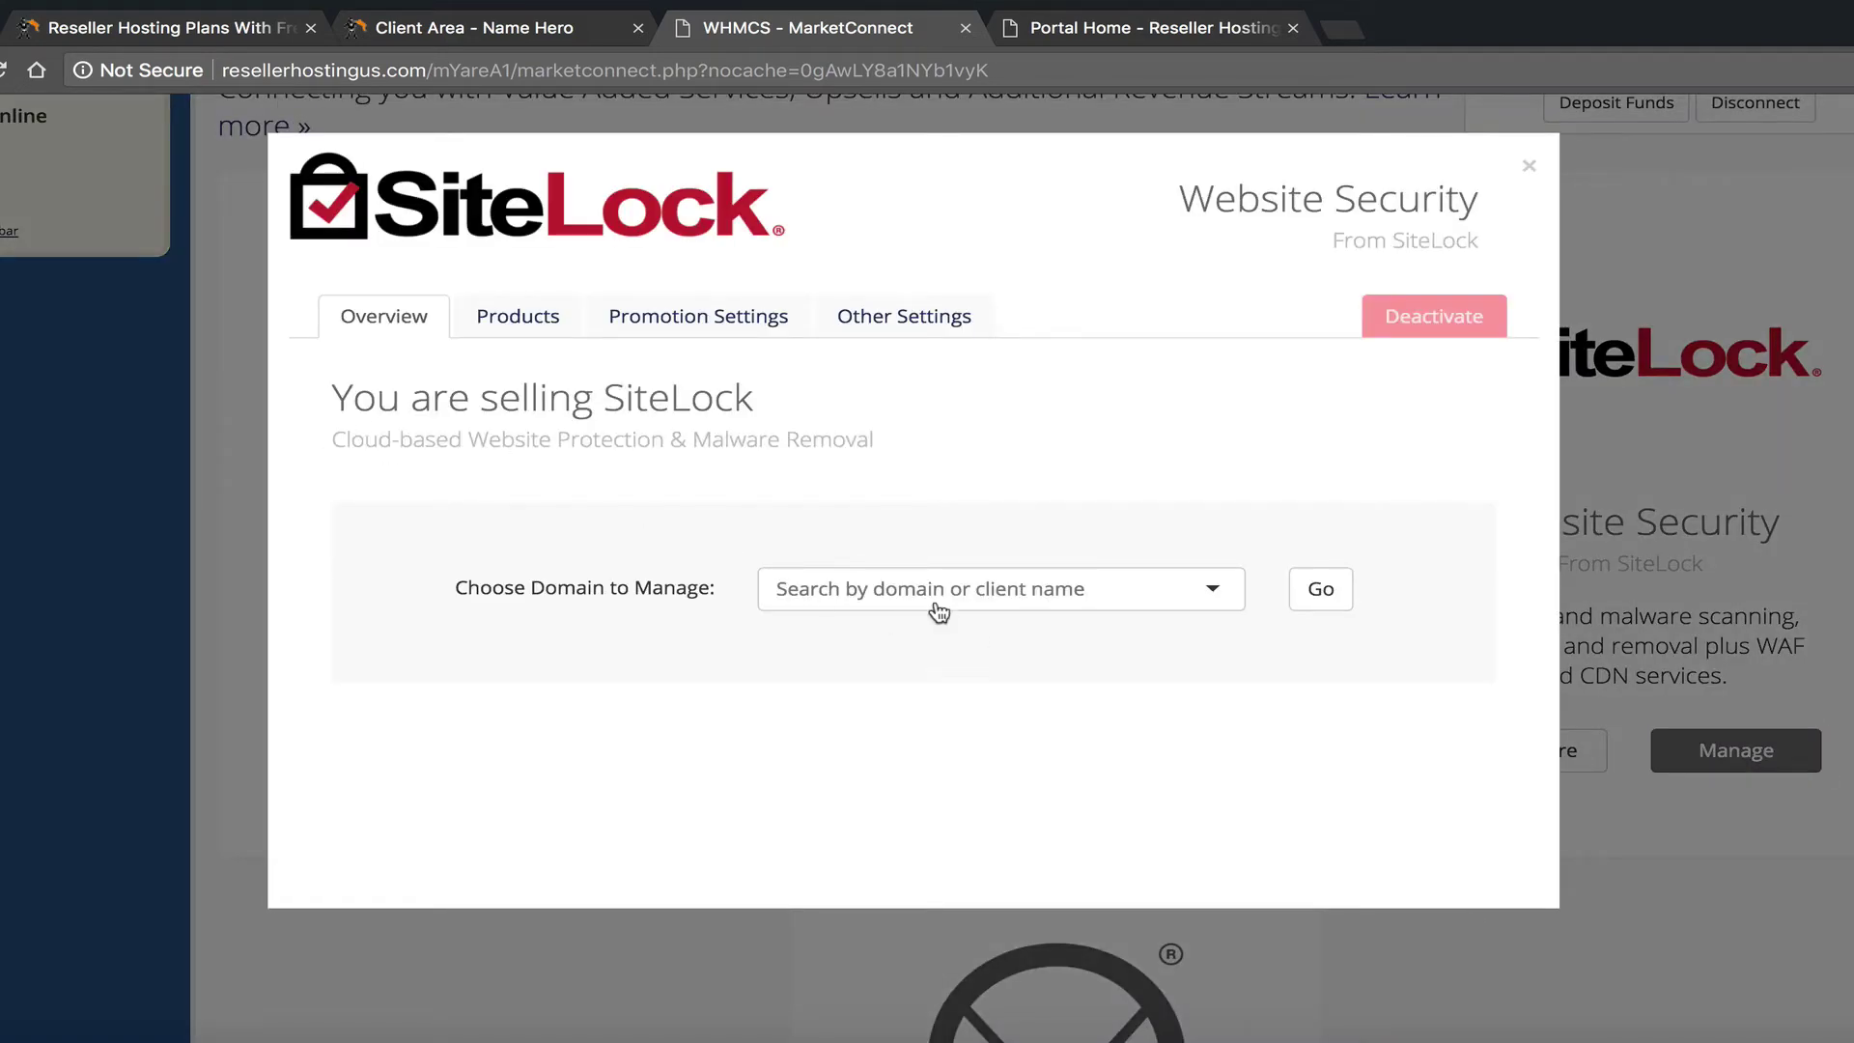
click(1125, 591)
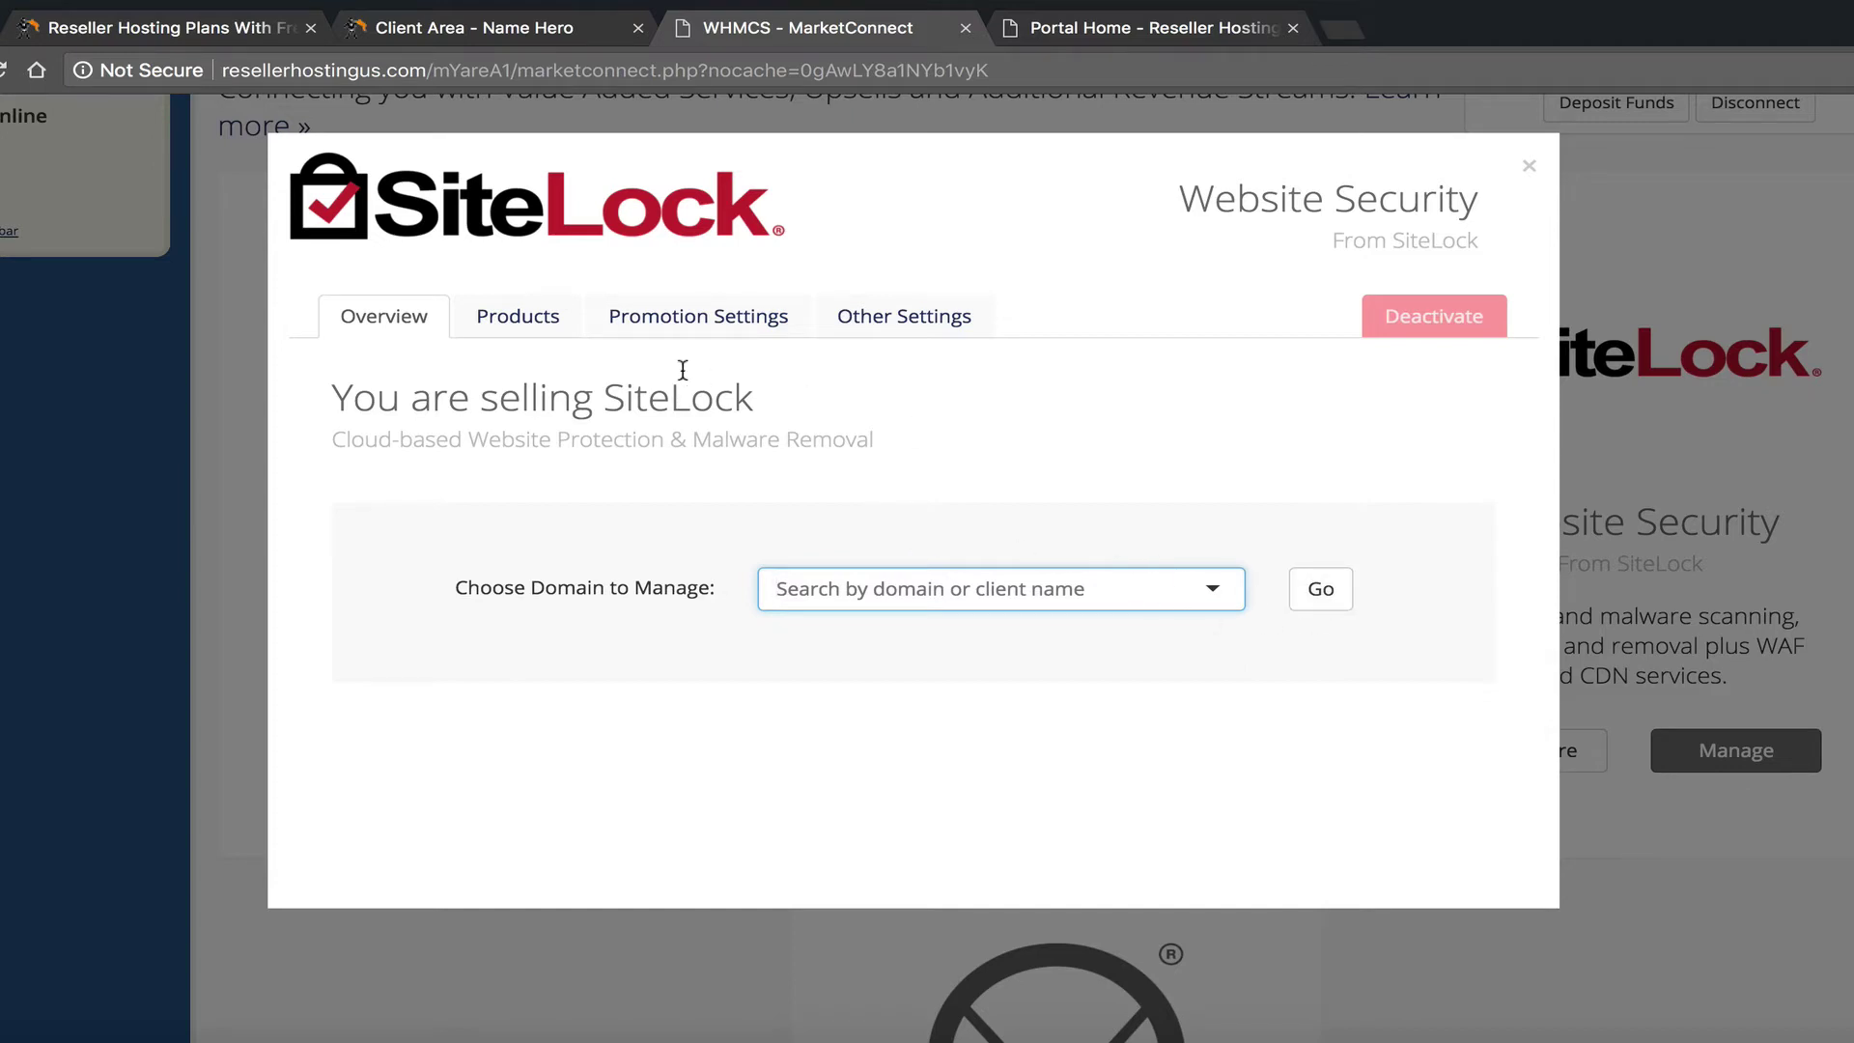
click(542, 317)
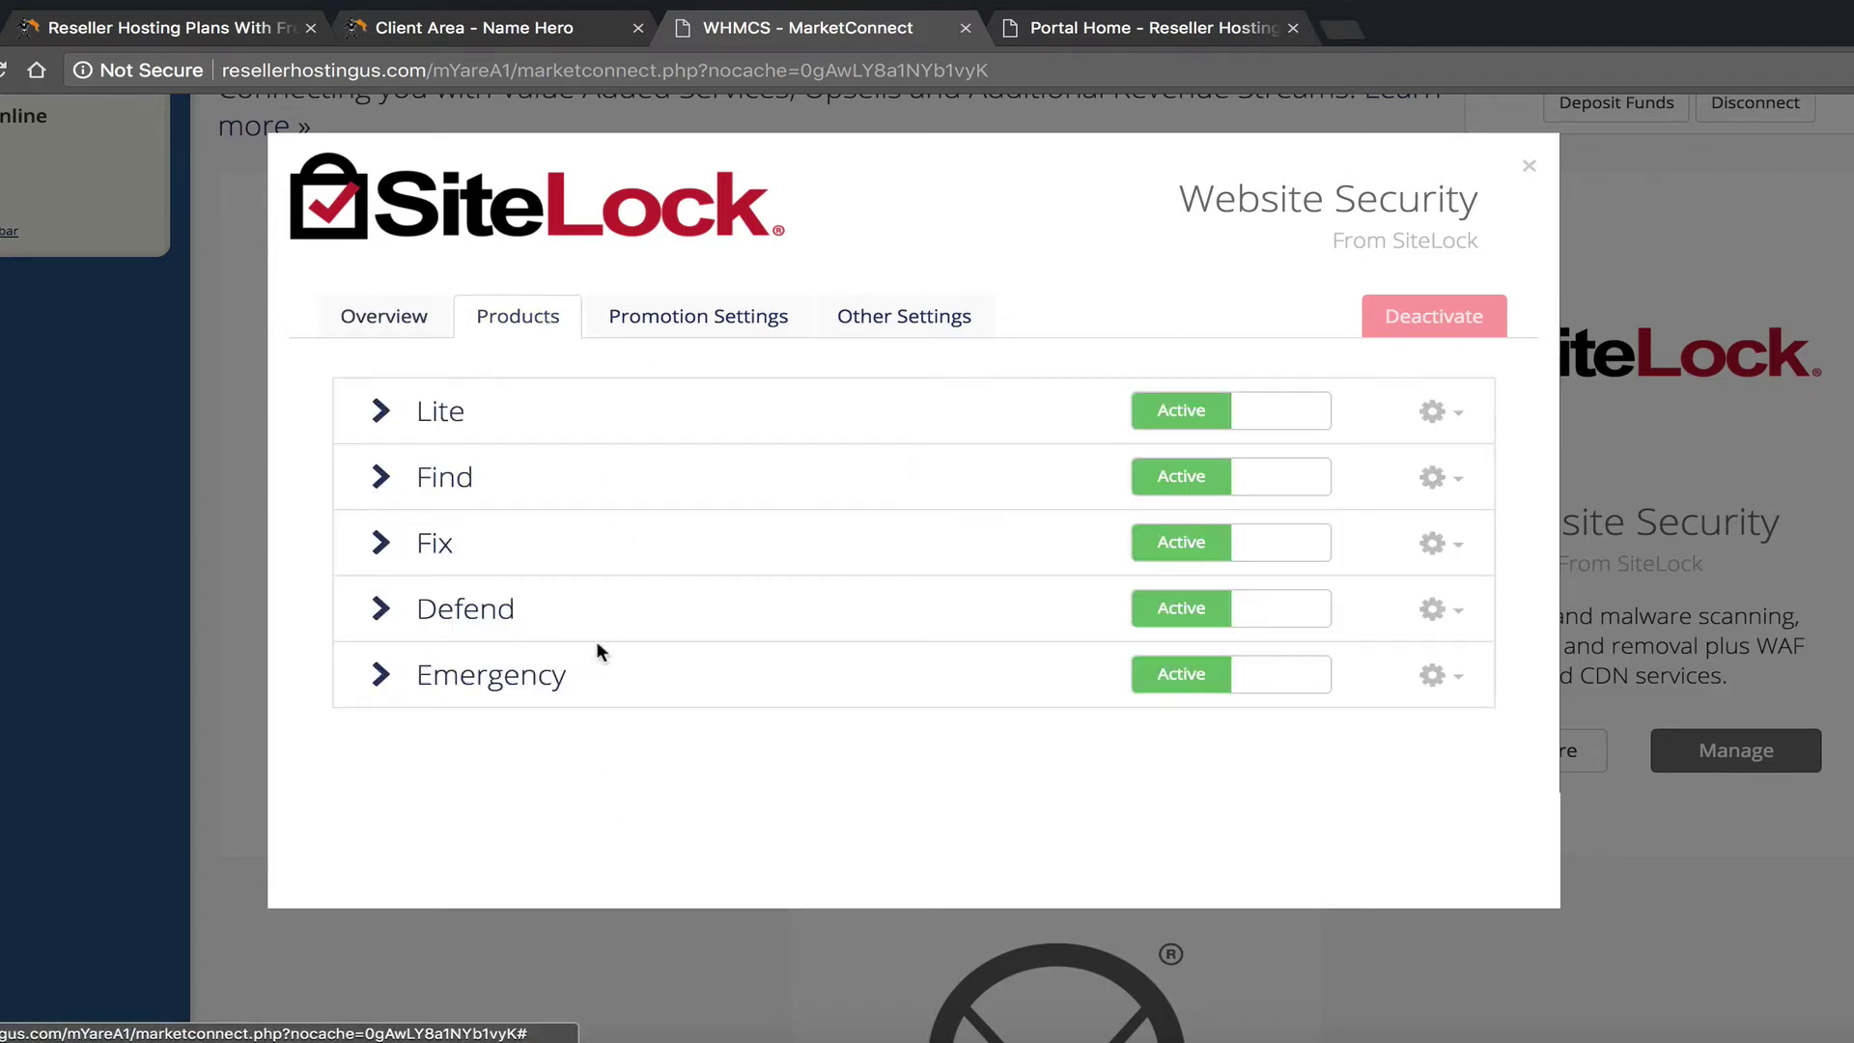
click(383, 413)
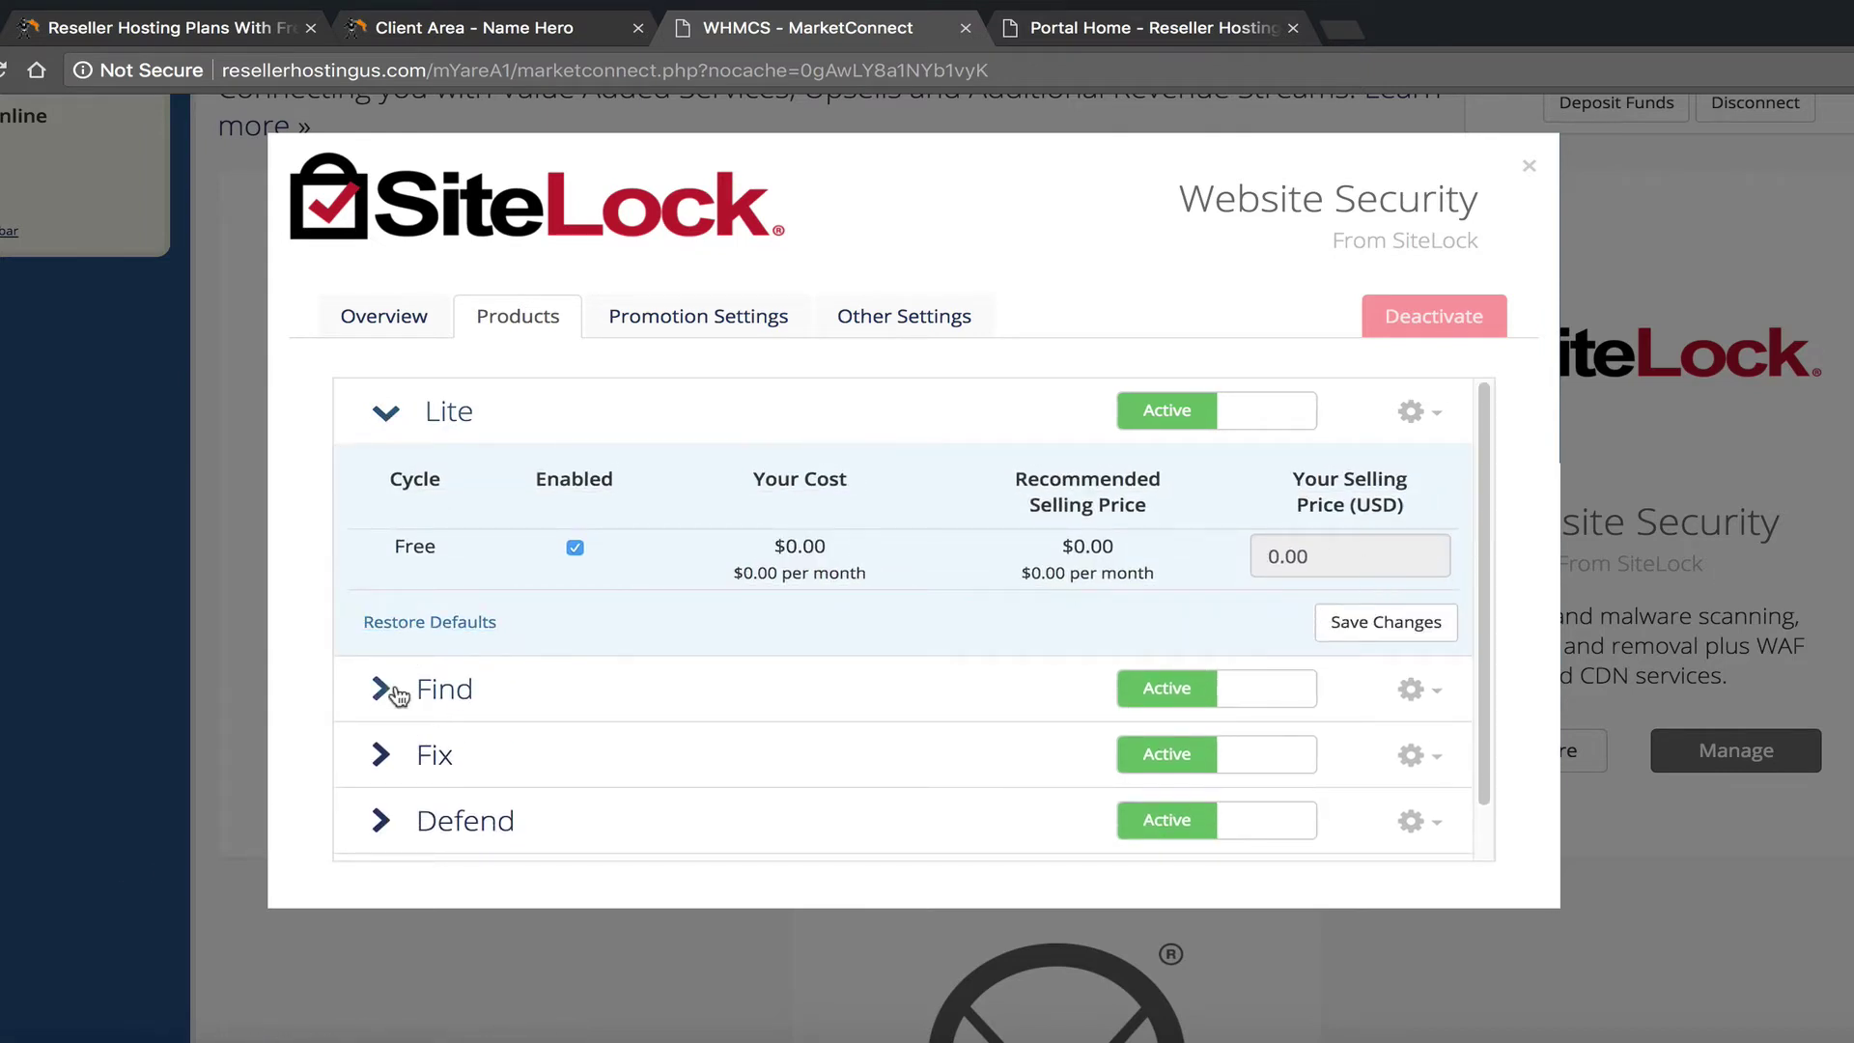
click(423, 689)
scroll(1168, 737, down, 2)
scroll(1173, 685, up, 2)
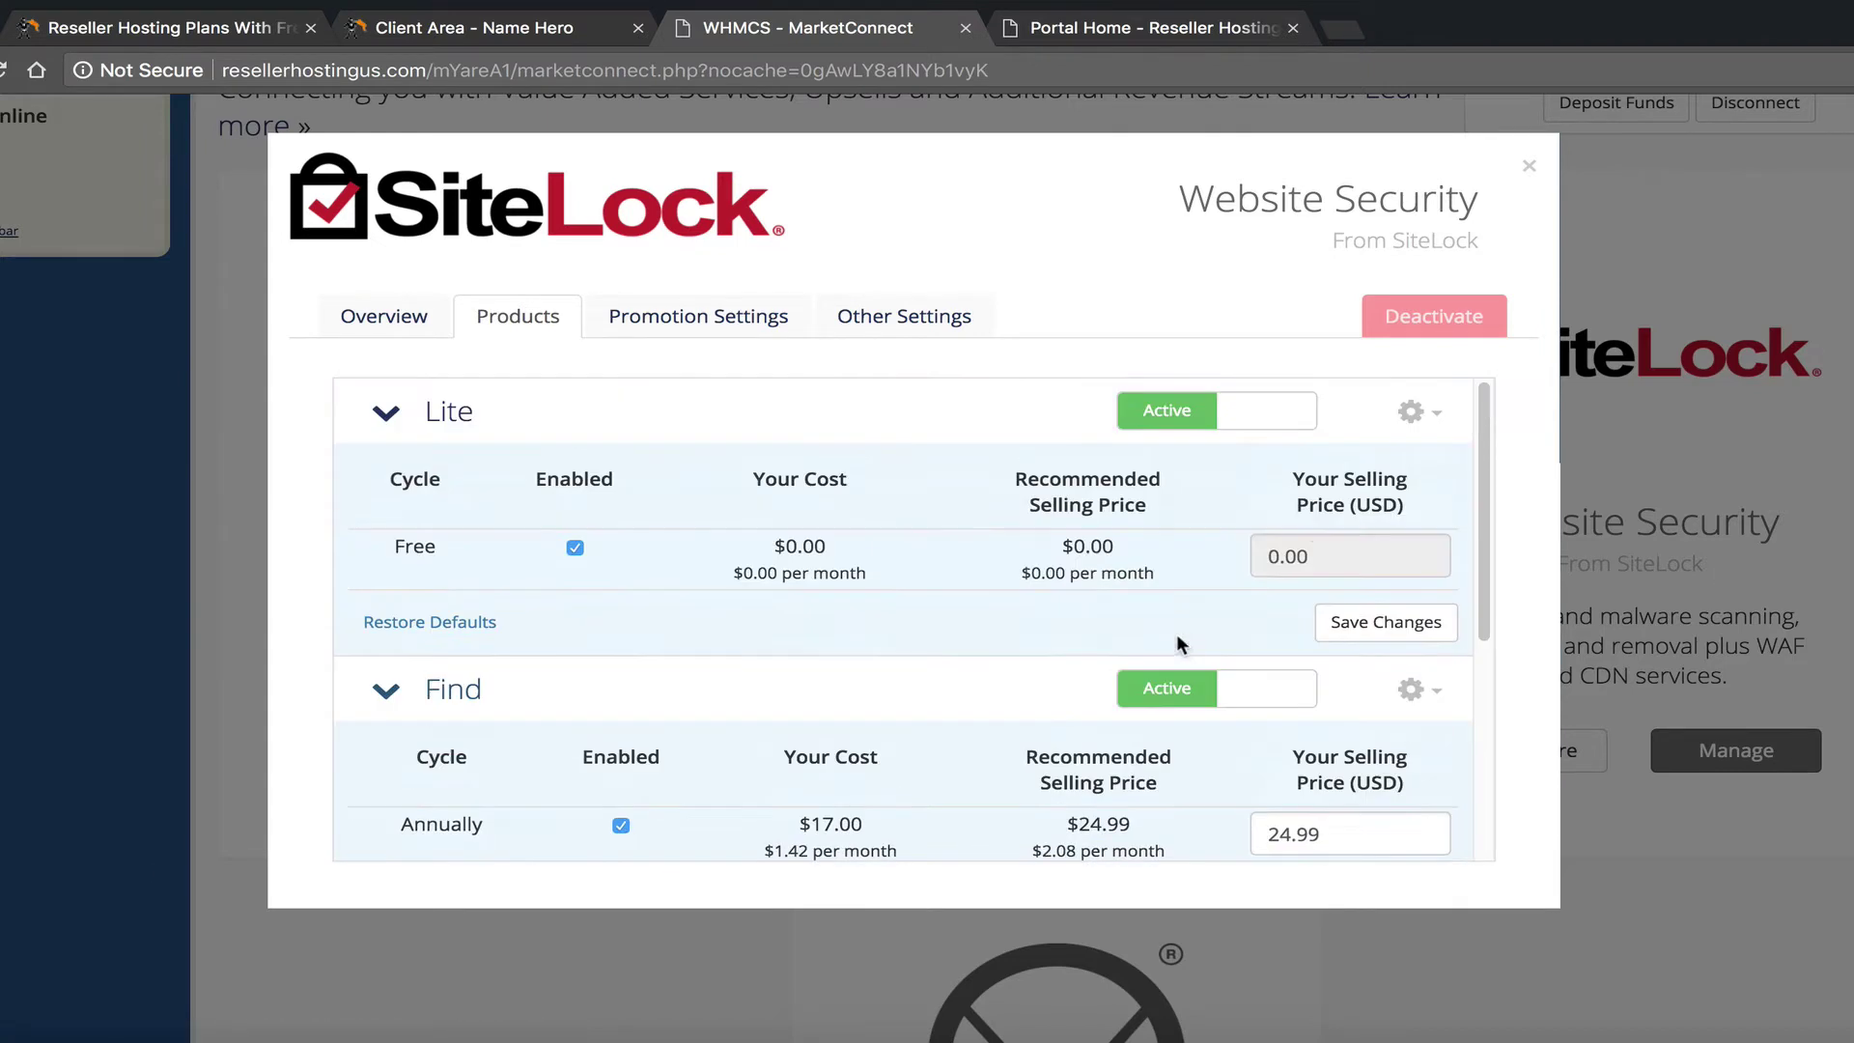
scroll(1305, 565, down, 2)
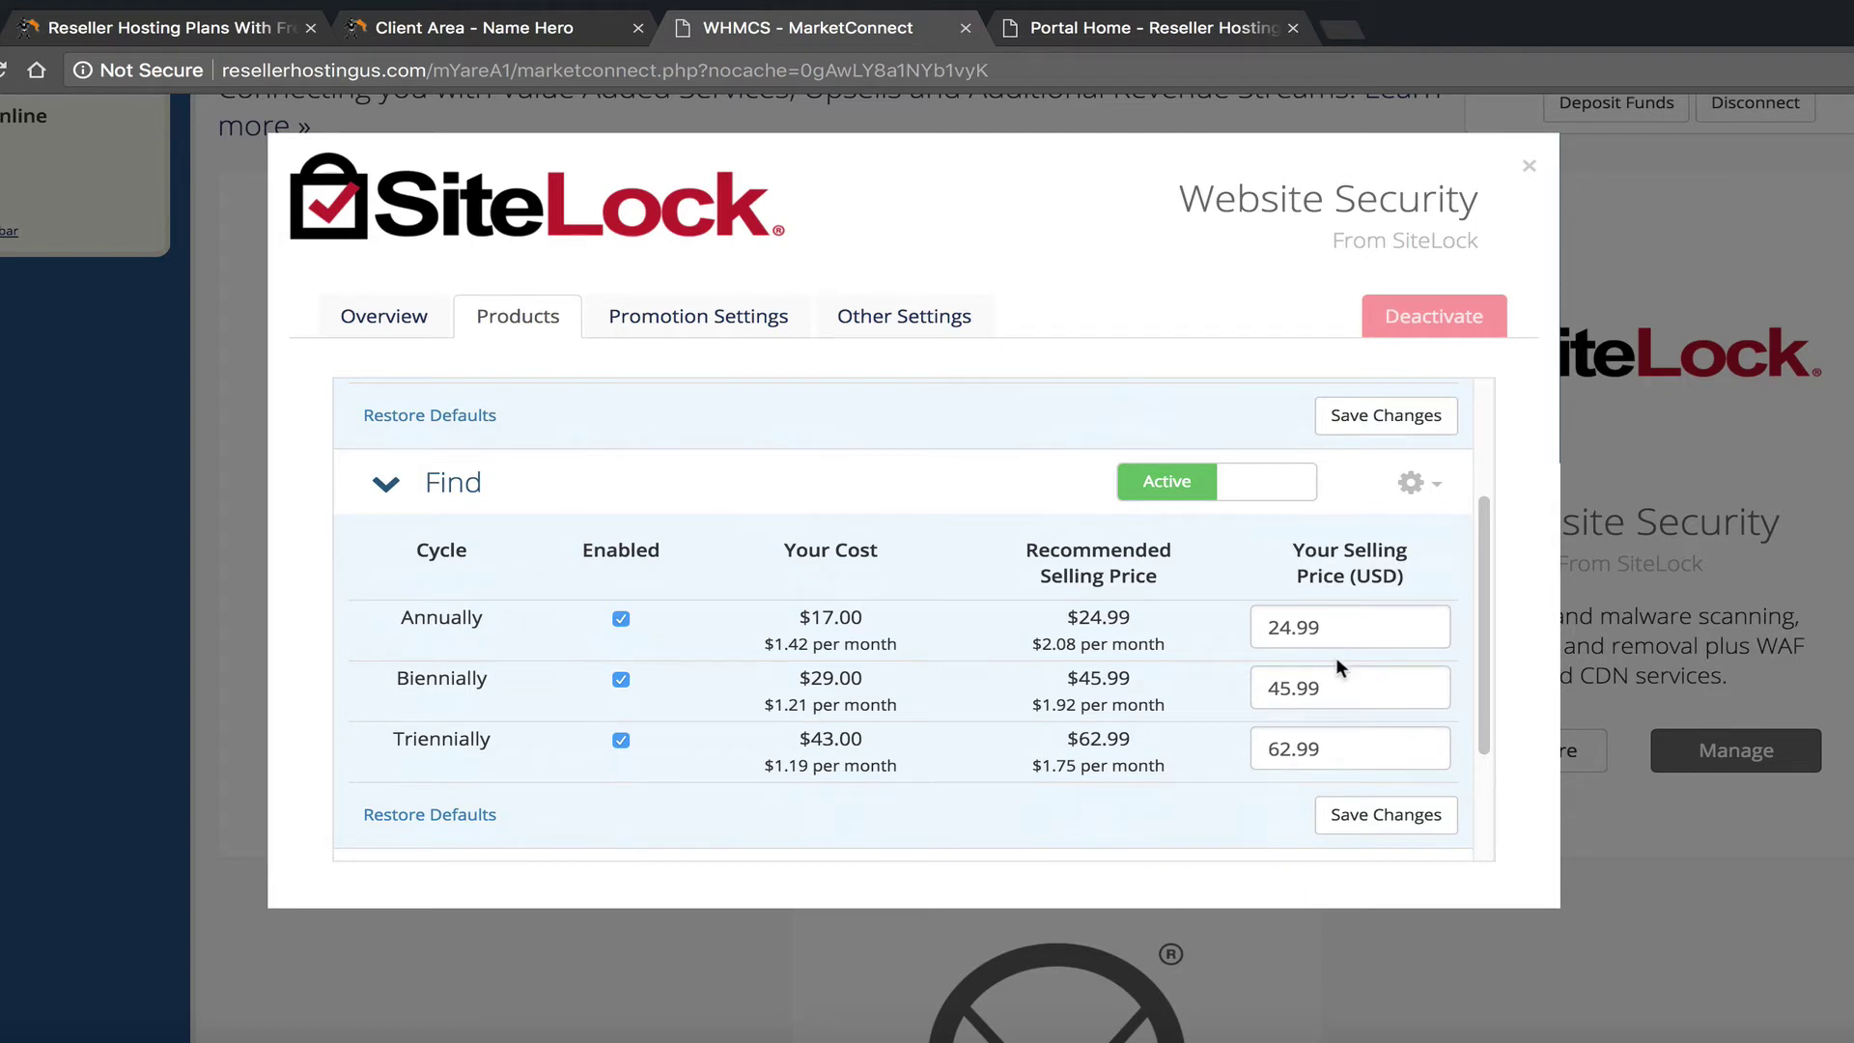
Step: Review Find's editable selling prices and expand the Fix, Defend and Emergency products to examine their cycles, costs and prices
click(1335, 628)
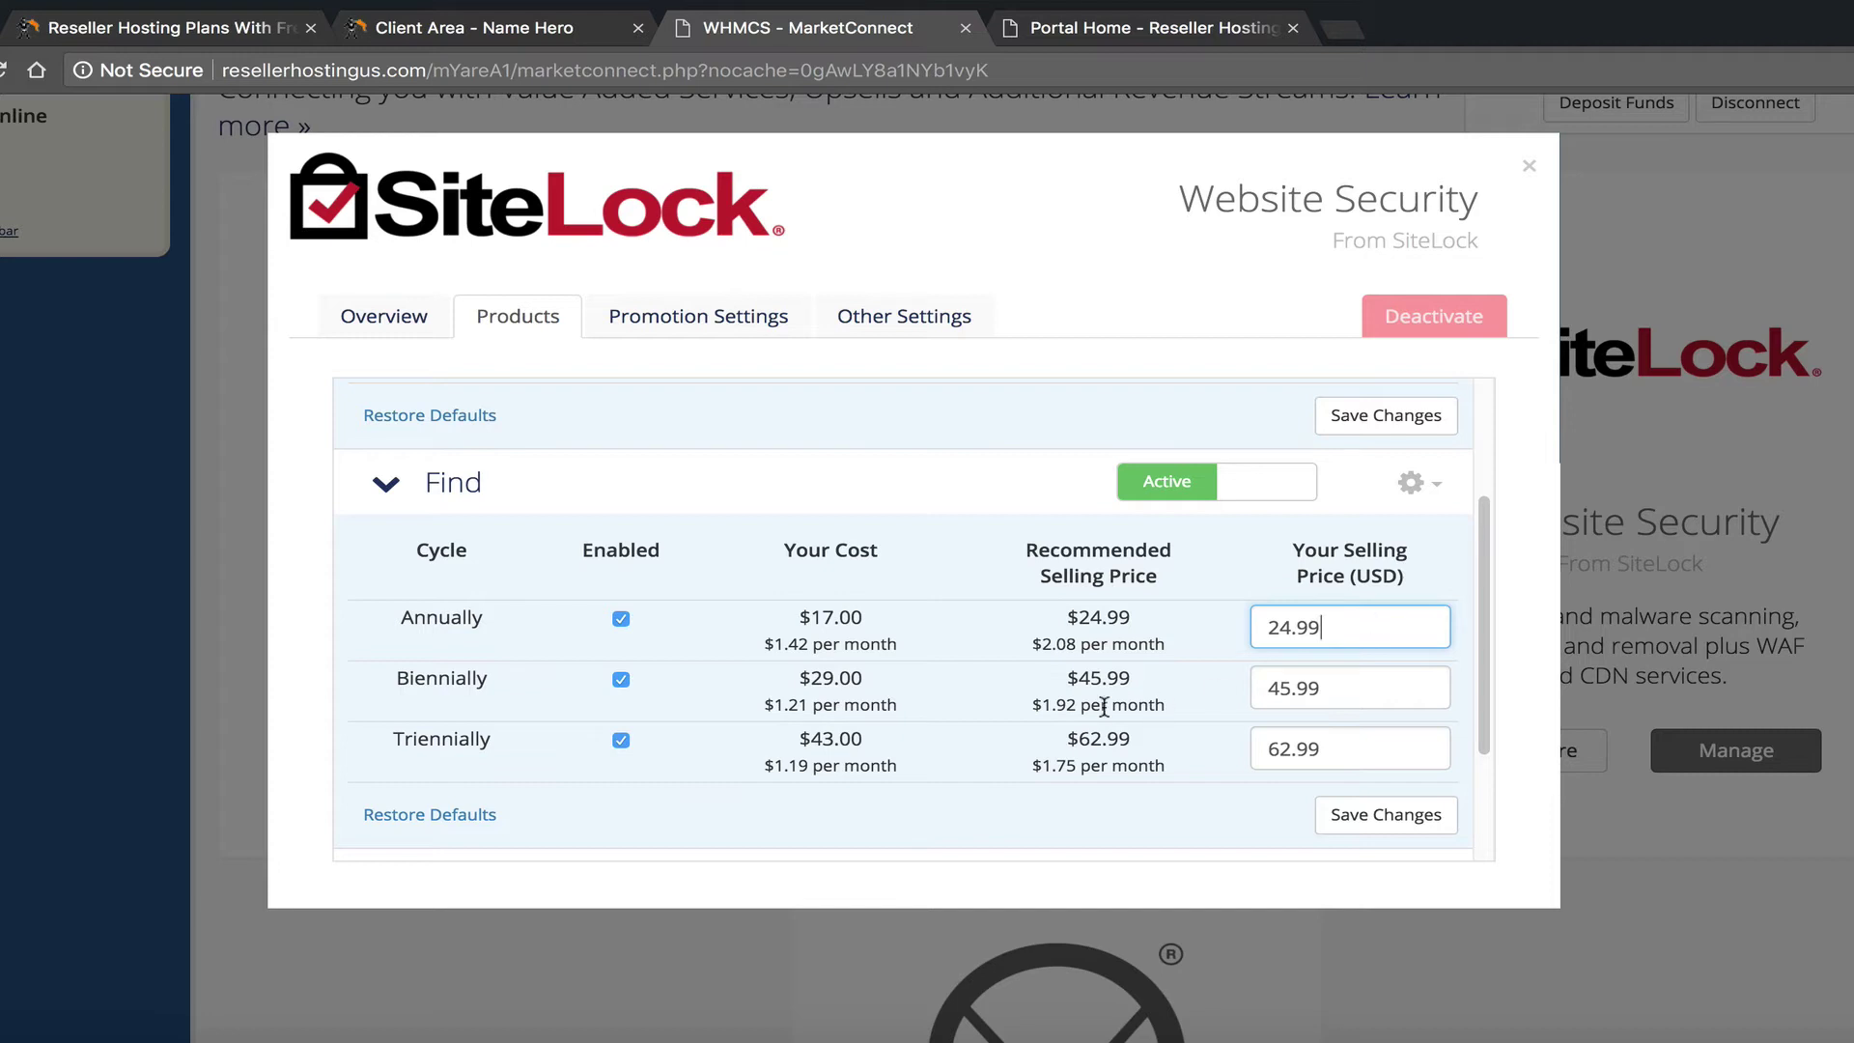
scroll(1197, 594, down, 3)
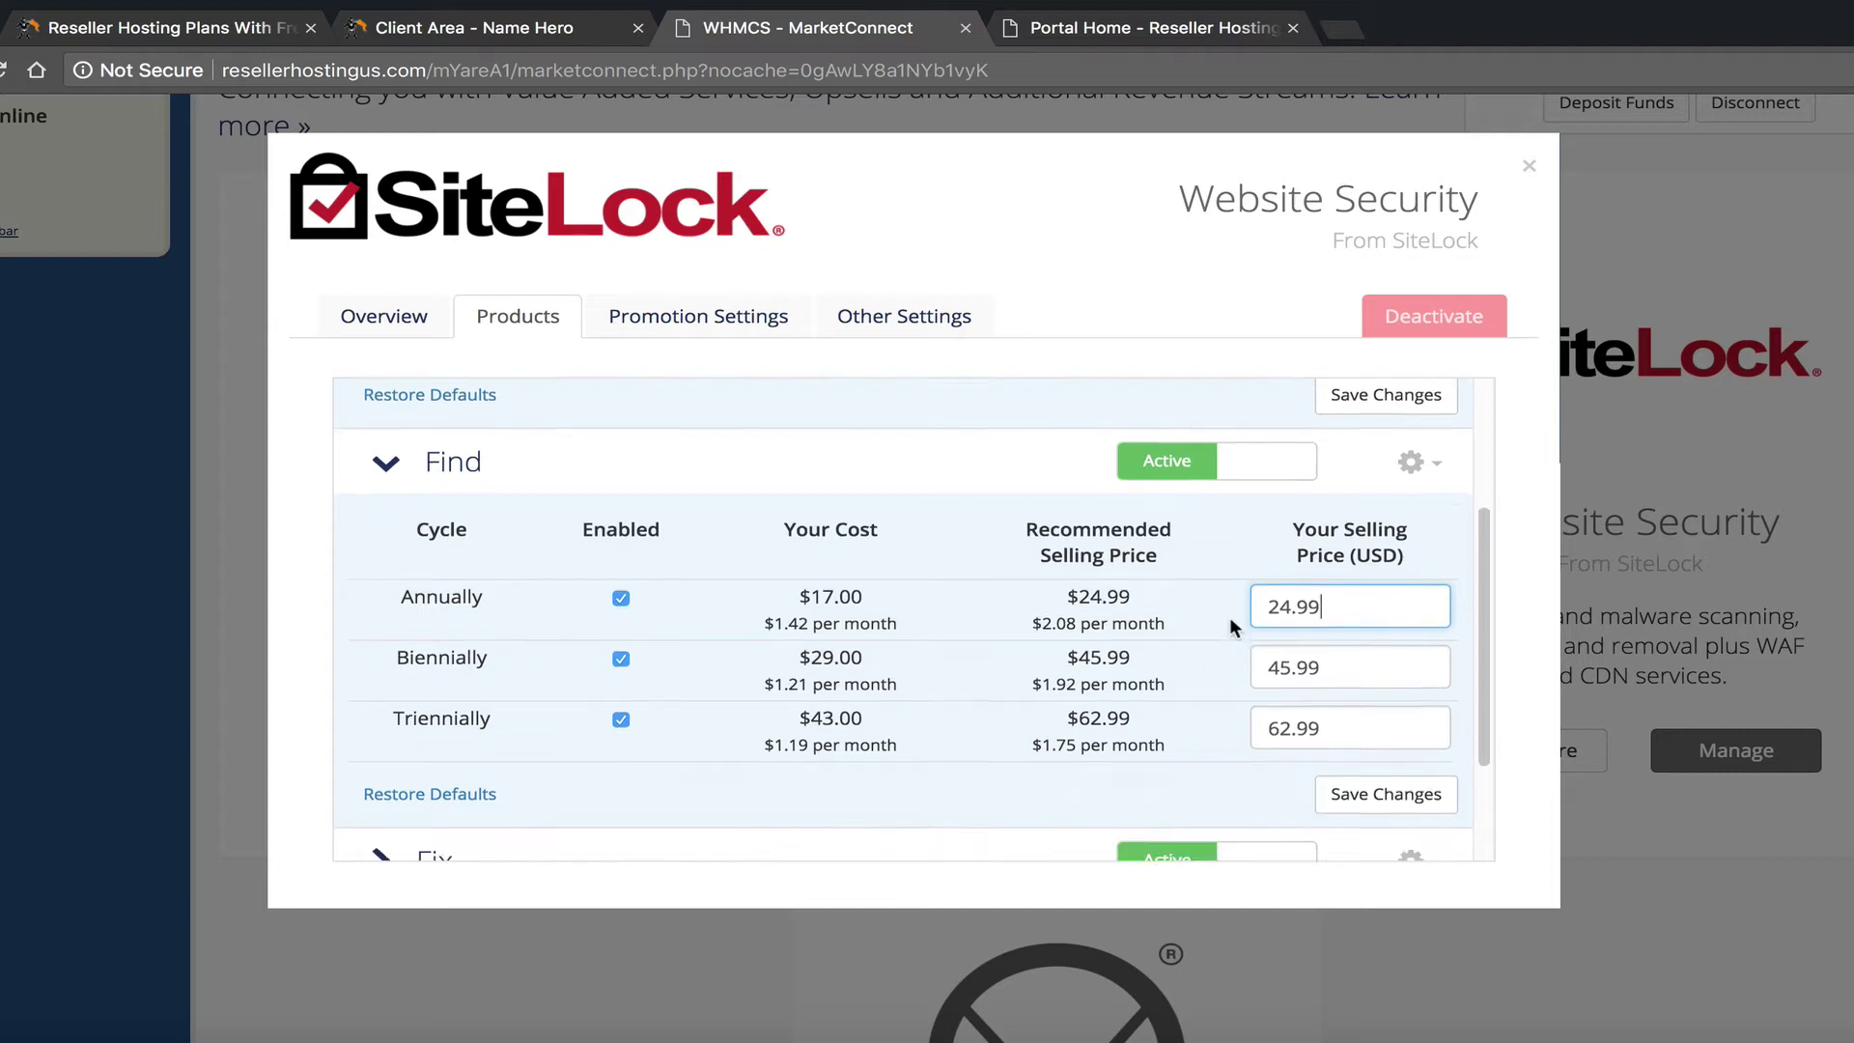
click(647, 707)
scroll(646, 707, down, 5)
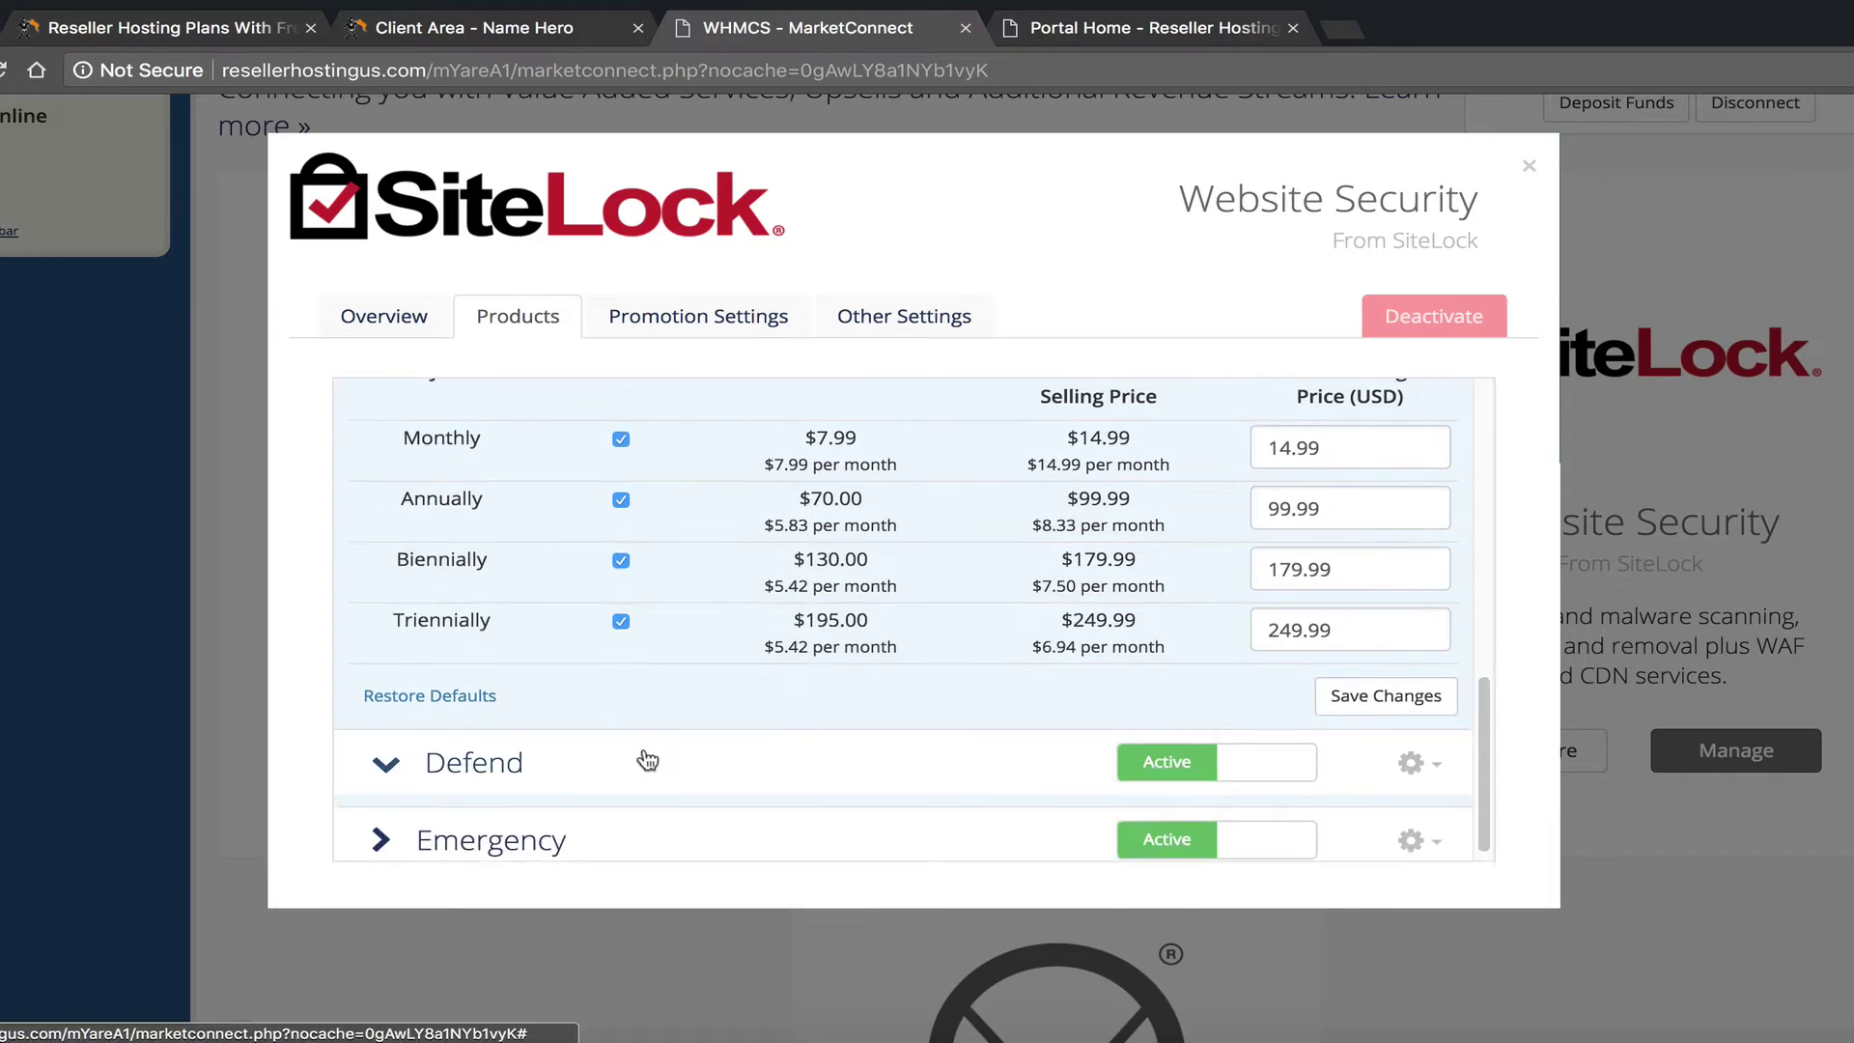
click(641, 762)
click(652, 830)
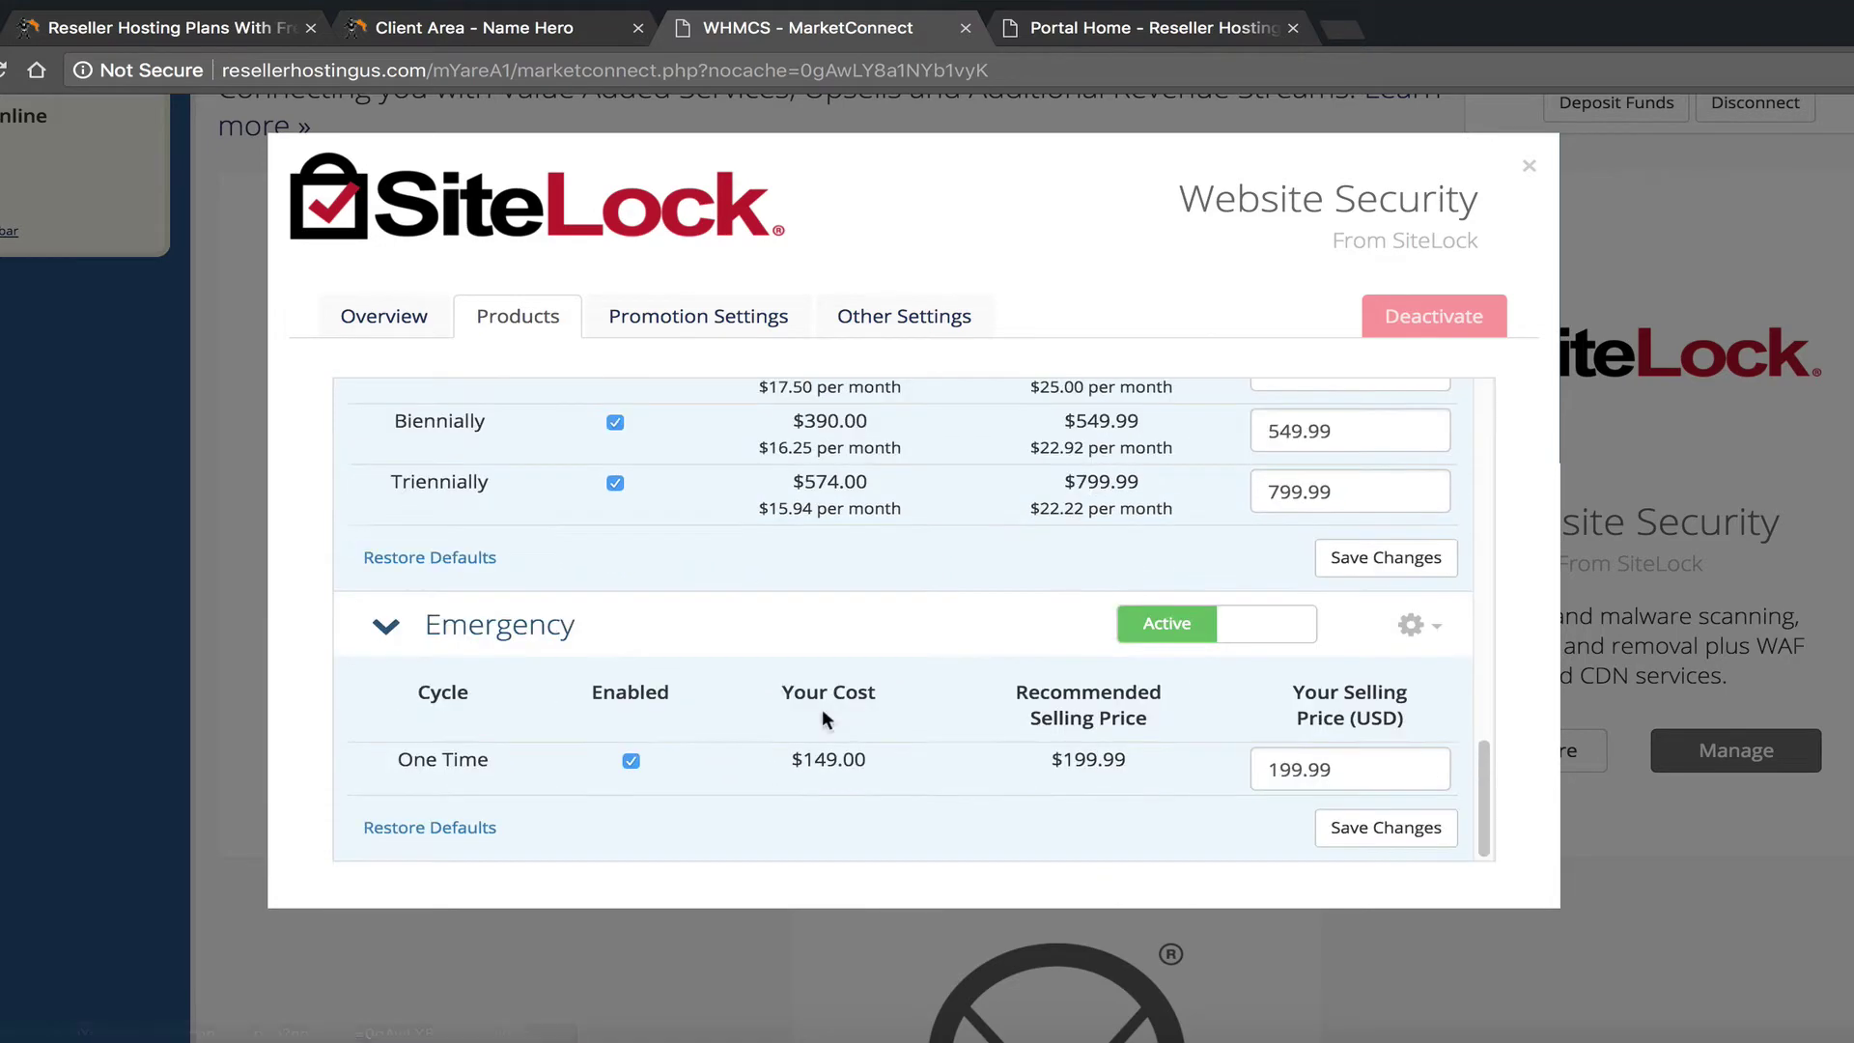
scroll(1055, 736, up, 10)
Step: Review SiteLock's promotion settings for the client area and shopping cart, including the Homepage and Product List promotions
click(713, 323)
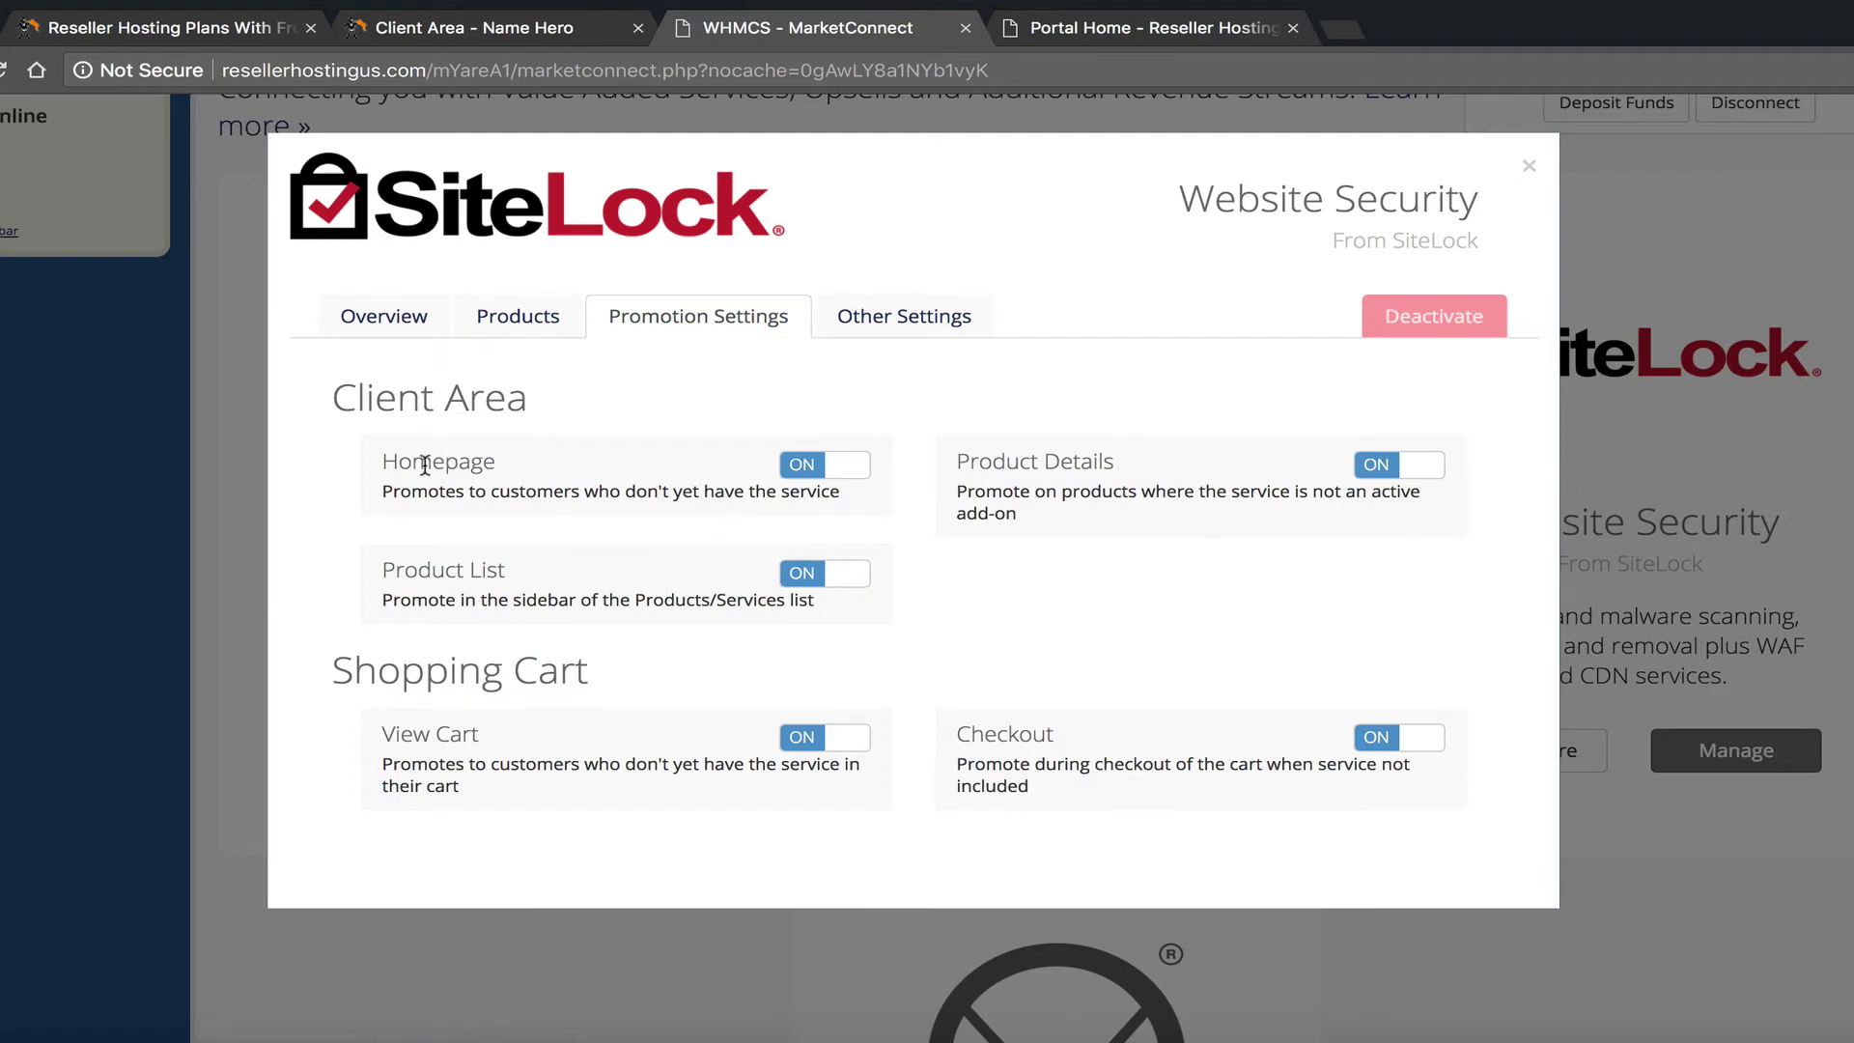
drag(384, 461, 497, 464)
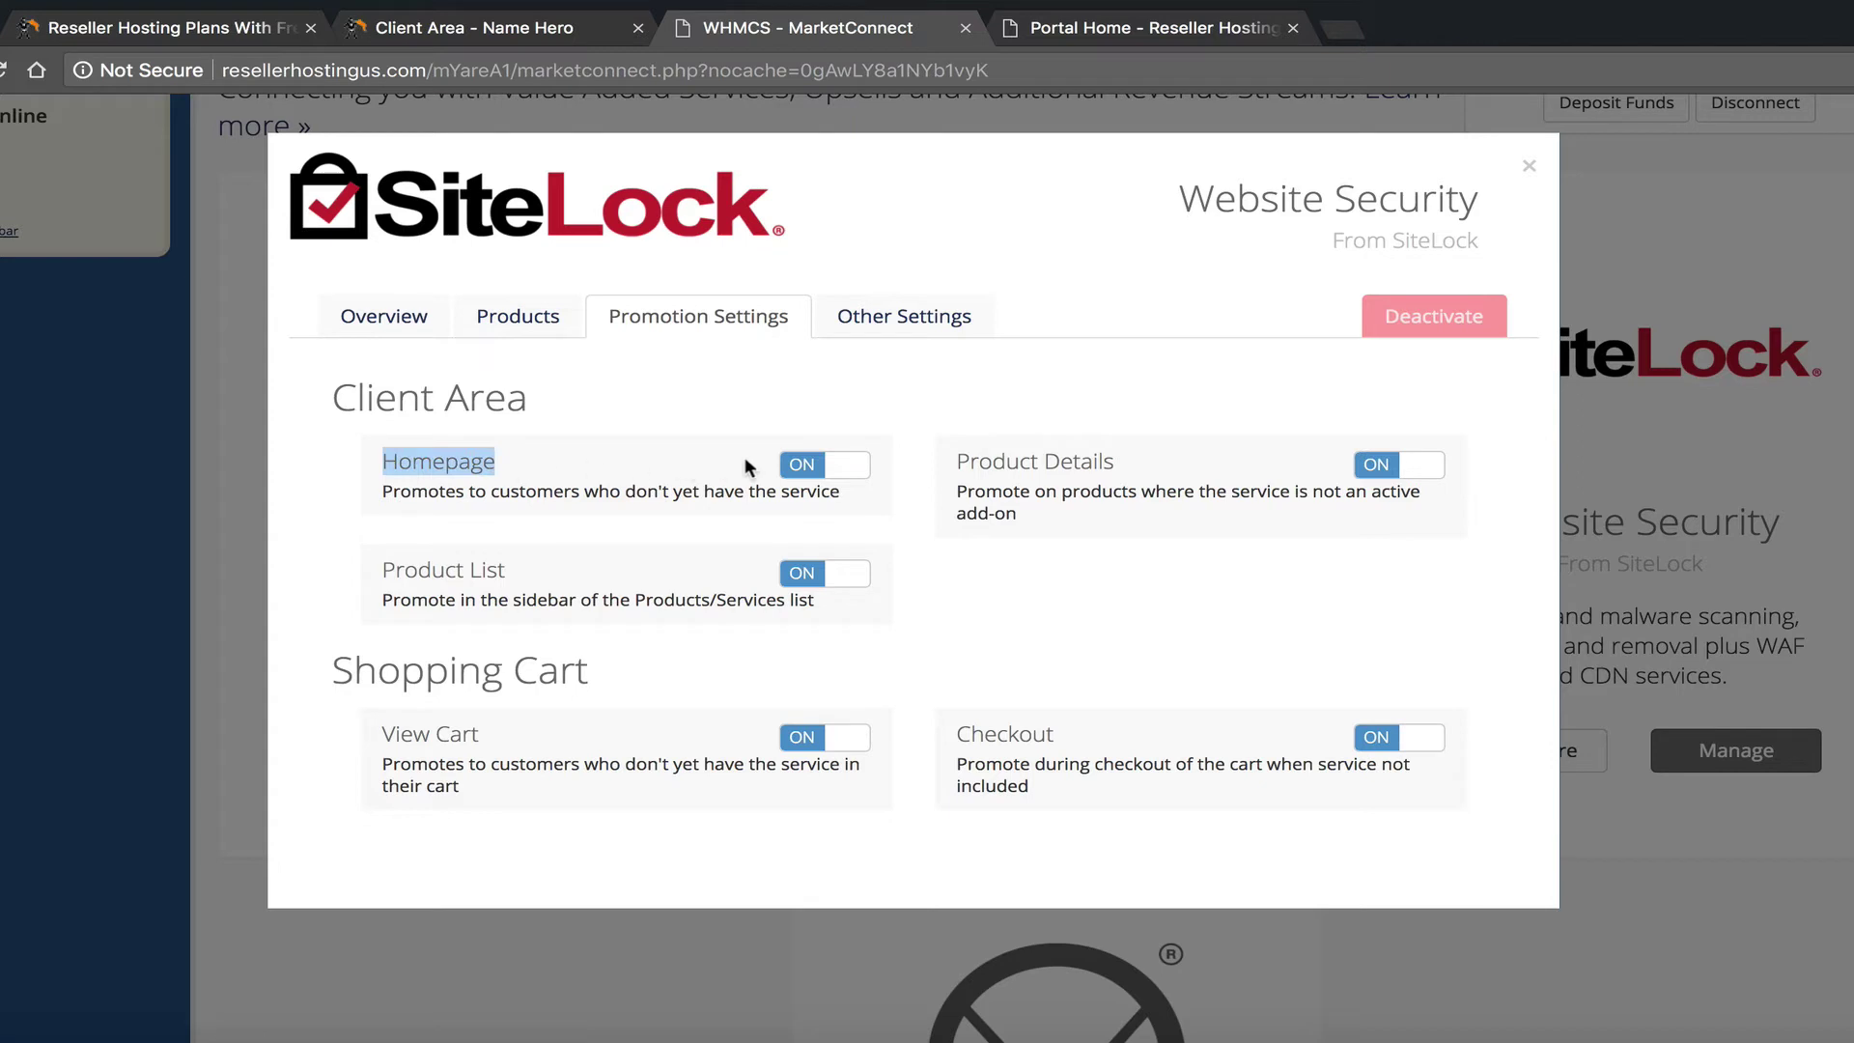
drag(417, 570, 554, 567)
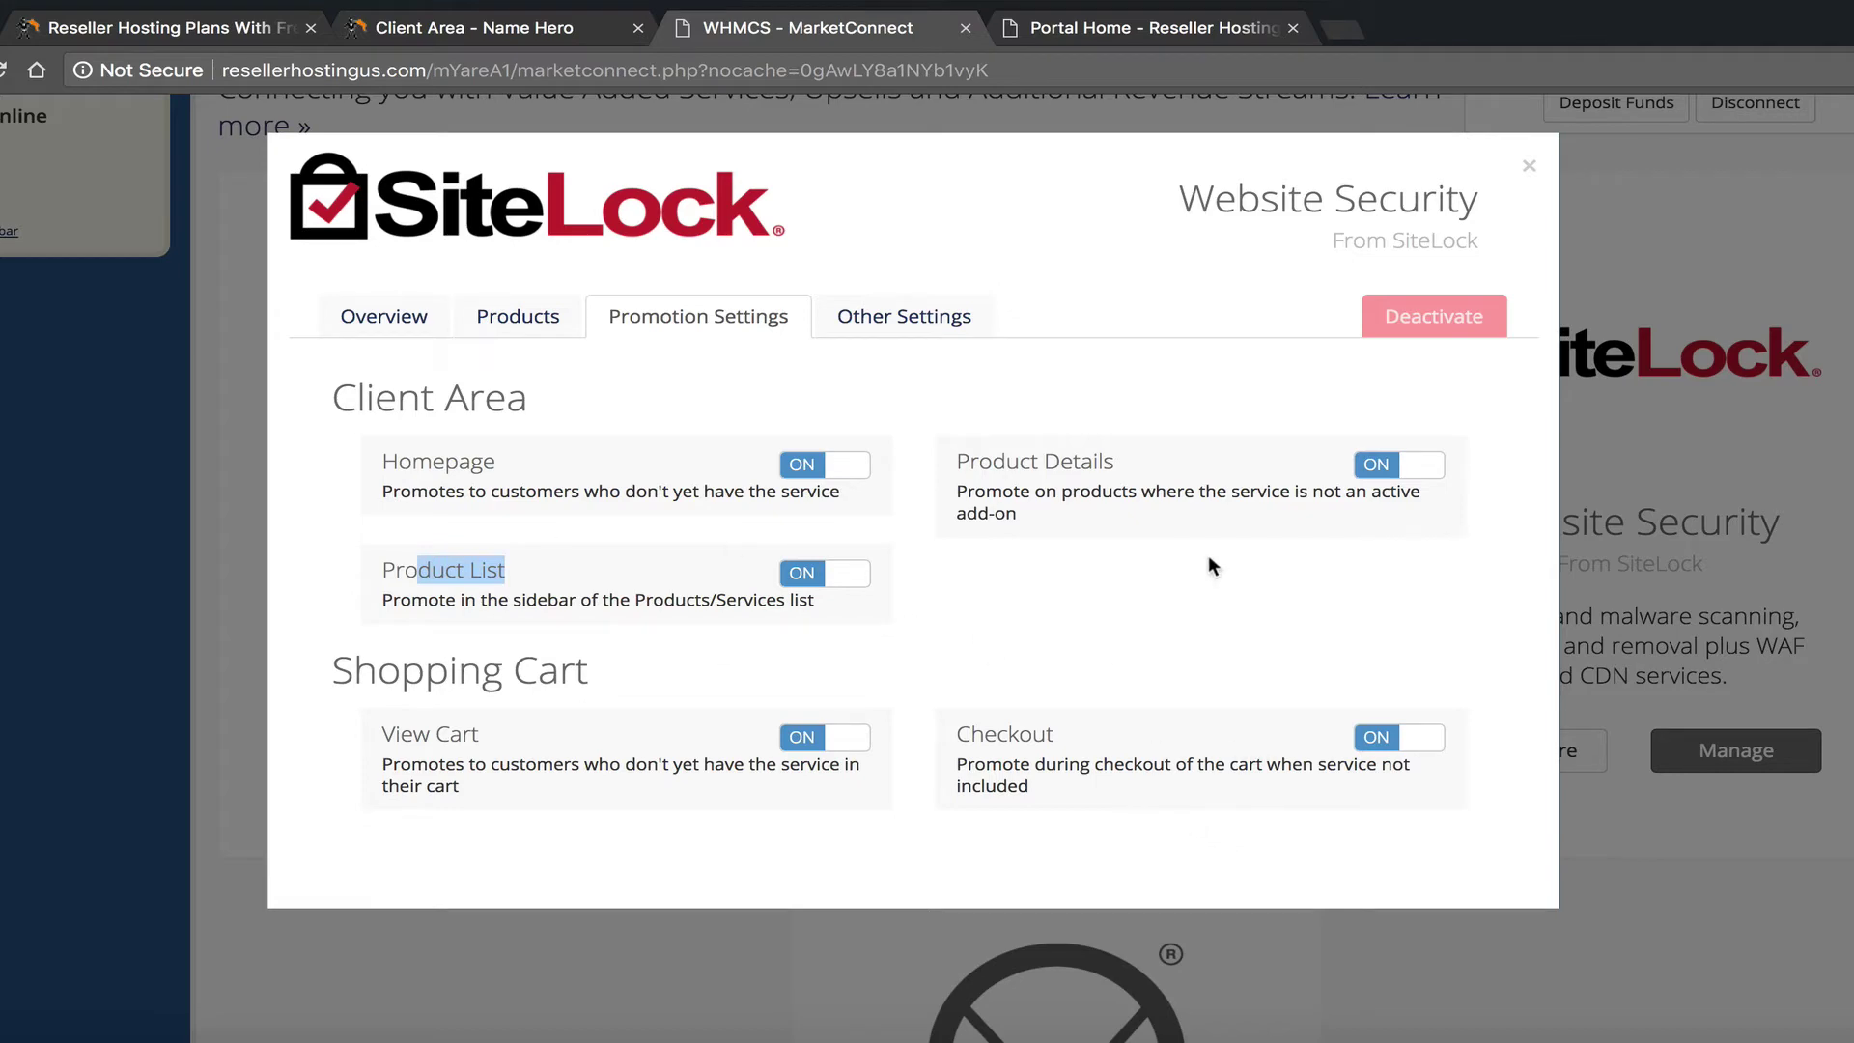
Step: Review SiteLock's other settings for add-on assignment, landing page links and default Lite inclusion, and close the management window
click(935, 321)
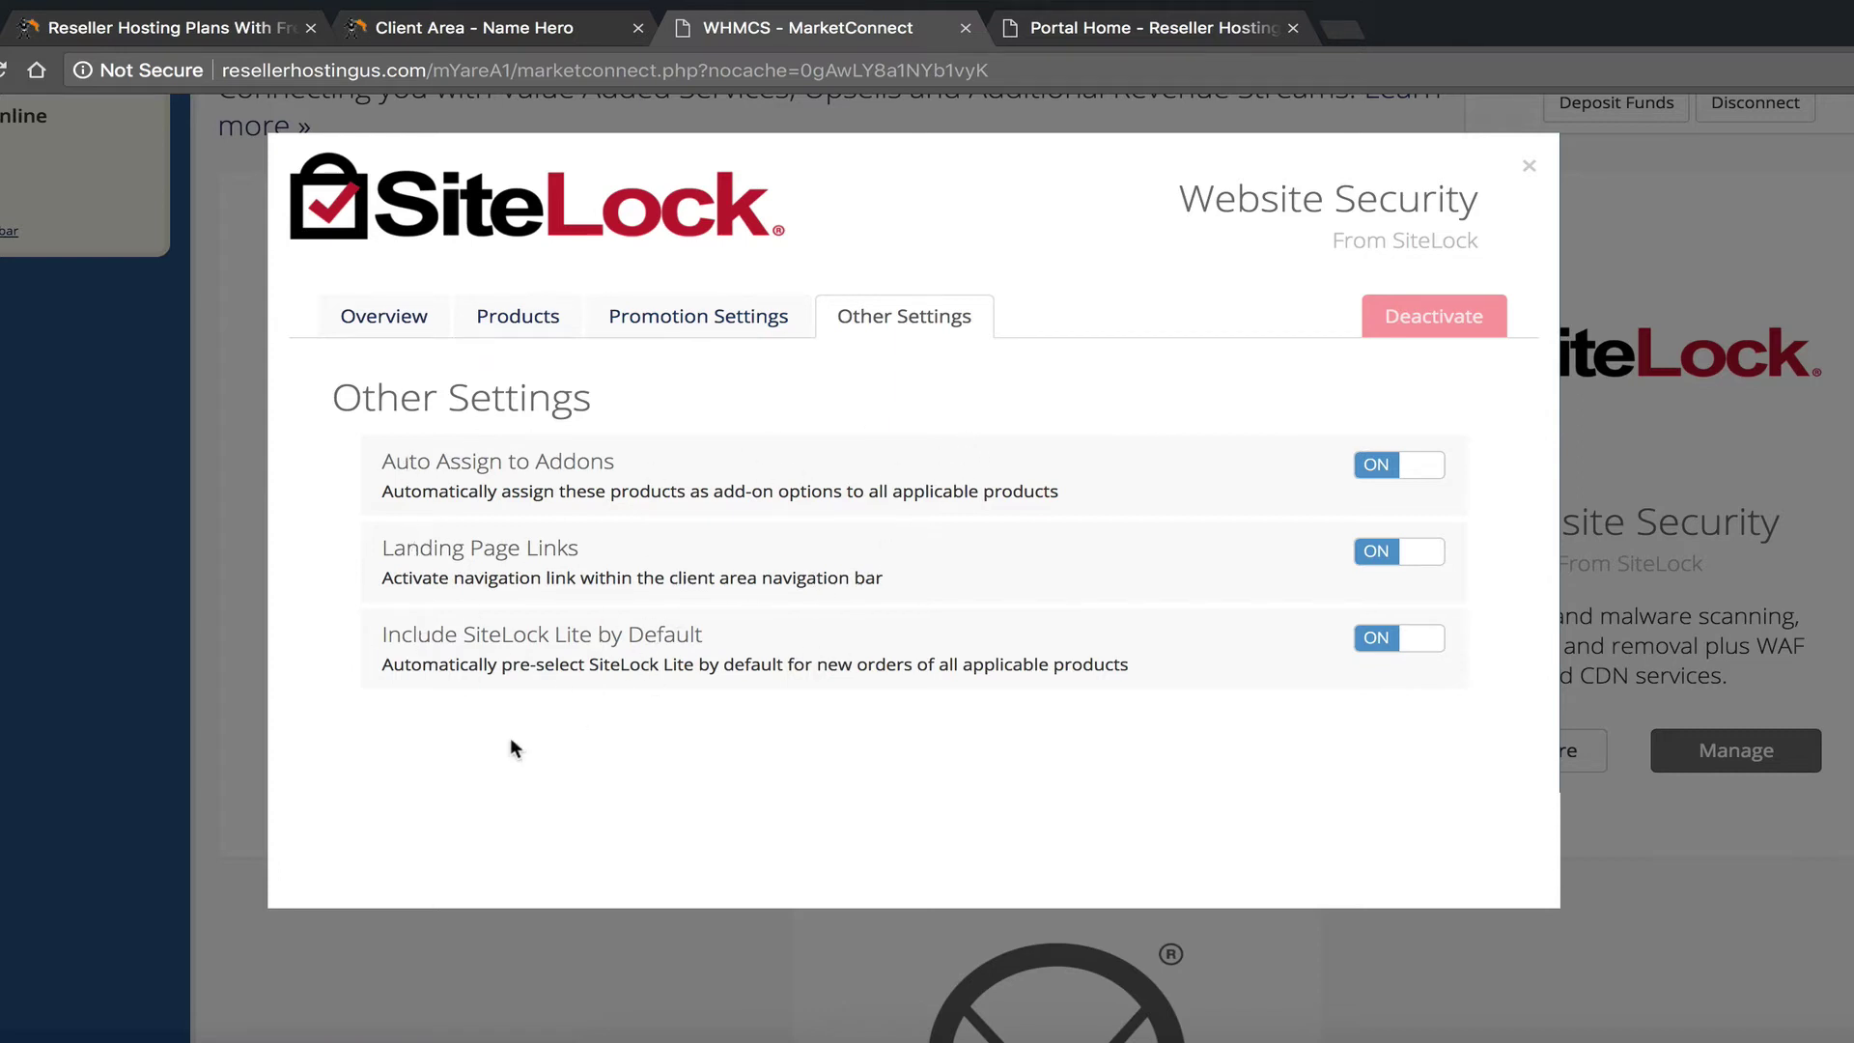
drag(412, 664, 846, 664)
click(827, 363)
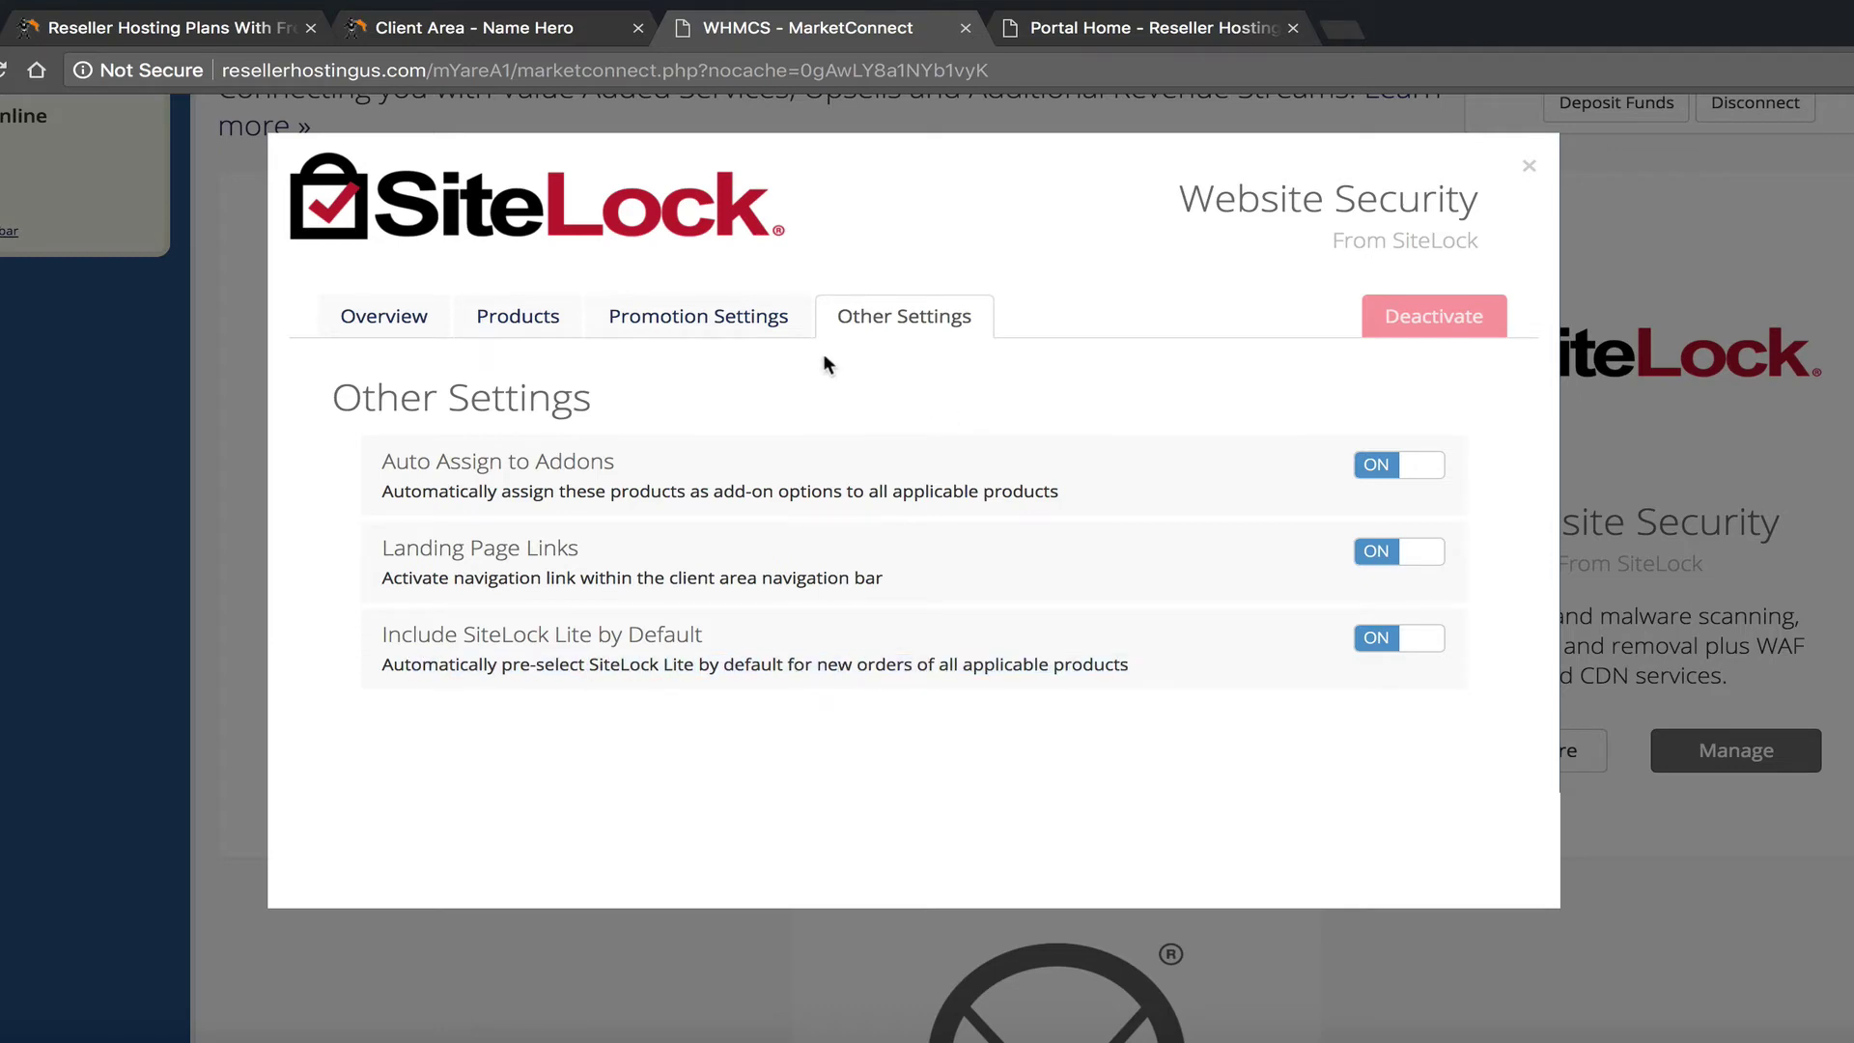
click(1530, 174)
Step: Switch to the Reseller Hosting US storefront, open its Website Security page, and examine the SiteLock plans, features and emergency response sections
click(1080, 28)
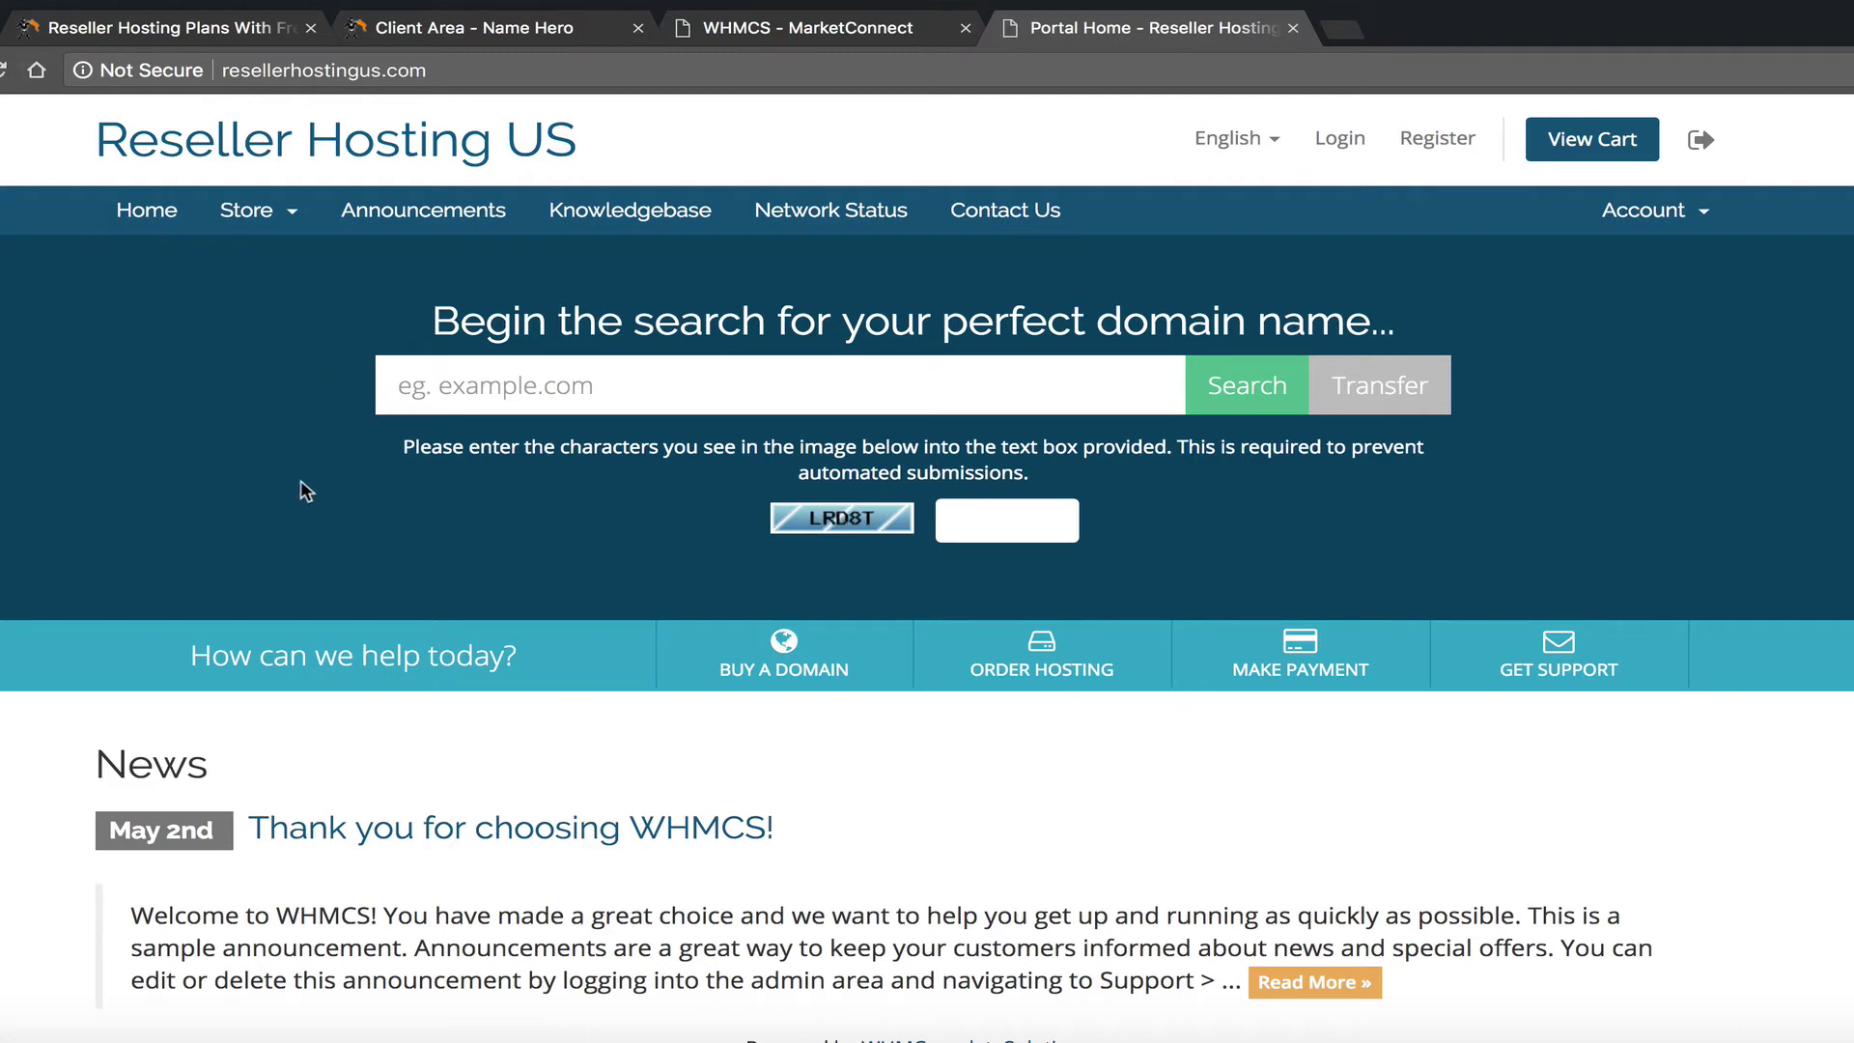
click(246, 209)
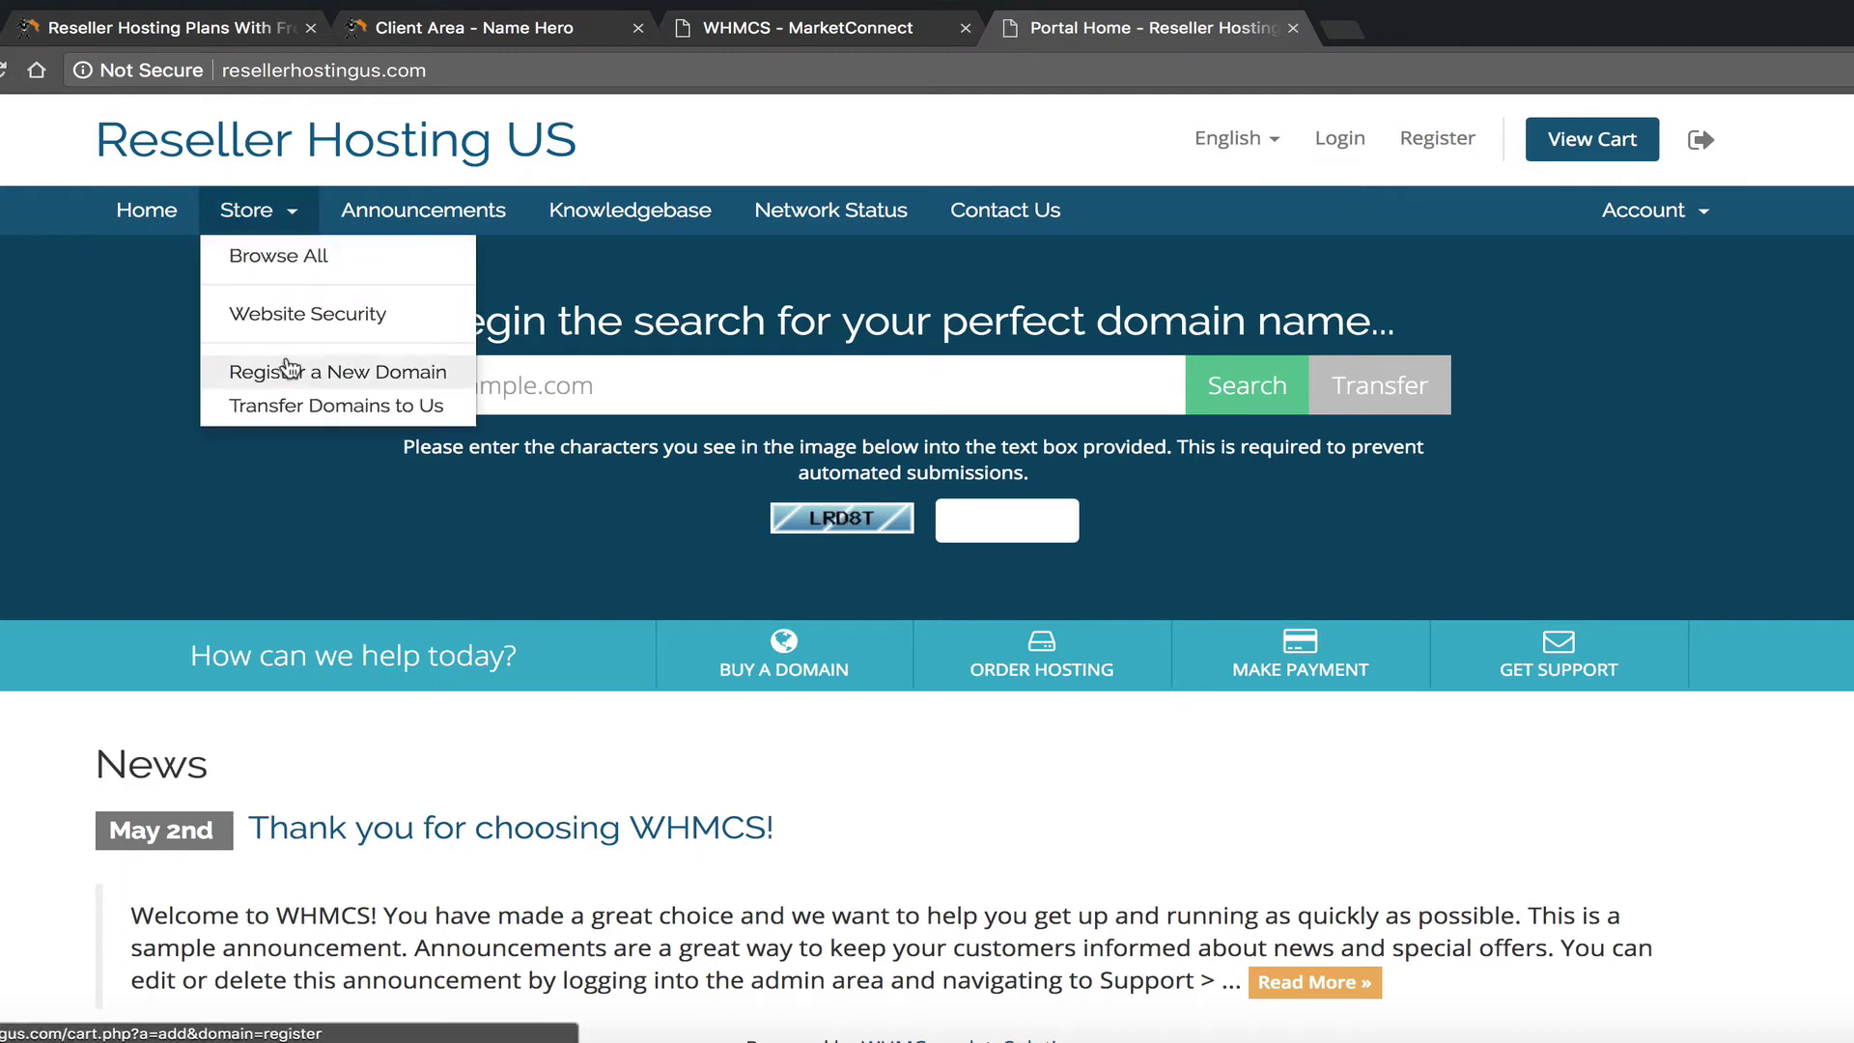
click(286, 328)
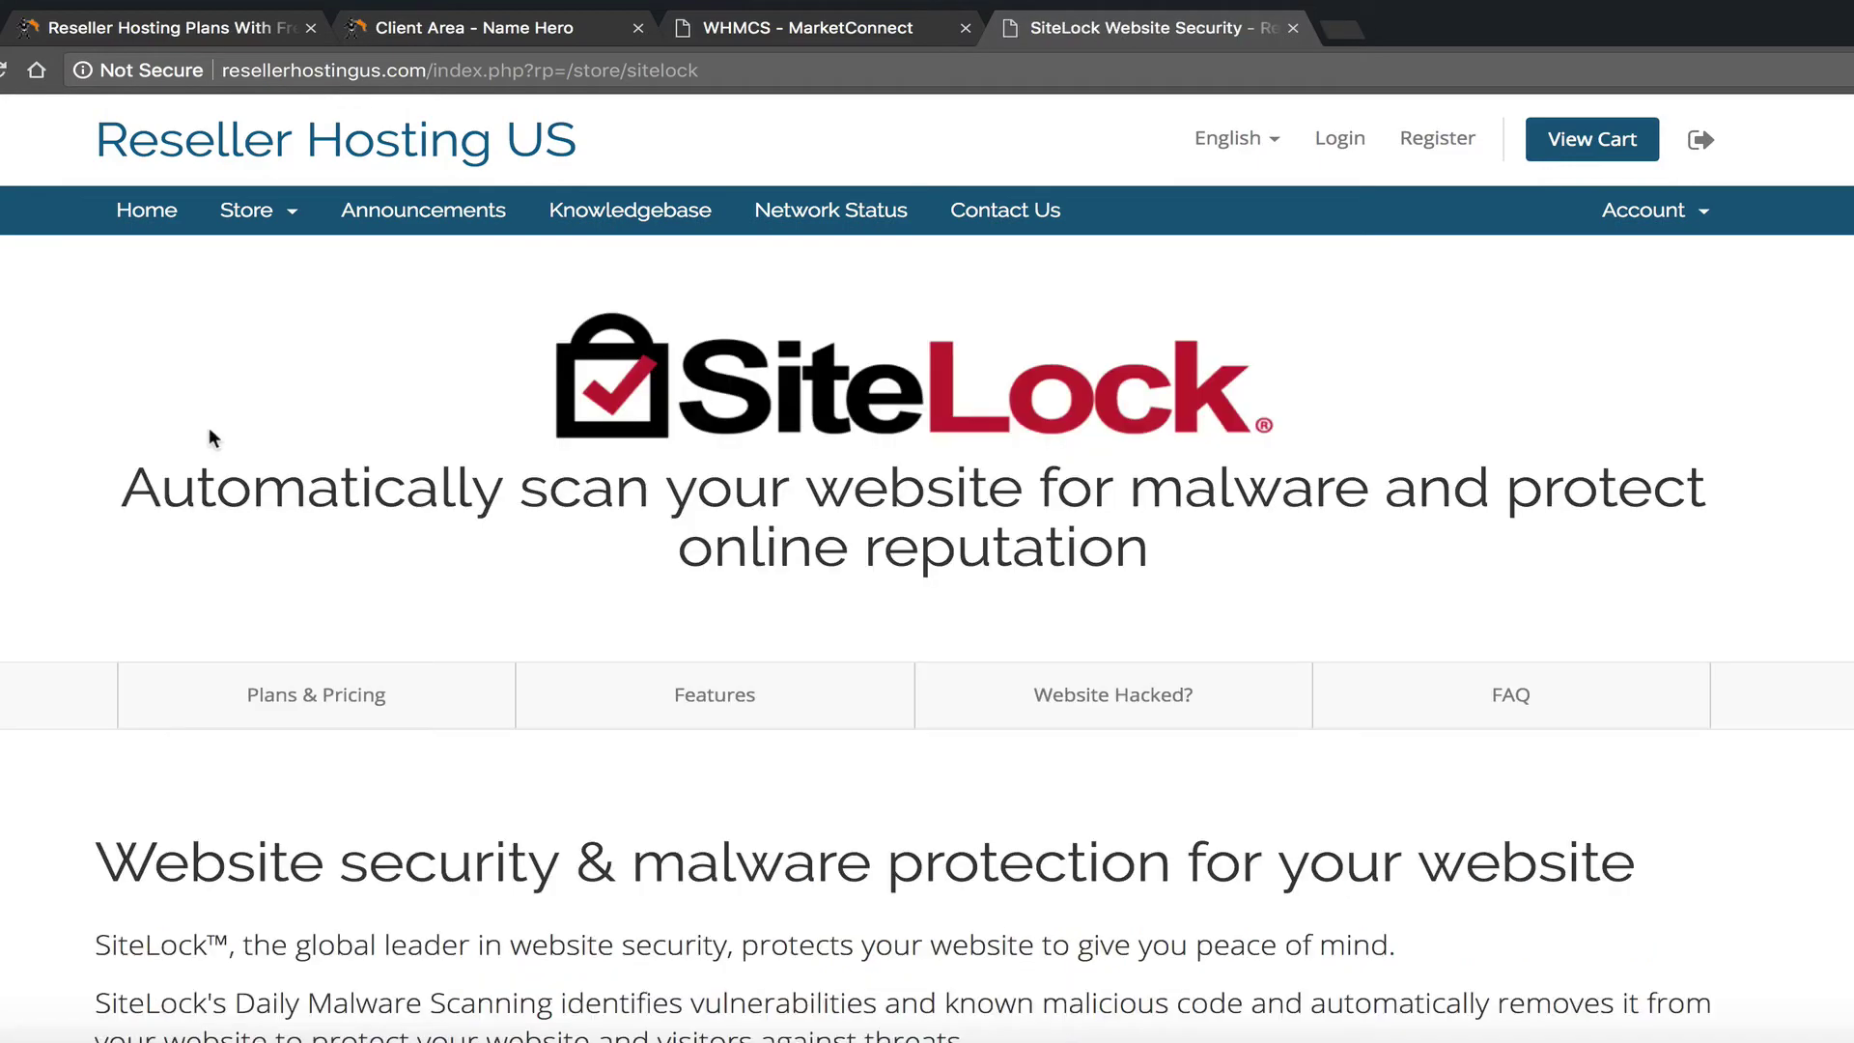
scroll(682, 478, down, 10)
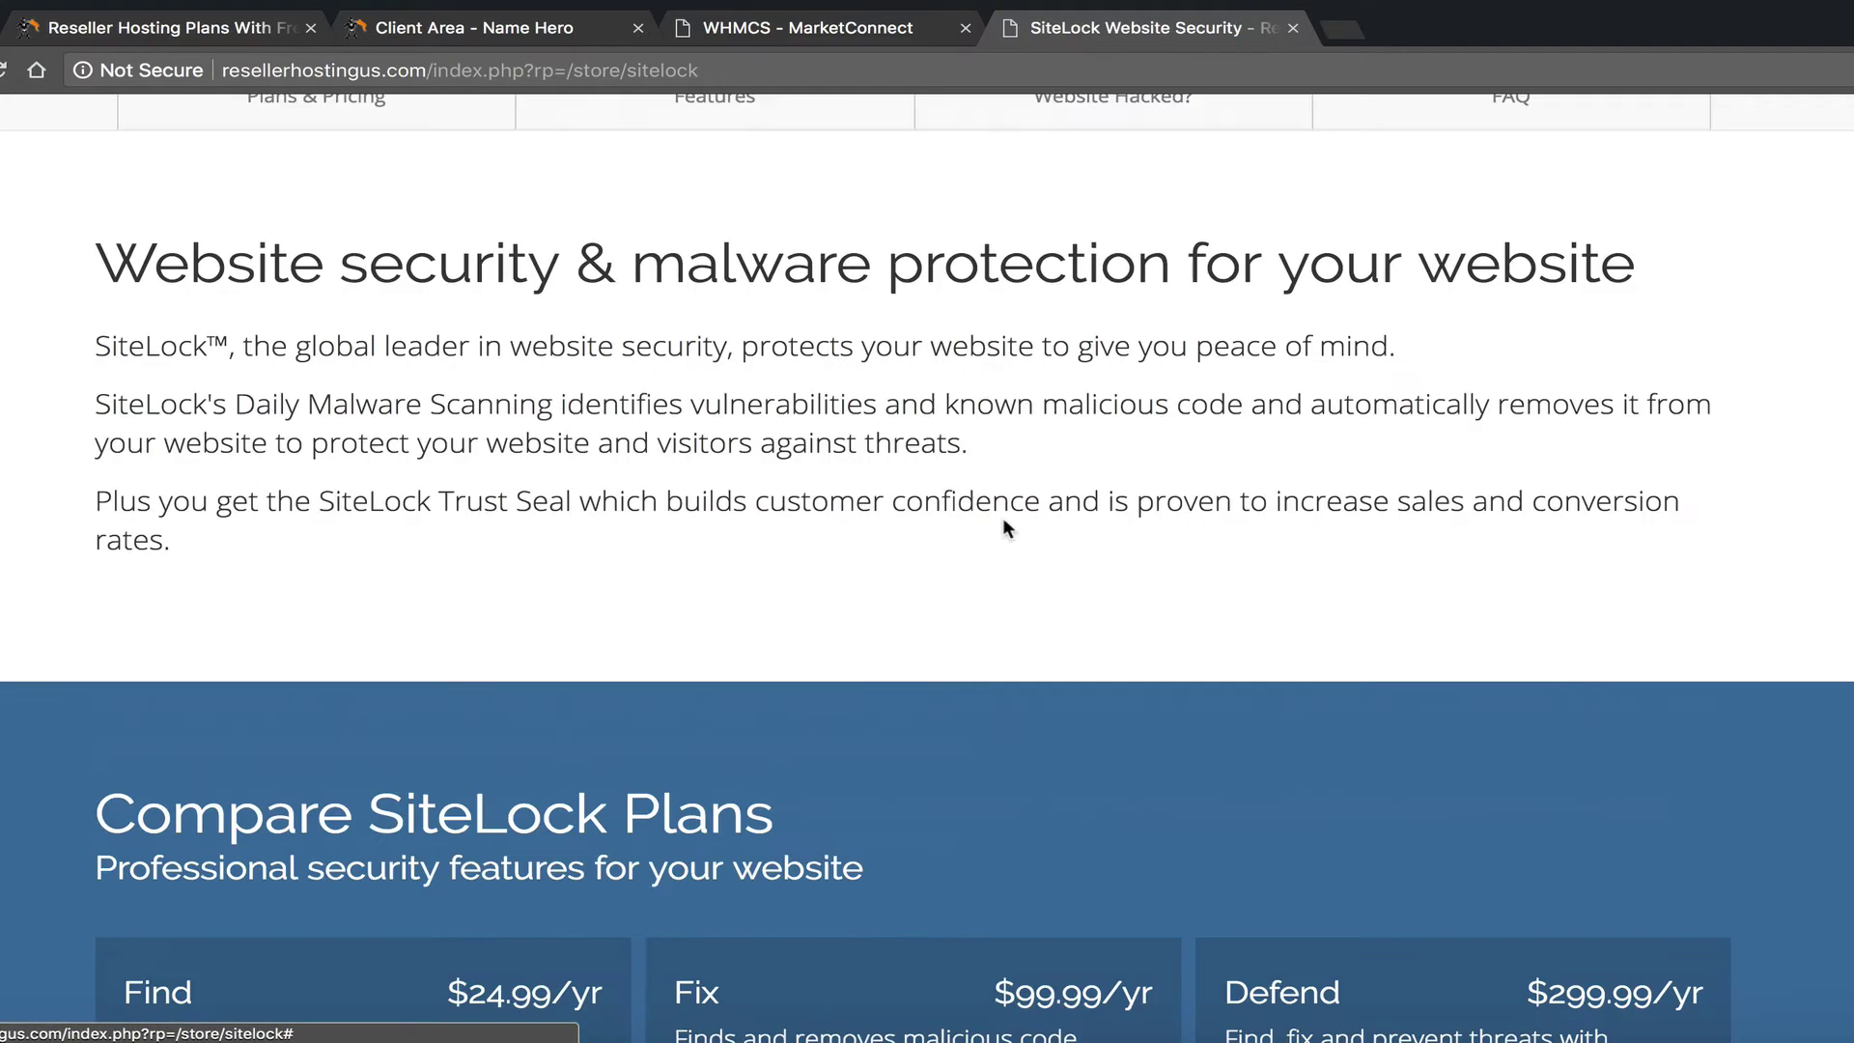
scroll(1000, 477, down, 9)
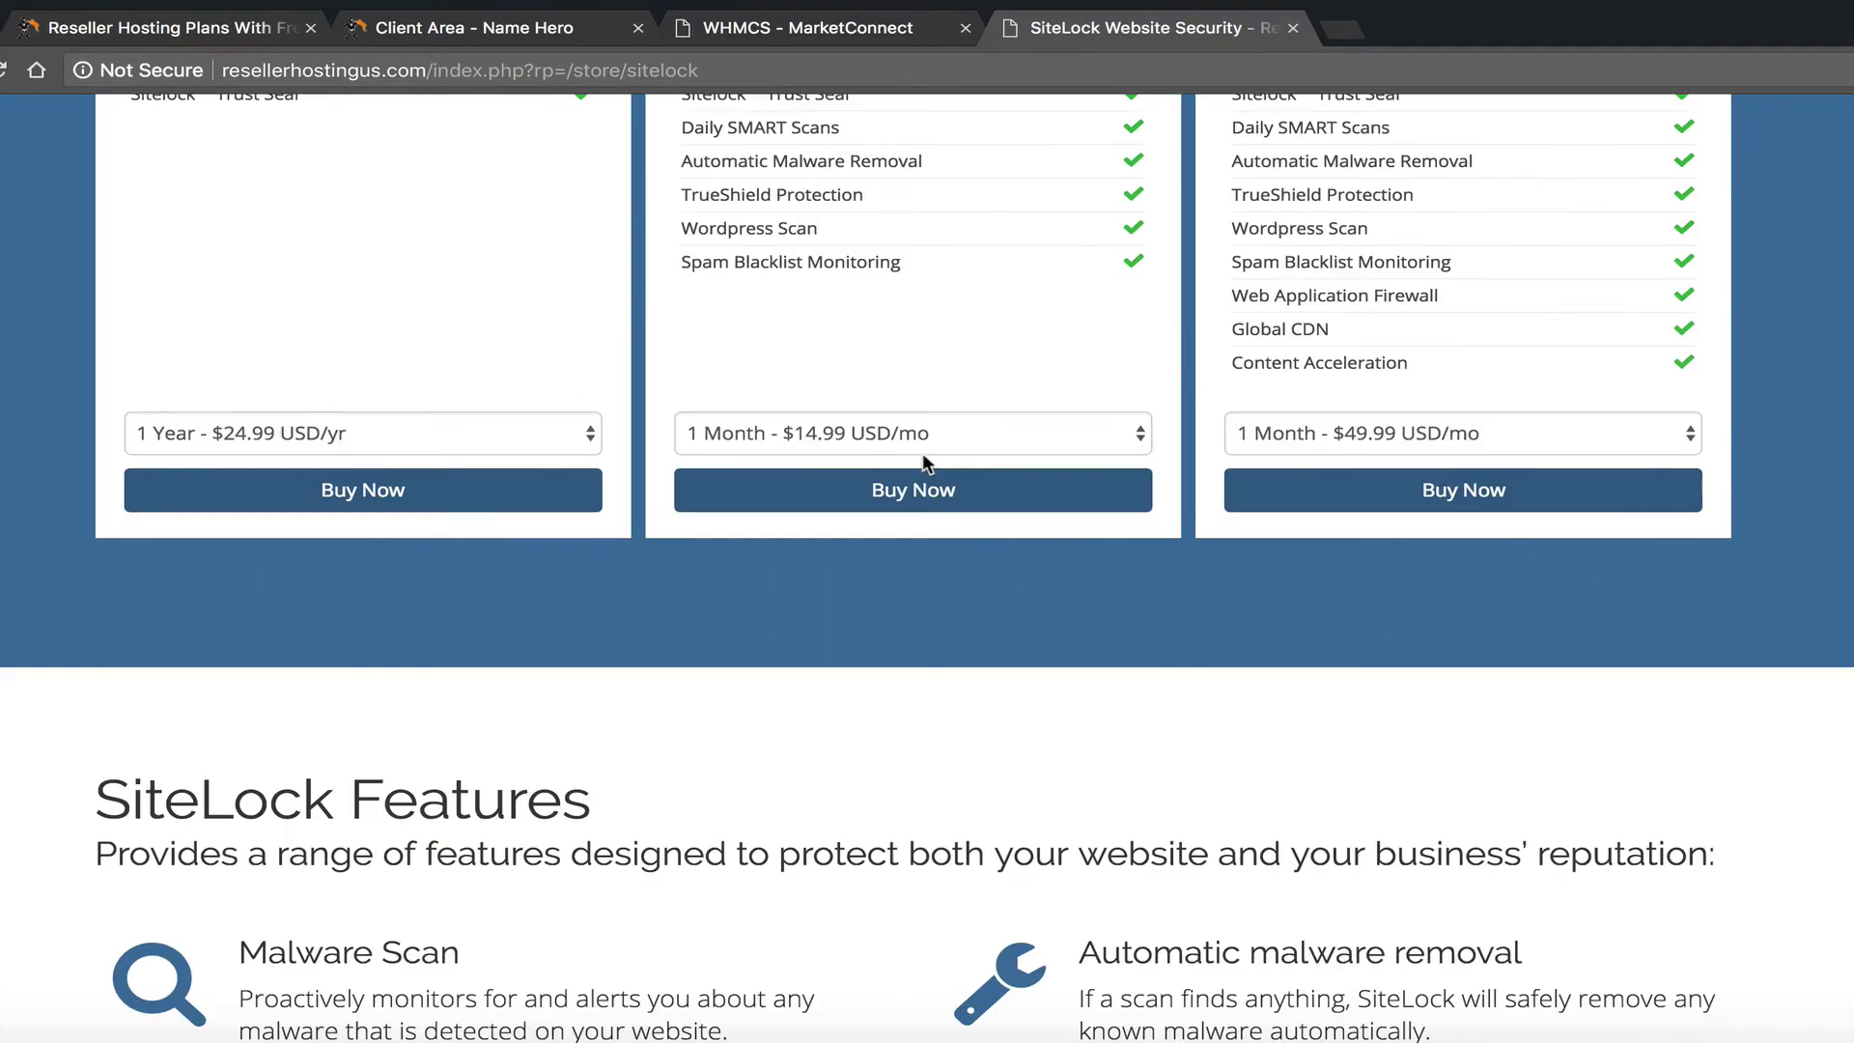
scroll(913, 446, up, 20)
scroll(869, 460, down, 20)
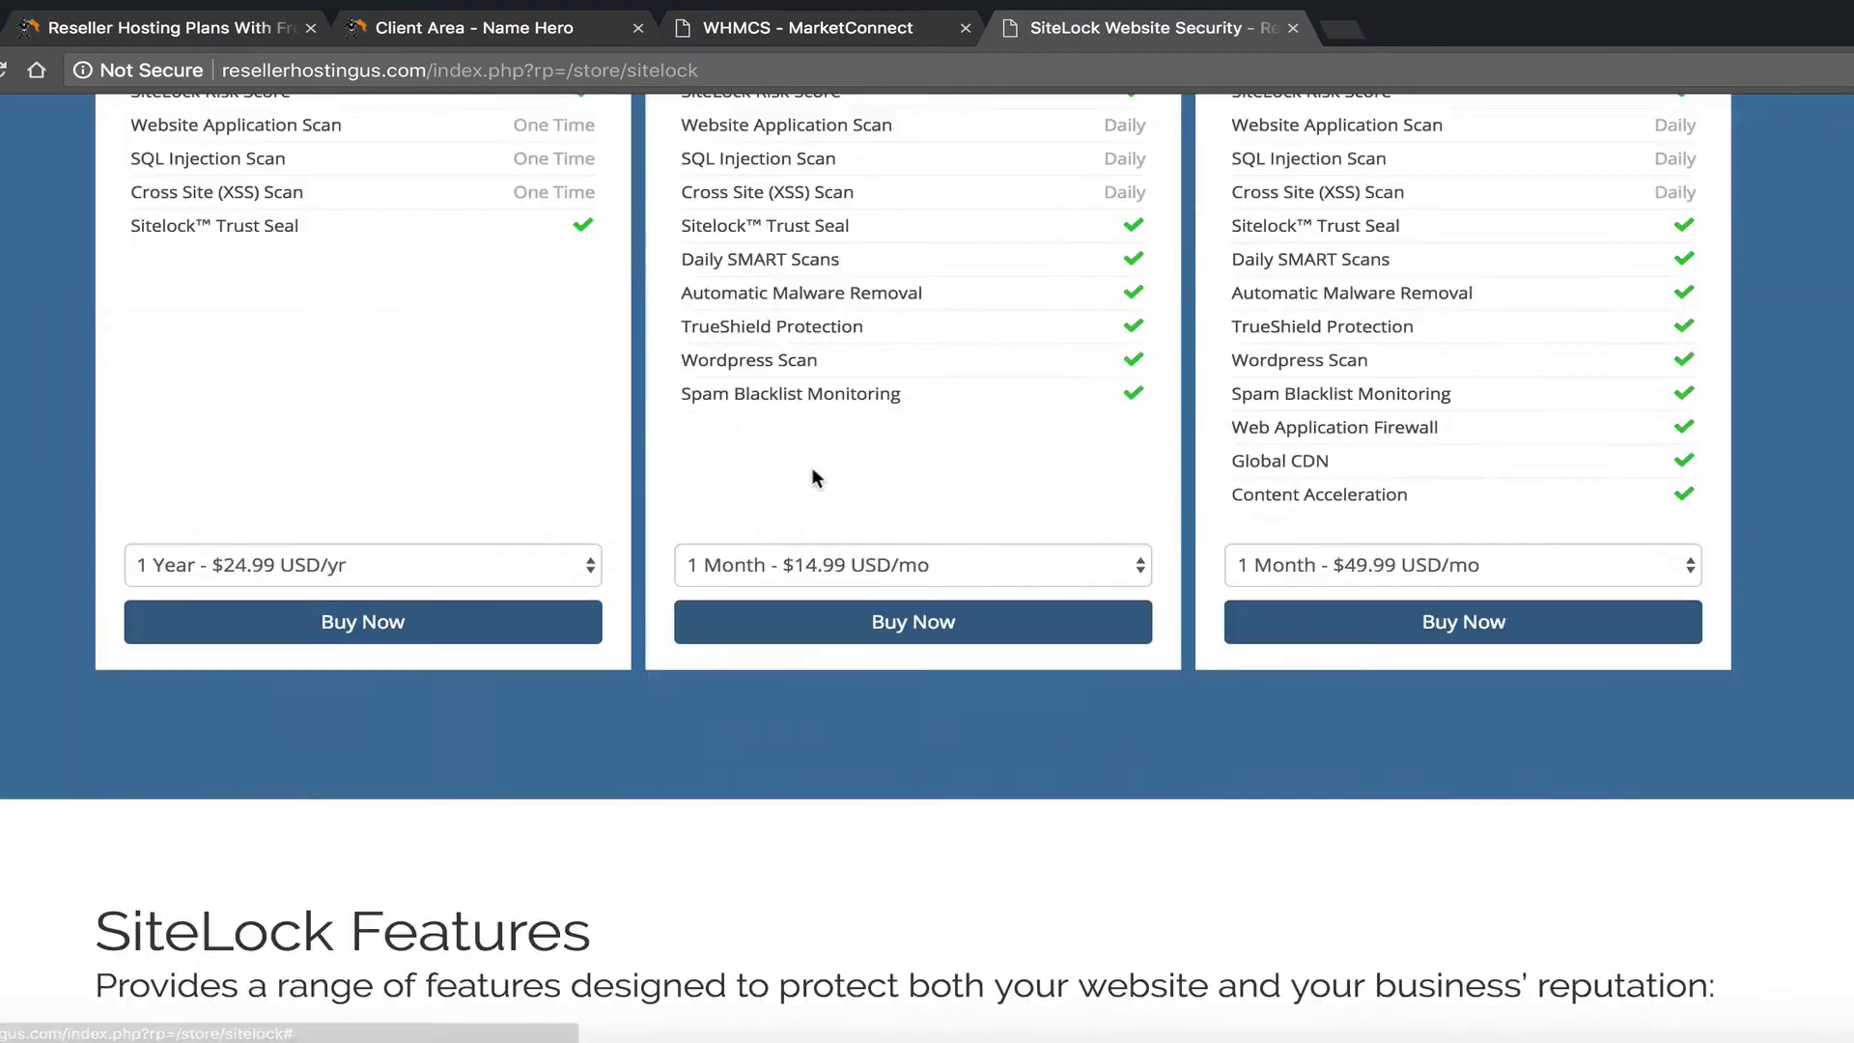
scroll(828, 474, up, 6)
scroll(460, 468, down, 10)
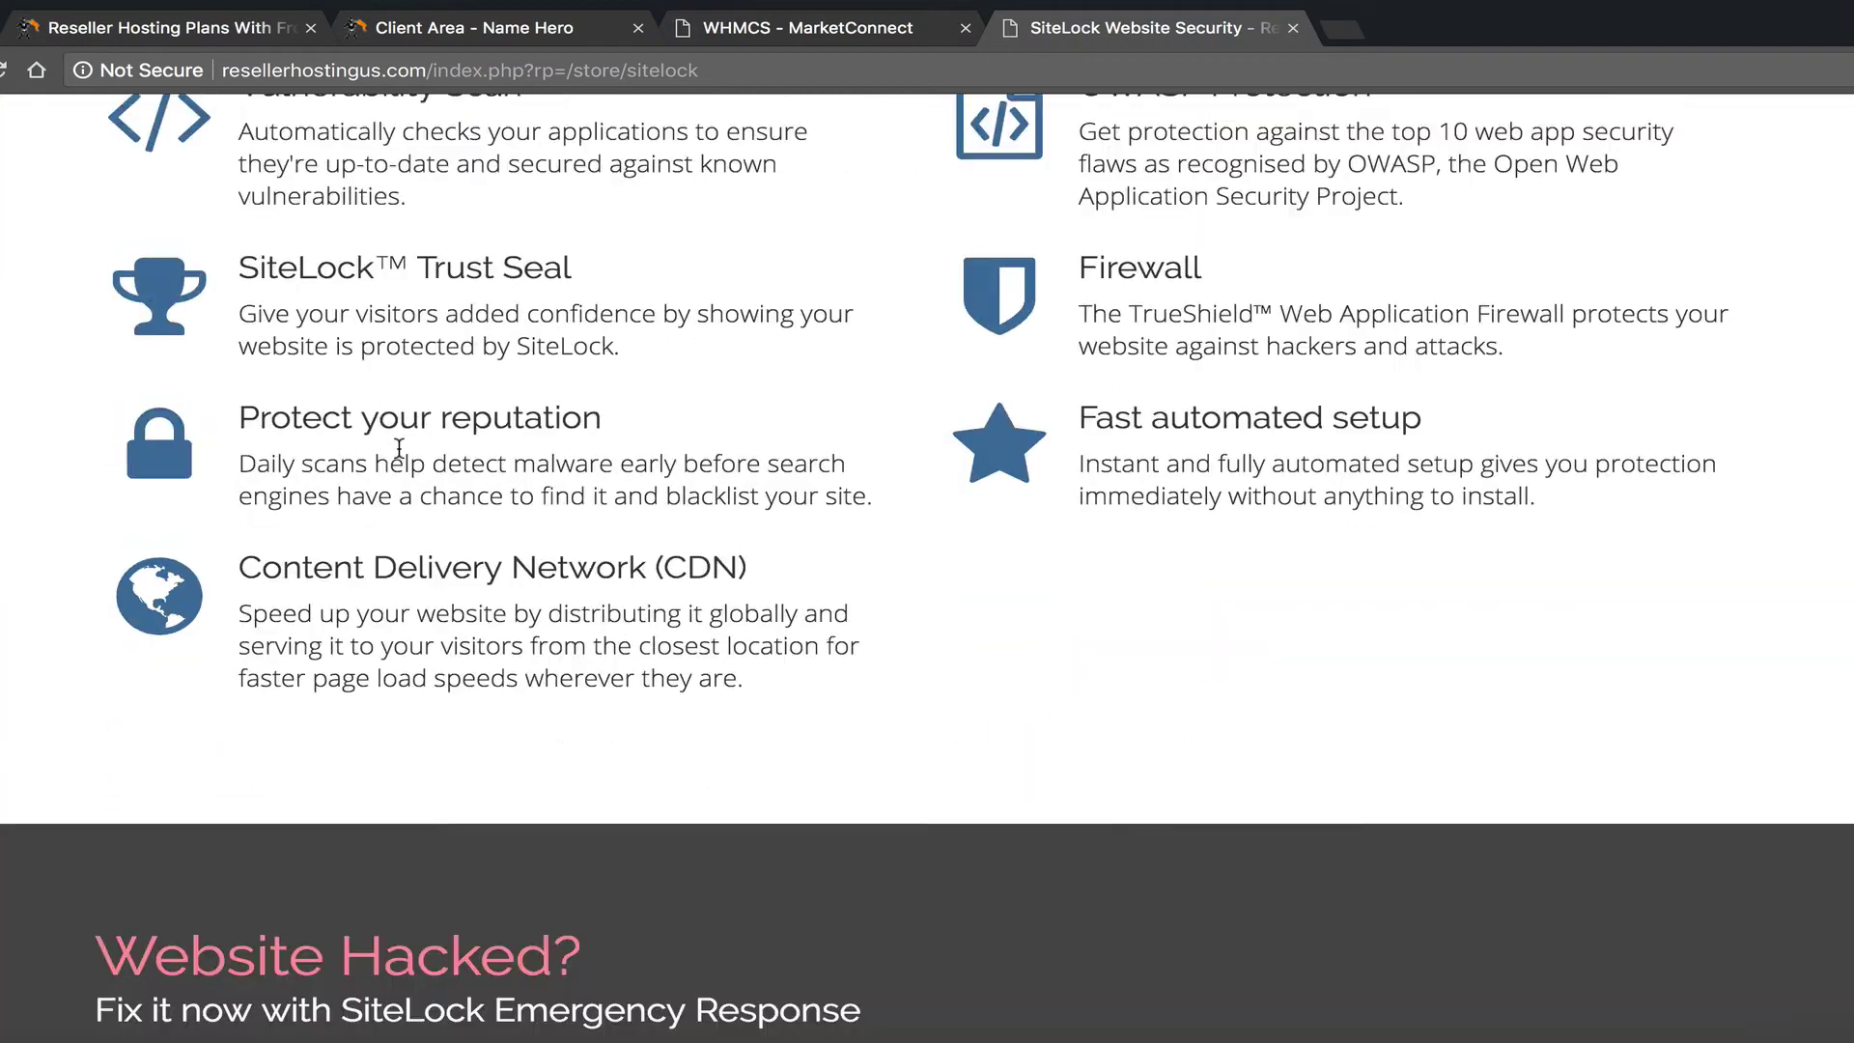
scroll(460, 461, down, 19)
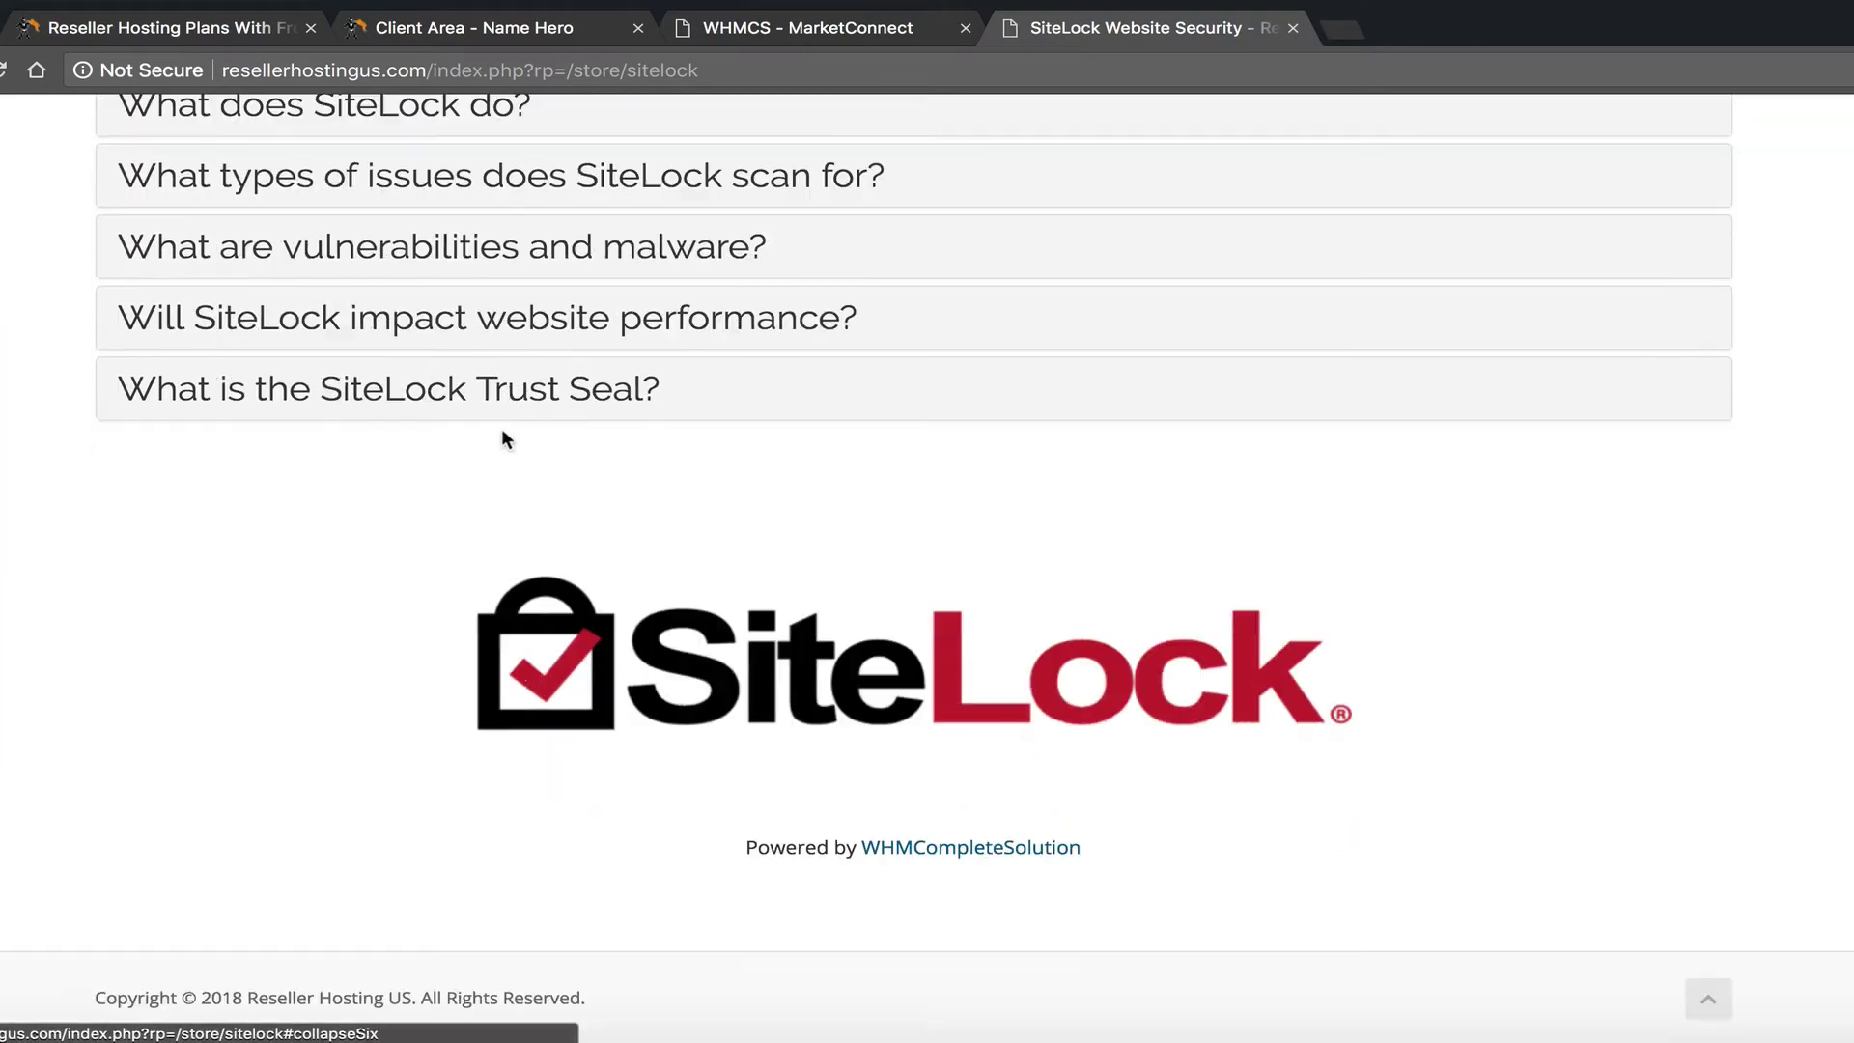
Step: Read the SiteLock FAQ answers on what SiteLock does and what types of issues it scans for
scroll(502, 464, up, 5)
click(364, 584)
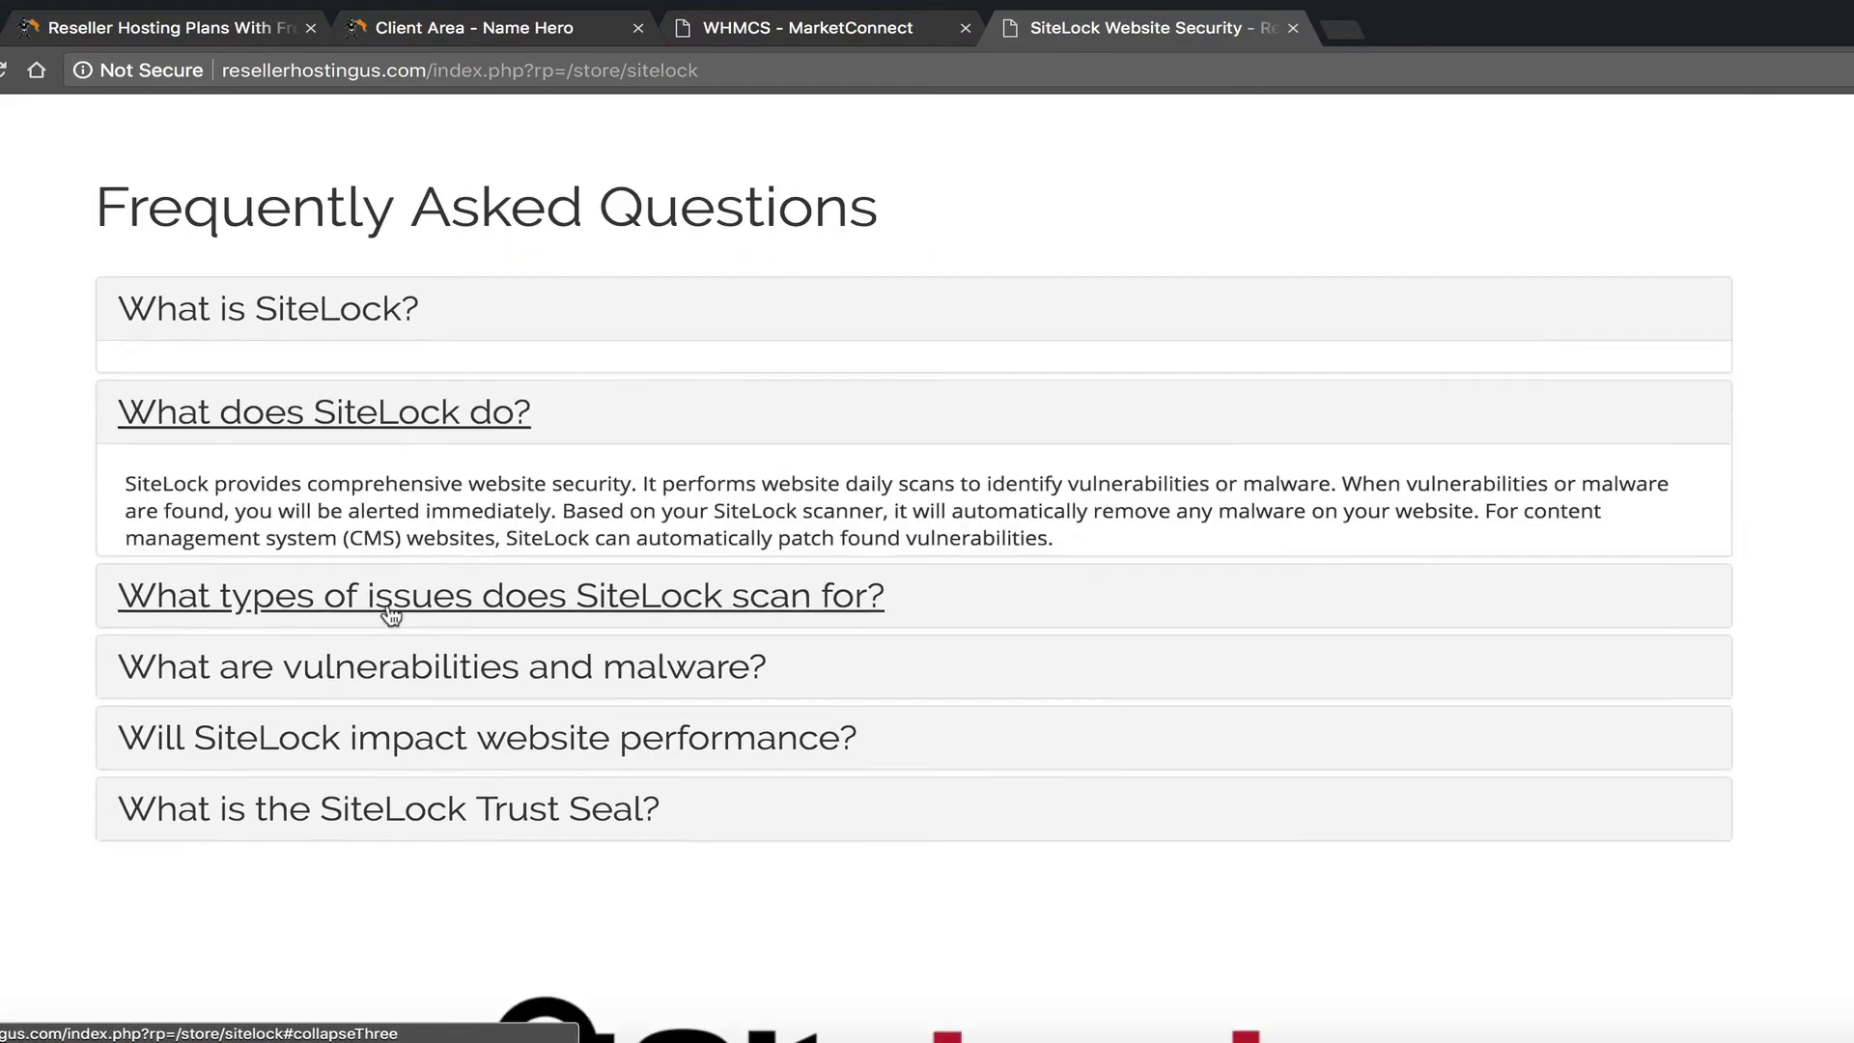
click(663, 583)
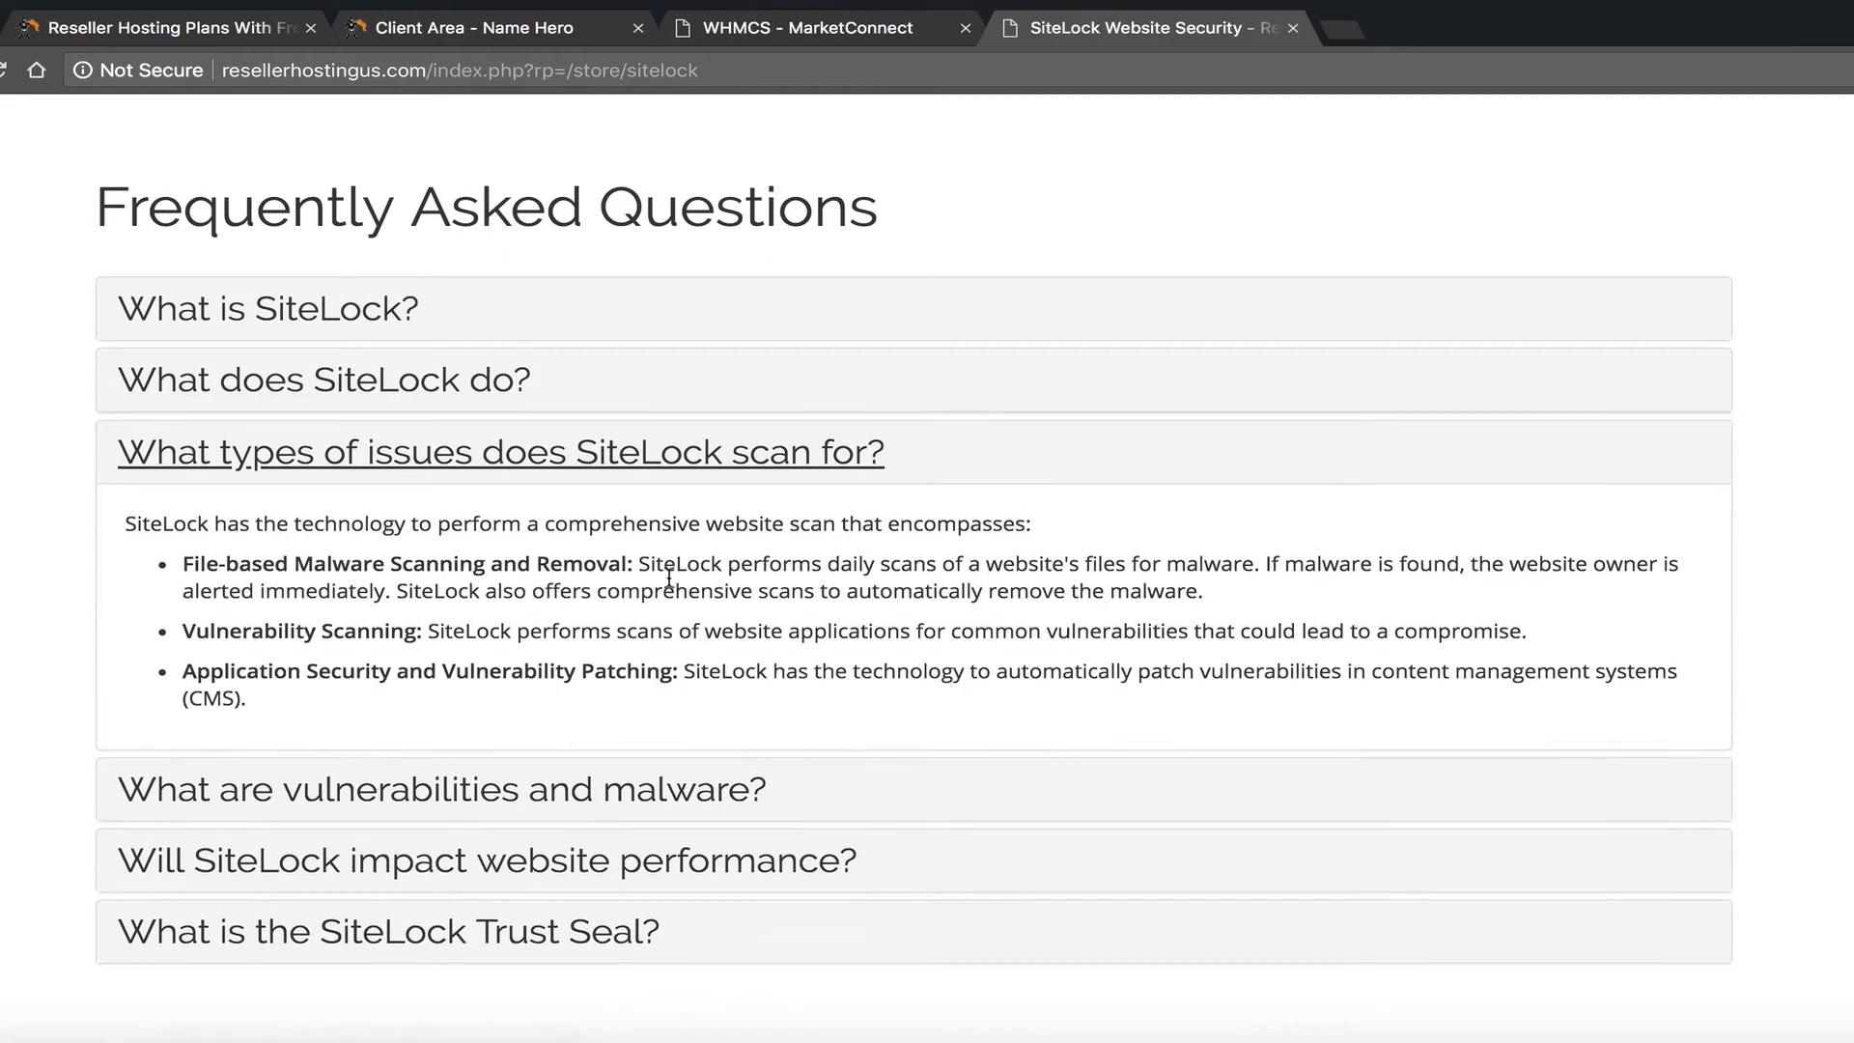
scroll(662, 580, down, 4)
Step: Return to the plan comparison and order the SiteLock Fix plan with the 1 Month - $14.99 USD/mo term
scroll(660, 575, up, 20)
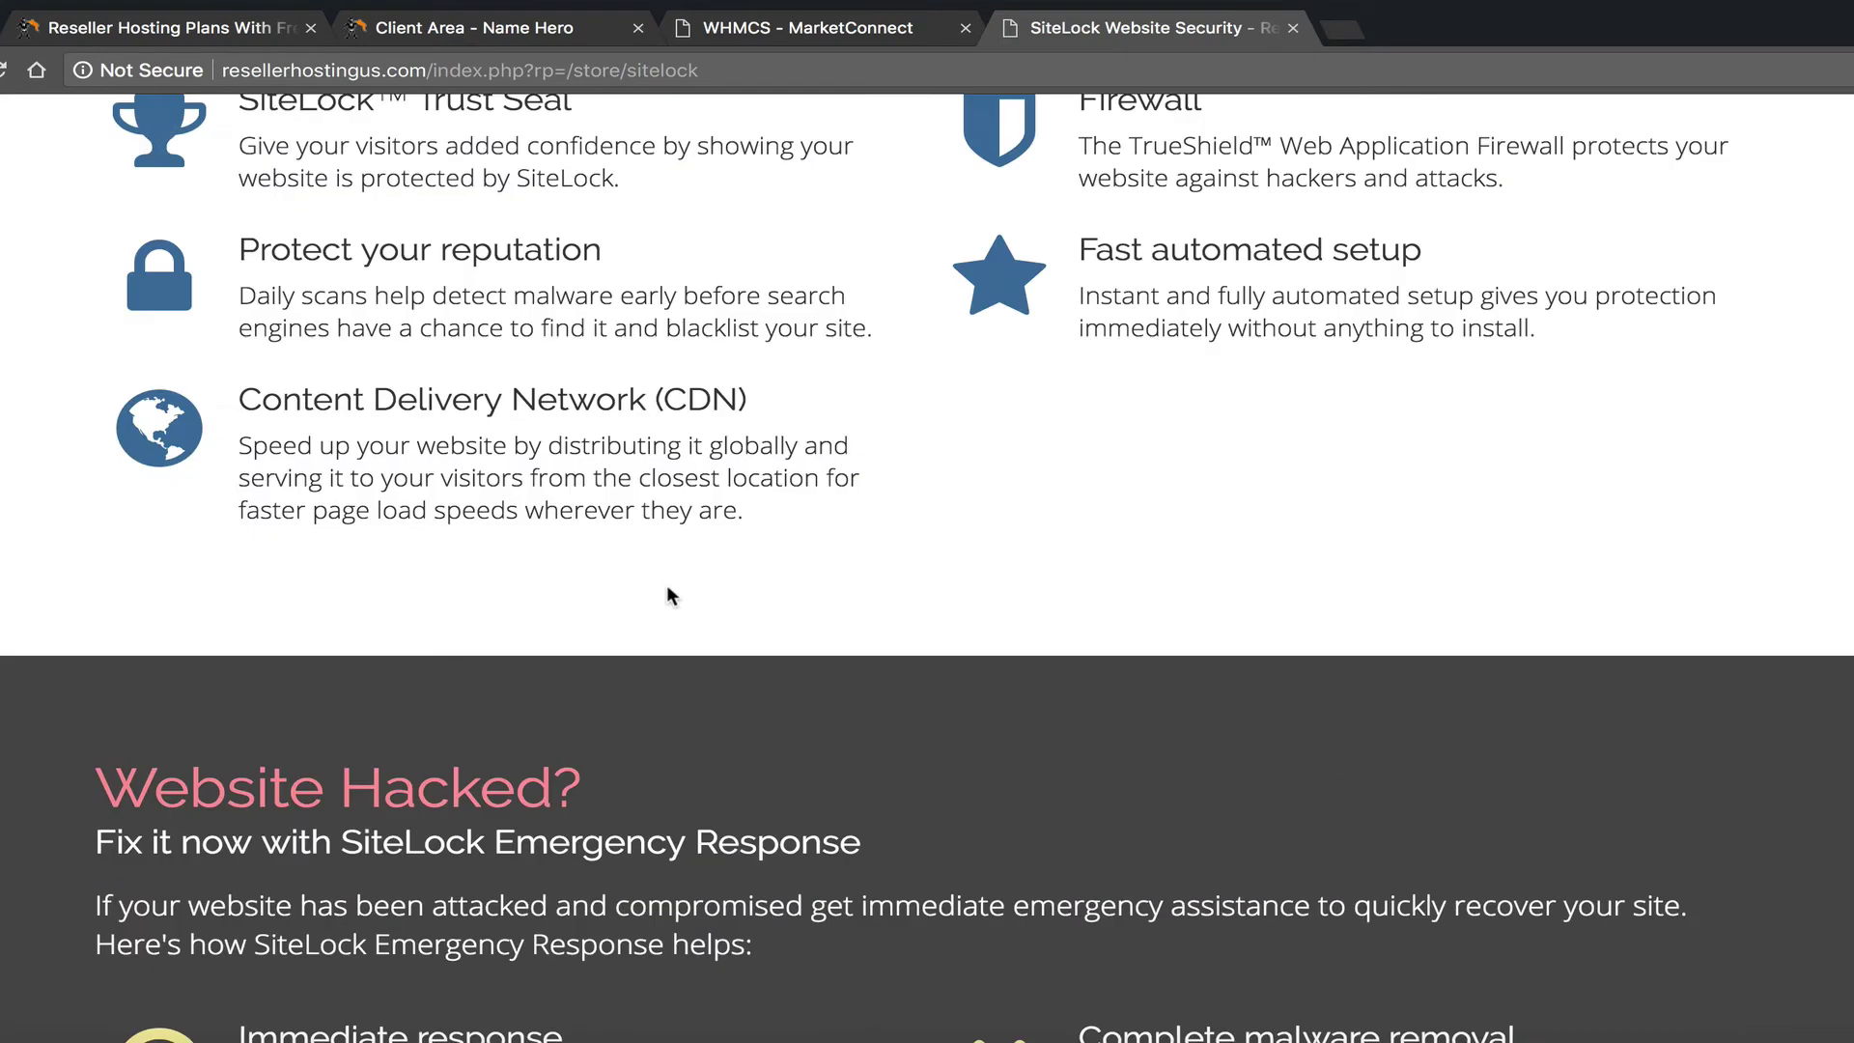
scroll(676, 560, up, 8)
scroll(753, 521, down, 6)
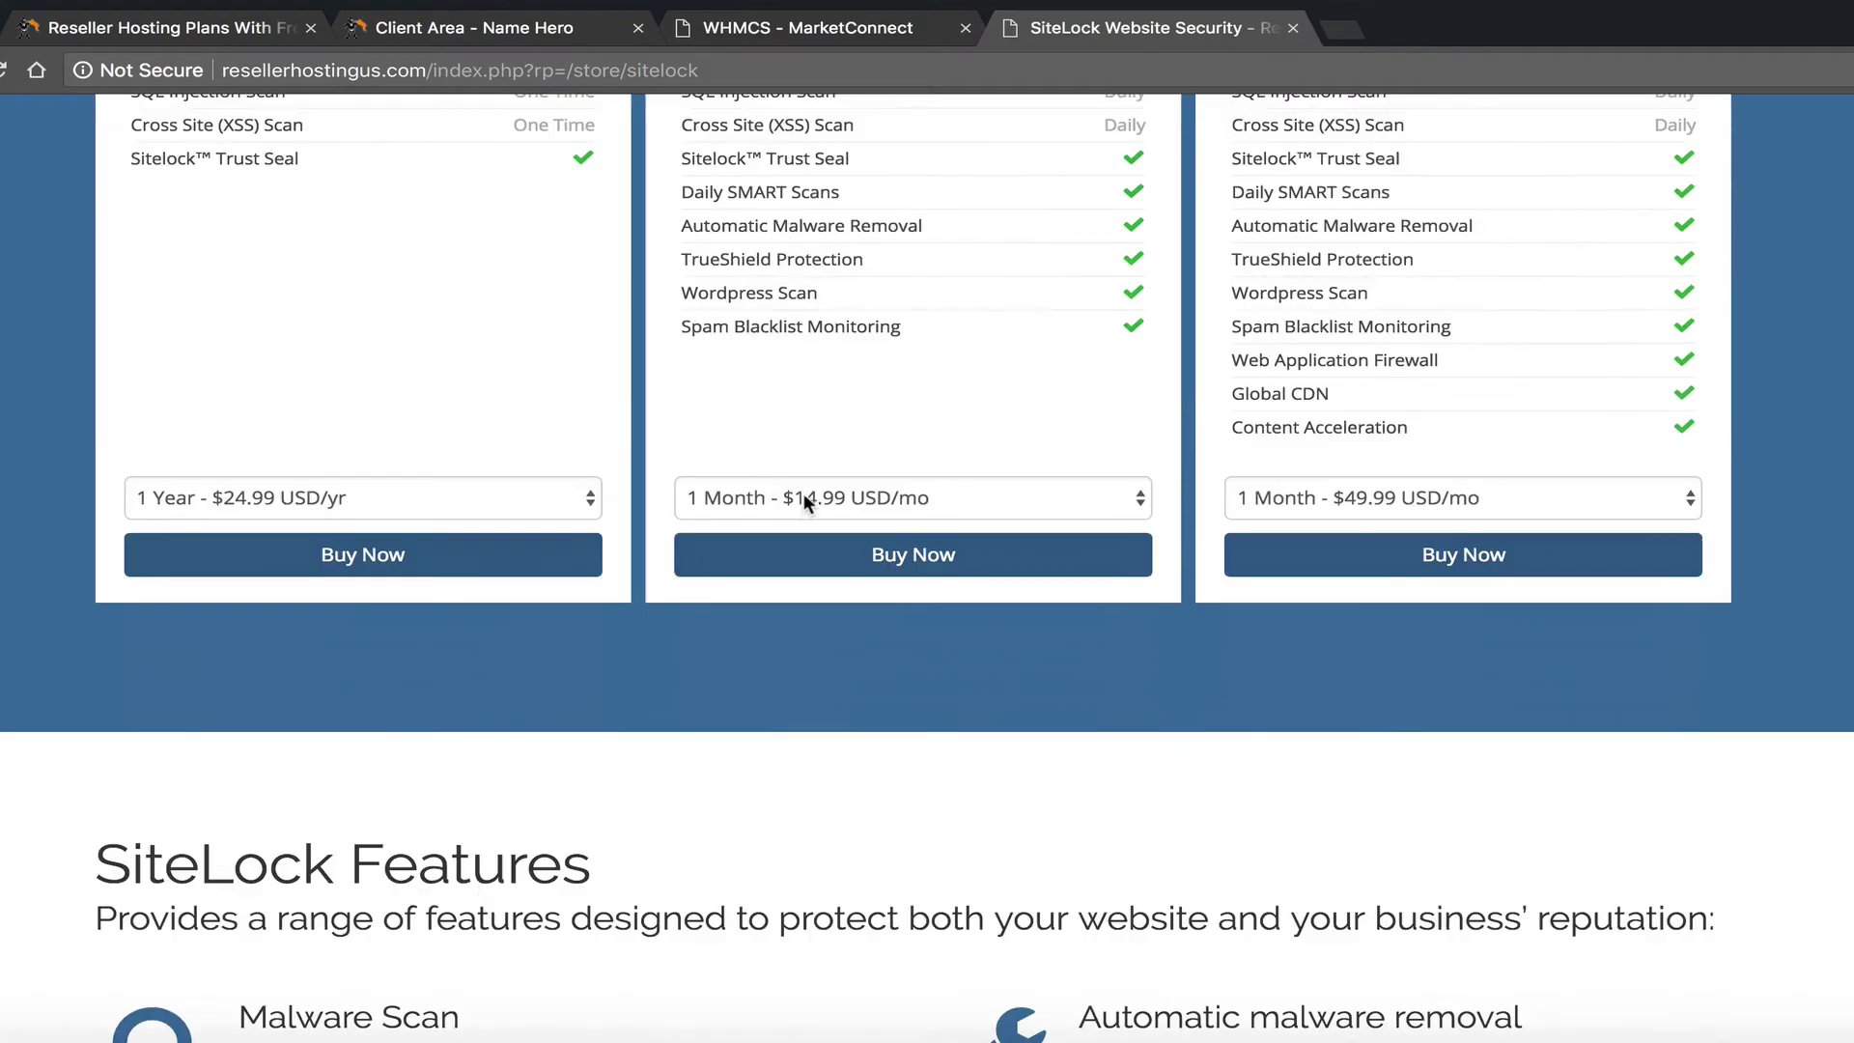
click(803, 496)
scroll(803, 400, up, 5)
scroll(803, 435, down, 5)
click(815, 556)
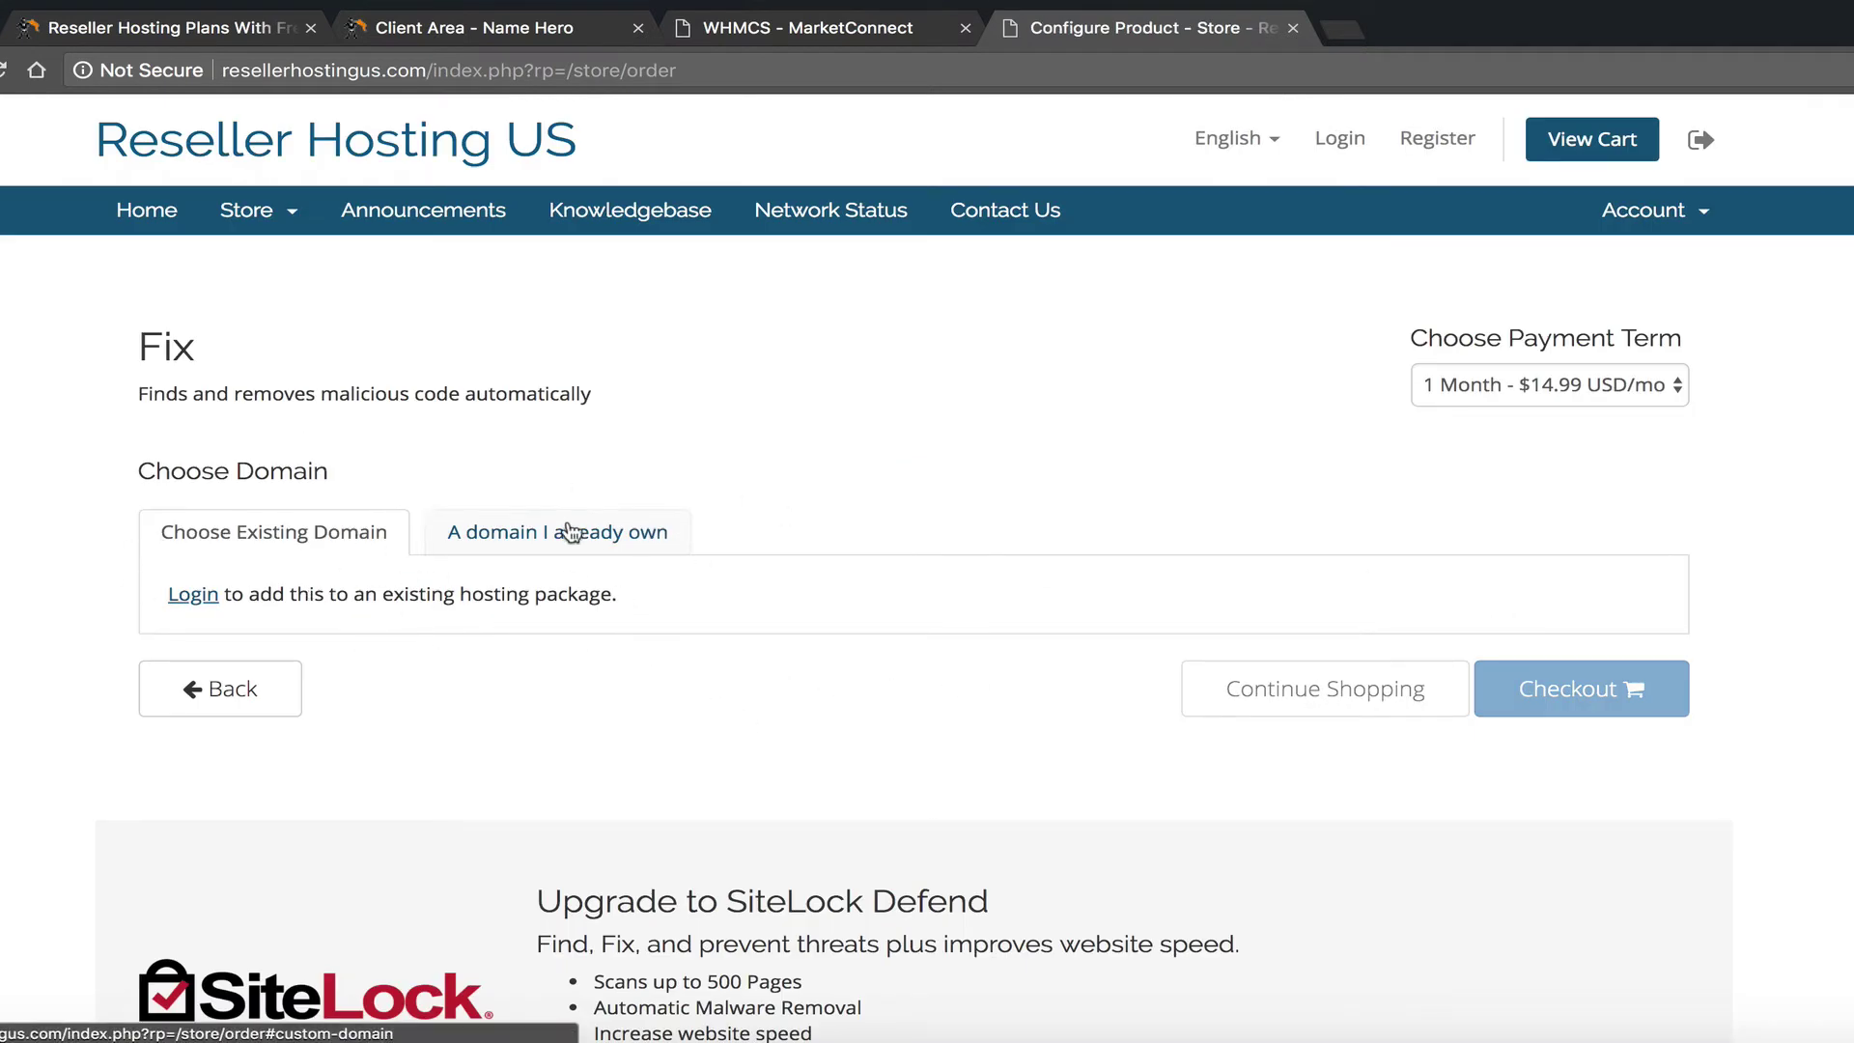
Step: Assign the Fix order to the already owned domain namehero.org and proceed to the shopping cart review
click(496, 531)
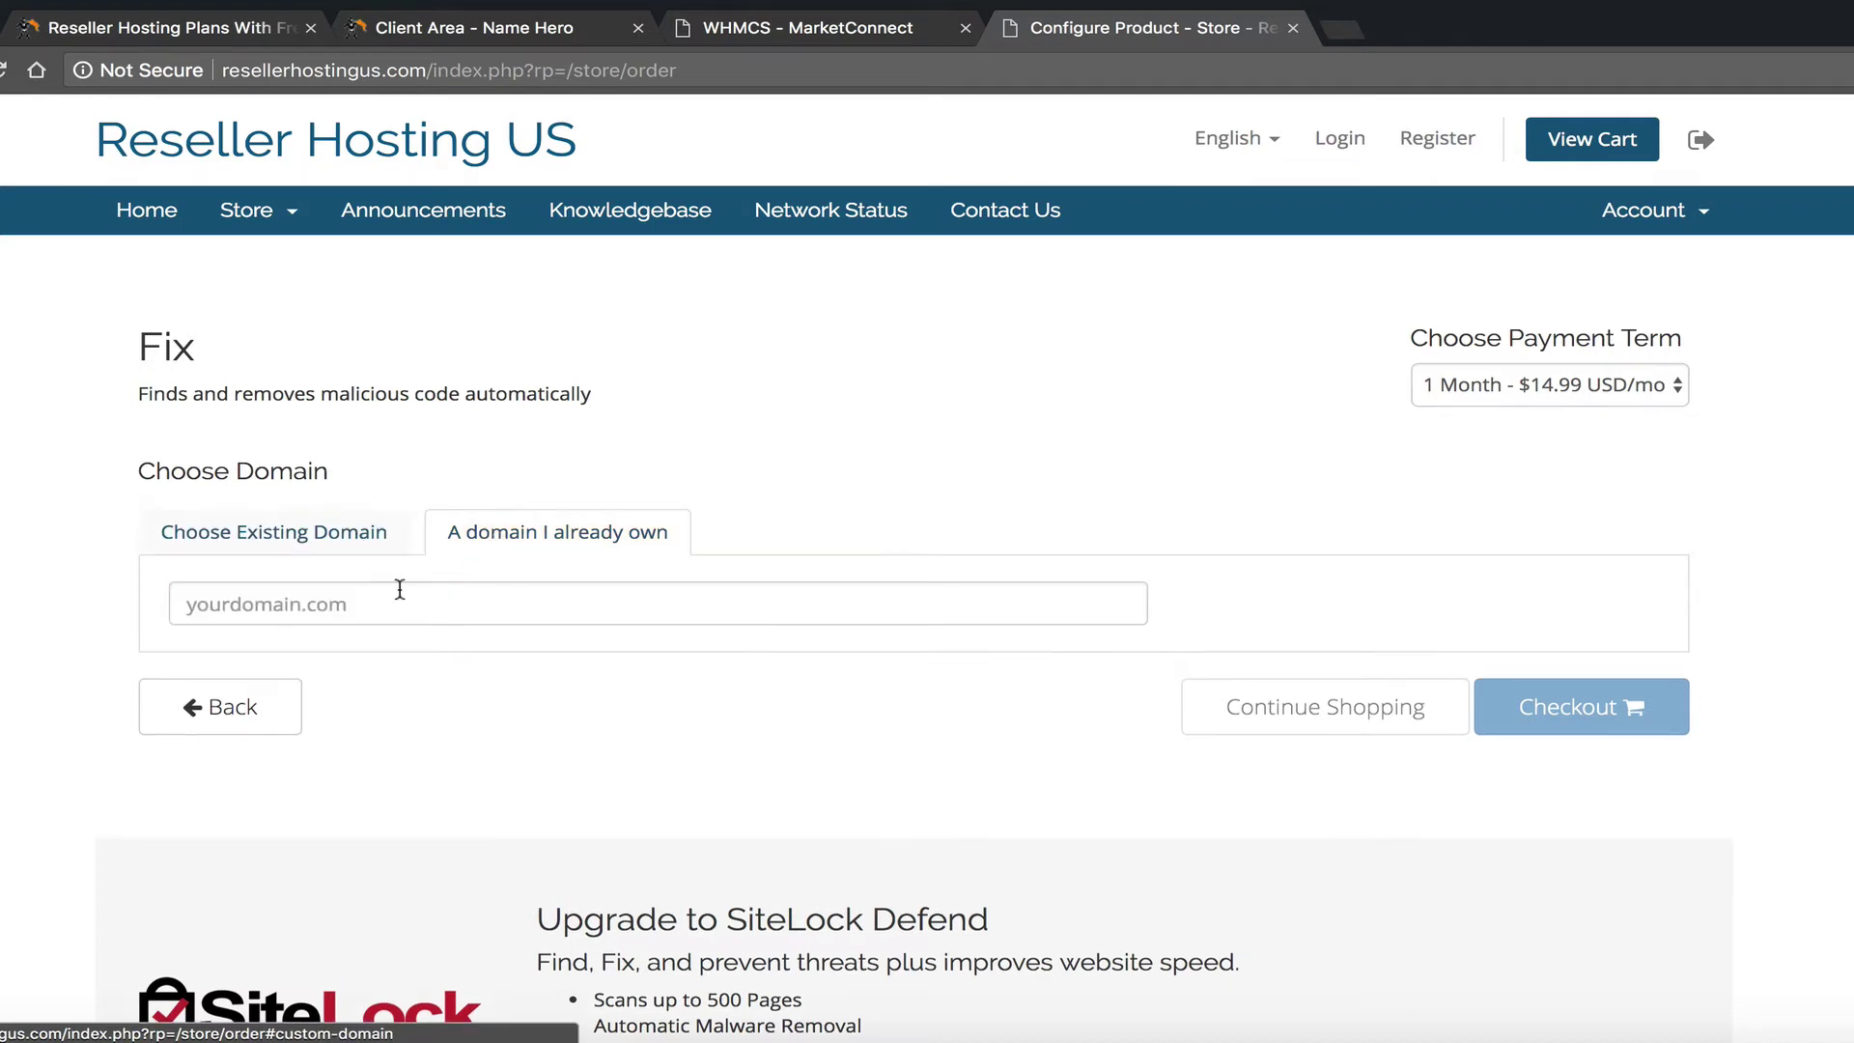
click(686, 603)
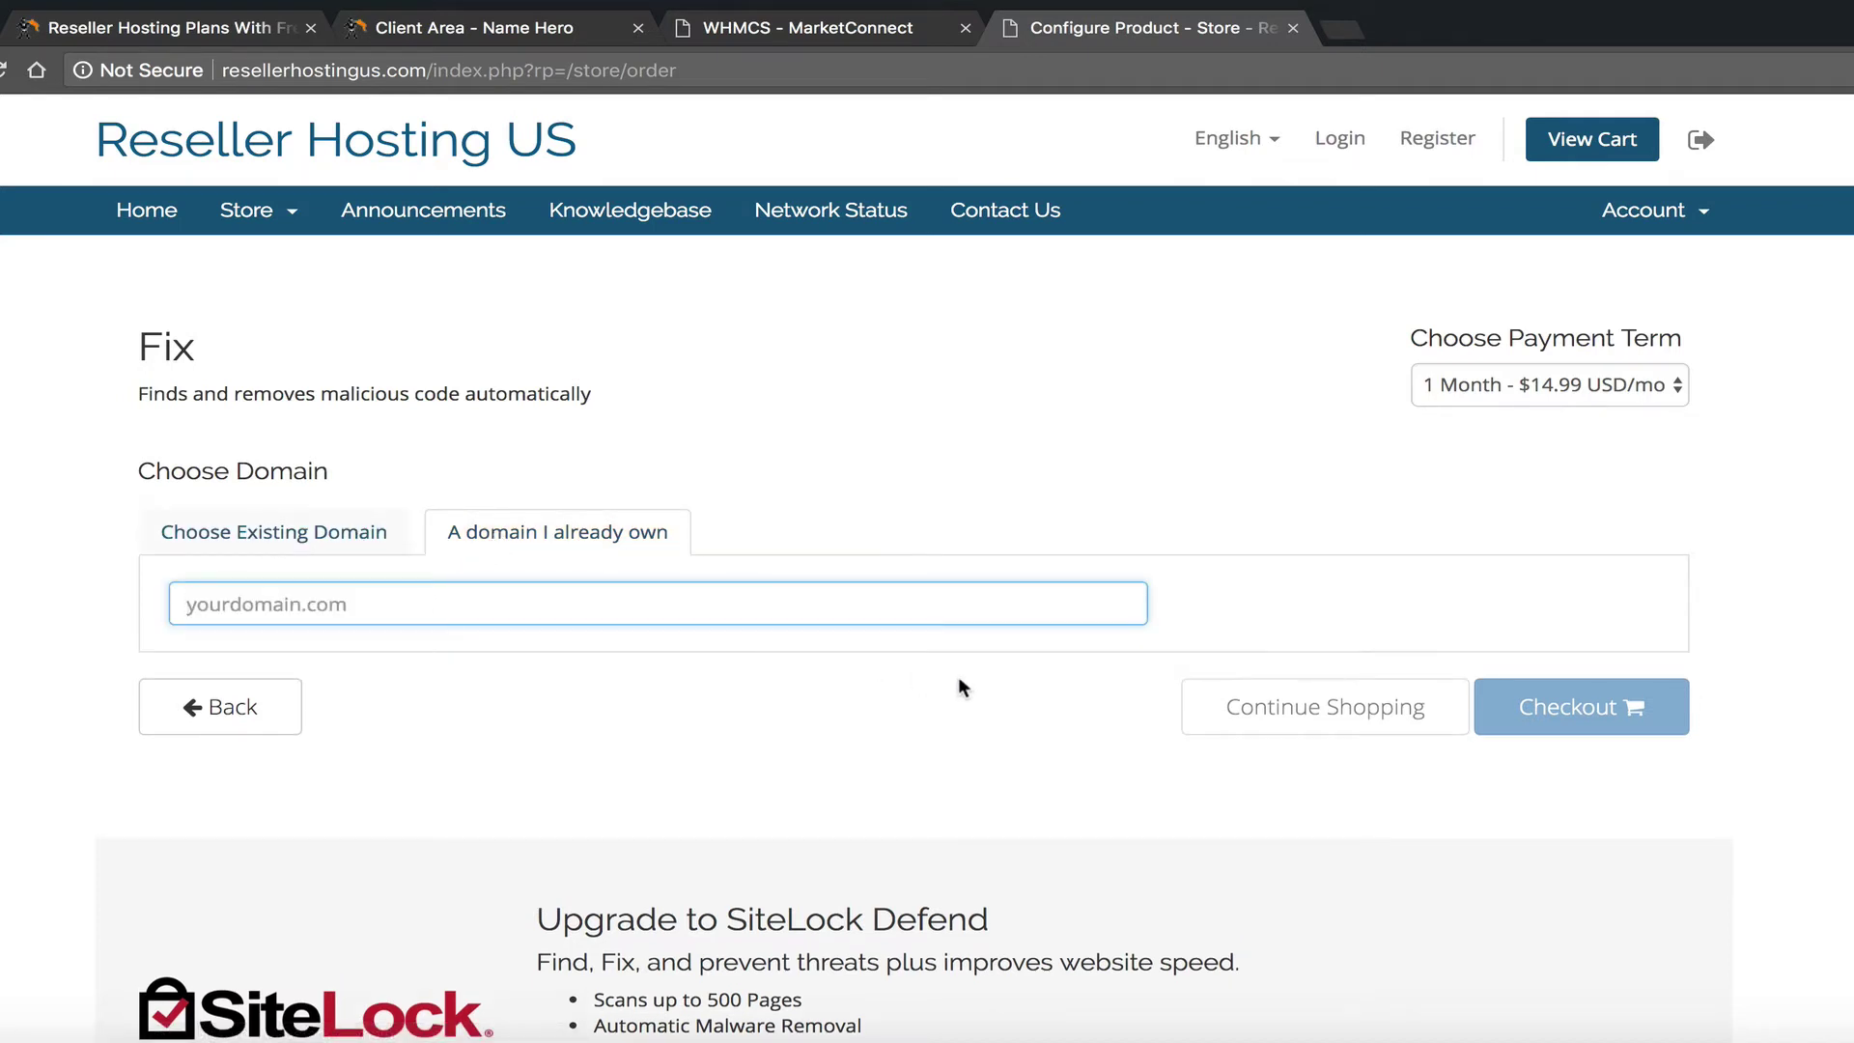
text(namehero.org)
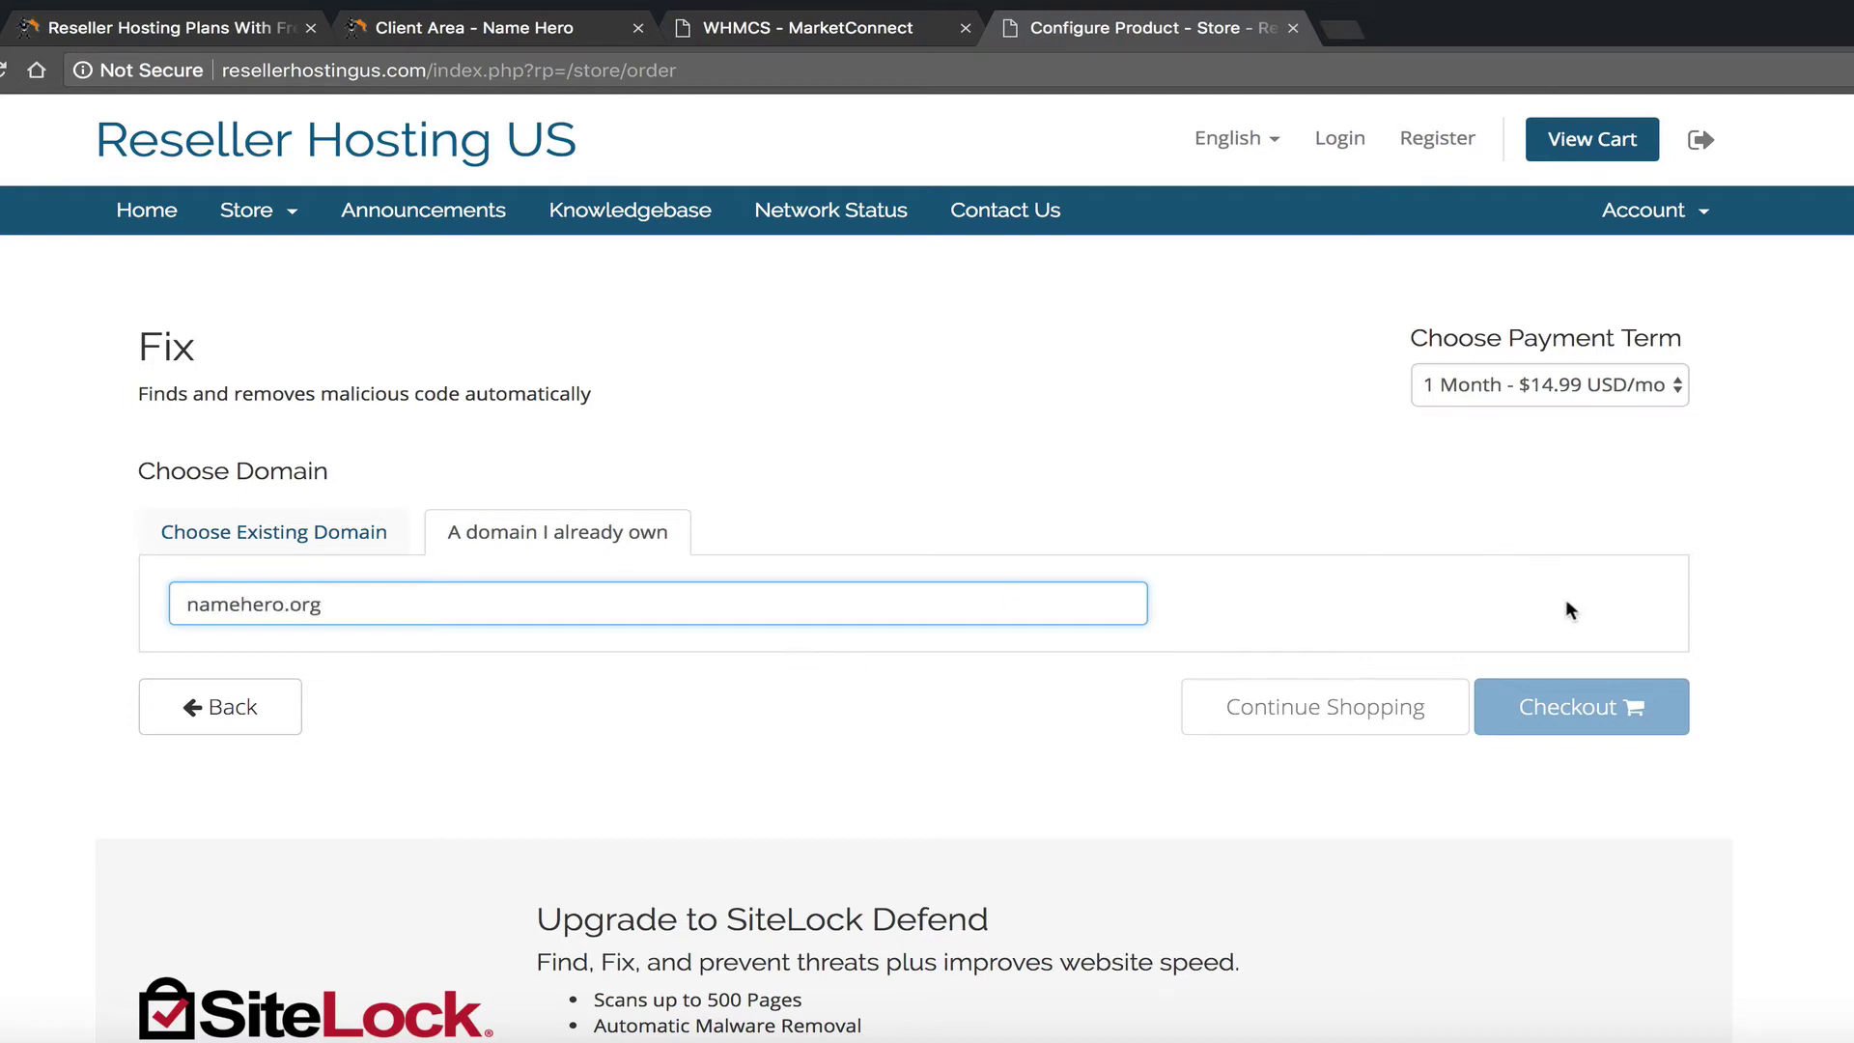
click(1566, 601)
click(1548, 707)
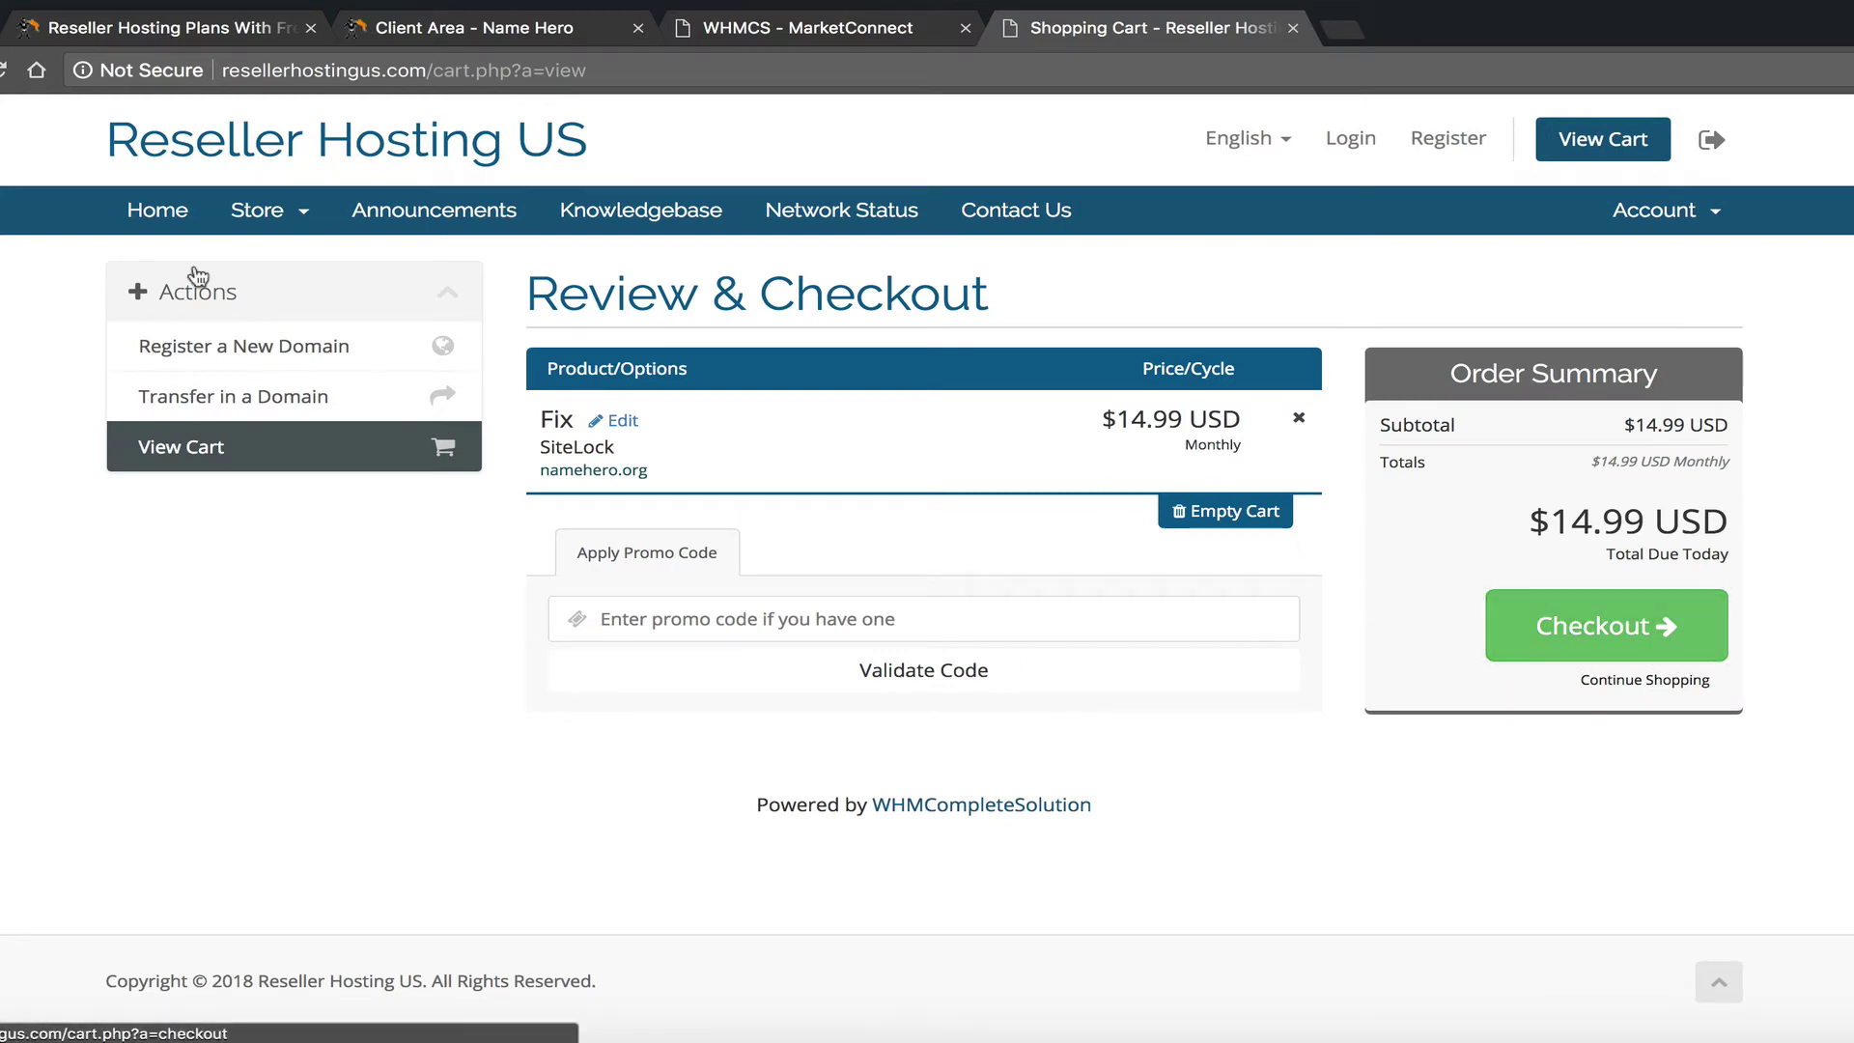
Step: Check the storefront's Store entries for Website Security, and return to the MarketConnect overview in the WHMCS admin area
click(251, 220)
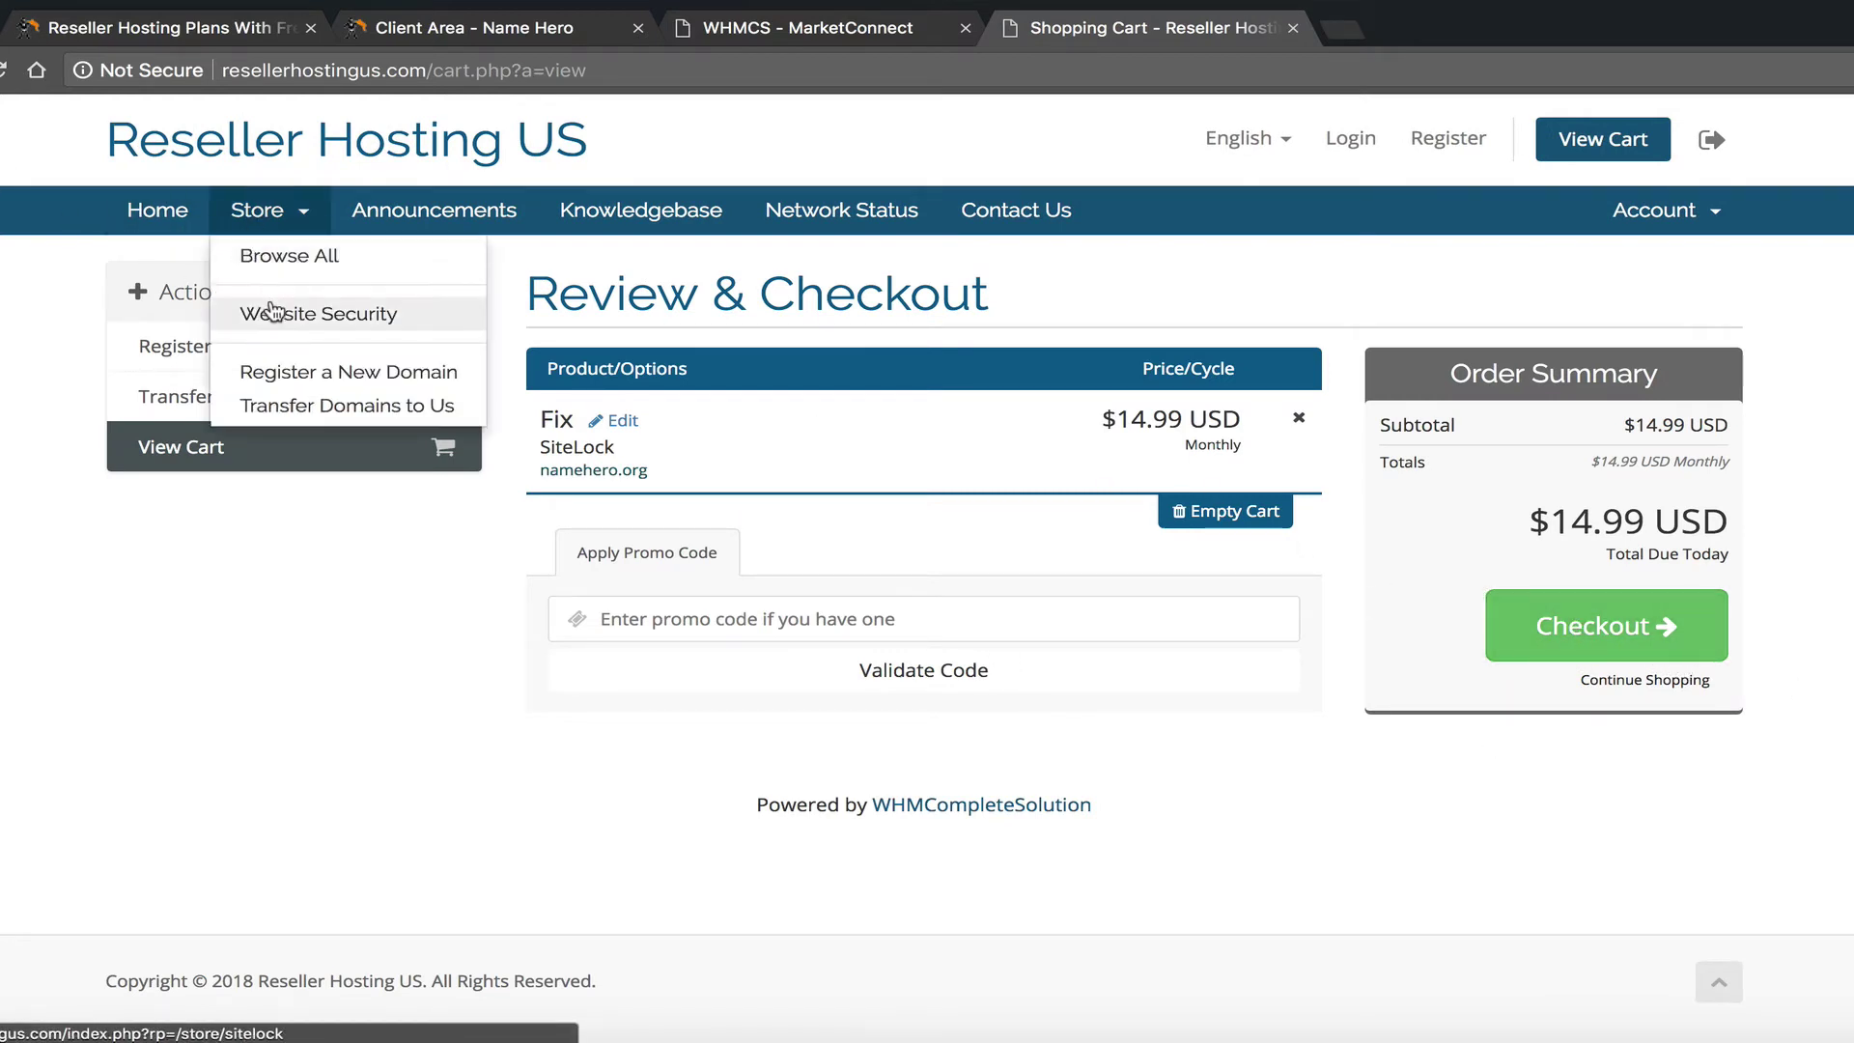
click(688, 335)
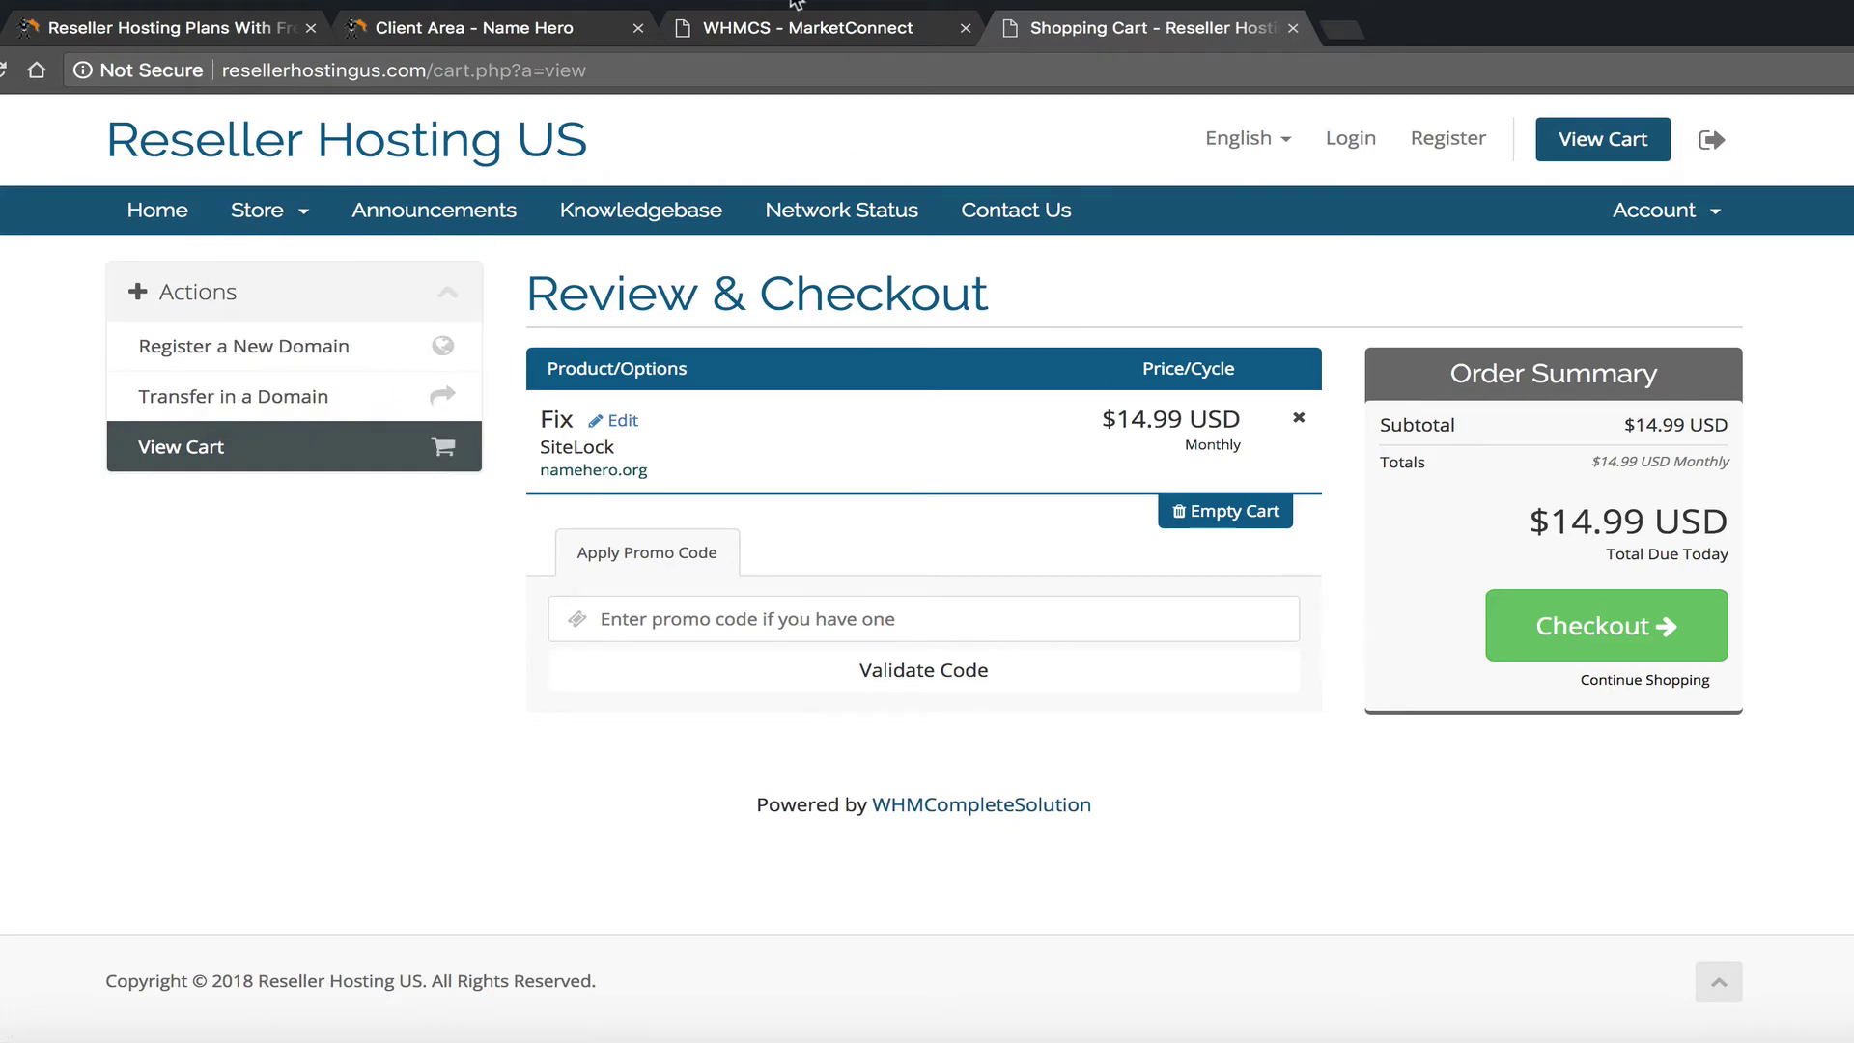
click(794, 35)
scroll(753, 328, up, 4)
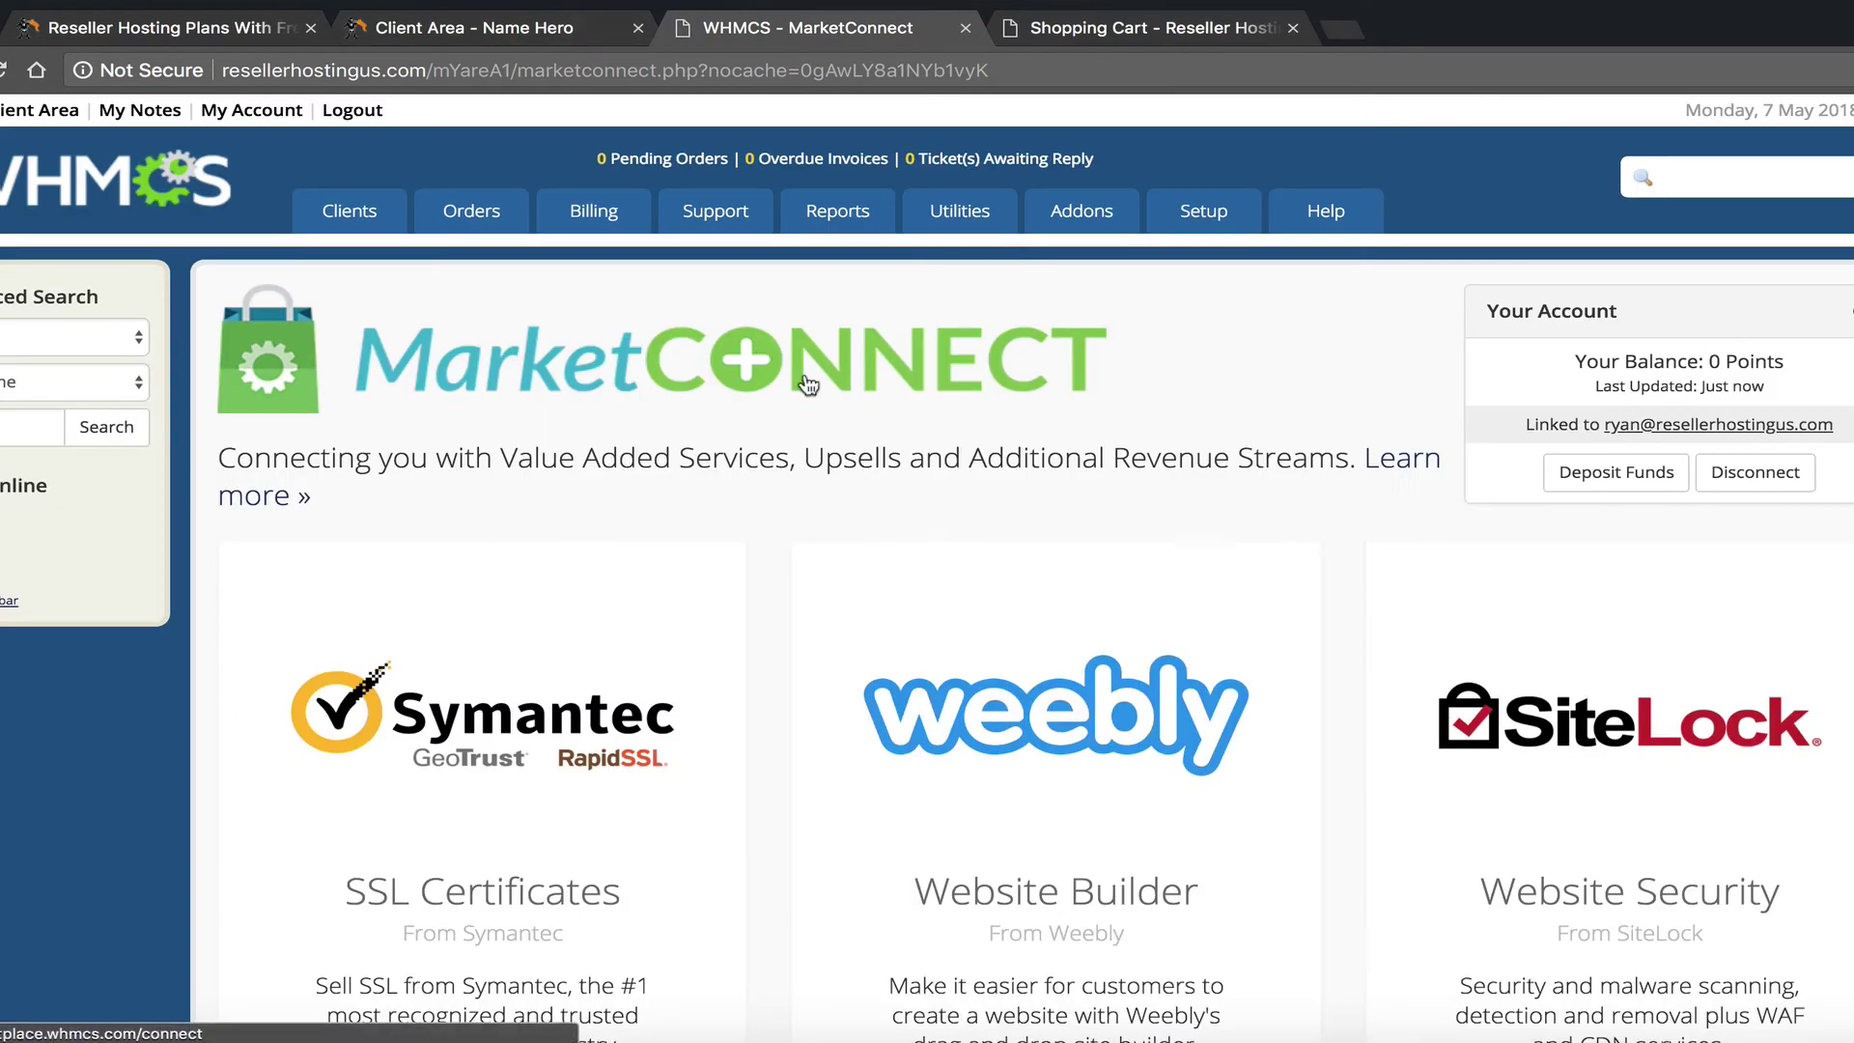
Step: Create a product group named Shared Hosting in the Products/Services setup, keeping the Standard Cart order form template
mouse_move(1198, 213)
mouse_move(1270, 473)
click(1449, 468)
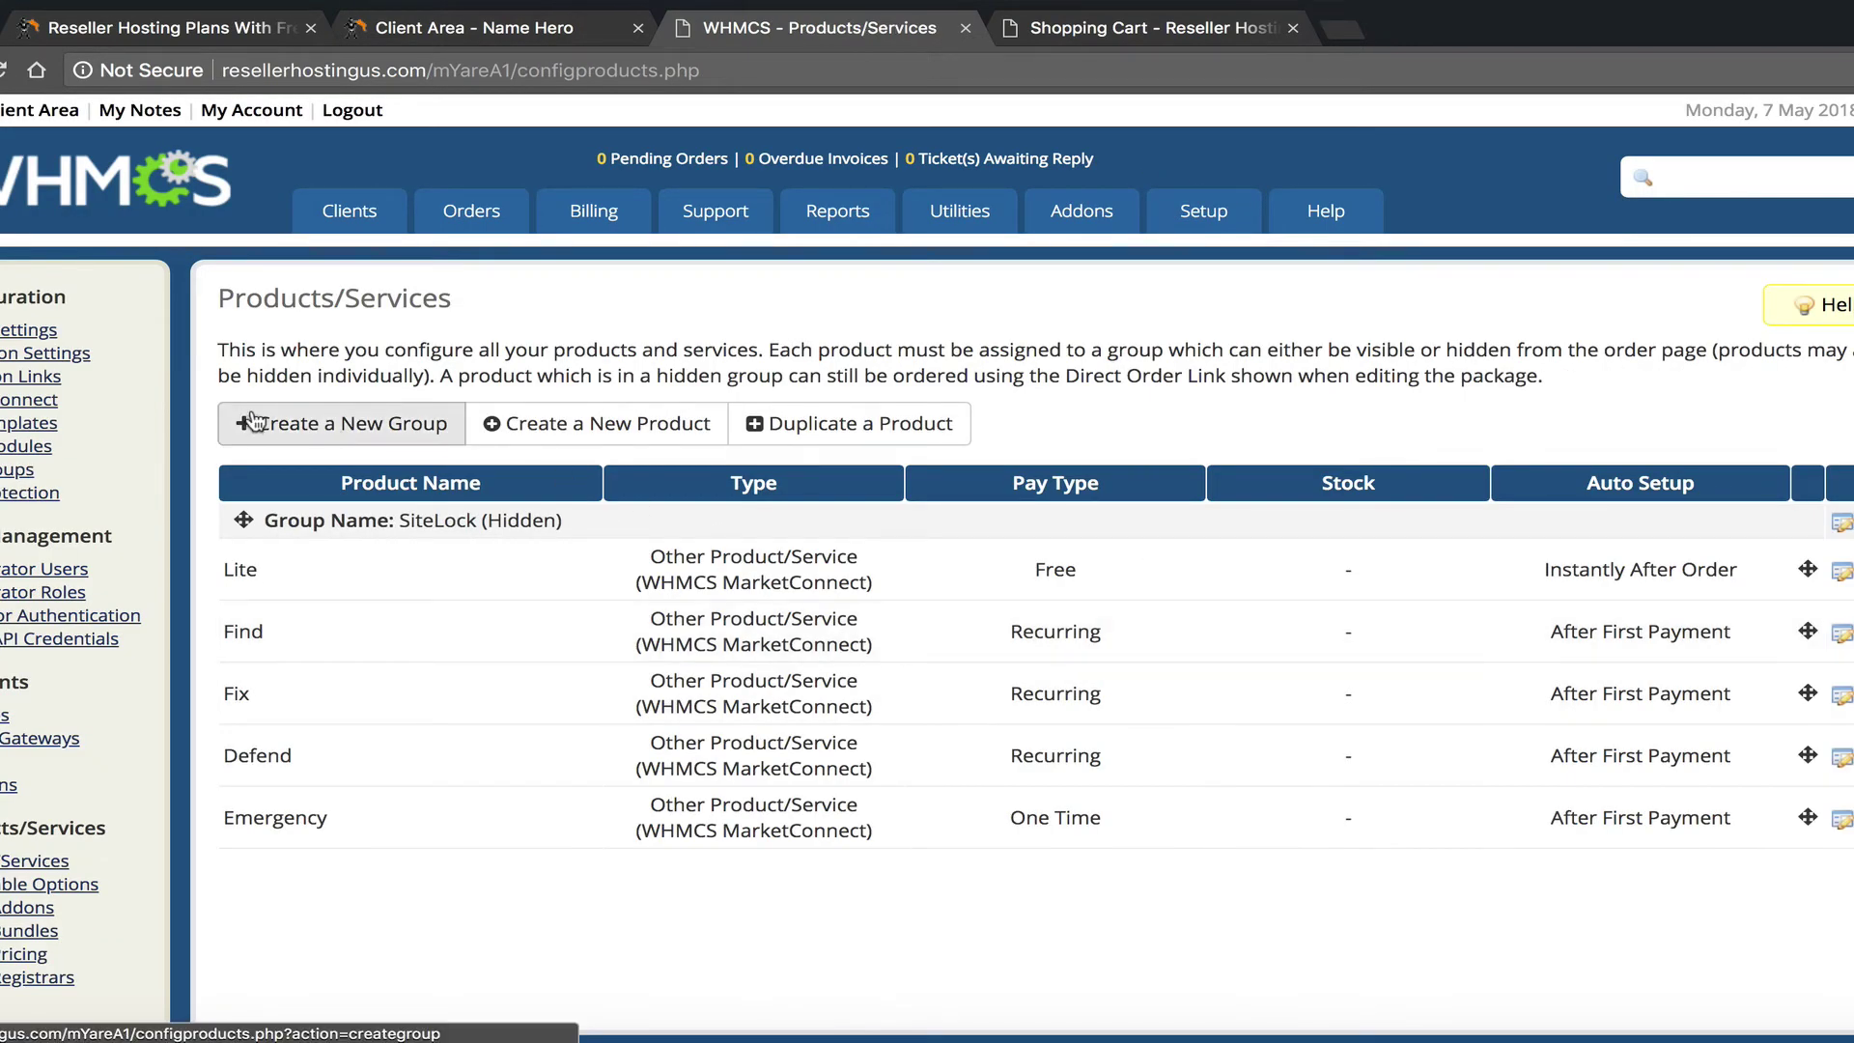
click(458, 432)
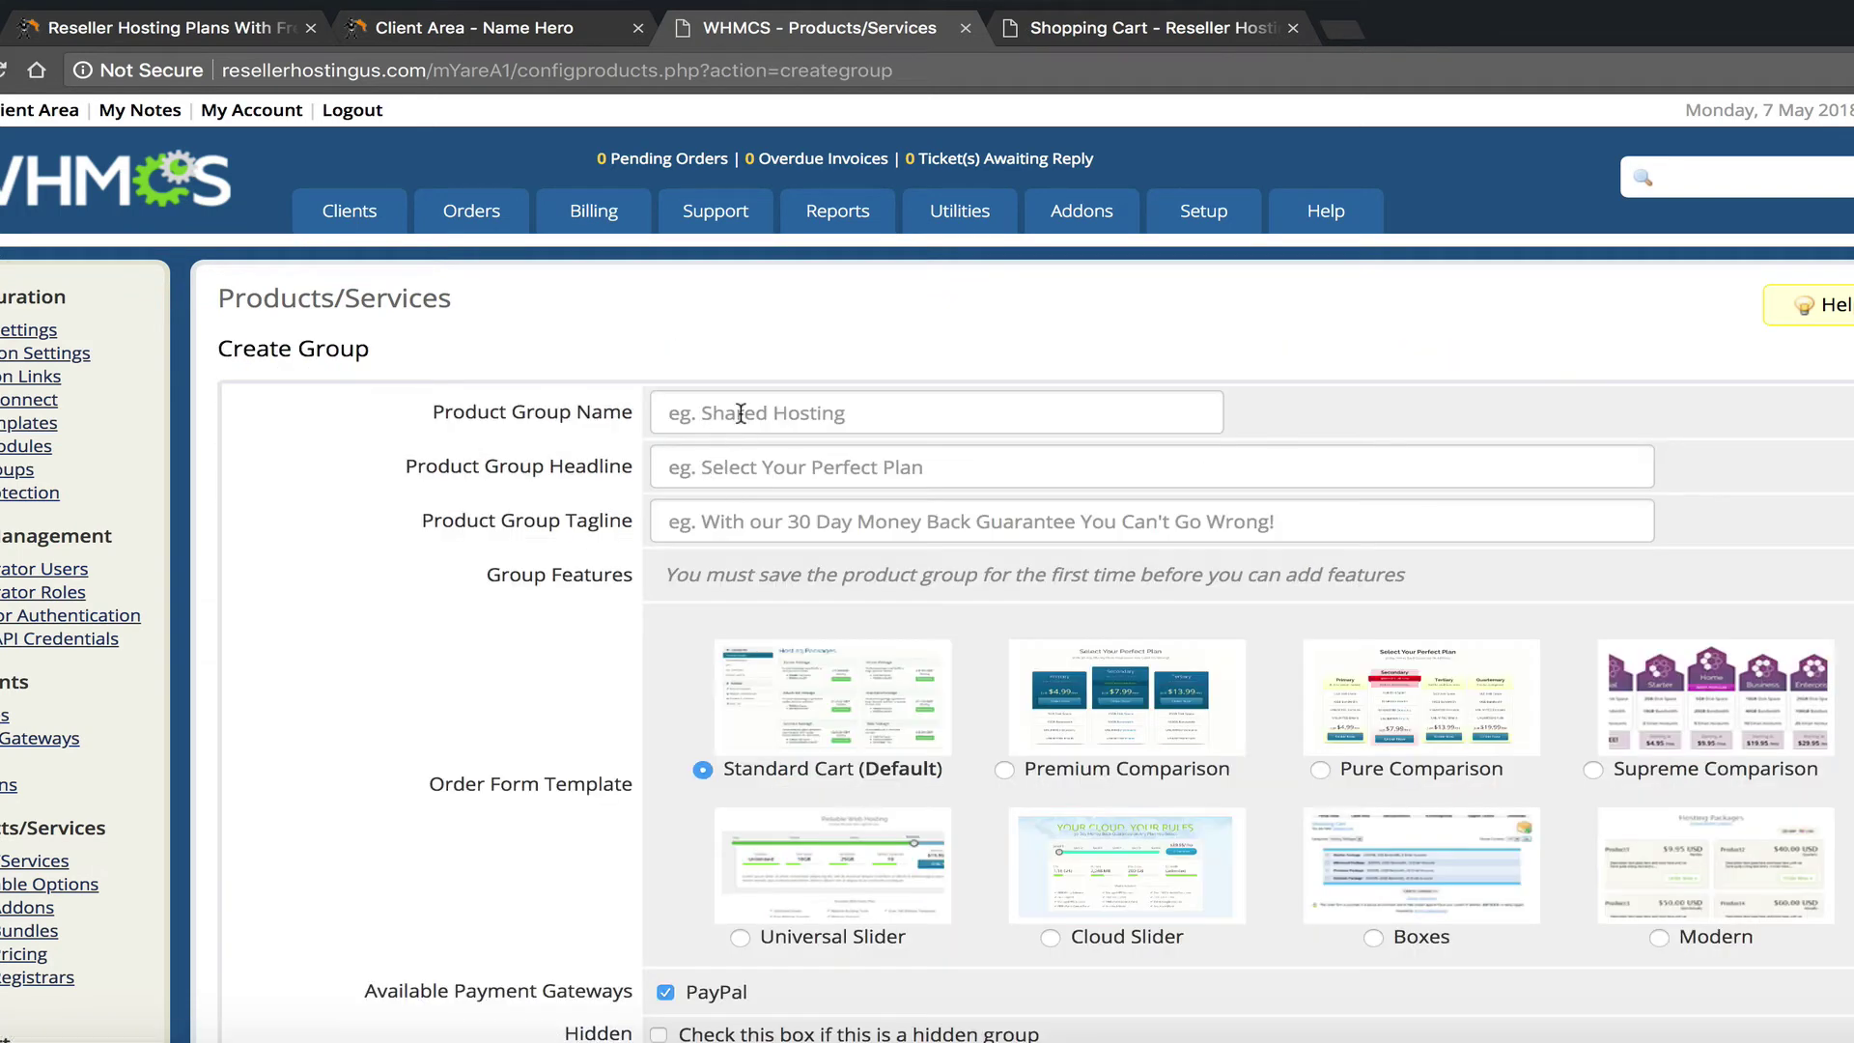
click(740, 412)
text(Shared Hosting)
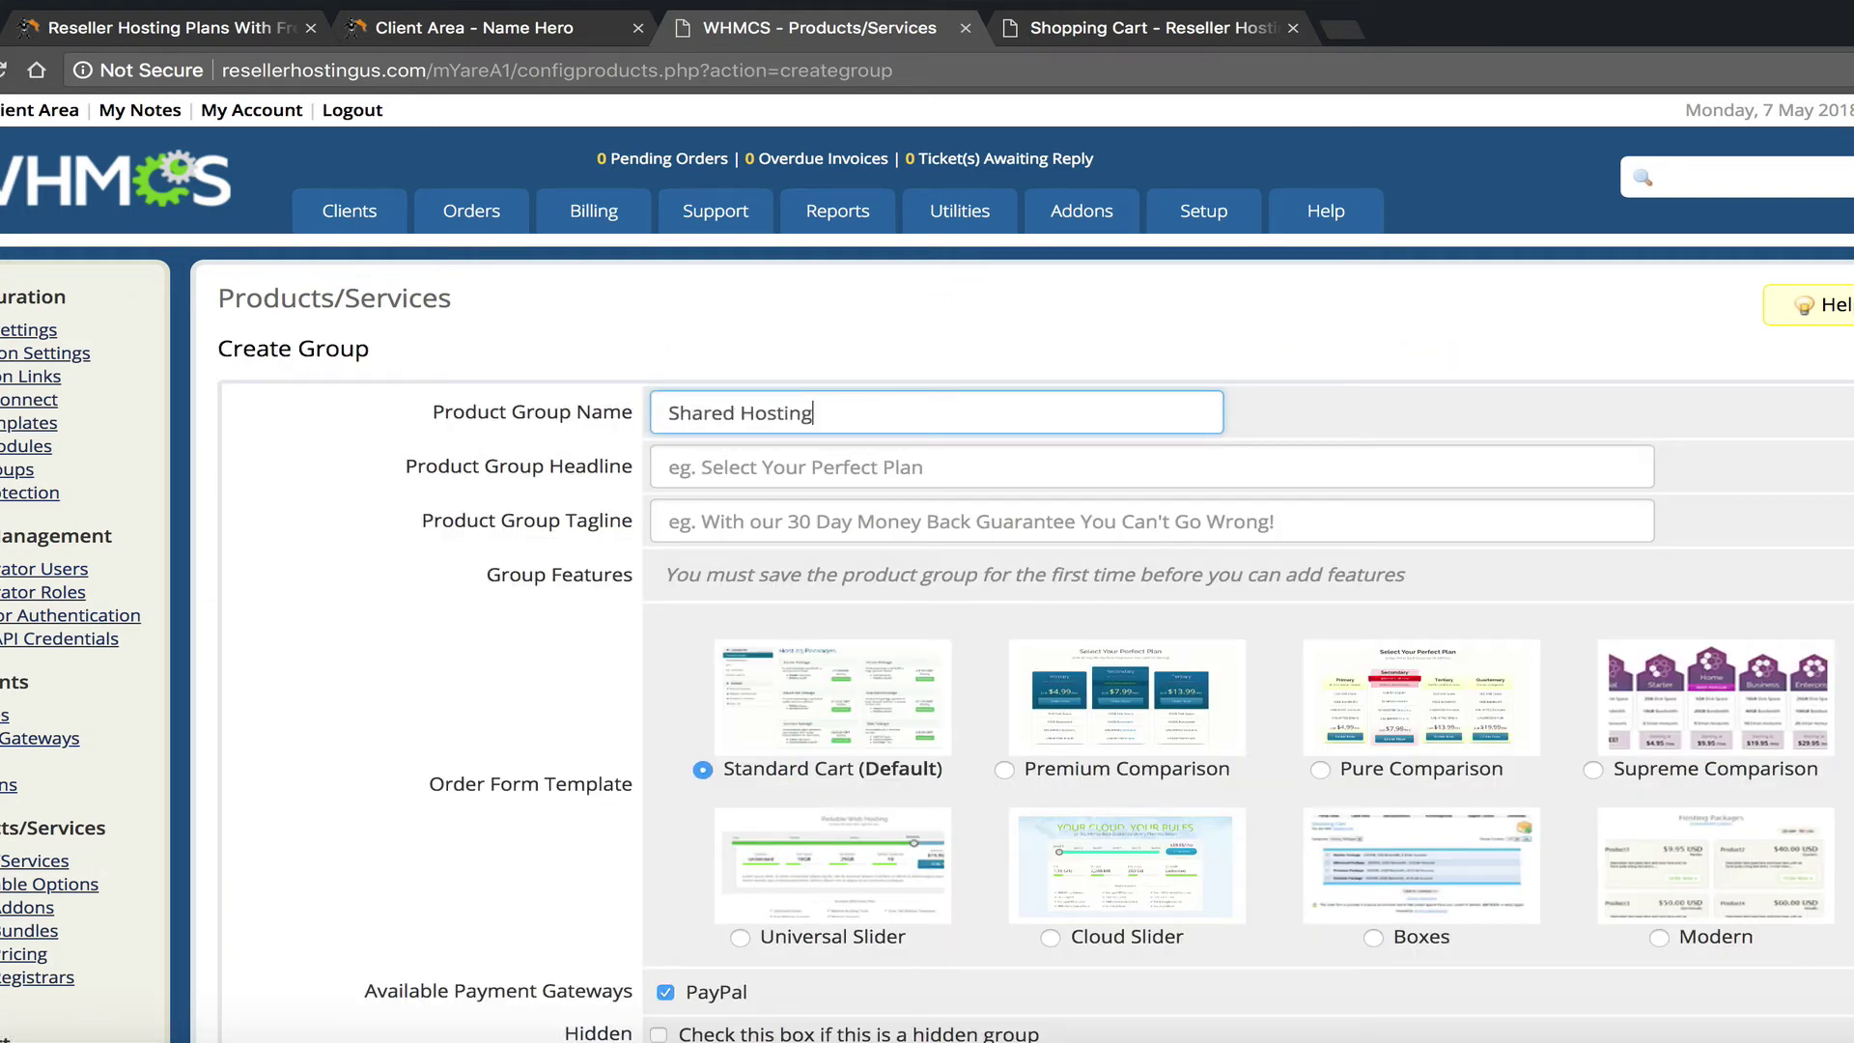
click(668, 466)
scroll(833, 558, down, 3)
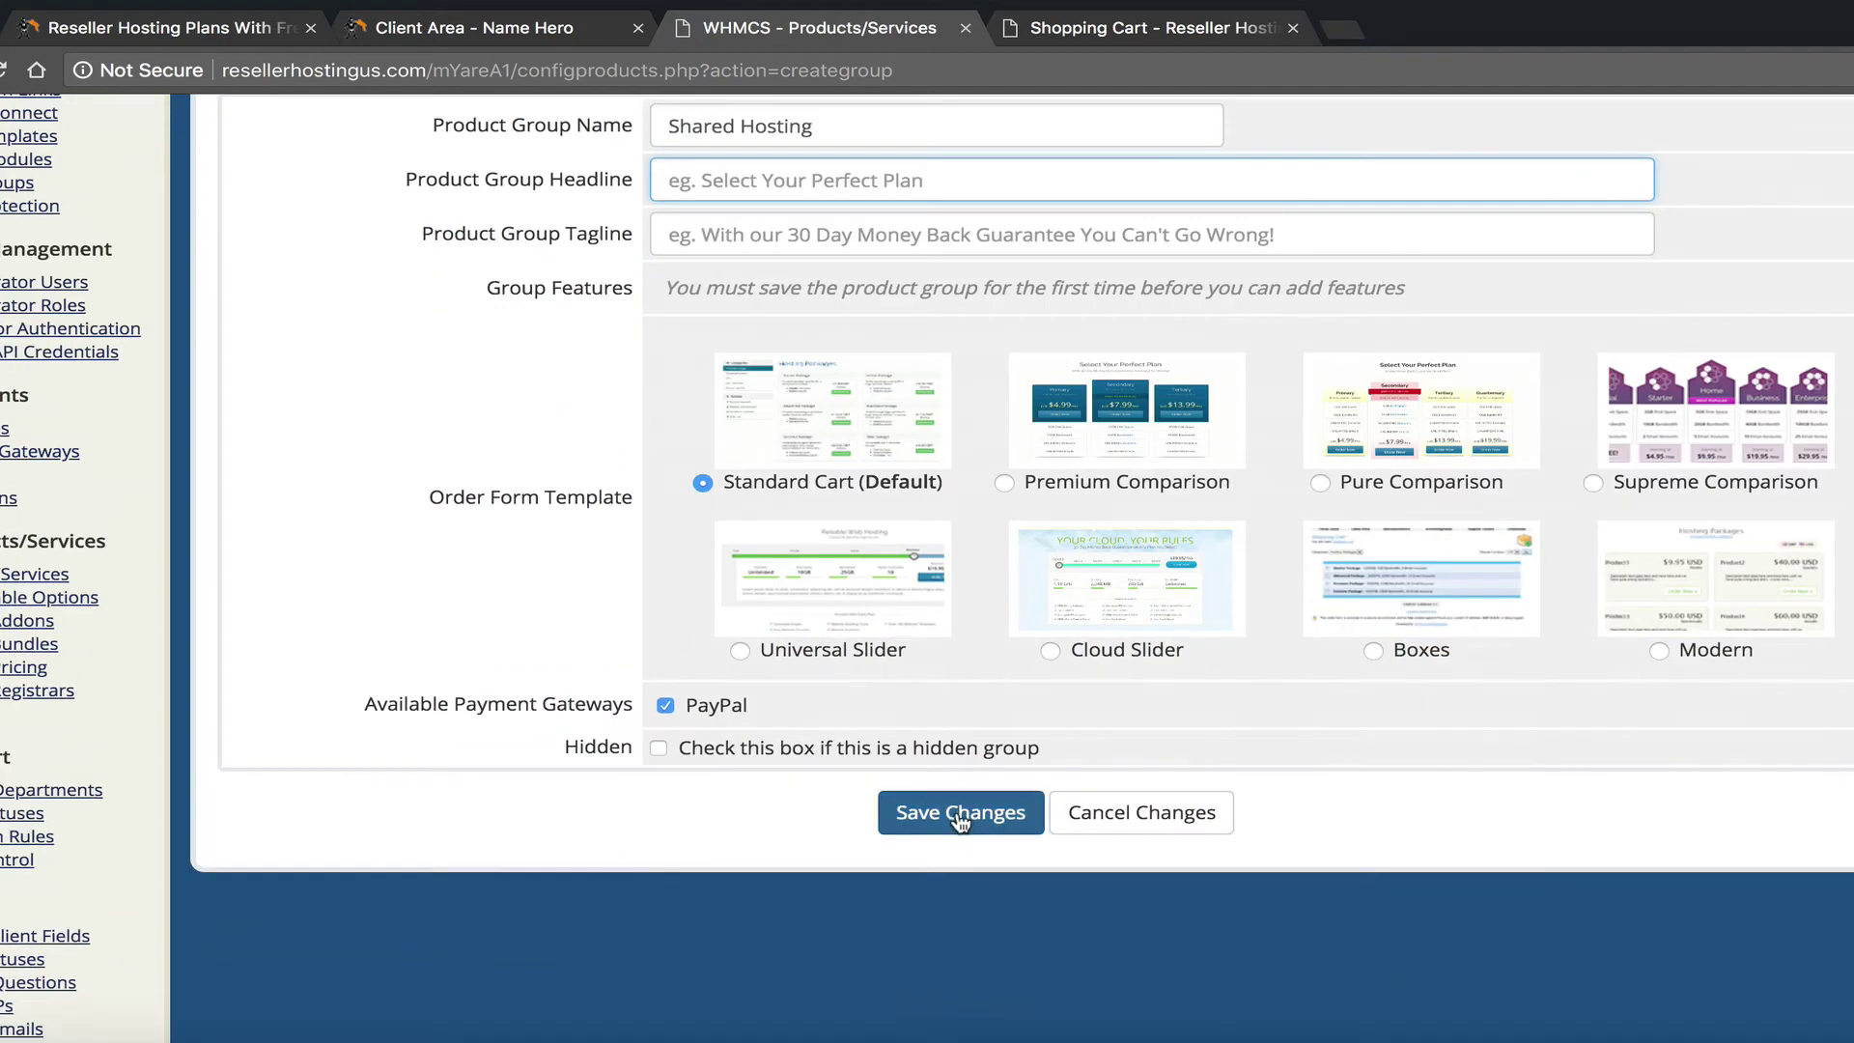
click(959, 816)
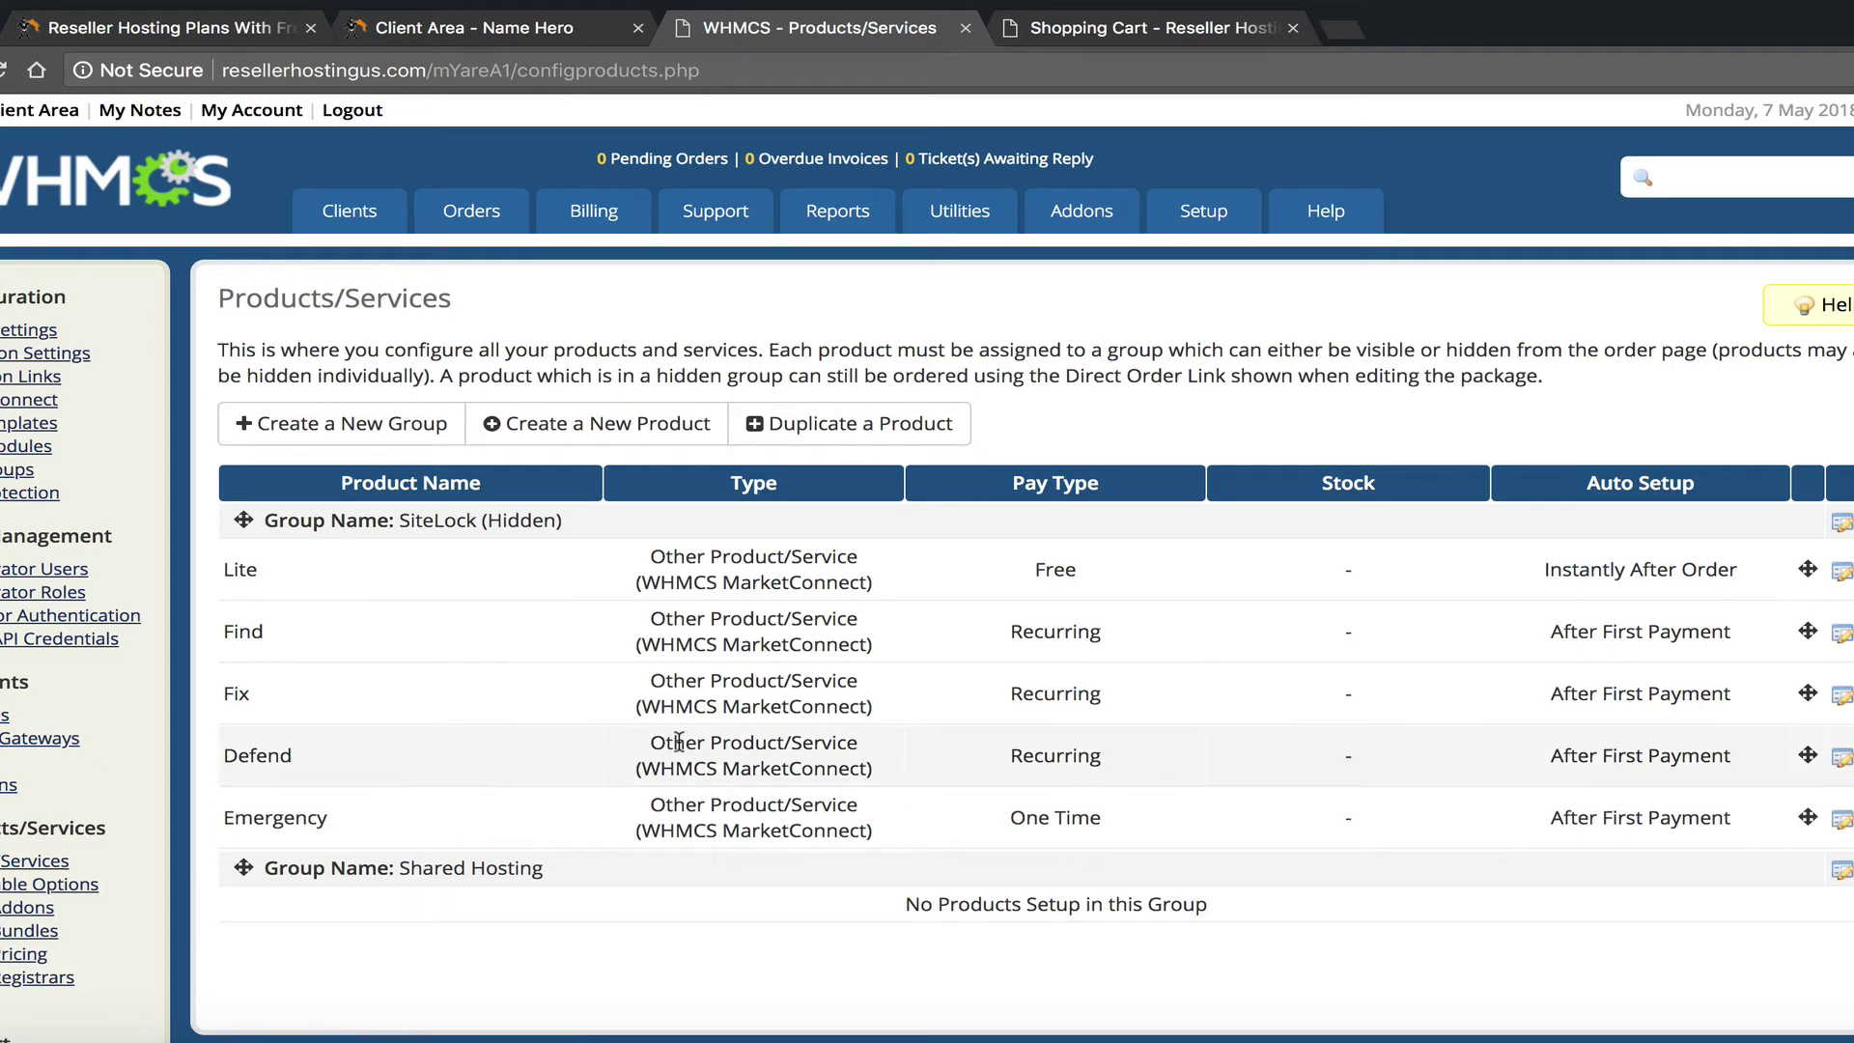
Step: Create a new Hosting Account product named Basic in the Shared Hosting group
click(566, 427)
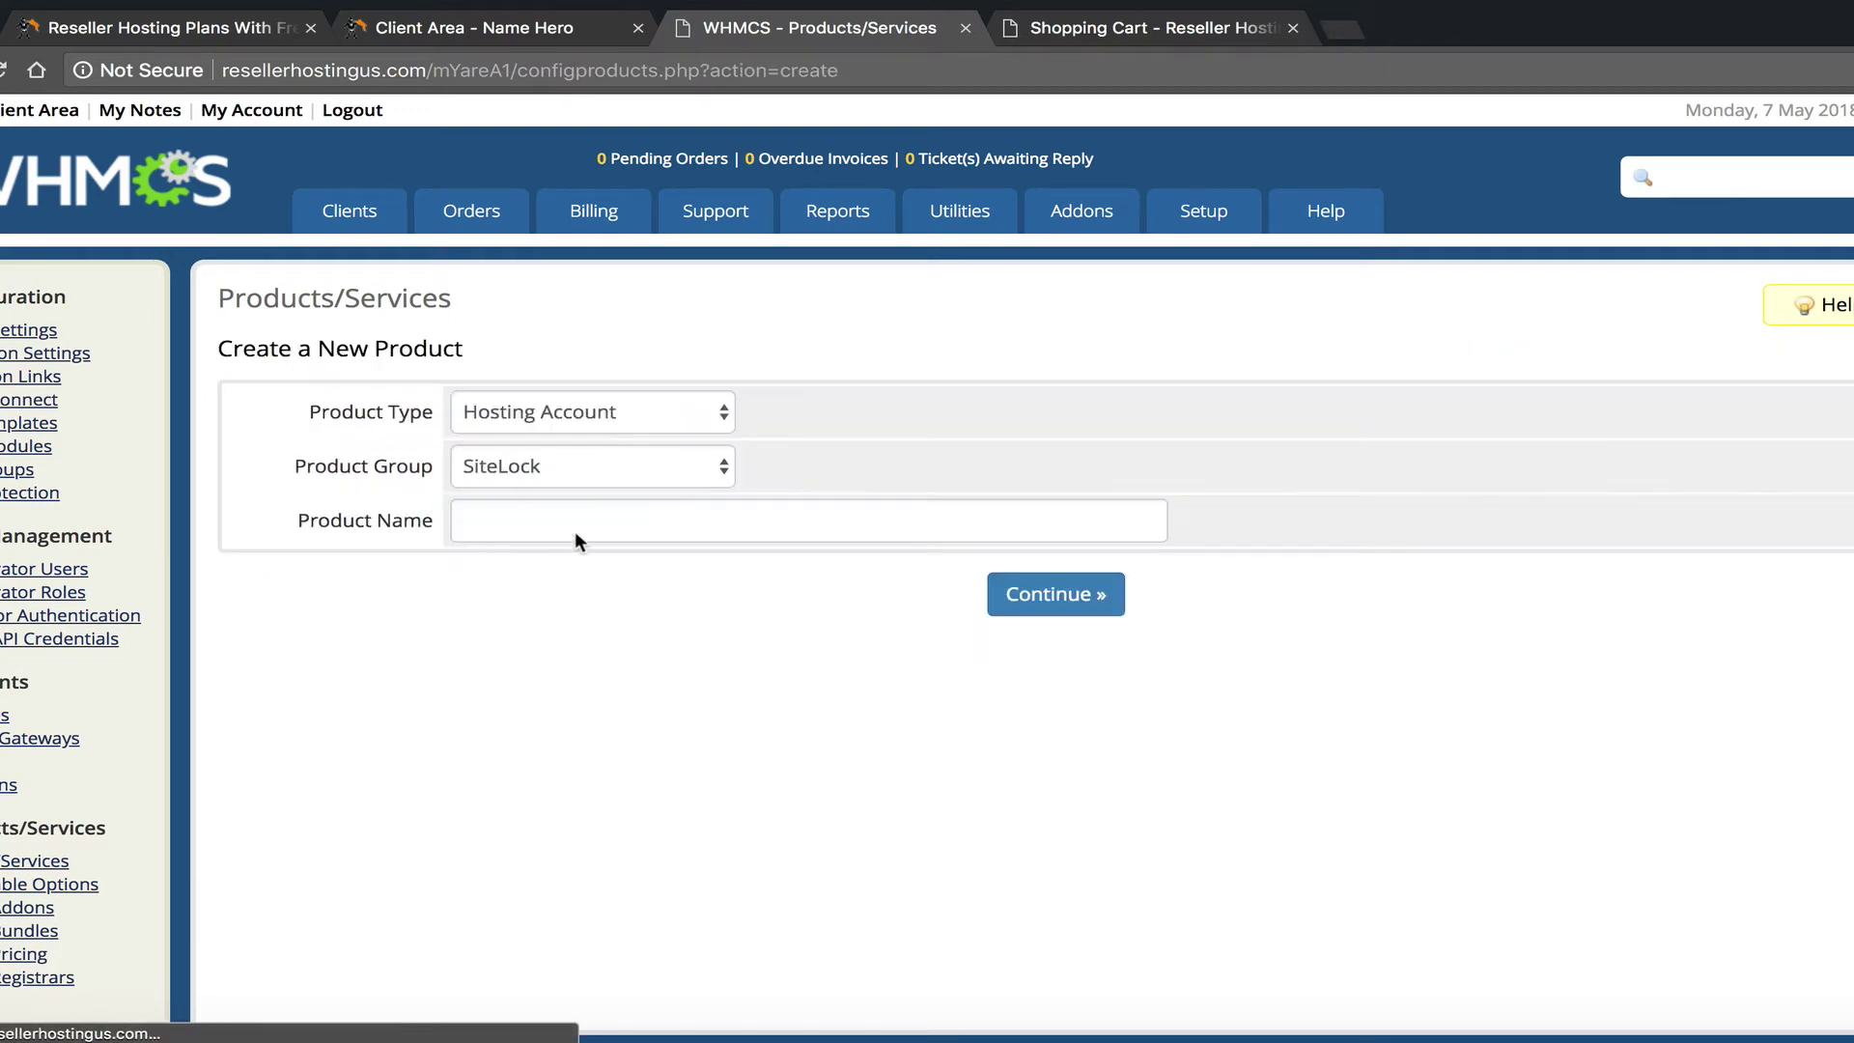
click(552, 462)
click(545, 488)
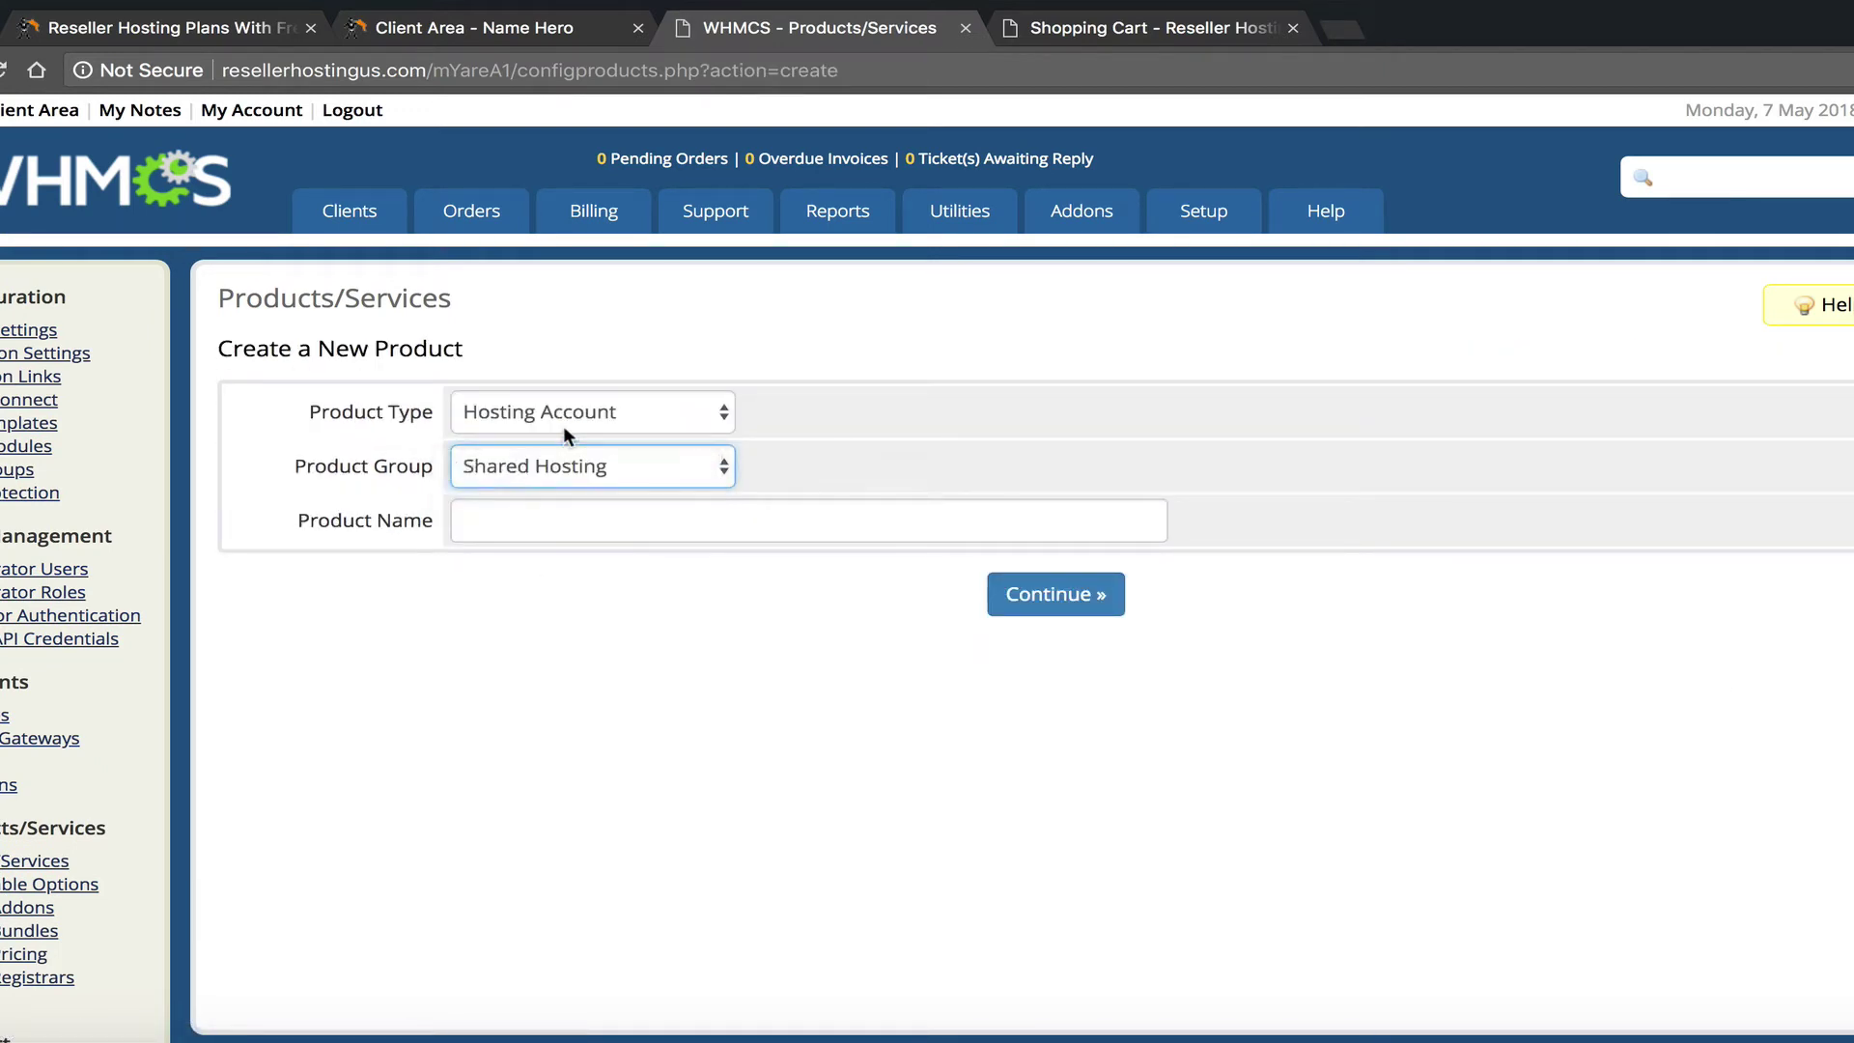
click(609, 411)
click(490, 407)
click(465, 521)
text(Basic)
click(1052, 596)
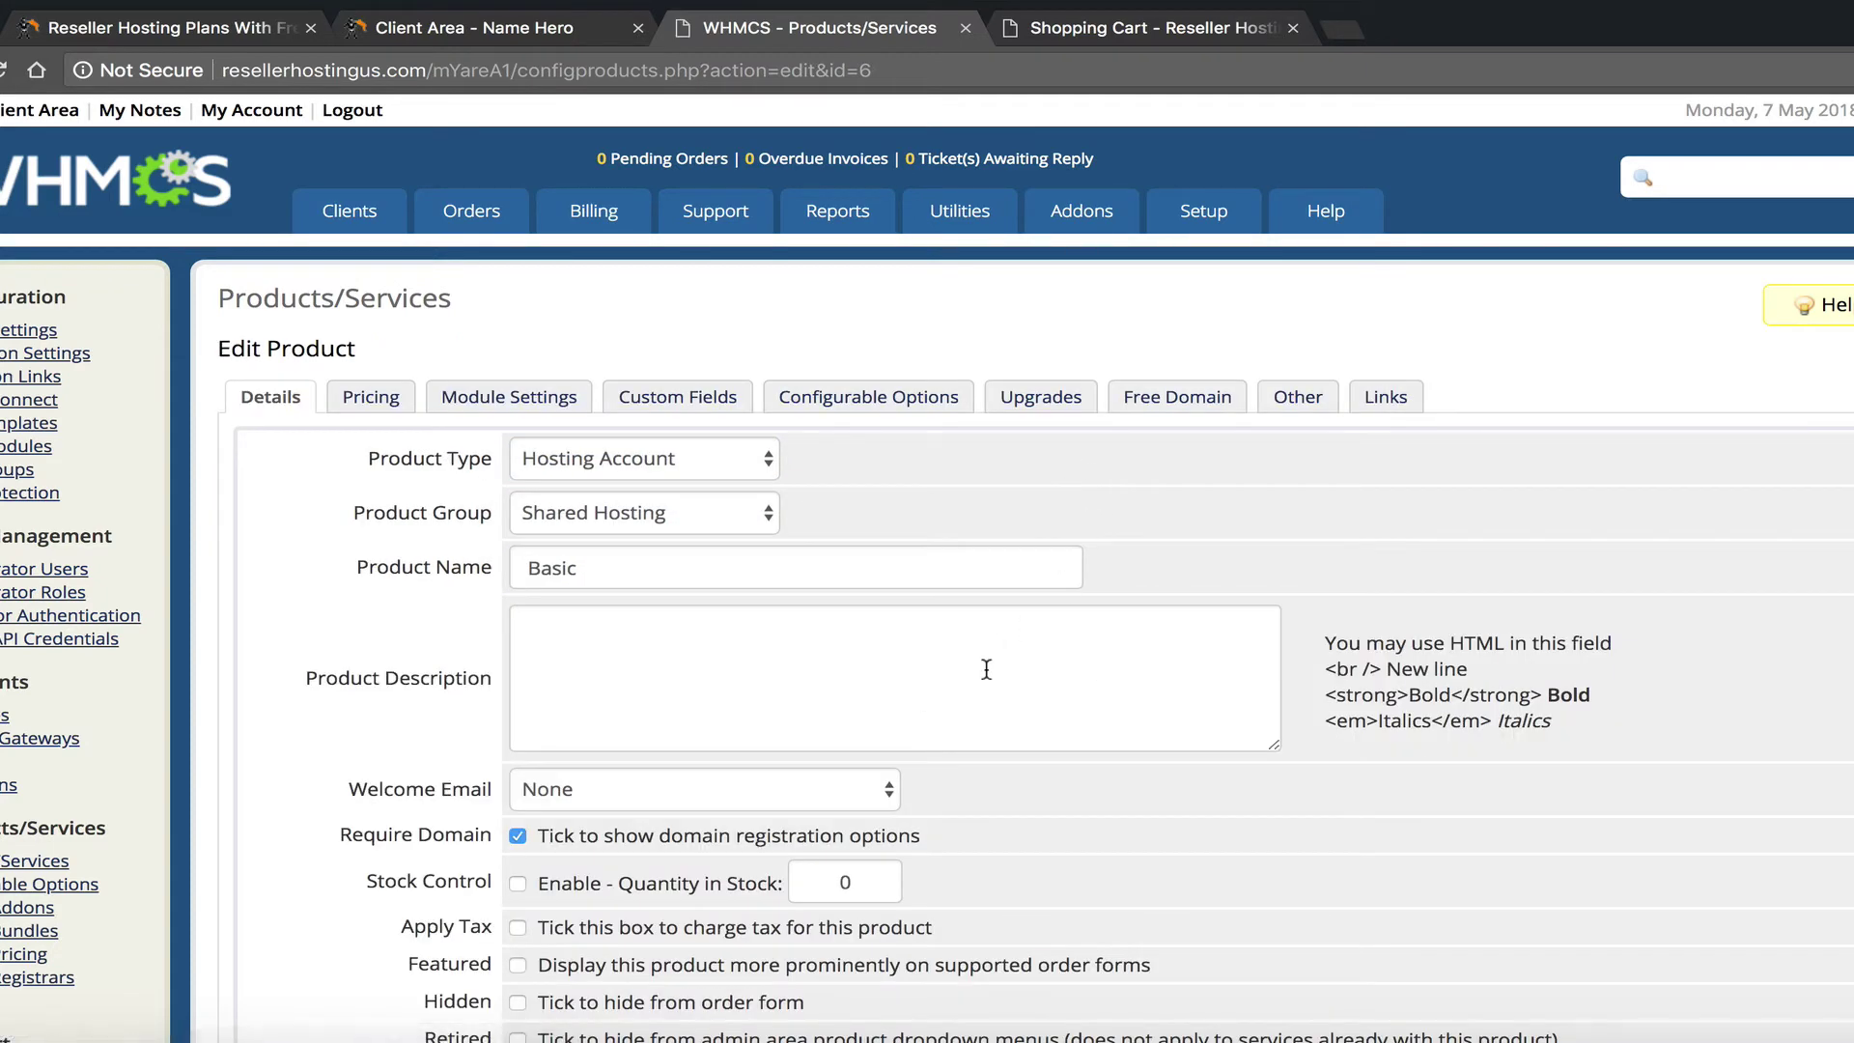
Step: Describe the Basic product as "50GB Space<br>" and "500MB Bandwidth<br>", choose the Hosting Account Welcome Email, and save
click(1106, 641)
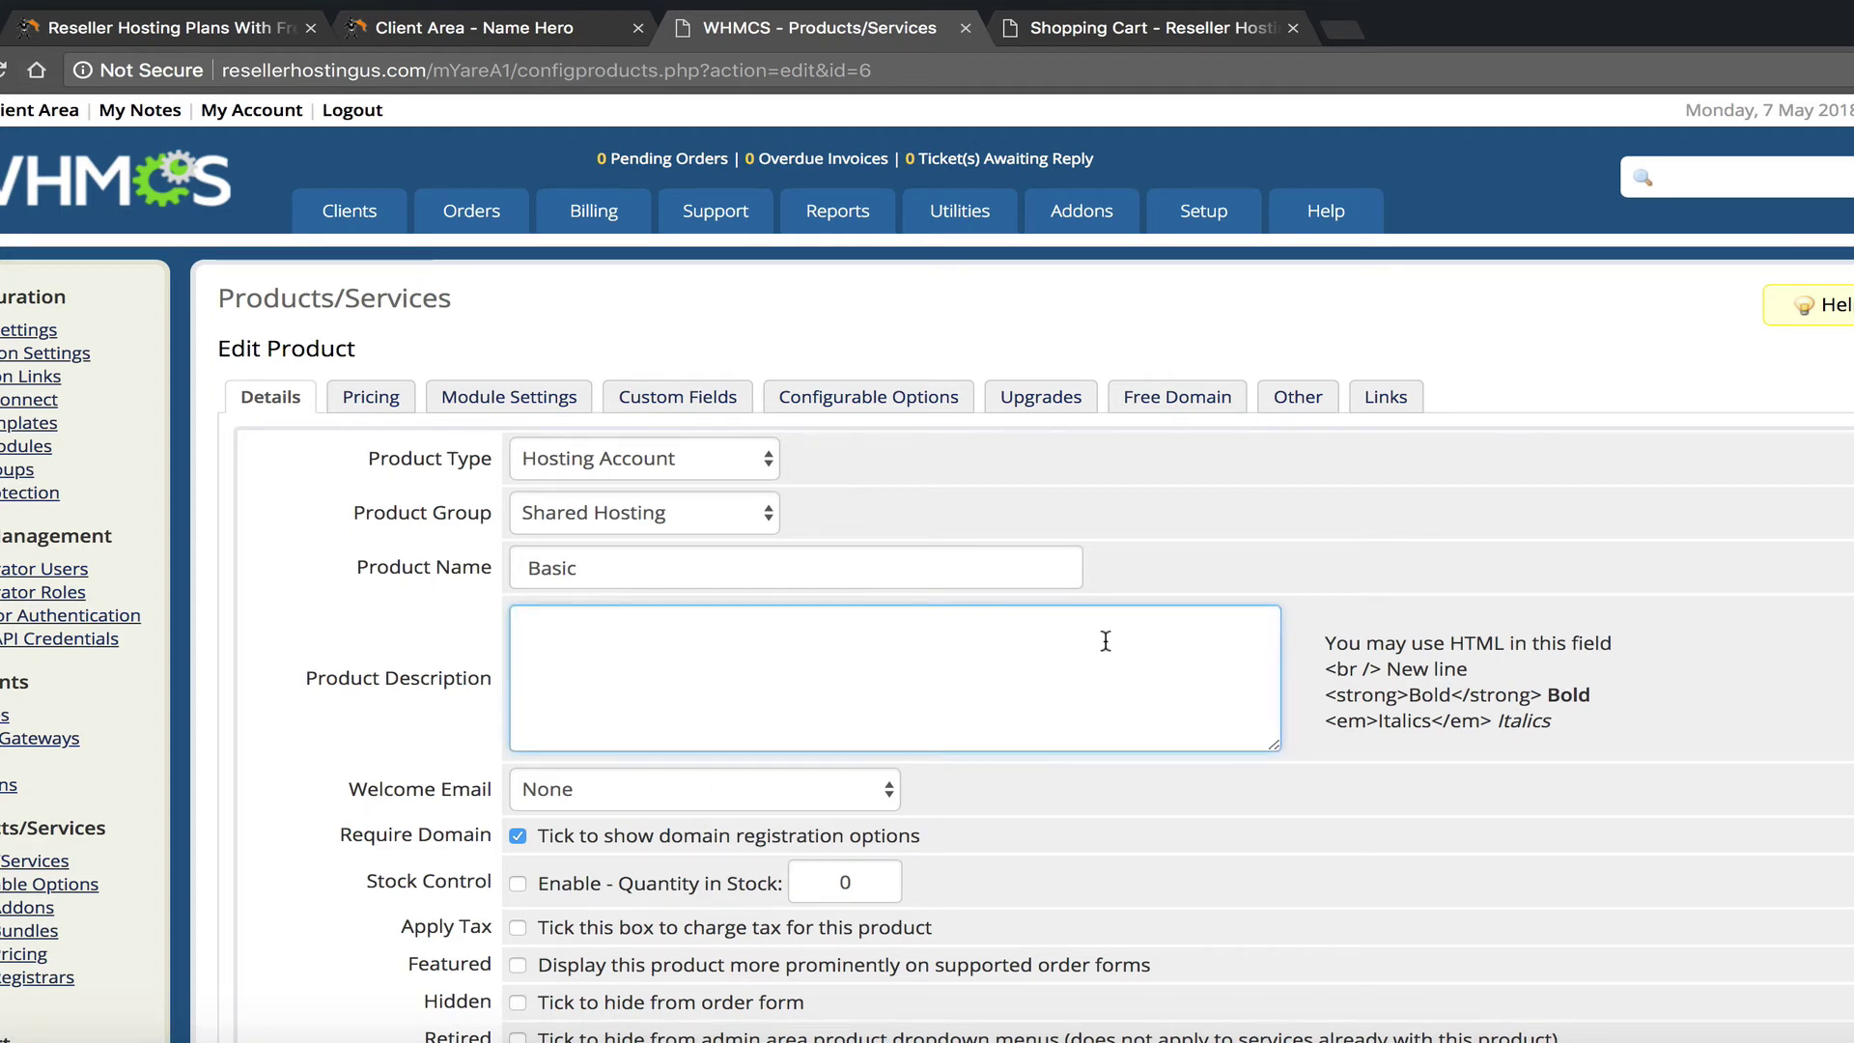
text(50GB Space<br>)
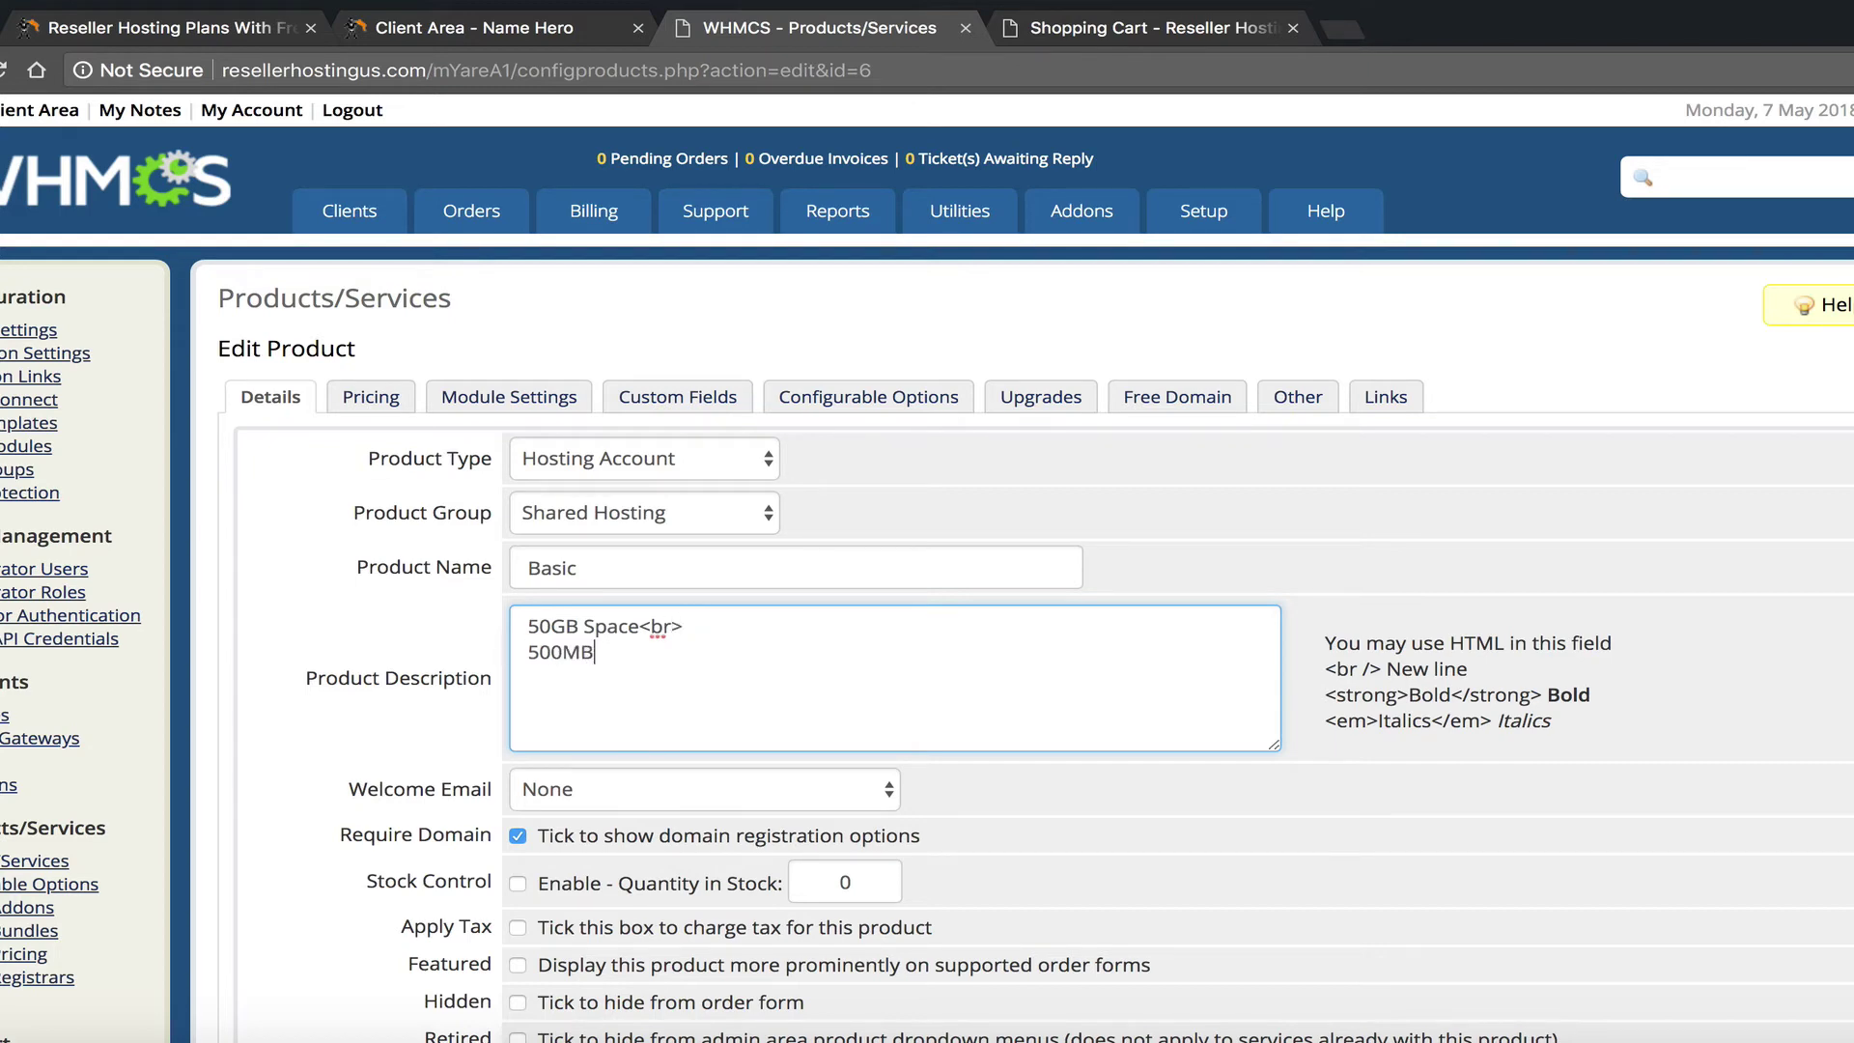
text(wdt)
click(600, 782)
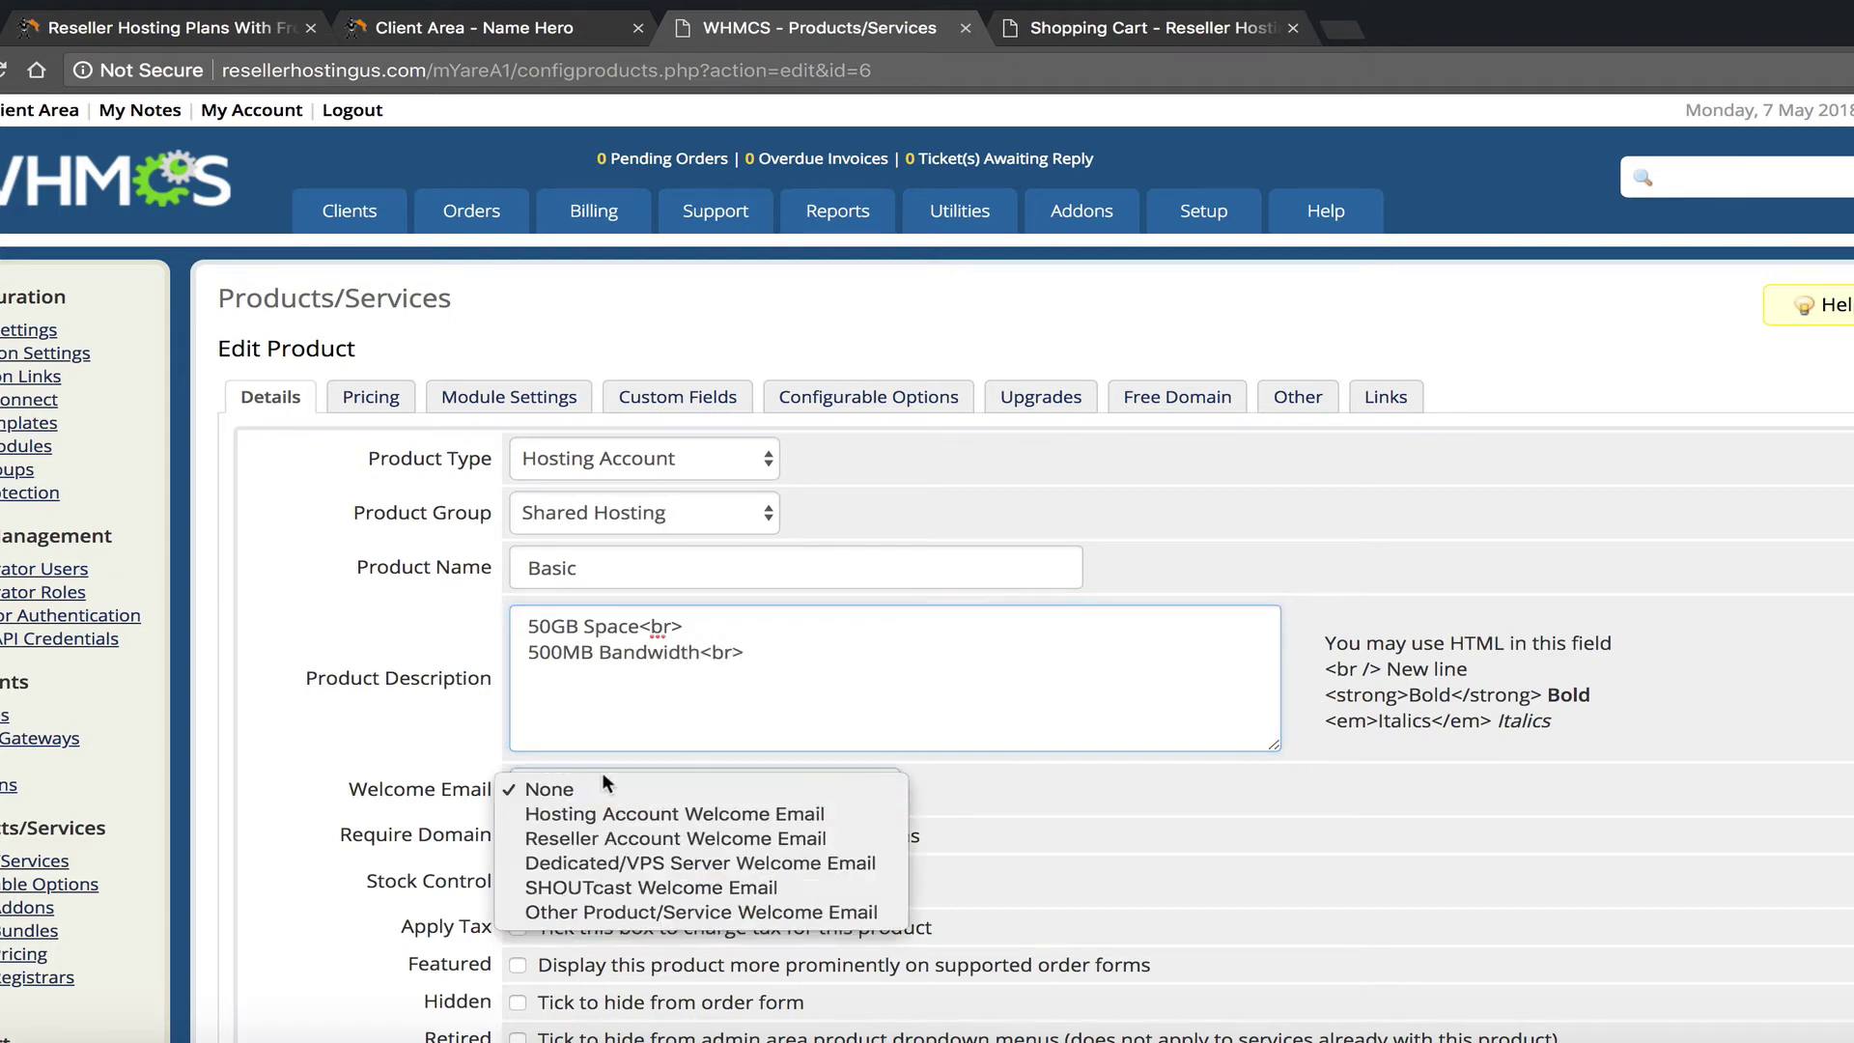
click(599, 809)
scroll(473, 752, down, 1)
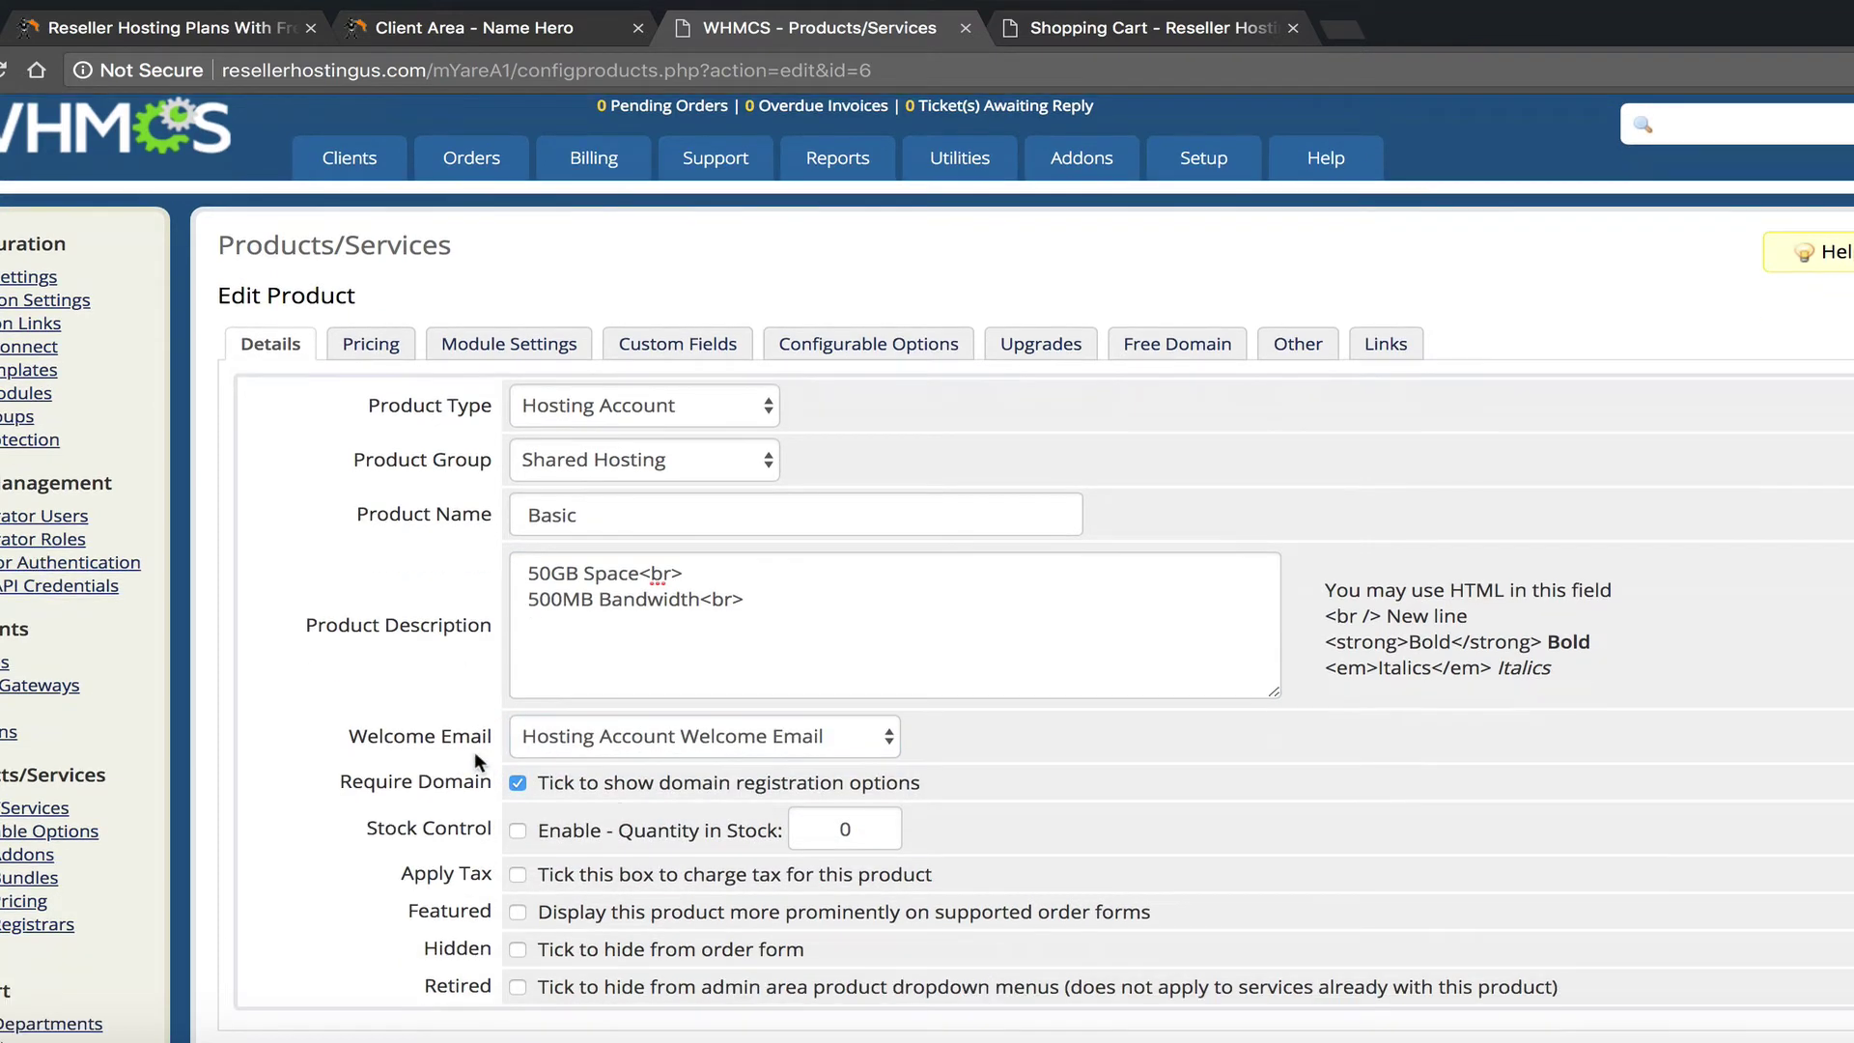
scroll(666, 764, down, 1)
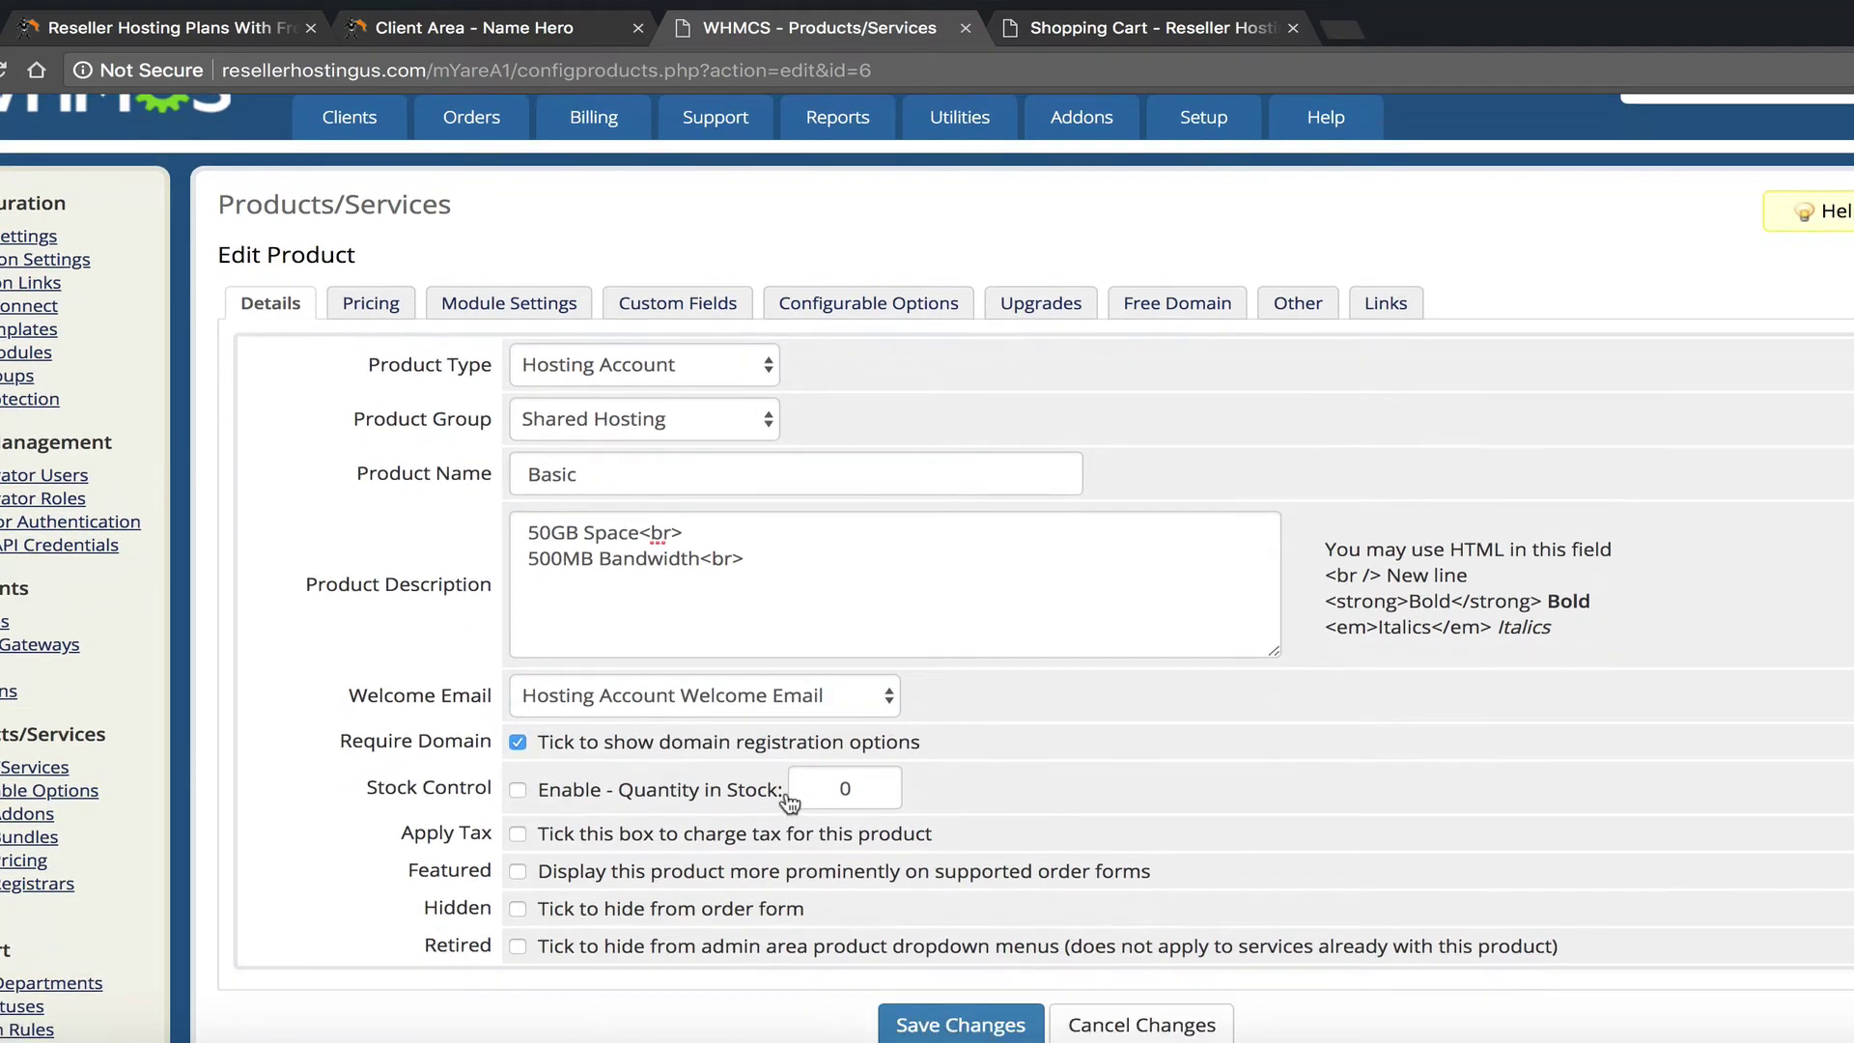
scroll(524, 904, down, 1)
click(902, 976)
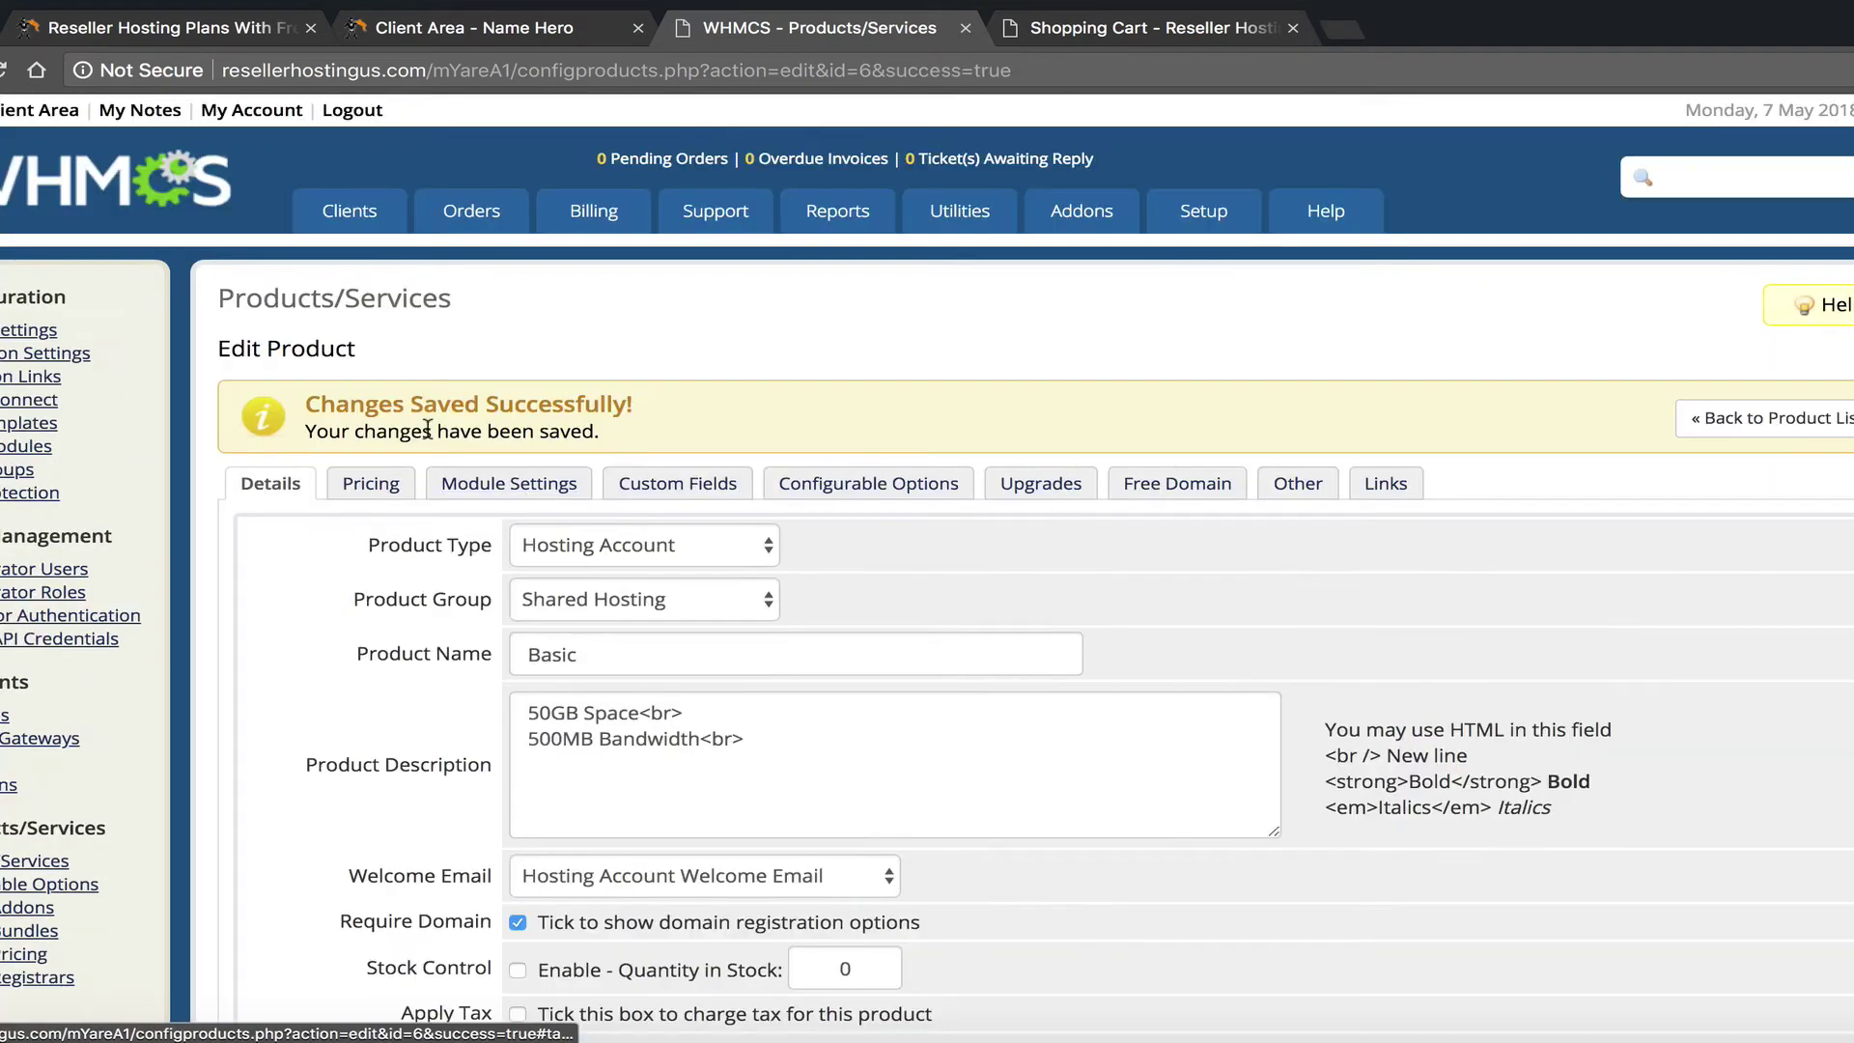
Step: Set the Basic product's payment type to Recurring with a monthly price of 7.95 USD, and save
click(368, 482)
click(778, 538)
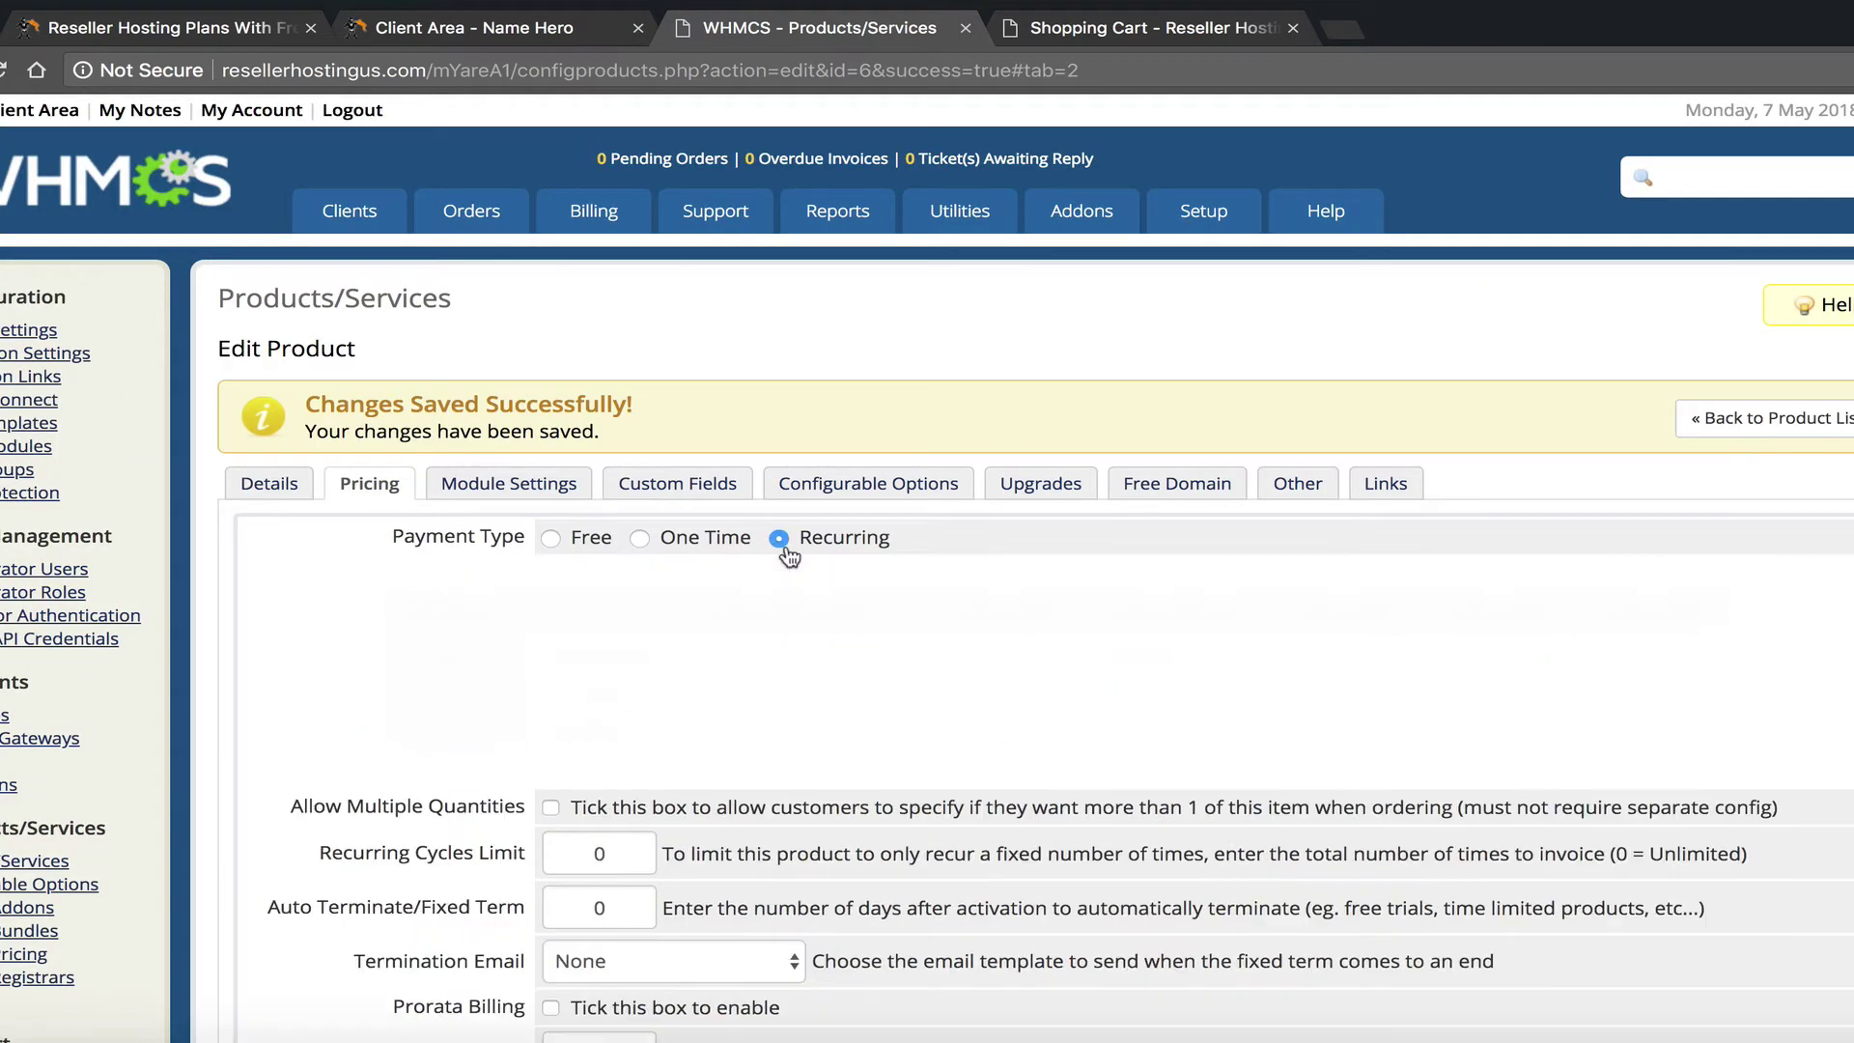
click(799, 733)
double_click(840, 719)
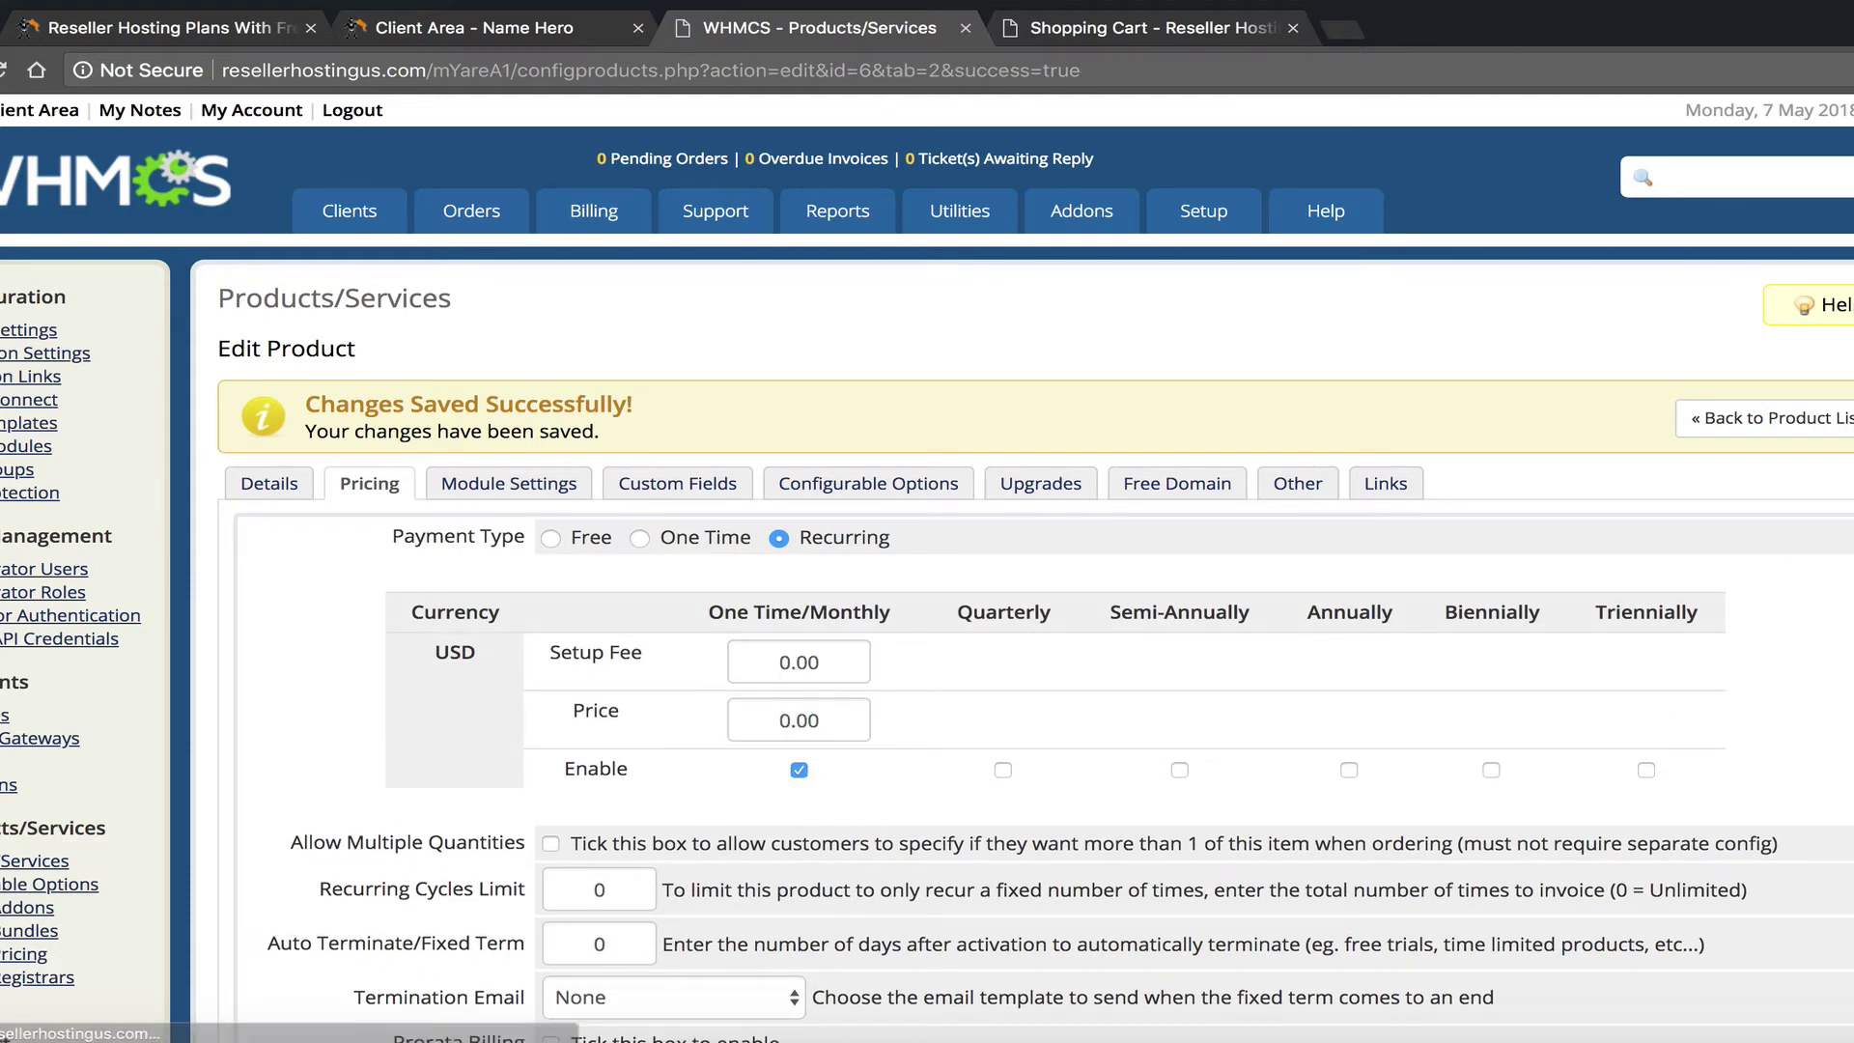
double_click(840, 720)
text(7.95)
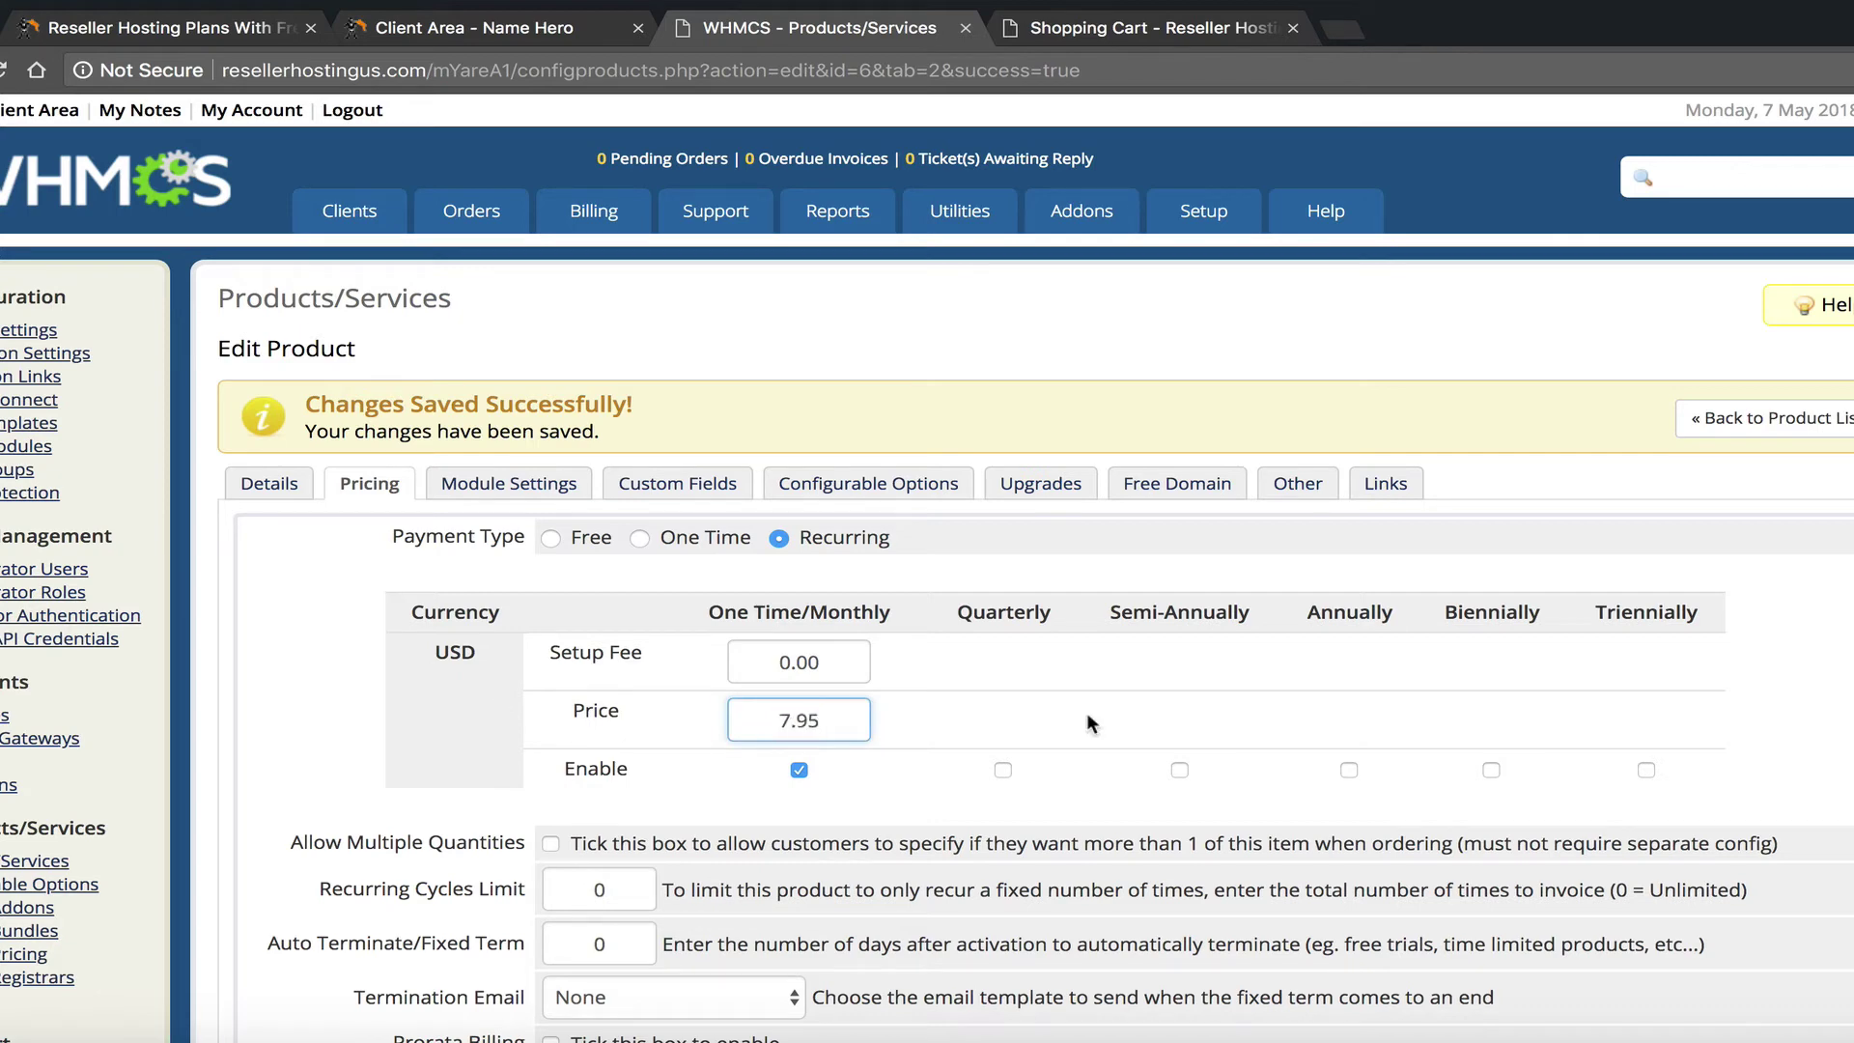
scroll(796, 689, down, 4)
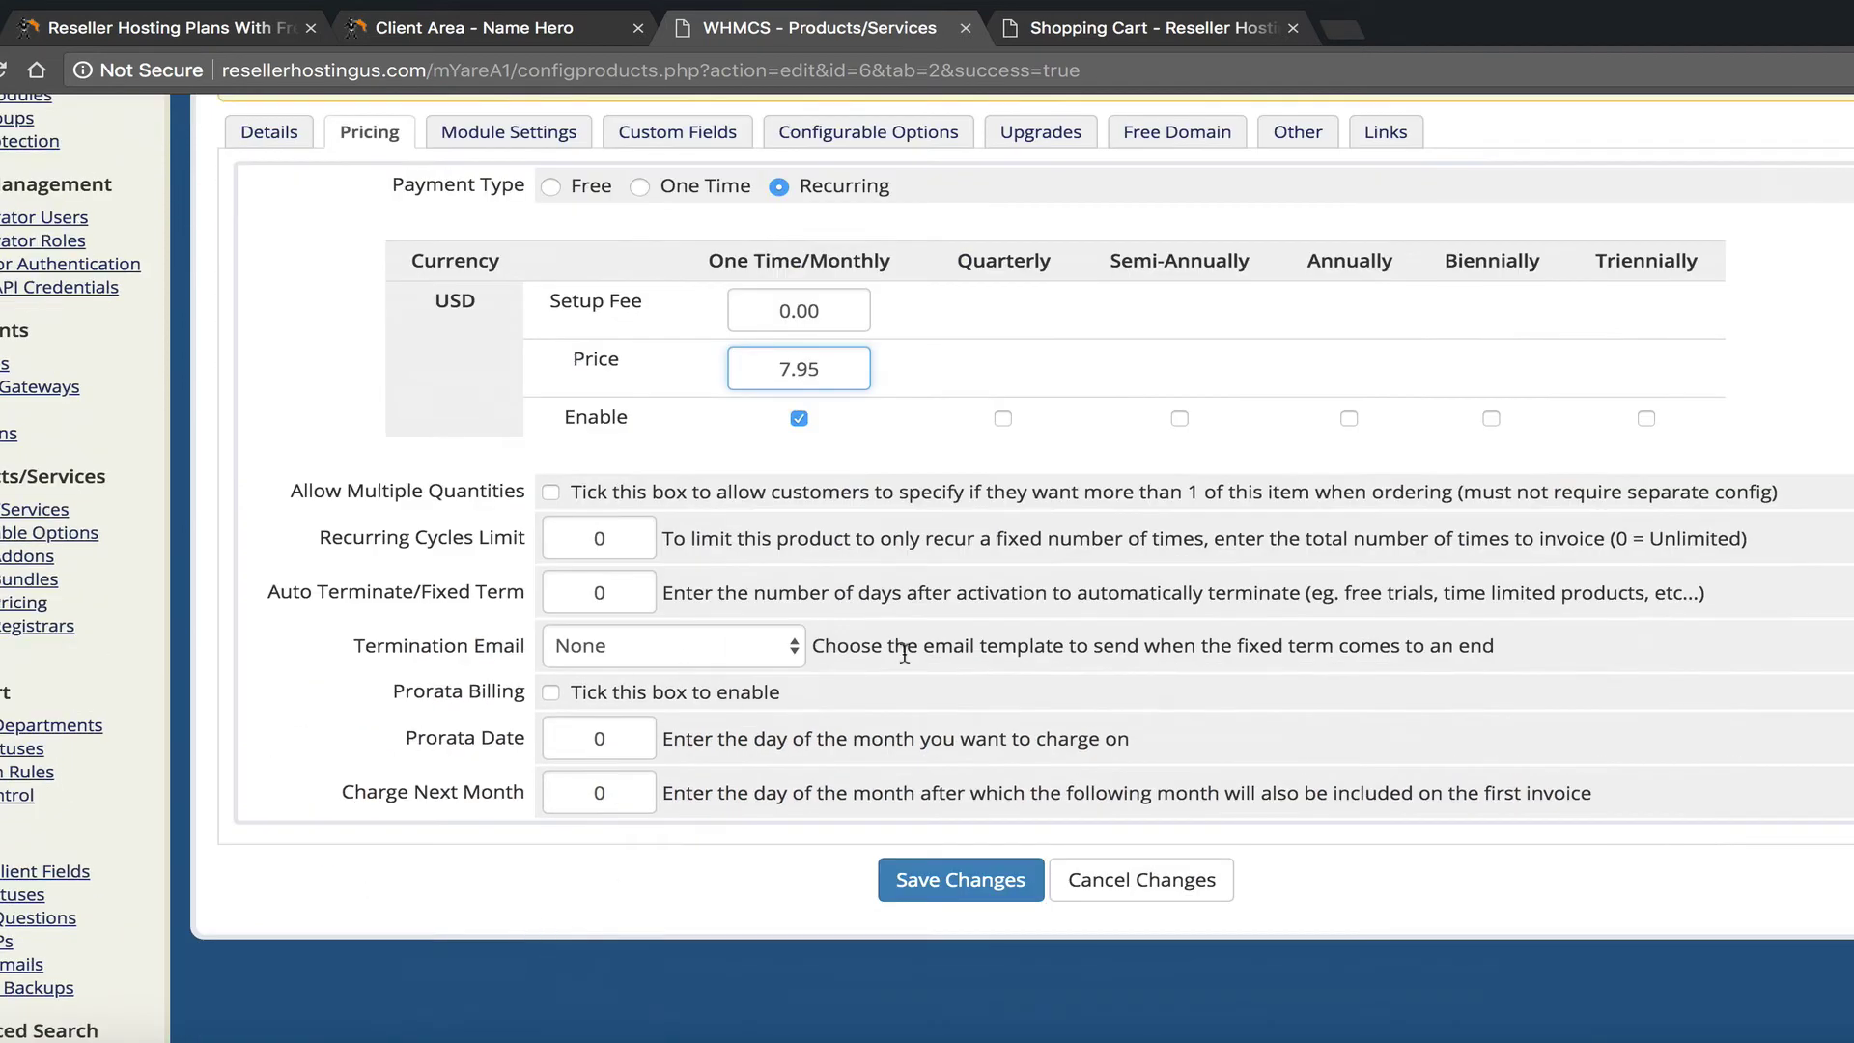
click(989, 869)
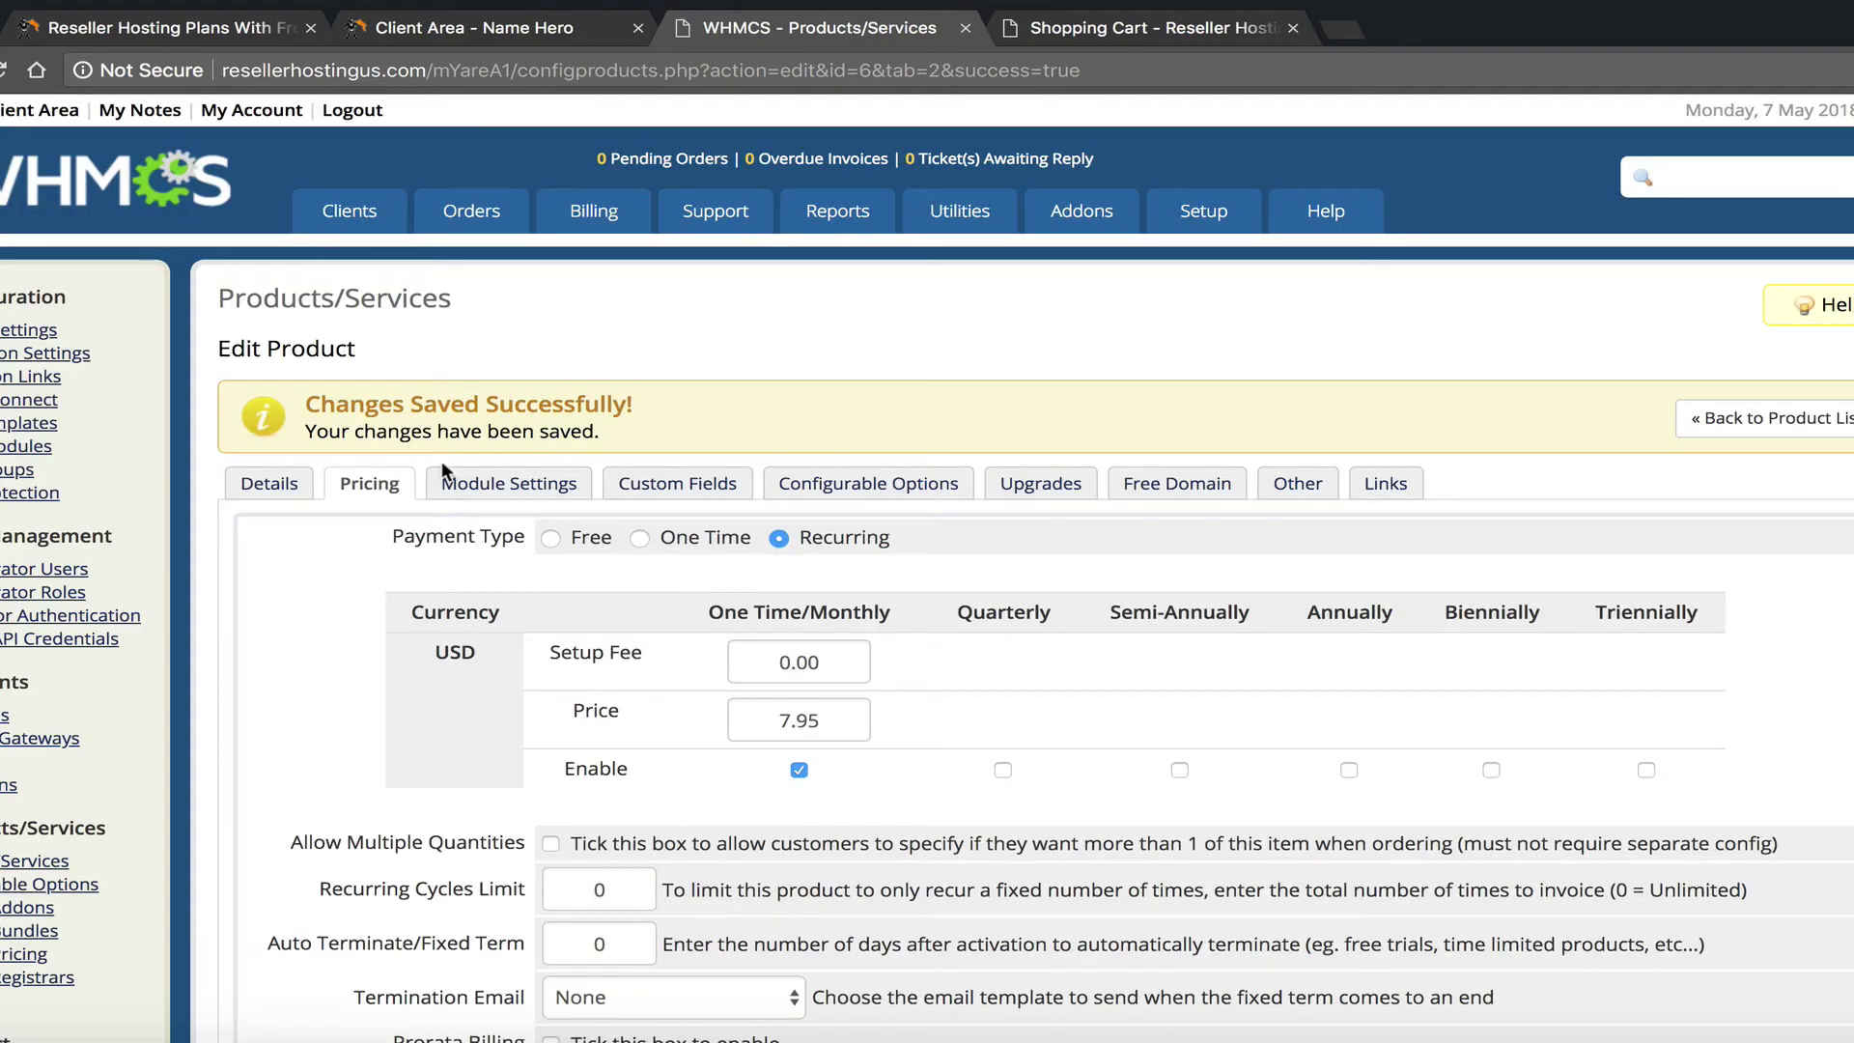
Step: Choose cPanel as the provisioning module for the Basic product
click(494, 484)
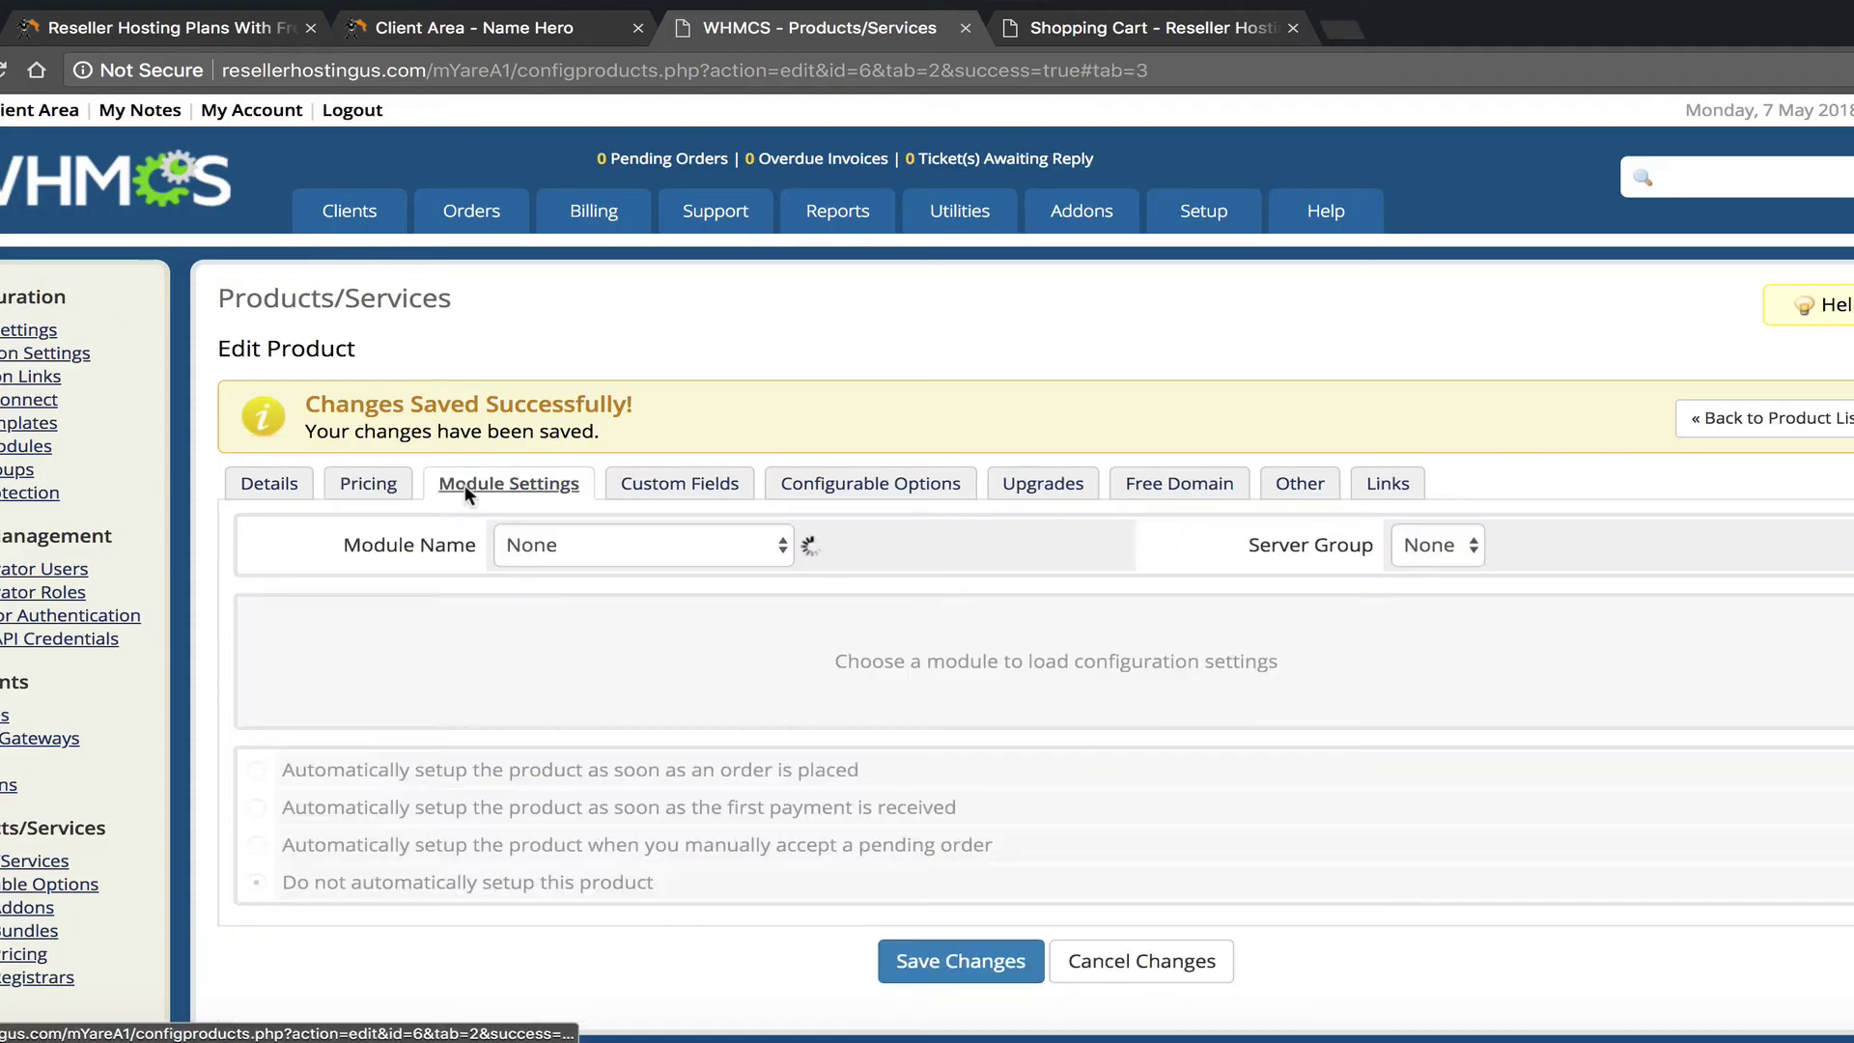
click(589, 541)
click(587, 643)
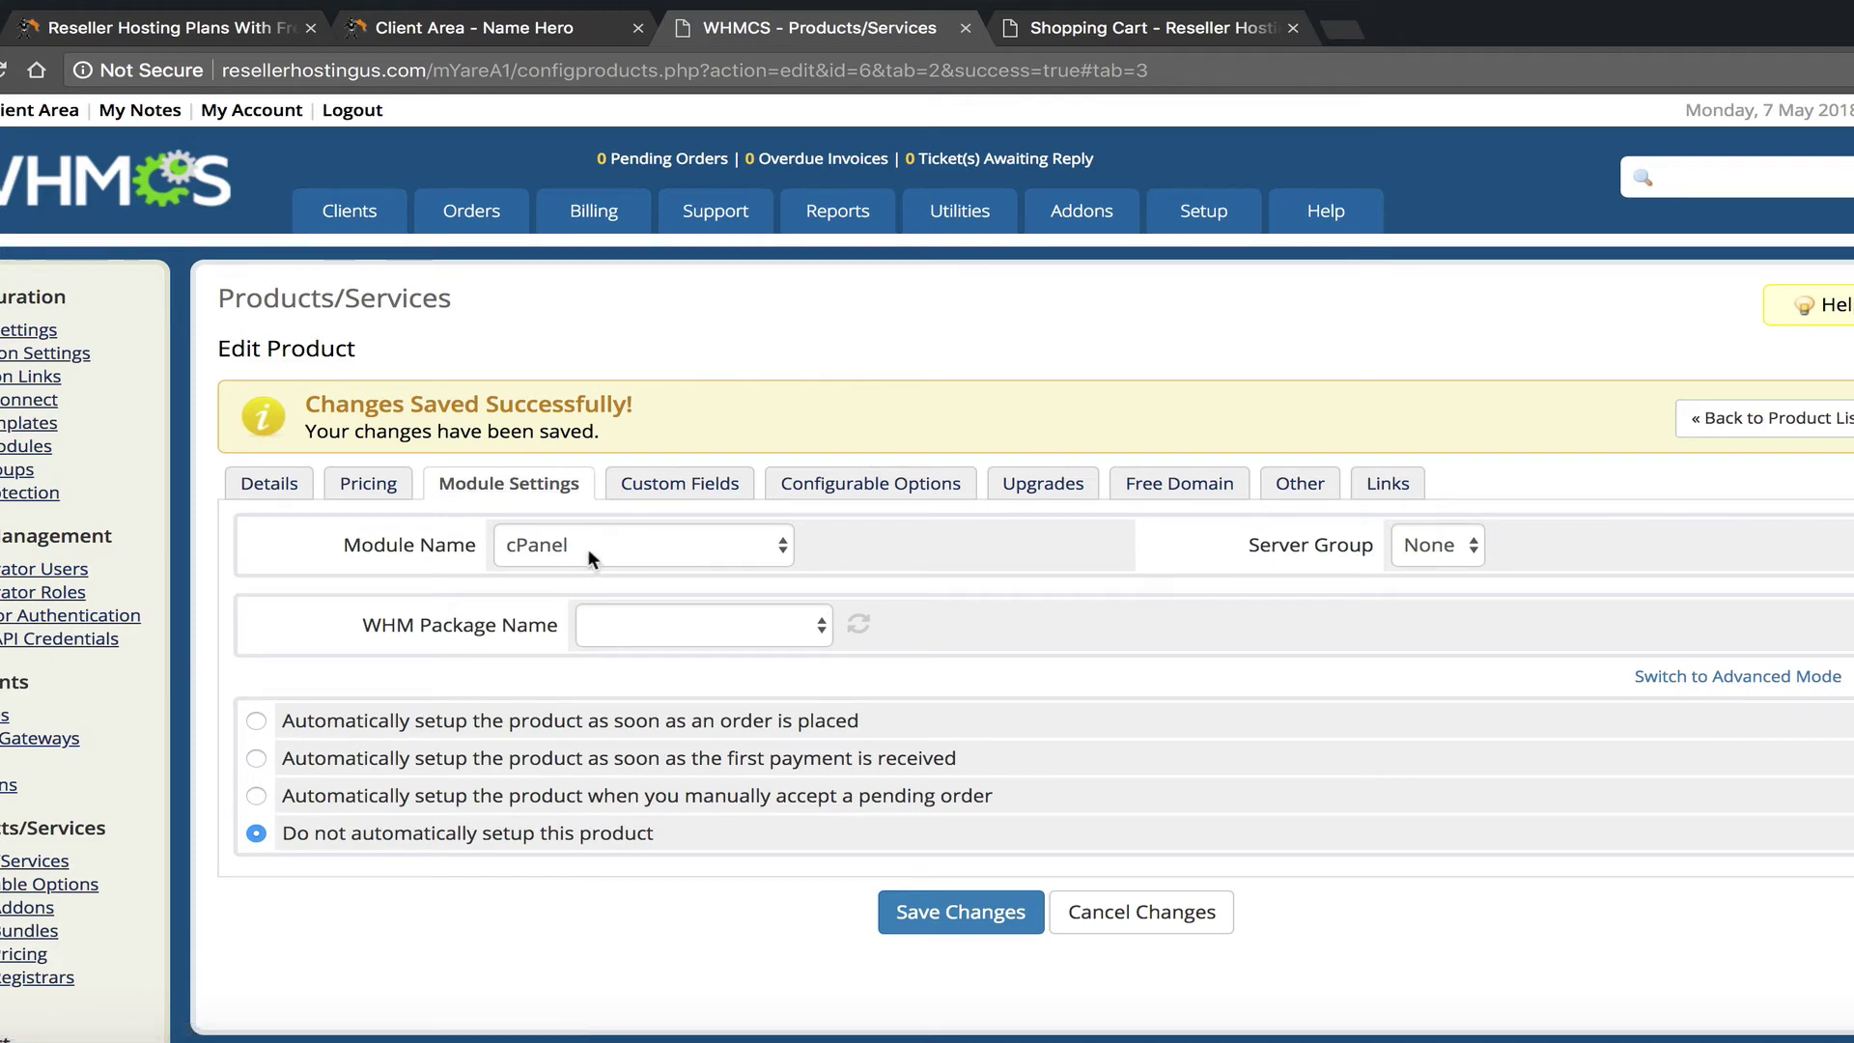
Step: Switch to the Name Hero client area, log in to WHM from there, and start a new package named Basic
click(465, 42)
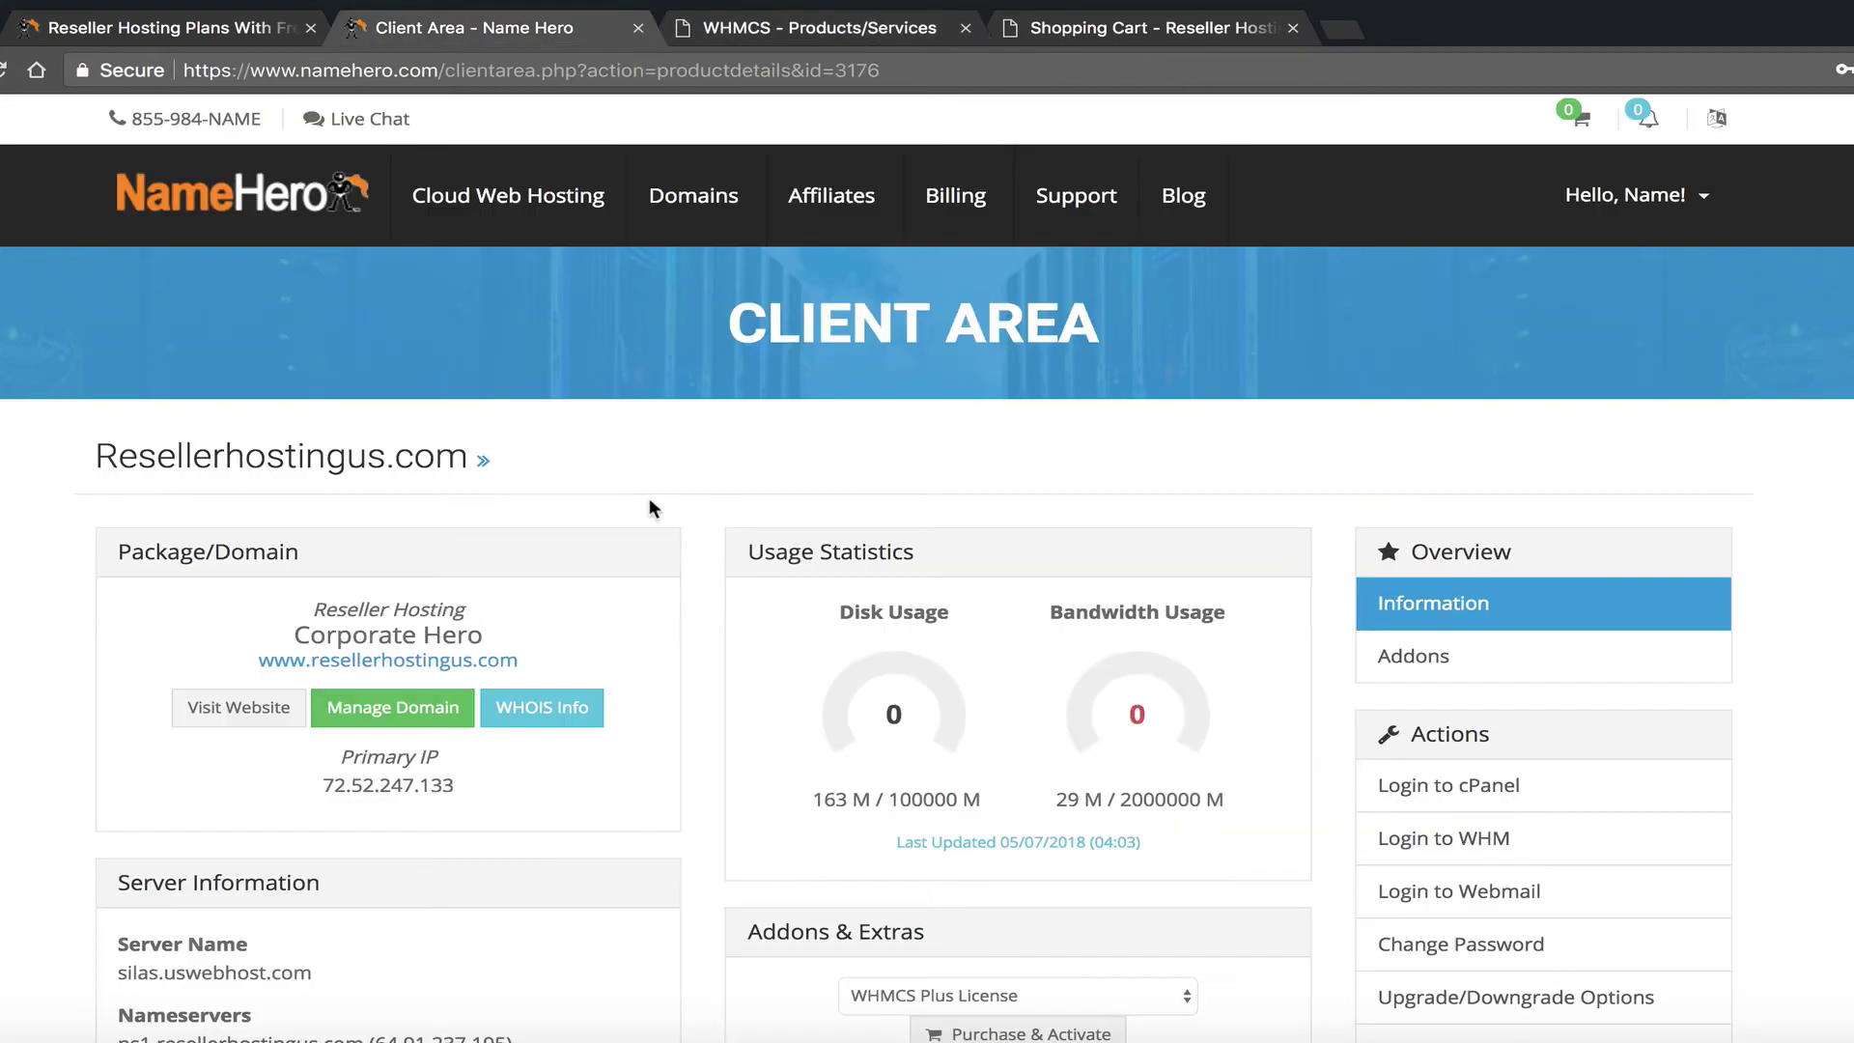
click(1570, 834)
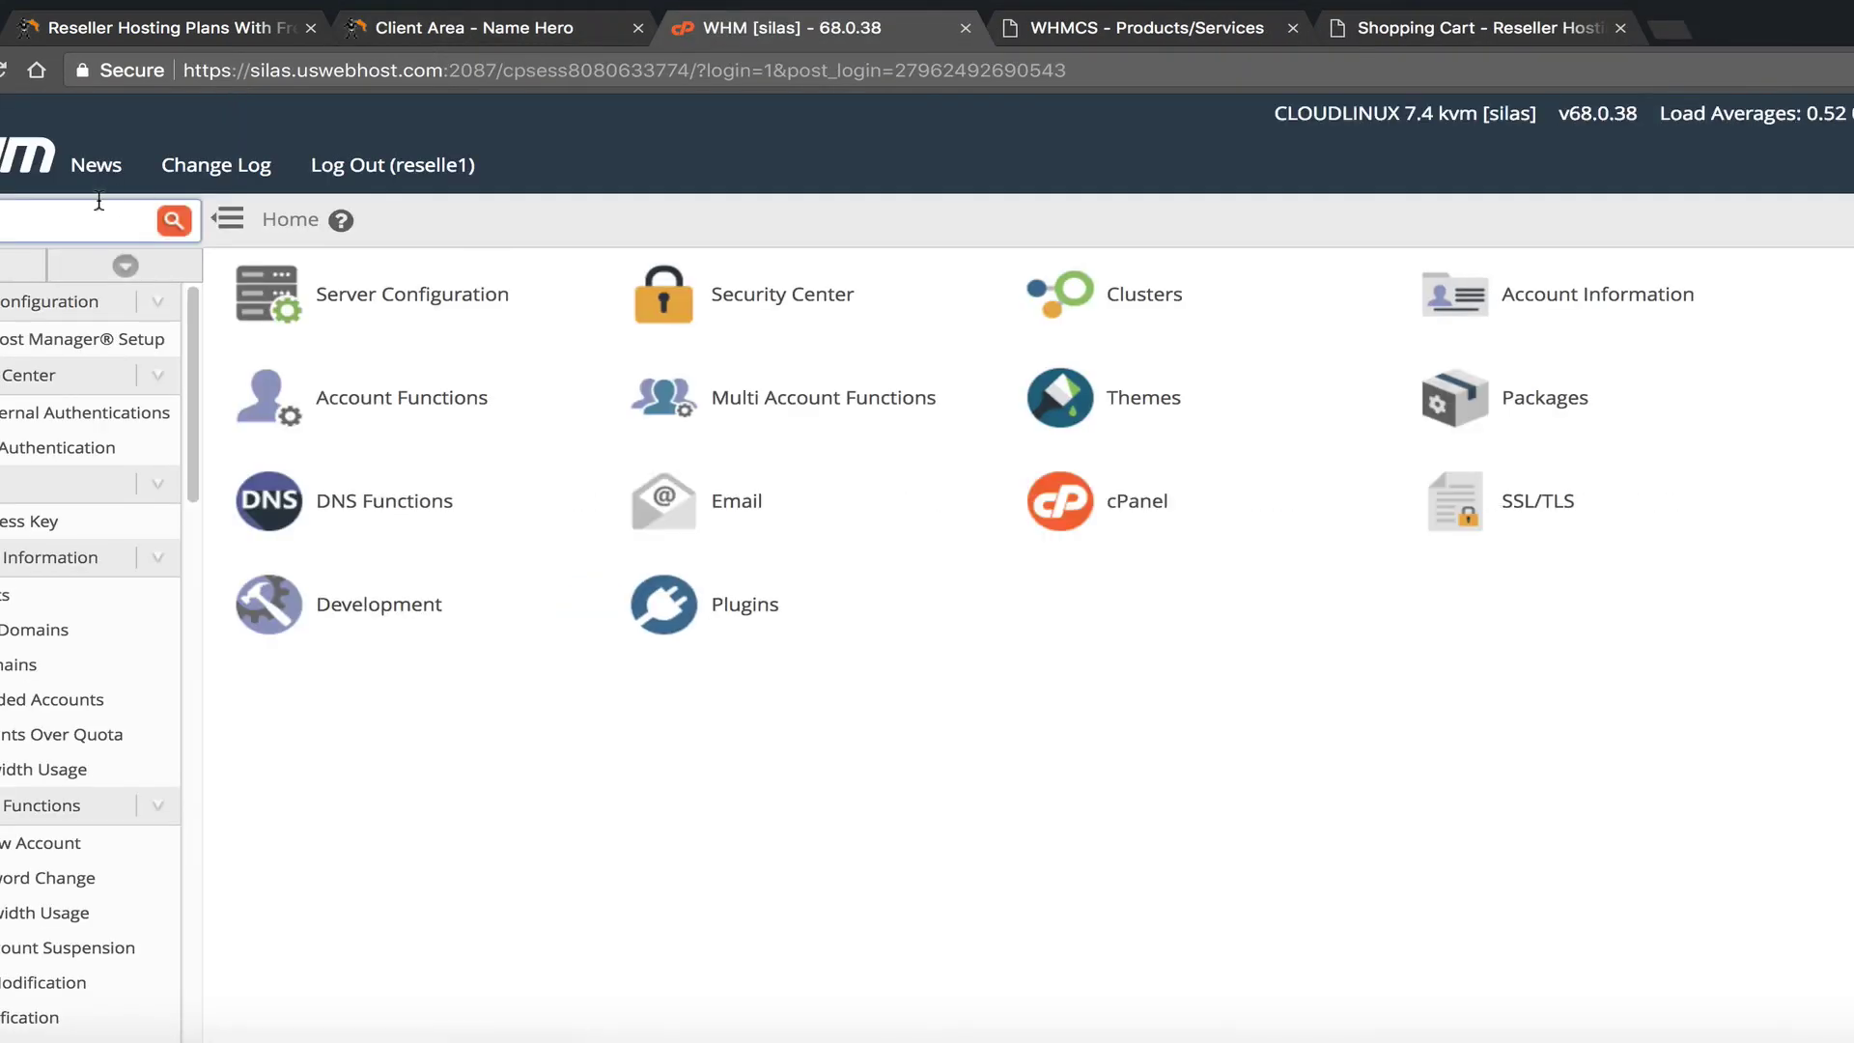
click(135, 488)
click(857, 421)
text(Basic)
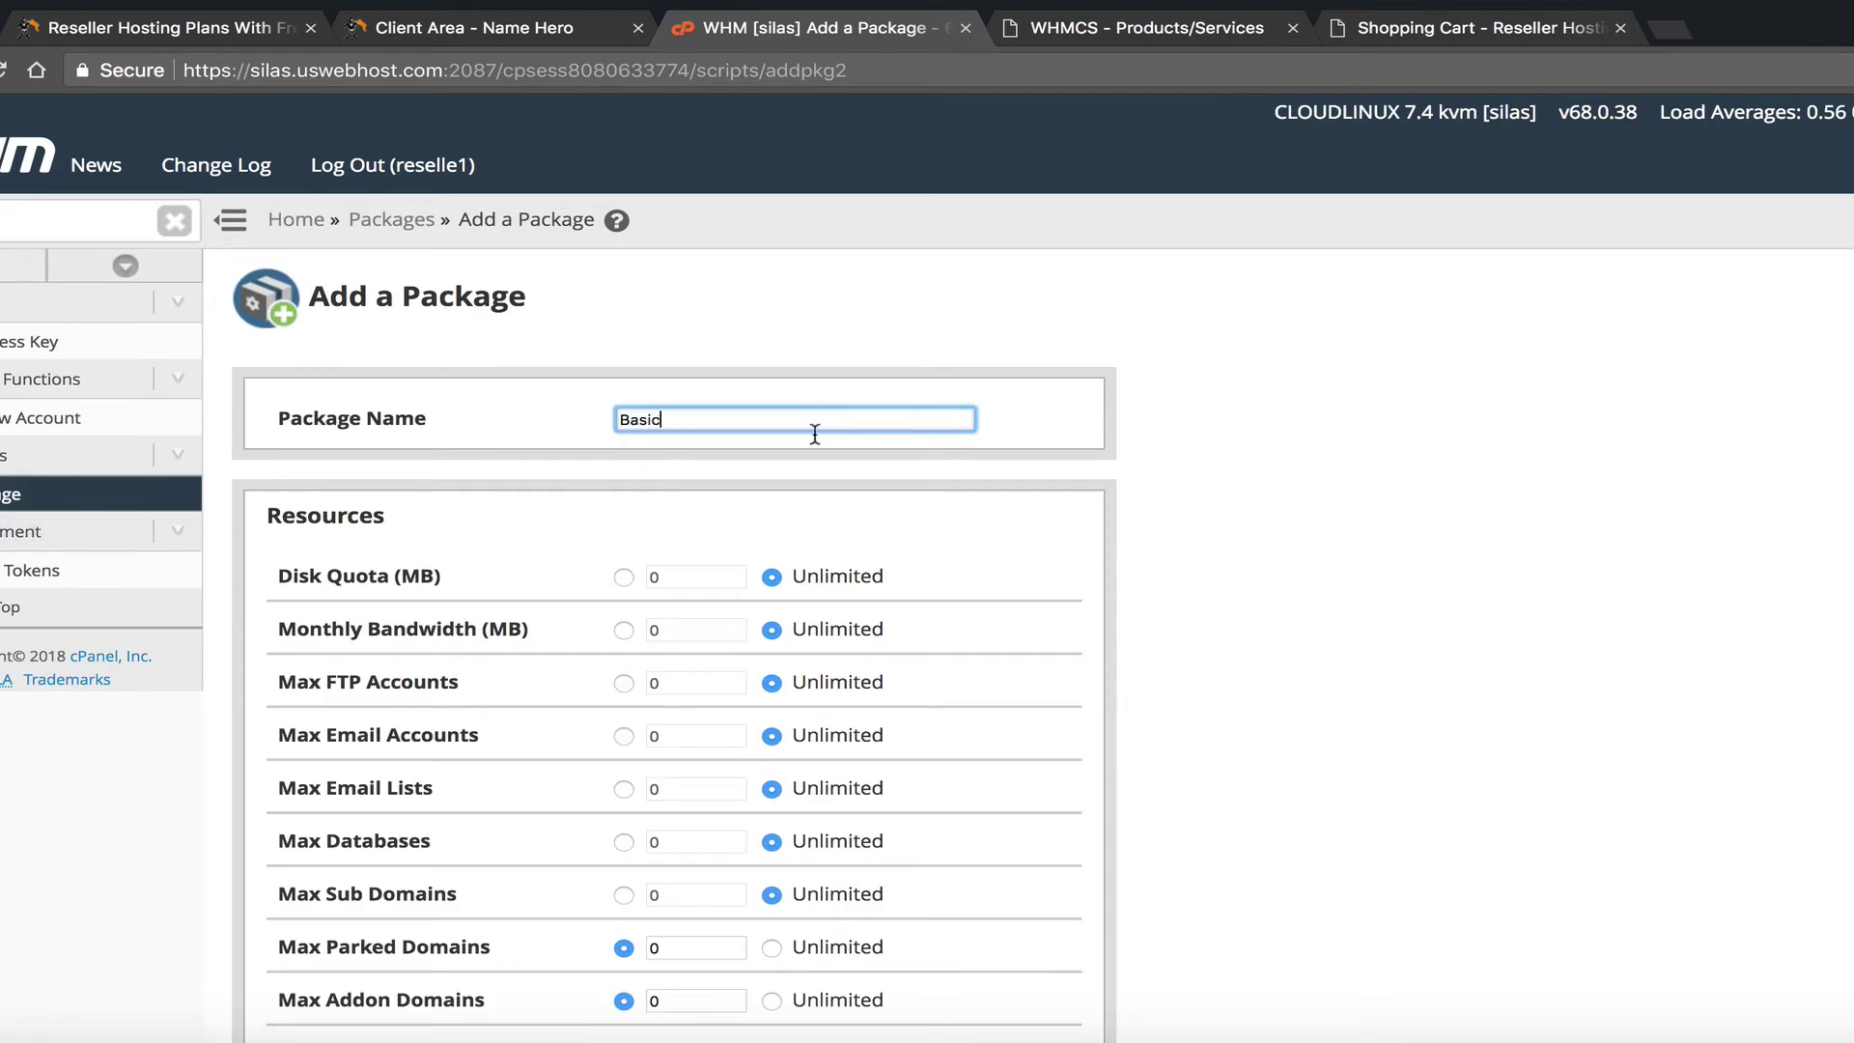
Step: Give the Basic package a 50000 MB disk quota and 500 MB monthly bandwidth, checking the WHMCS product description, and add it
click(624, 578)
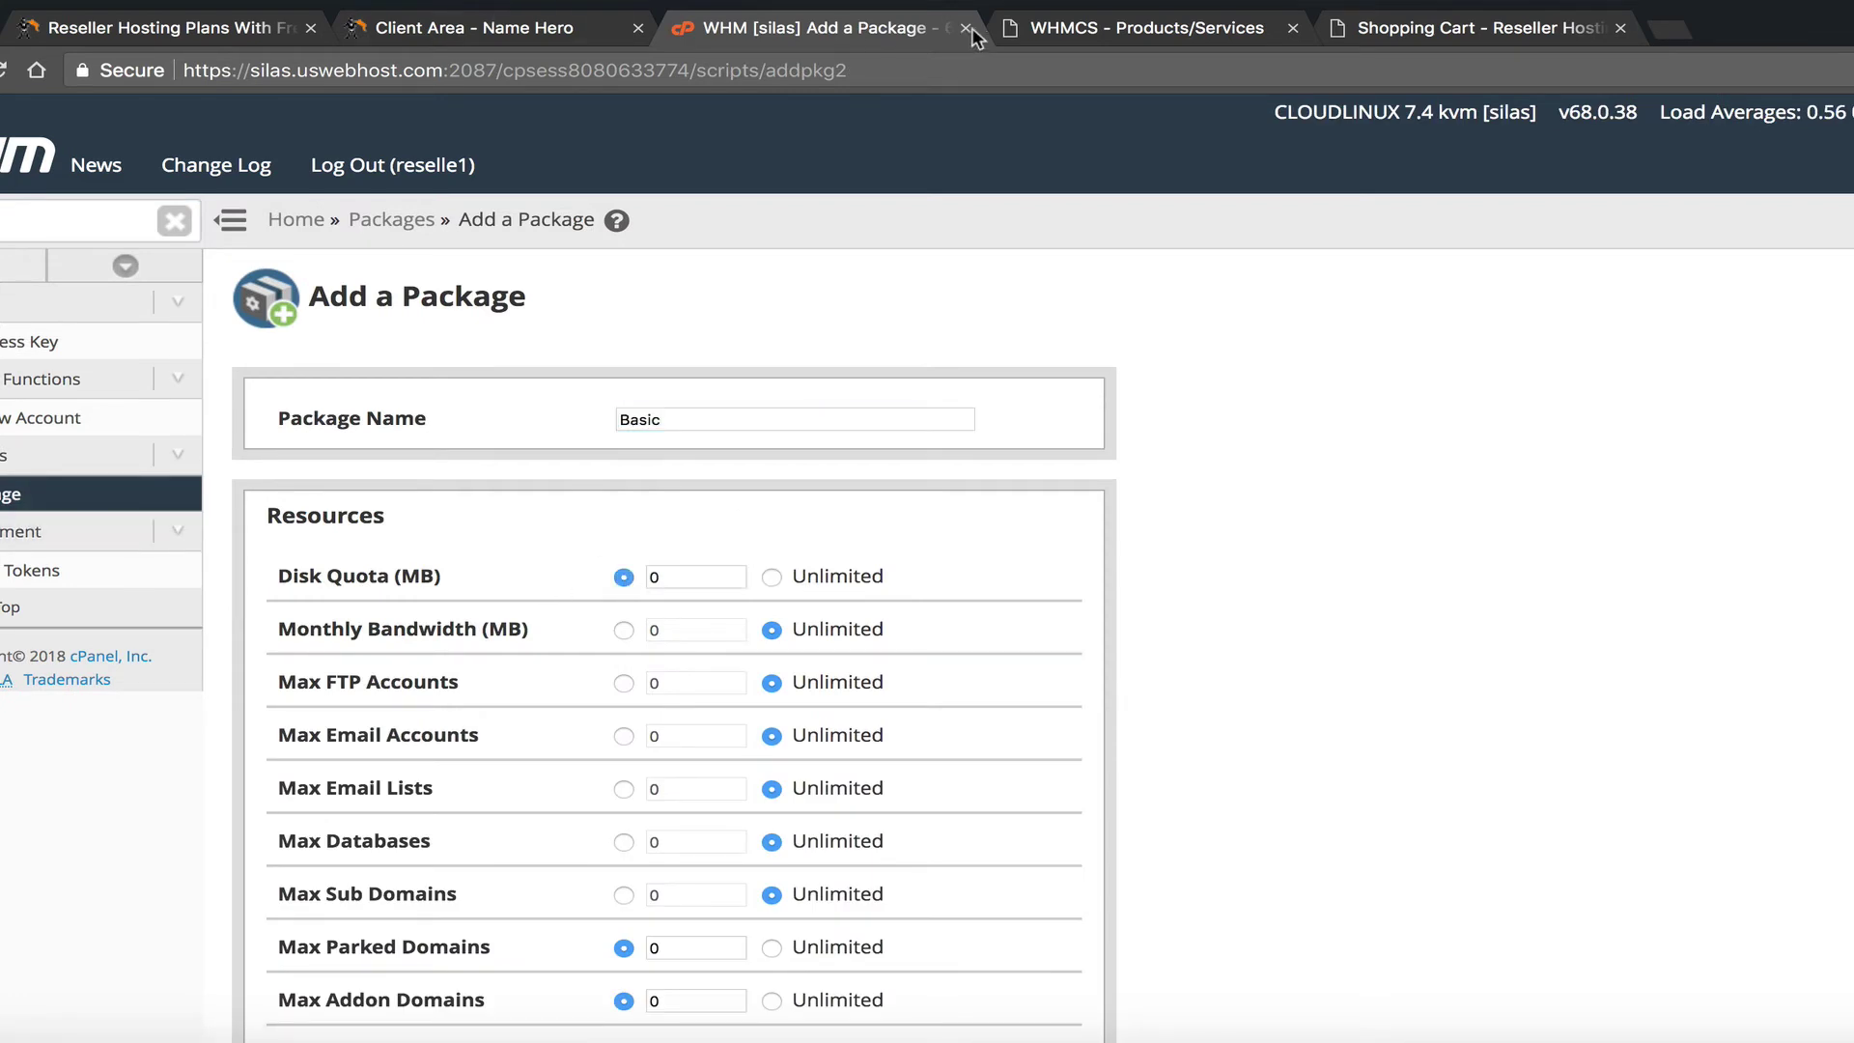
click(1111, 29)
click(270, 483)
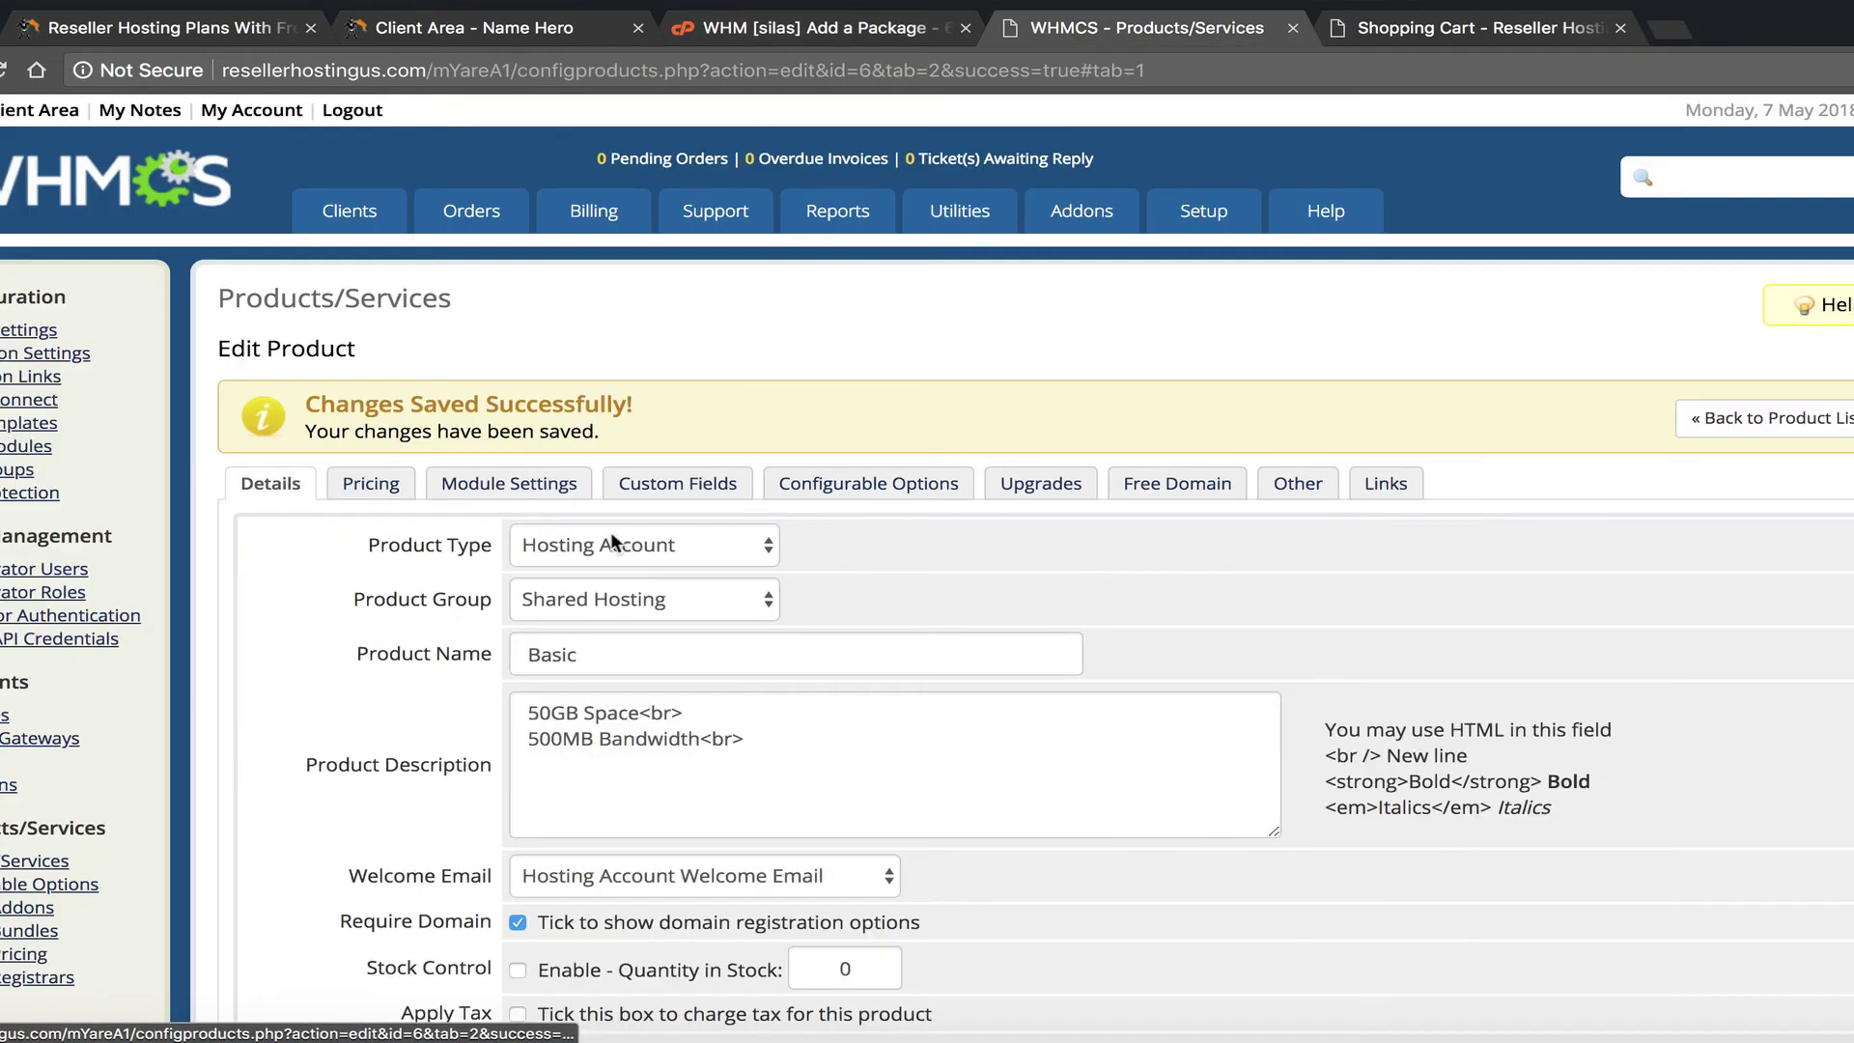
click(764, 25)
click(696, 567)
text(5)
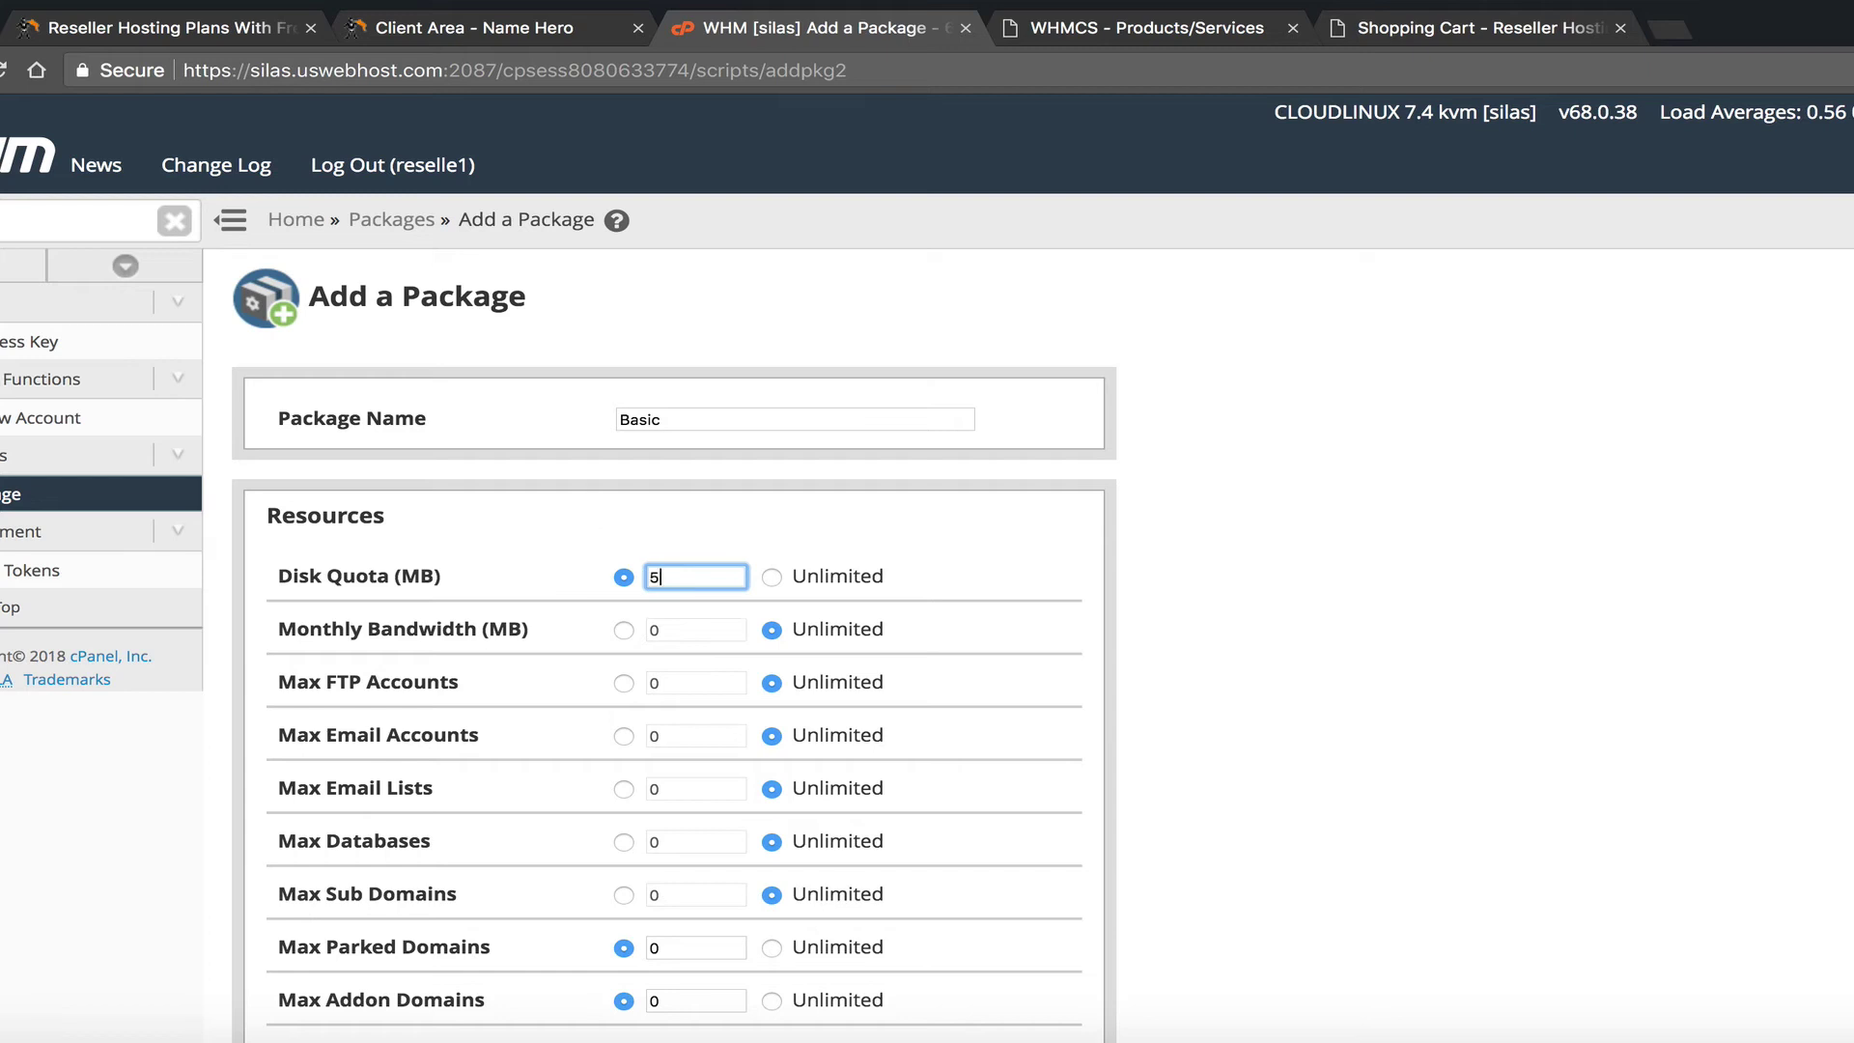
text(0000)
click(624, 629)
text(500)
scroll(780, 493, down, 1)
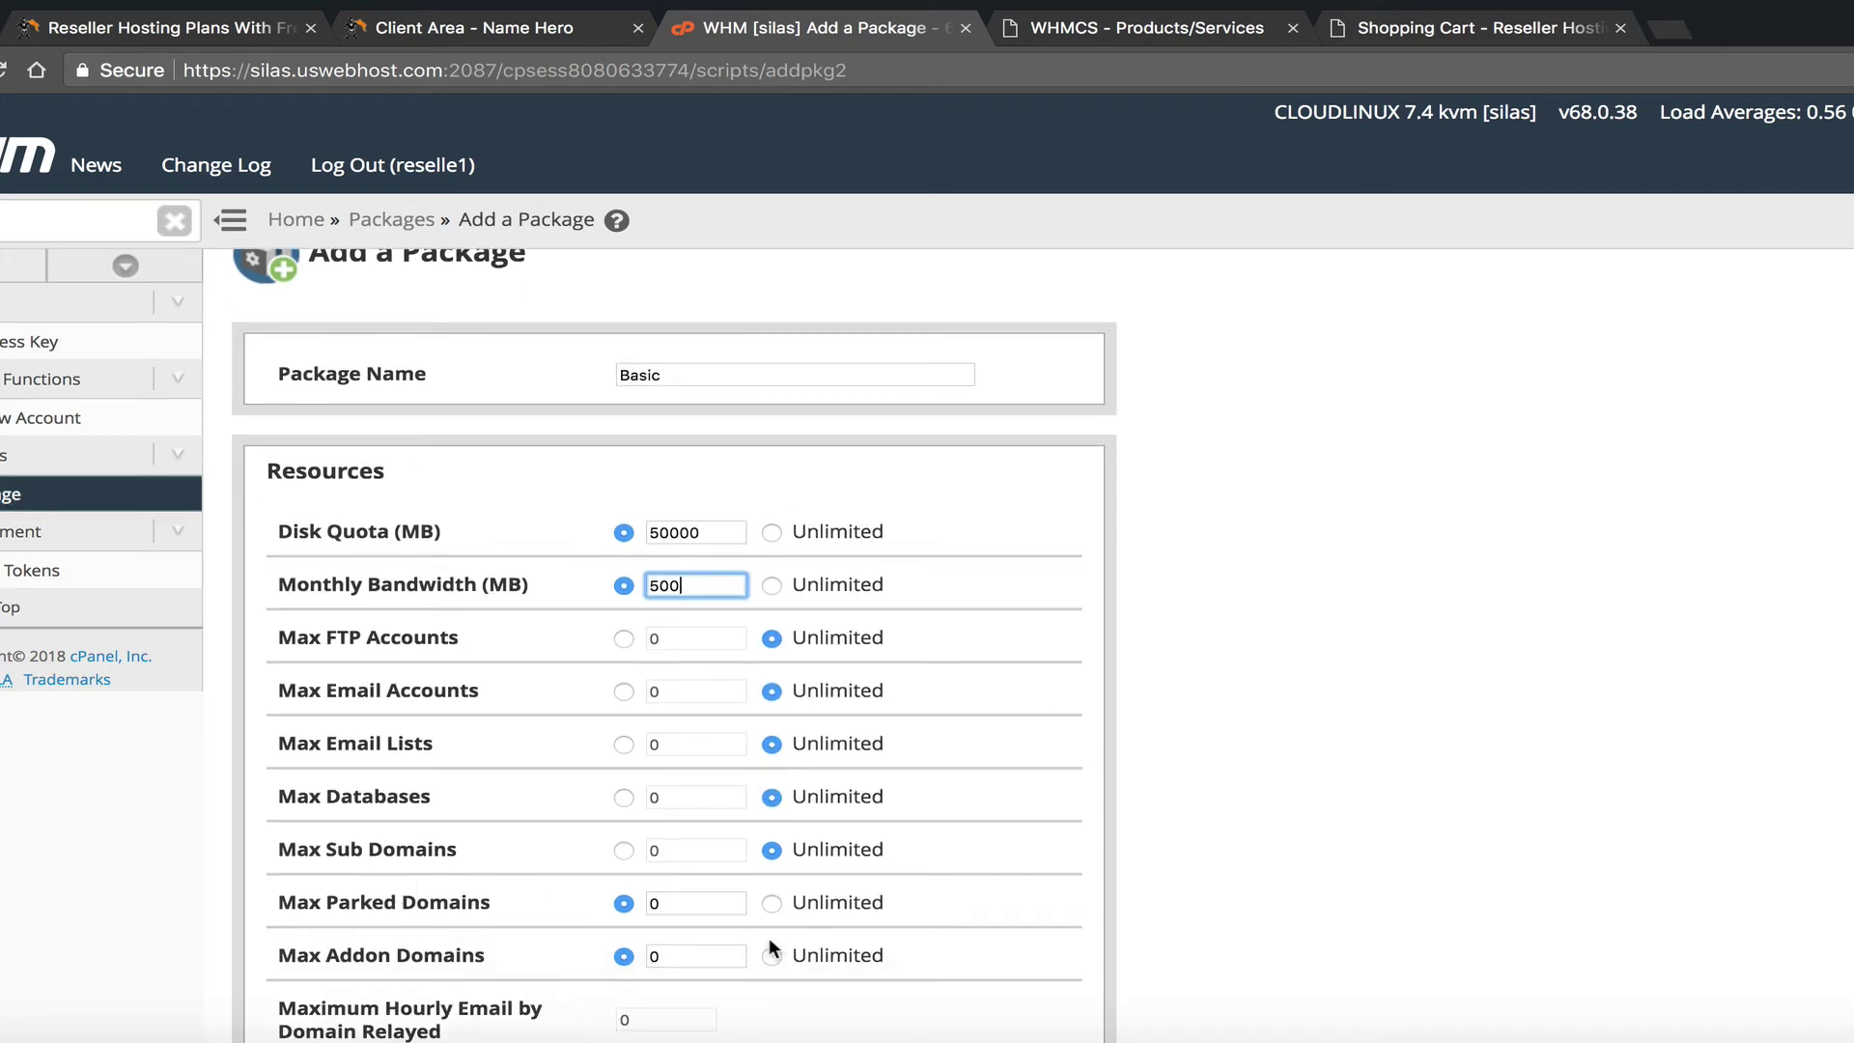
scroll(521, 788, down, 10)
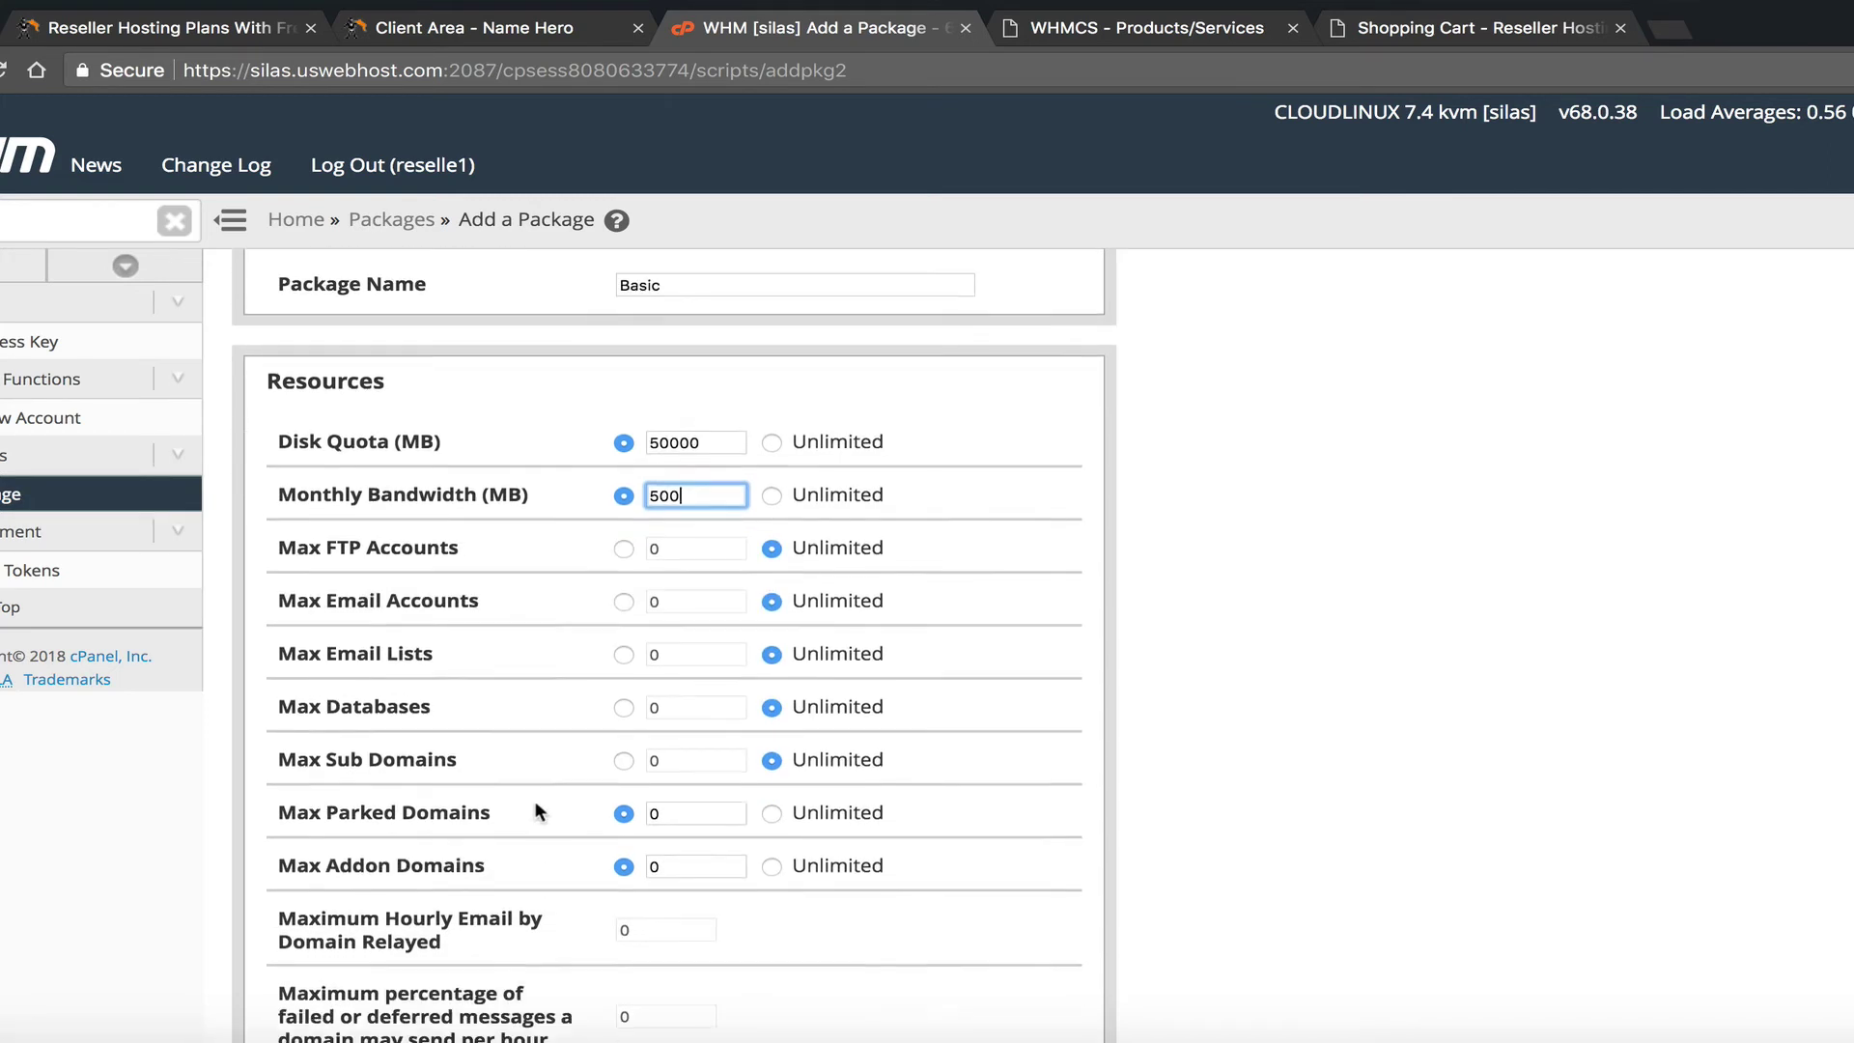
click(359, 975)
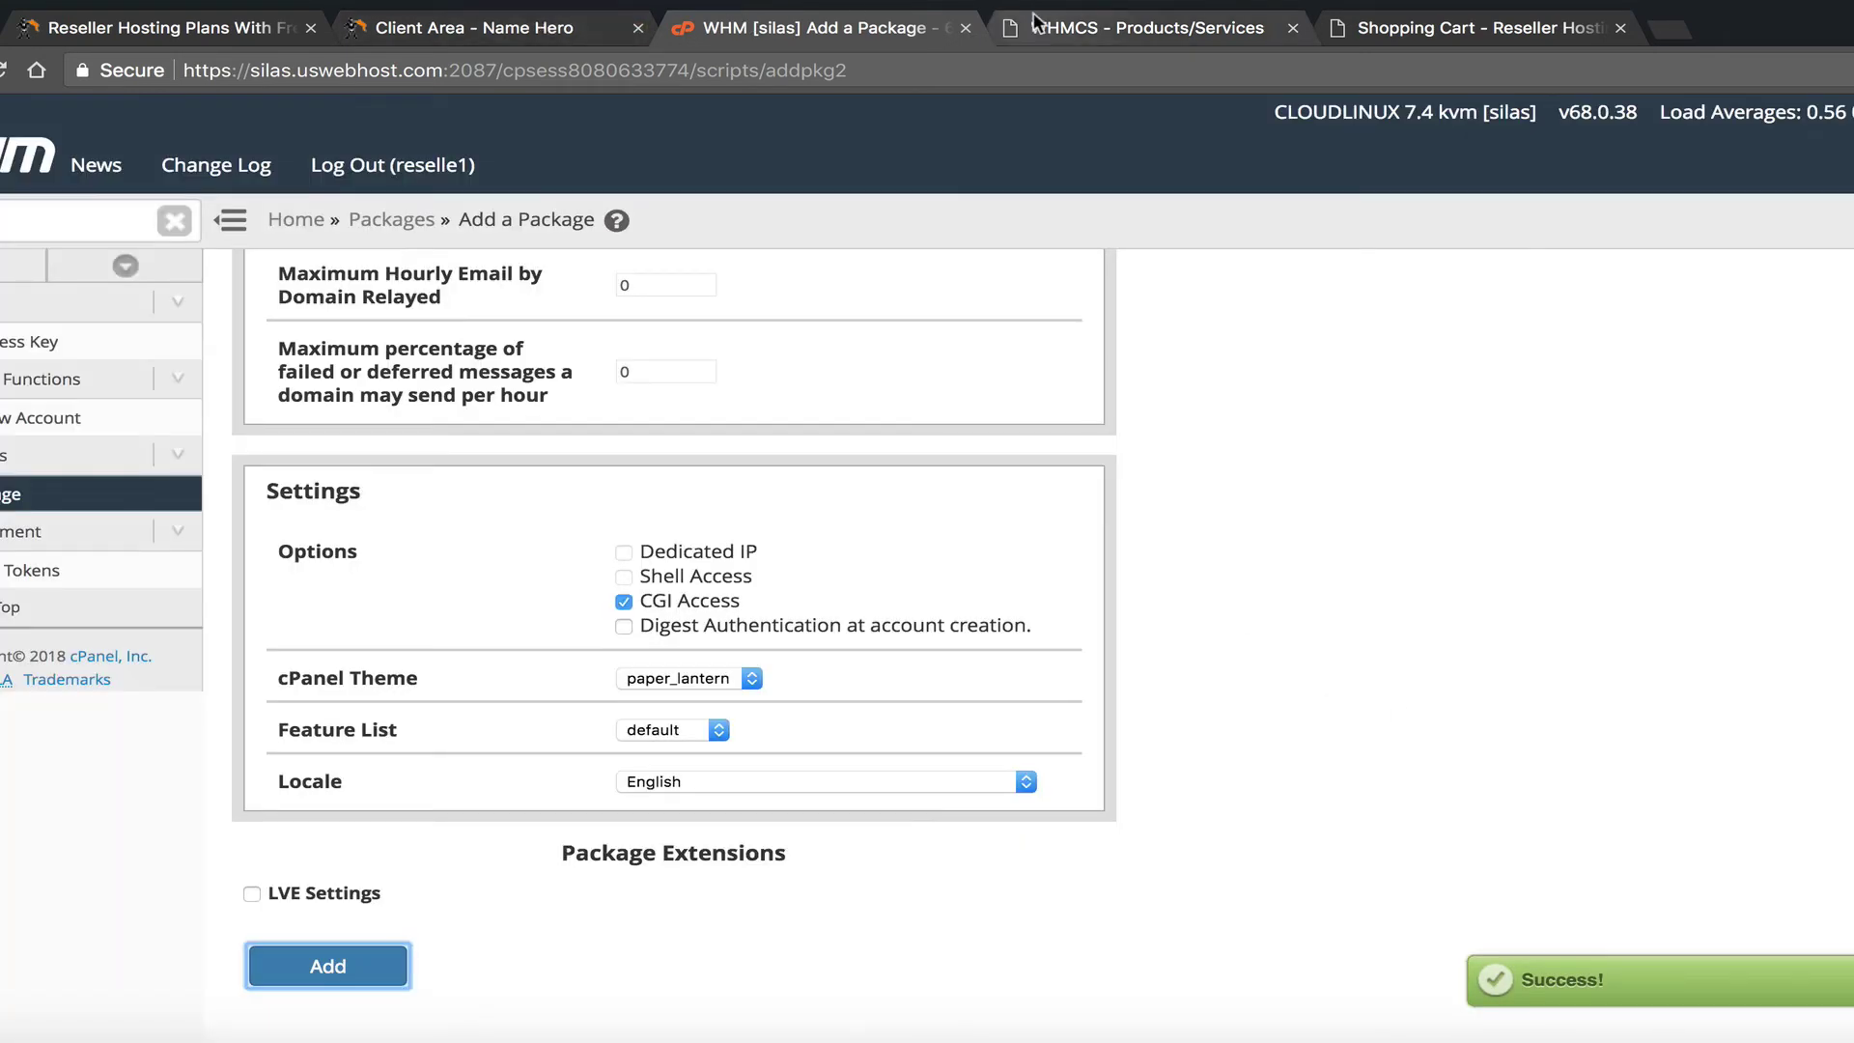
Step: Back in WHMCS, assign WHM package Basic to the product, set automatic setup once the first payment is received, and save
click(1034, 21)
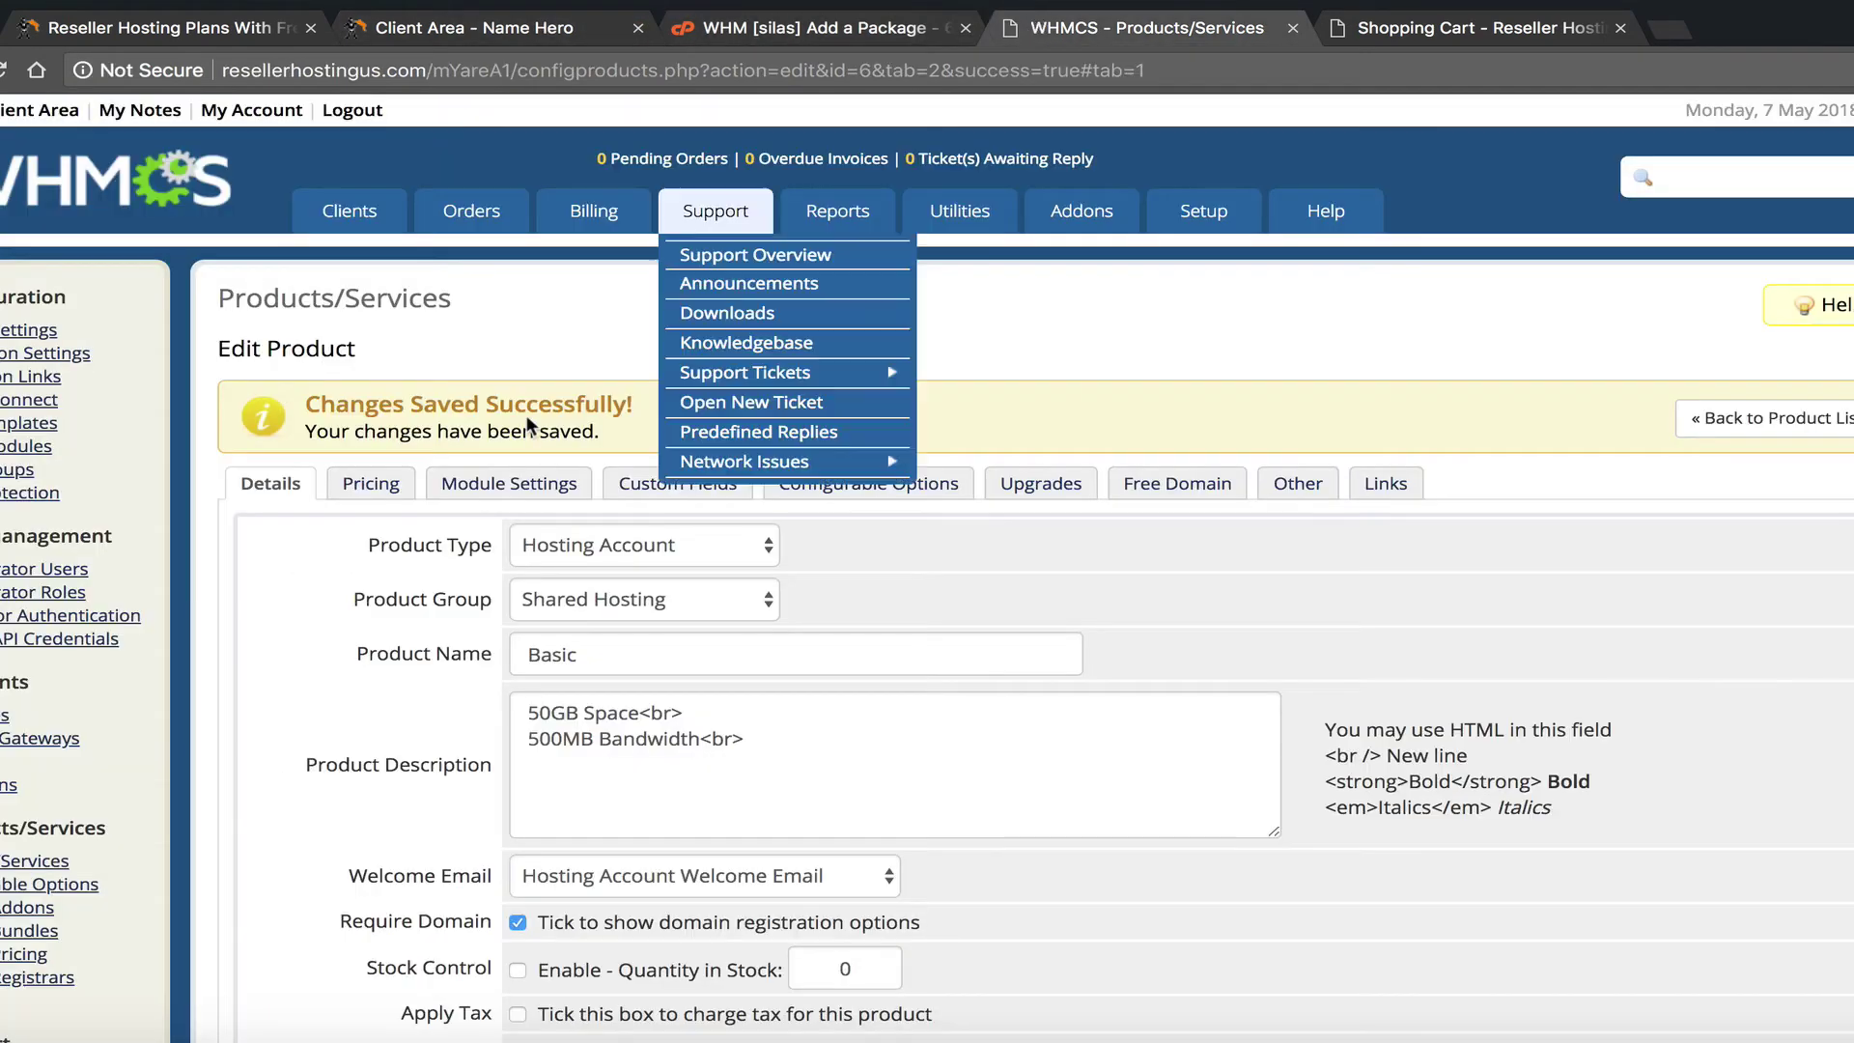
click(509, 483)
click(850, 626)
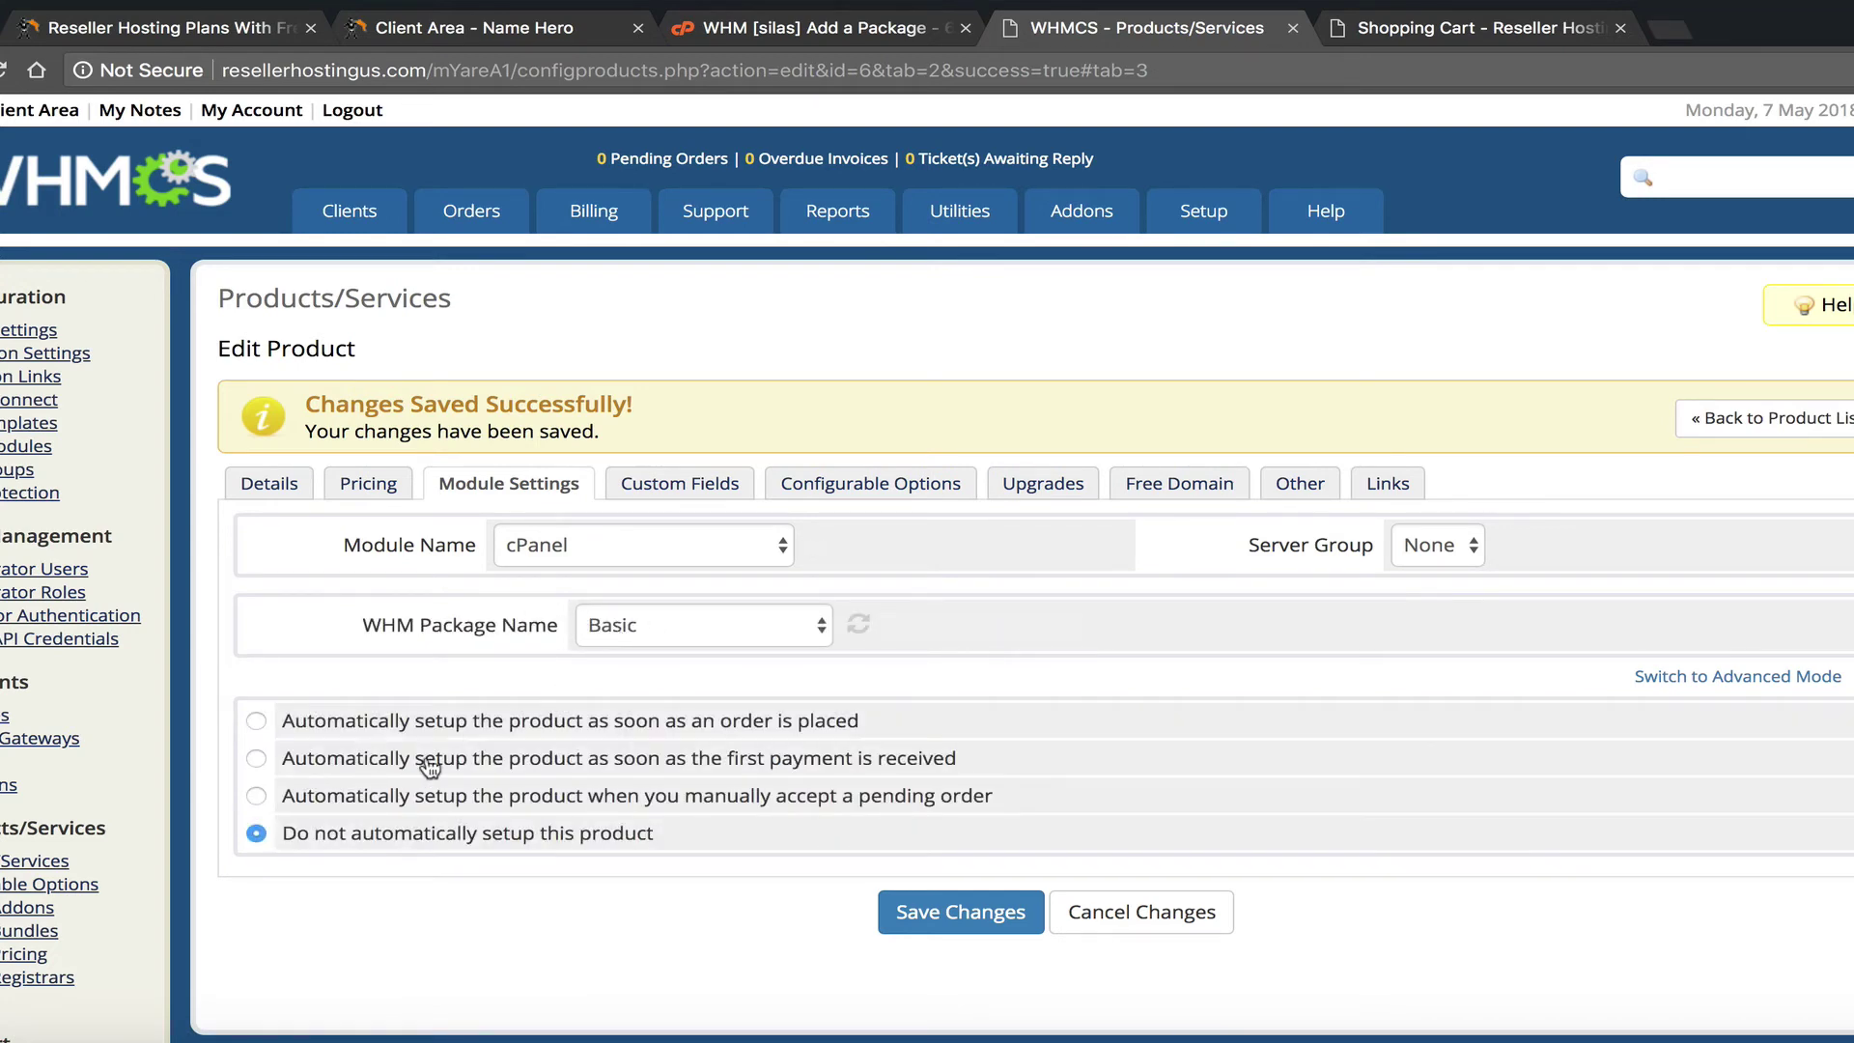
click(755, 759)
click(942, 908)
Step: Switch to the storefront, empty the shopping cart, and go to the portal home page
click(1503, 37)
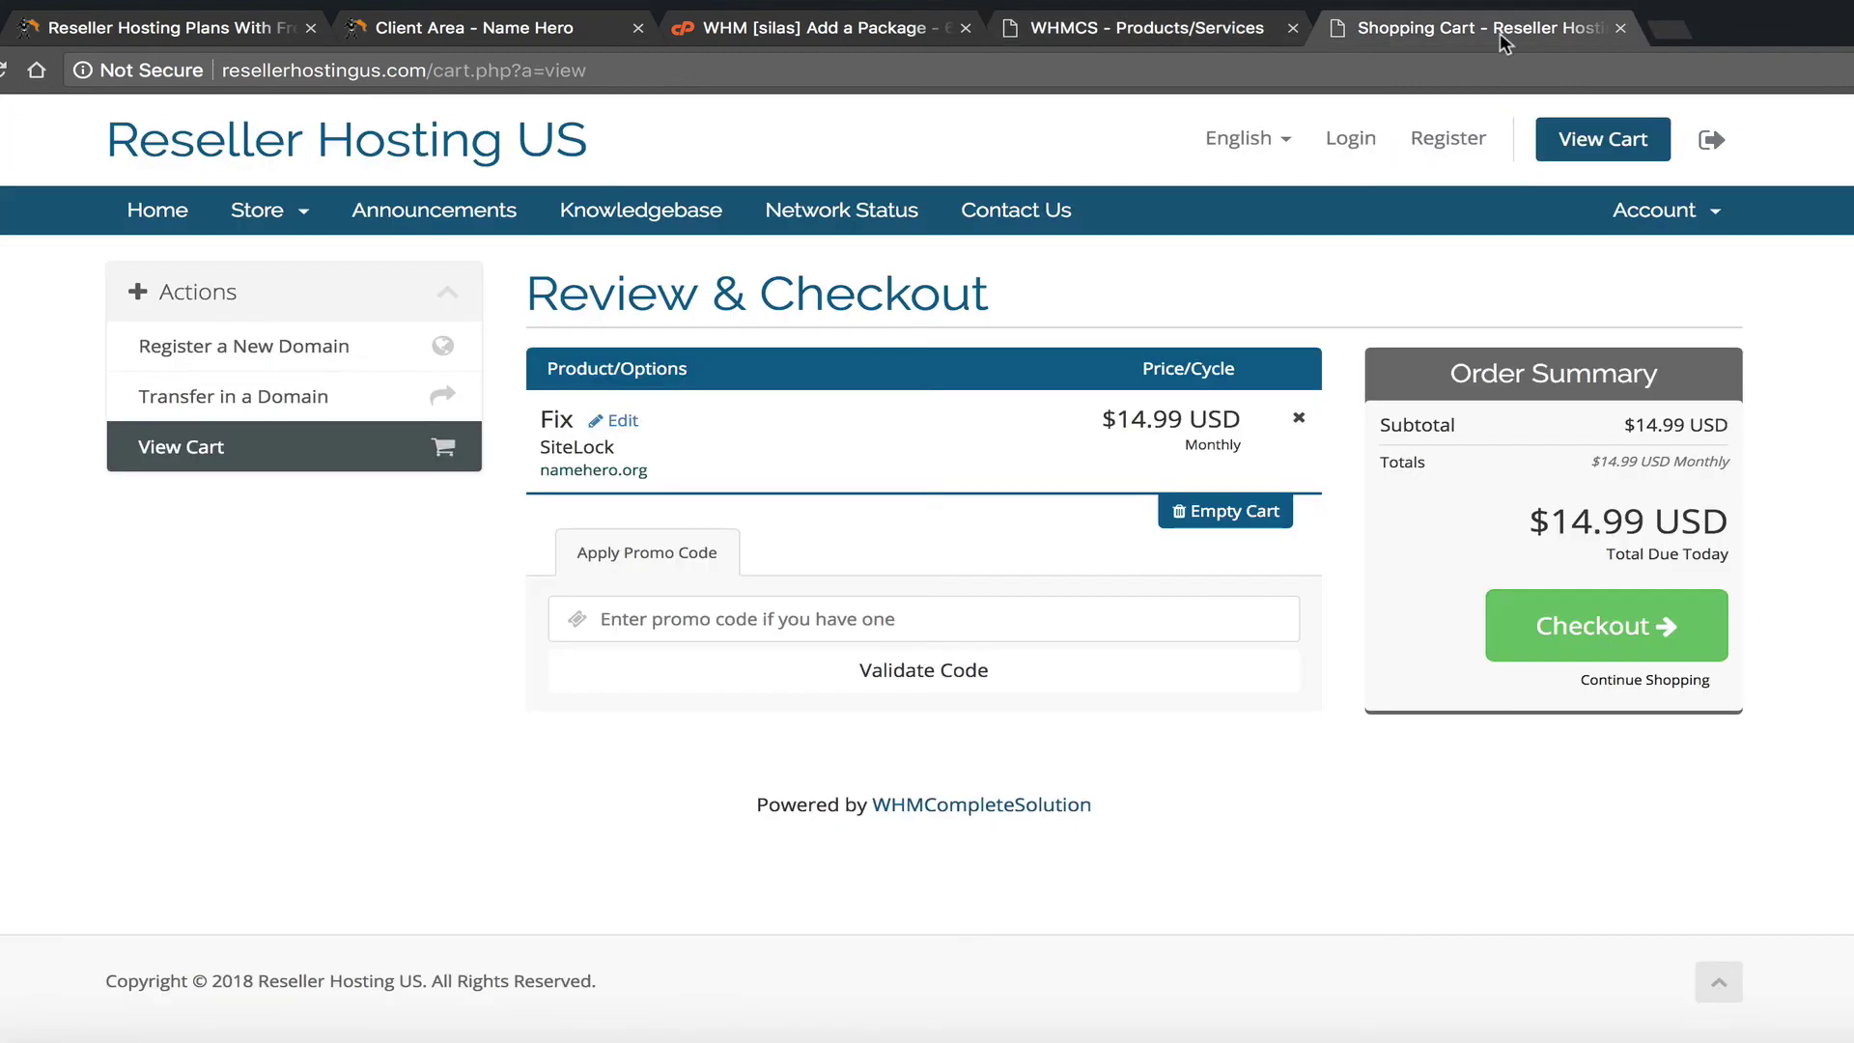
click(1228, 511)
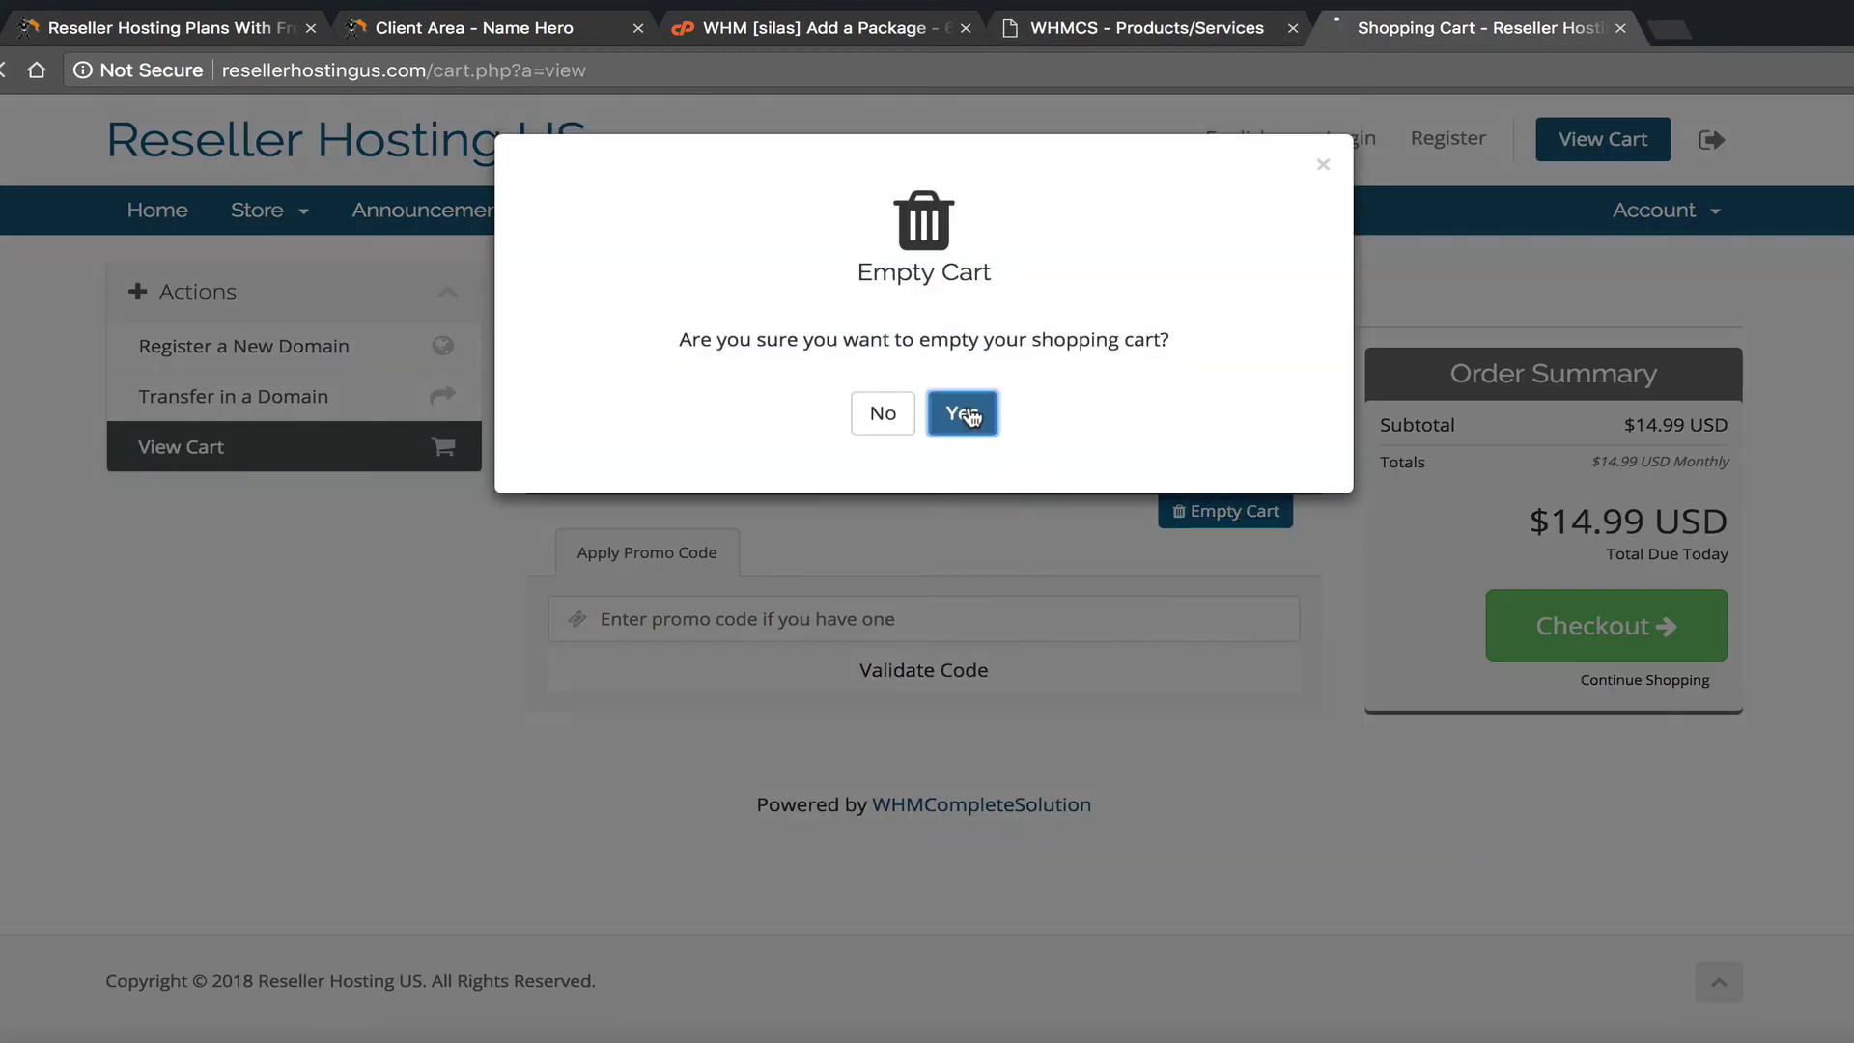
click(963, 415)
click(158, 212)
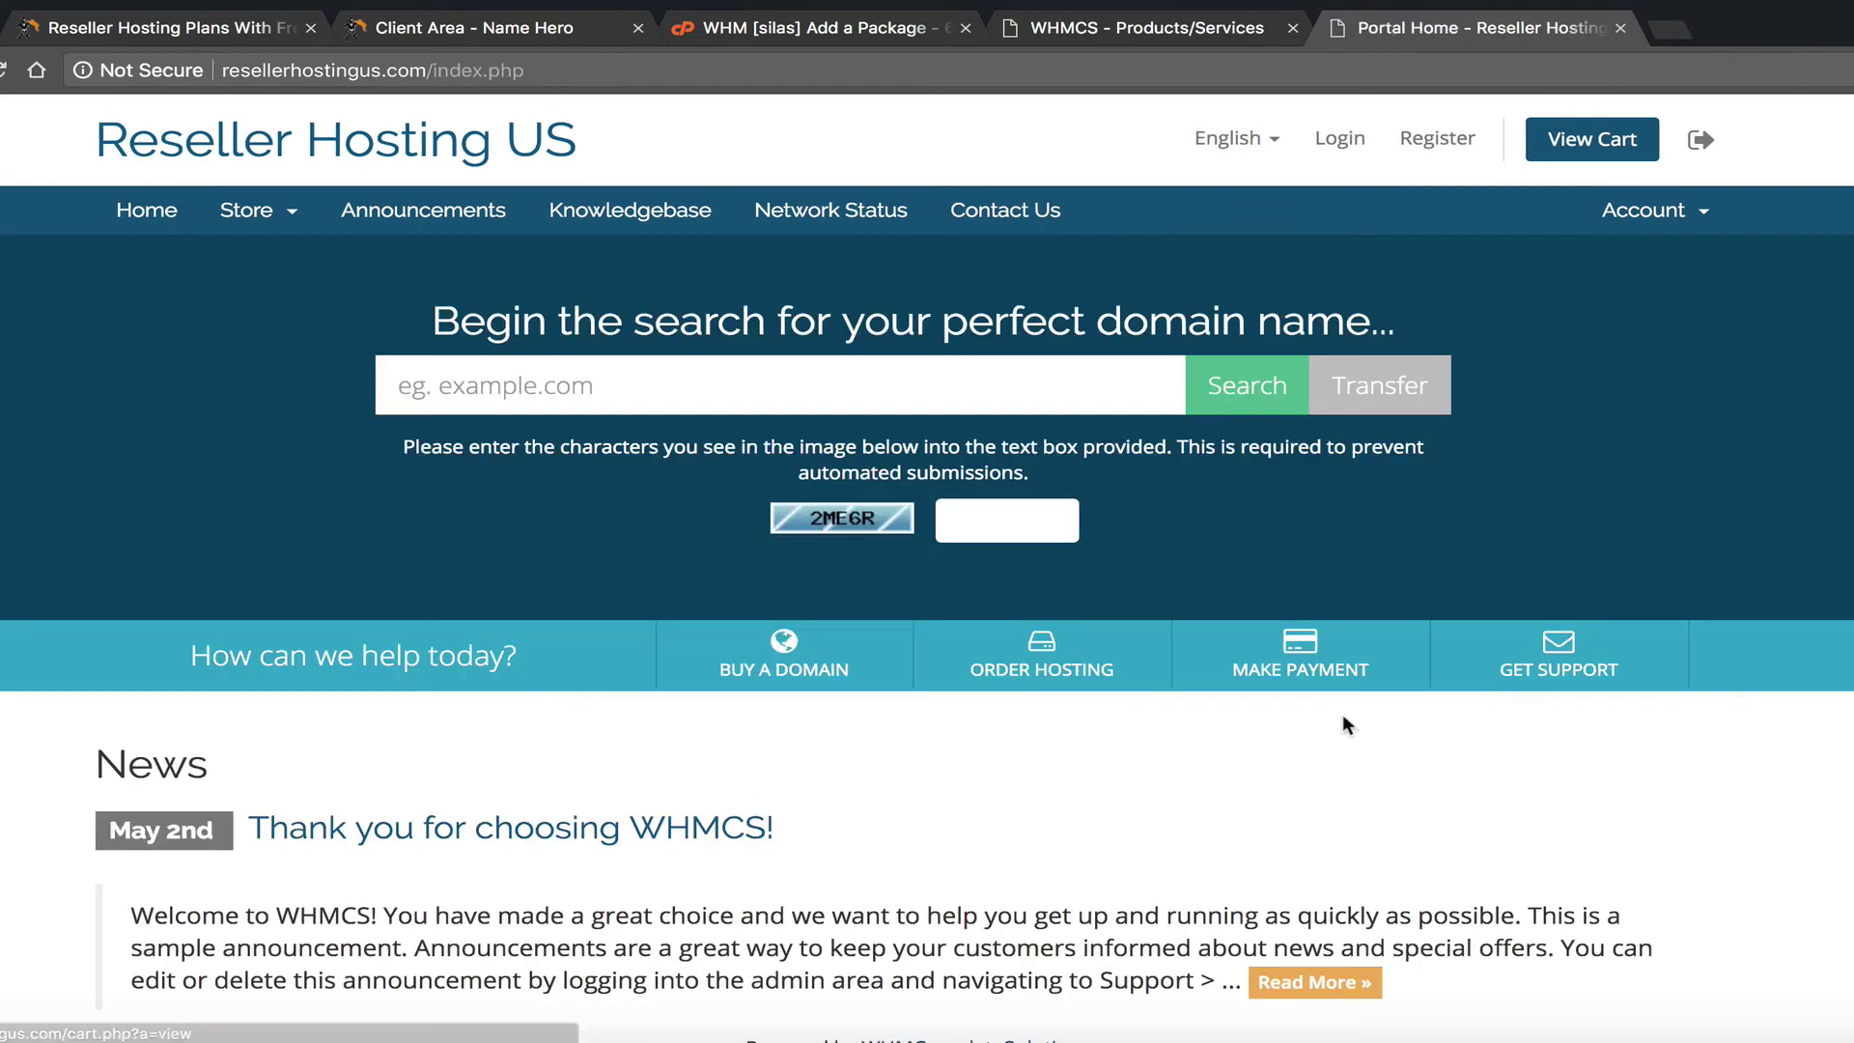
Step: Order the Basic shared hosting plan with nameherotutorial2018.com as a newly registered domain, checking its availability and continuing
click(991, 676)
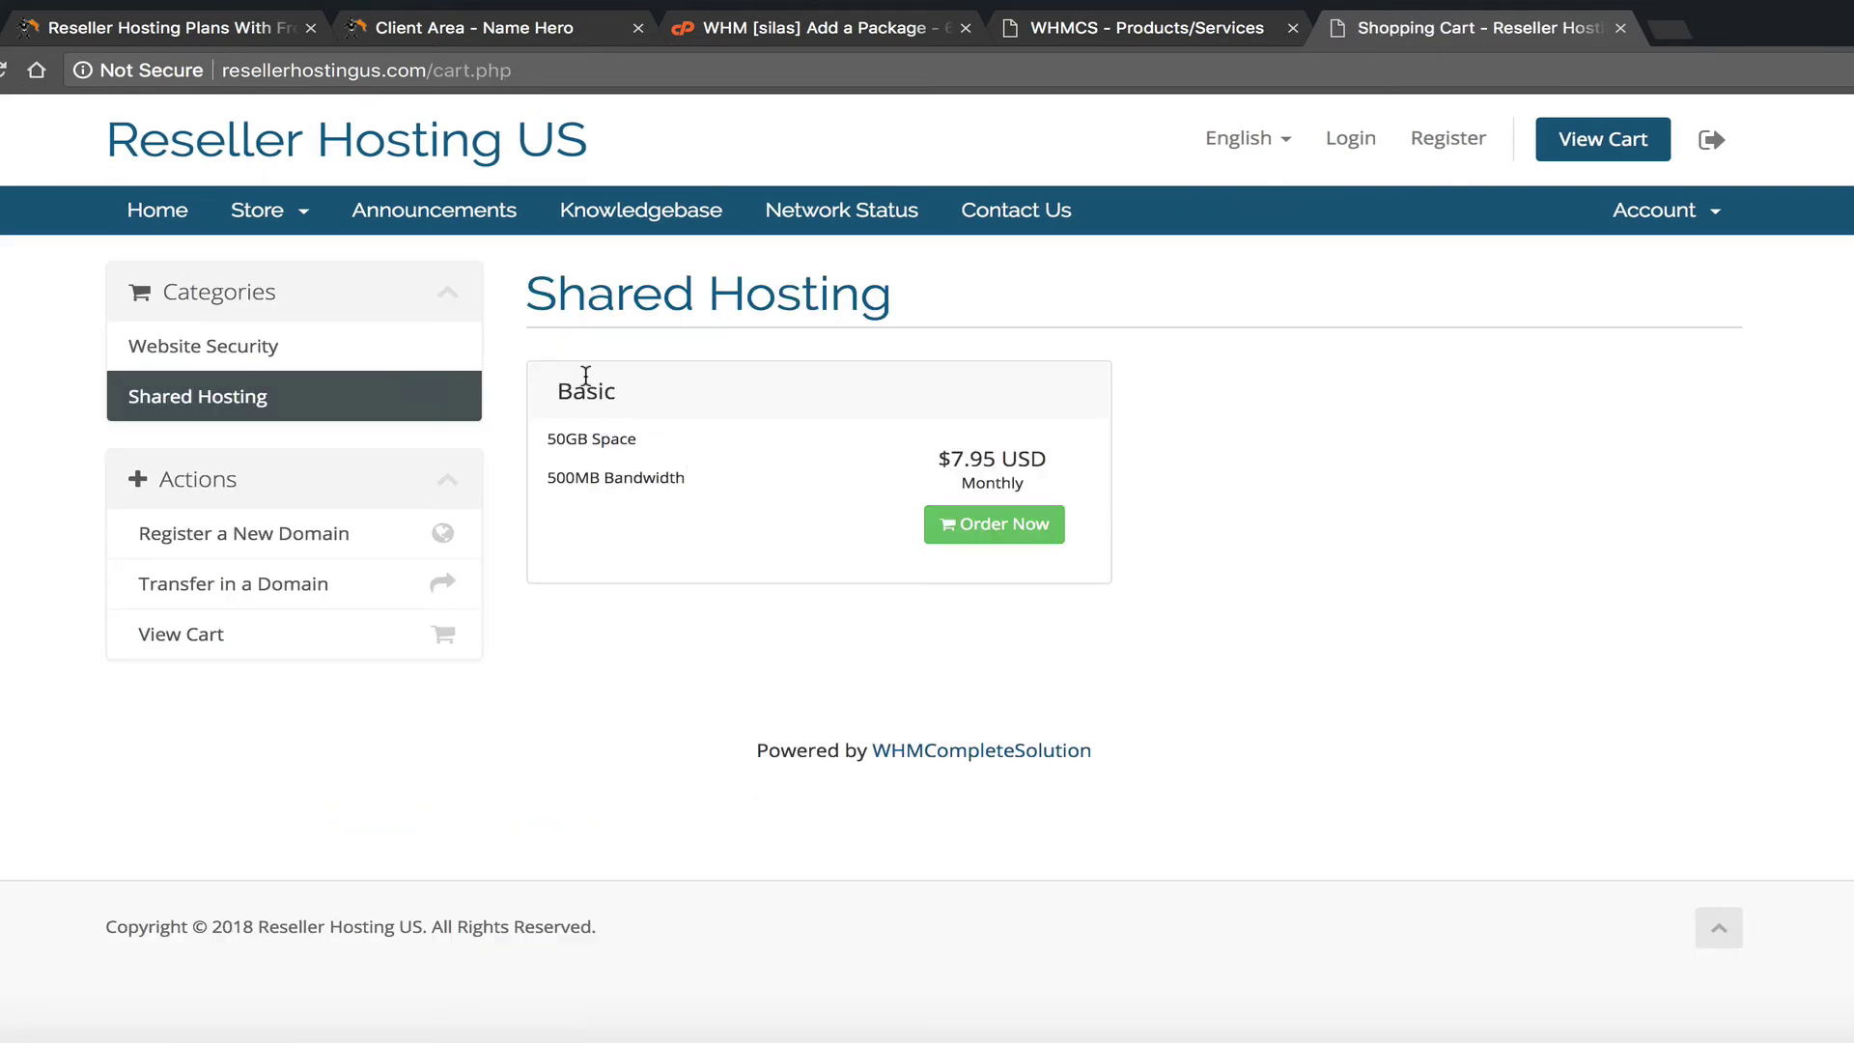
drag(559, 382, 616, 390)
click(989, 534)
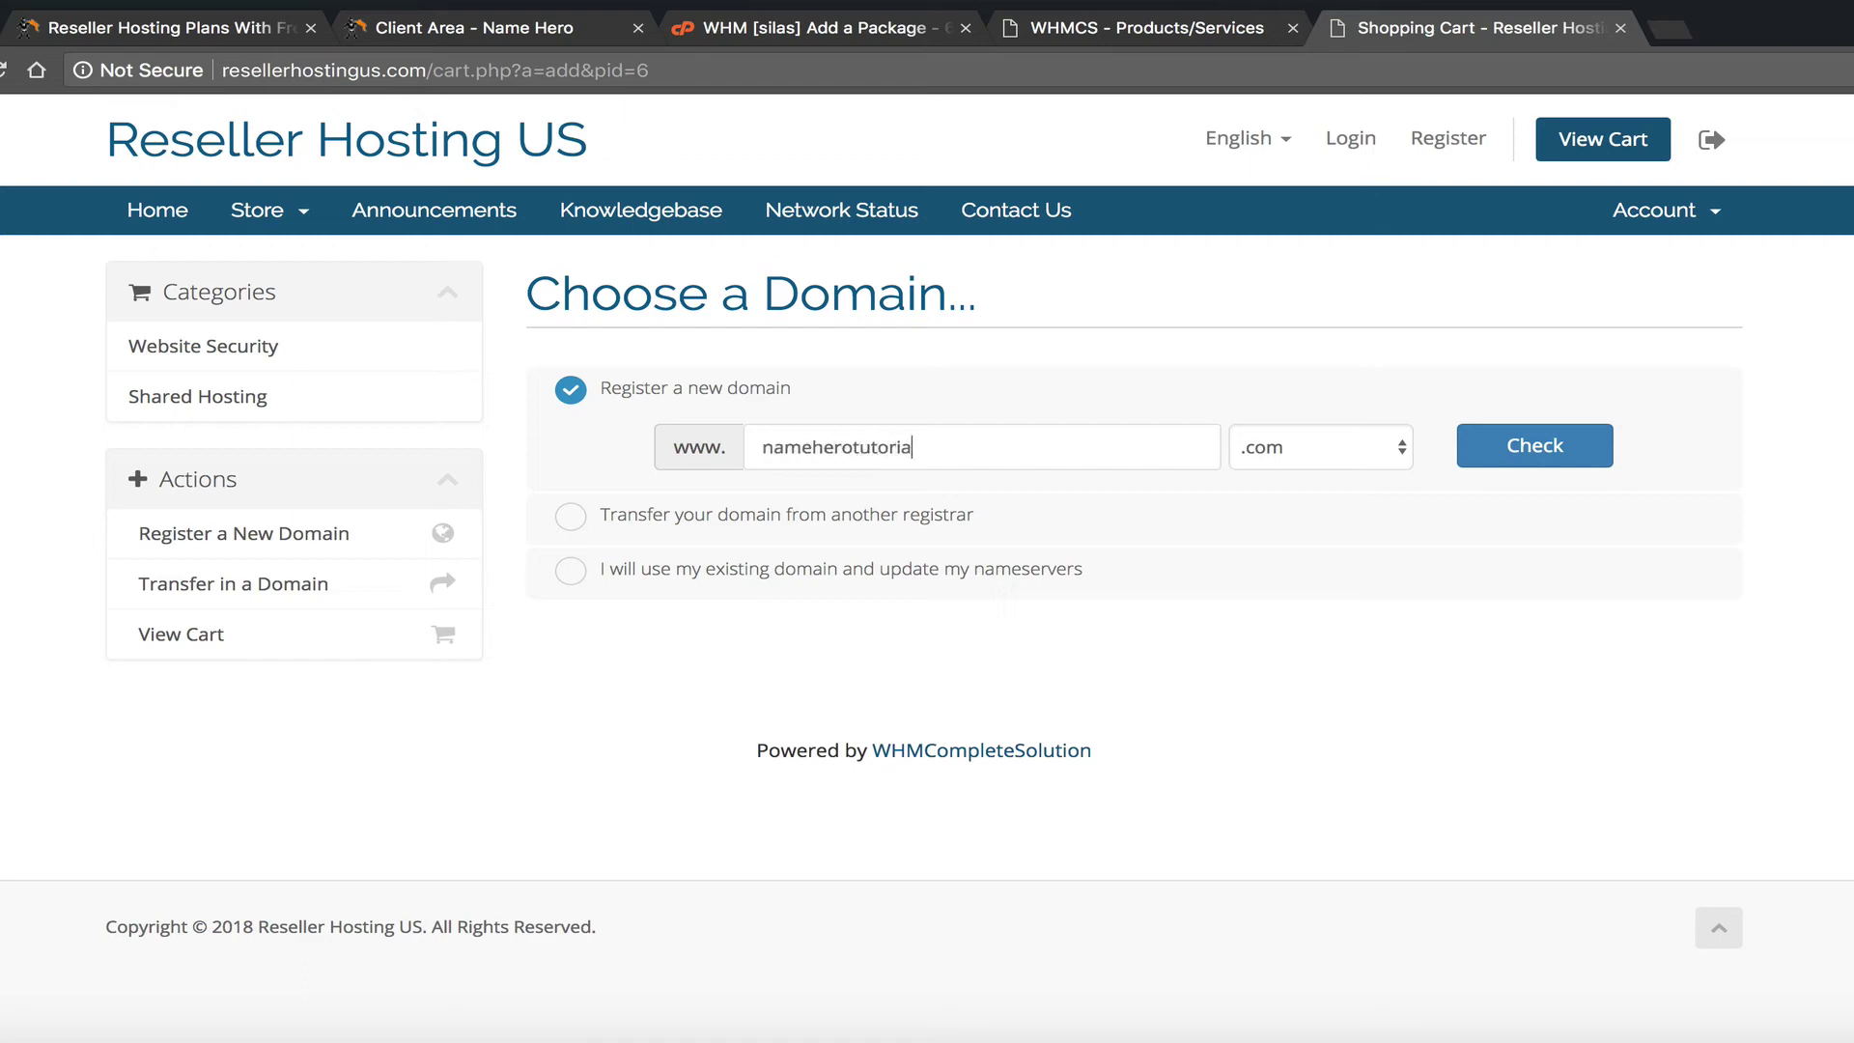
click(1559, 453)
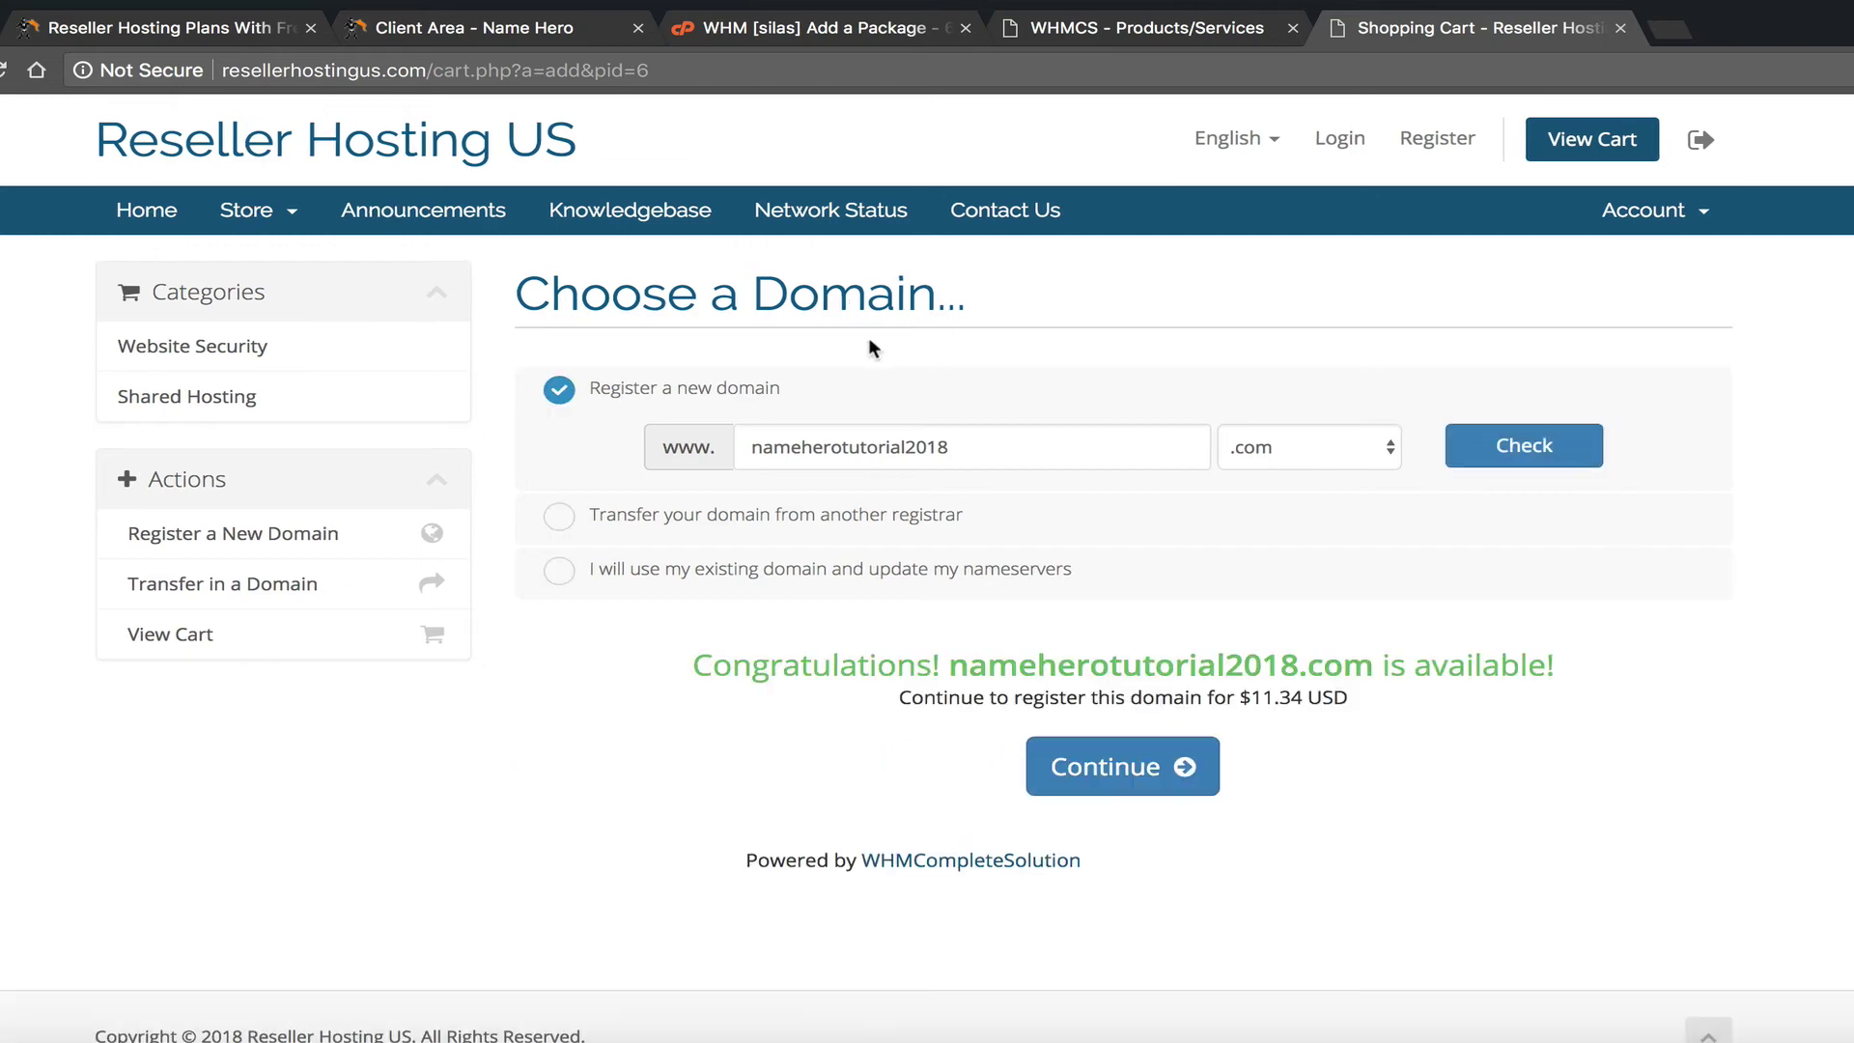
click(1110, 790)
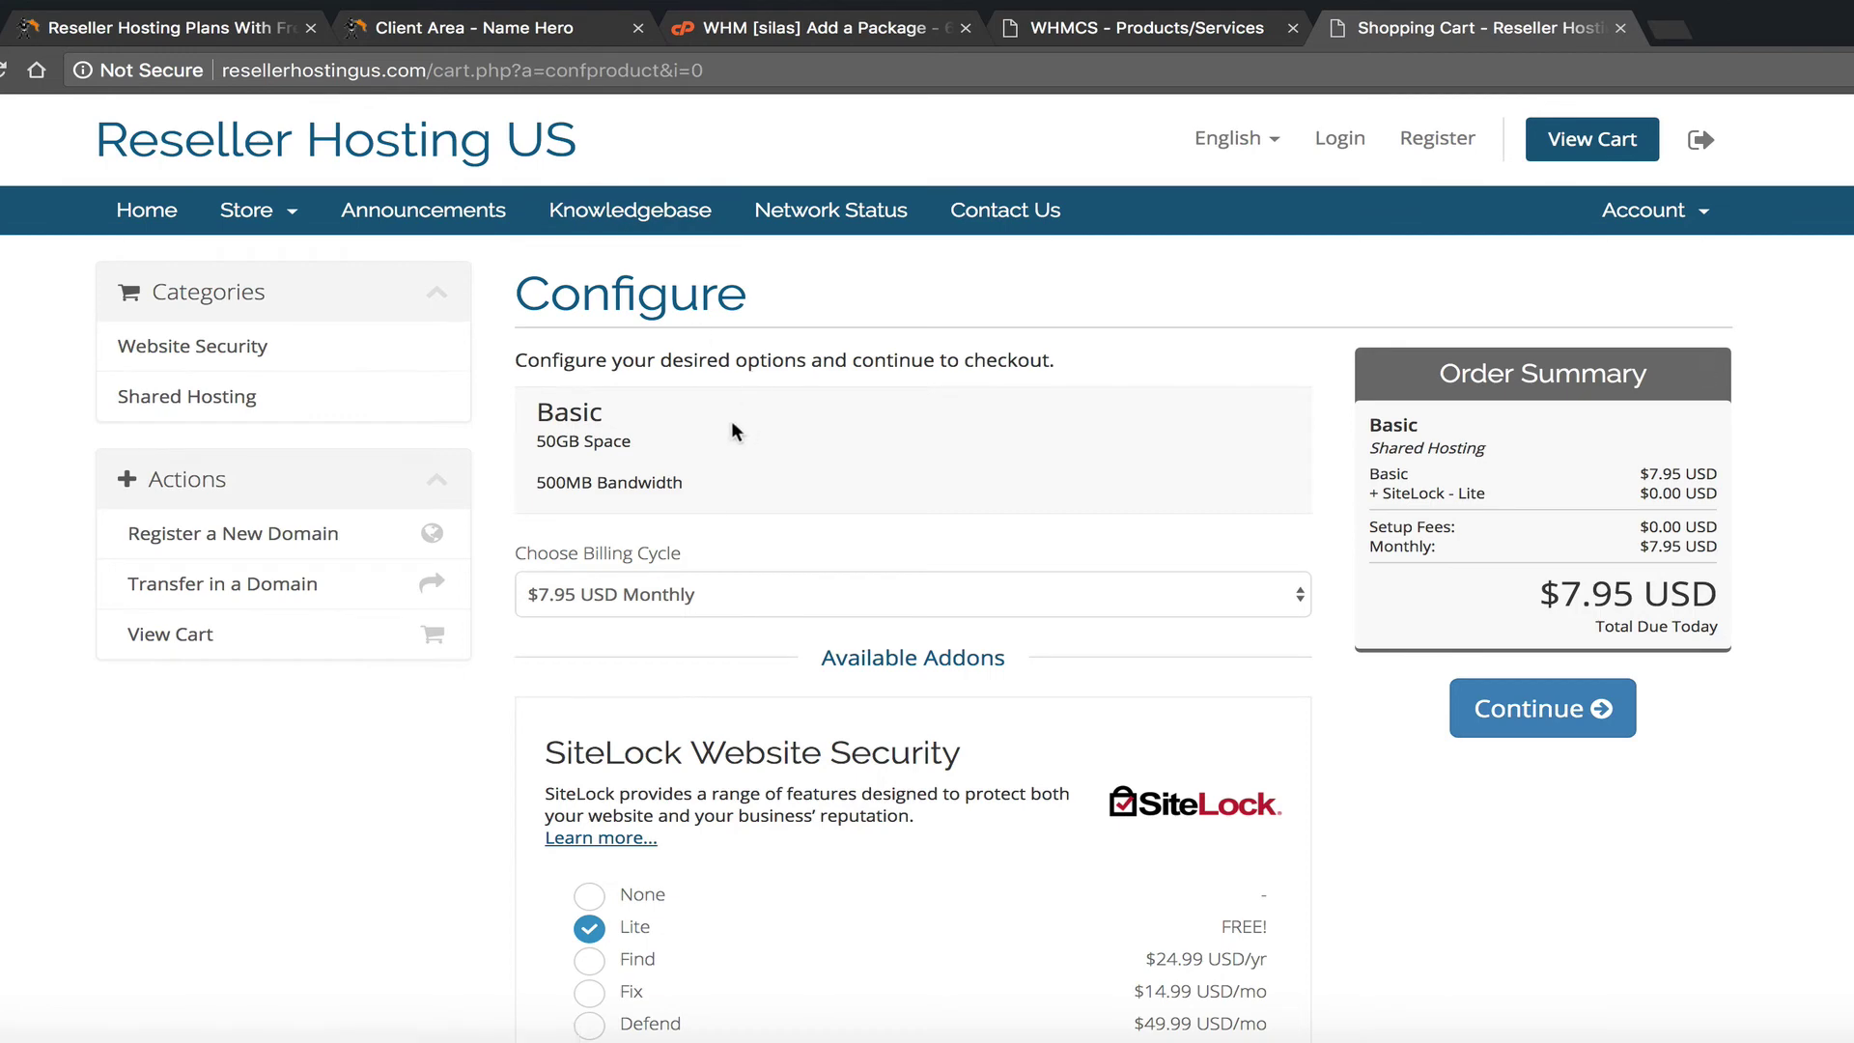
Step: Keep the monthly billing cycle, choose the SiteLock Find addon for the Basic plan, and continue the order
click(626, 593)
click(623, 592)
scroll(744, 546, down, 3)
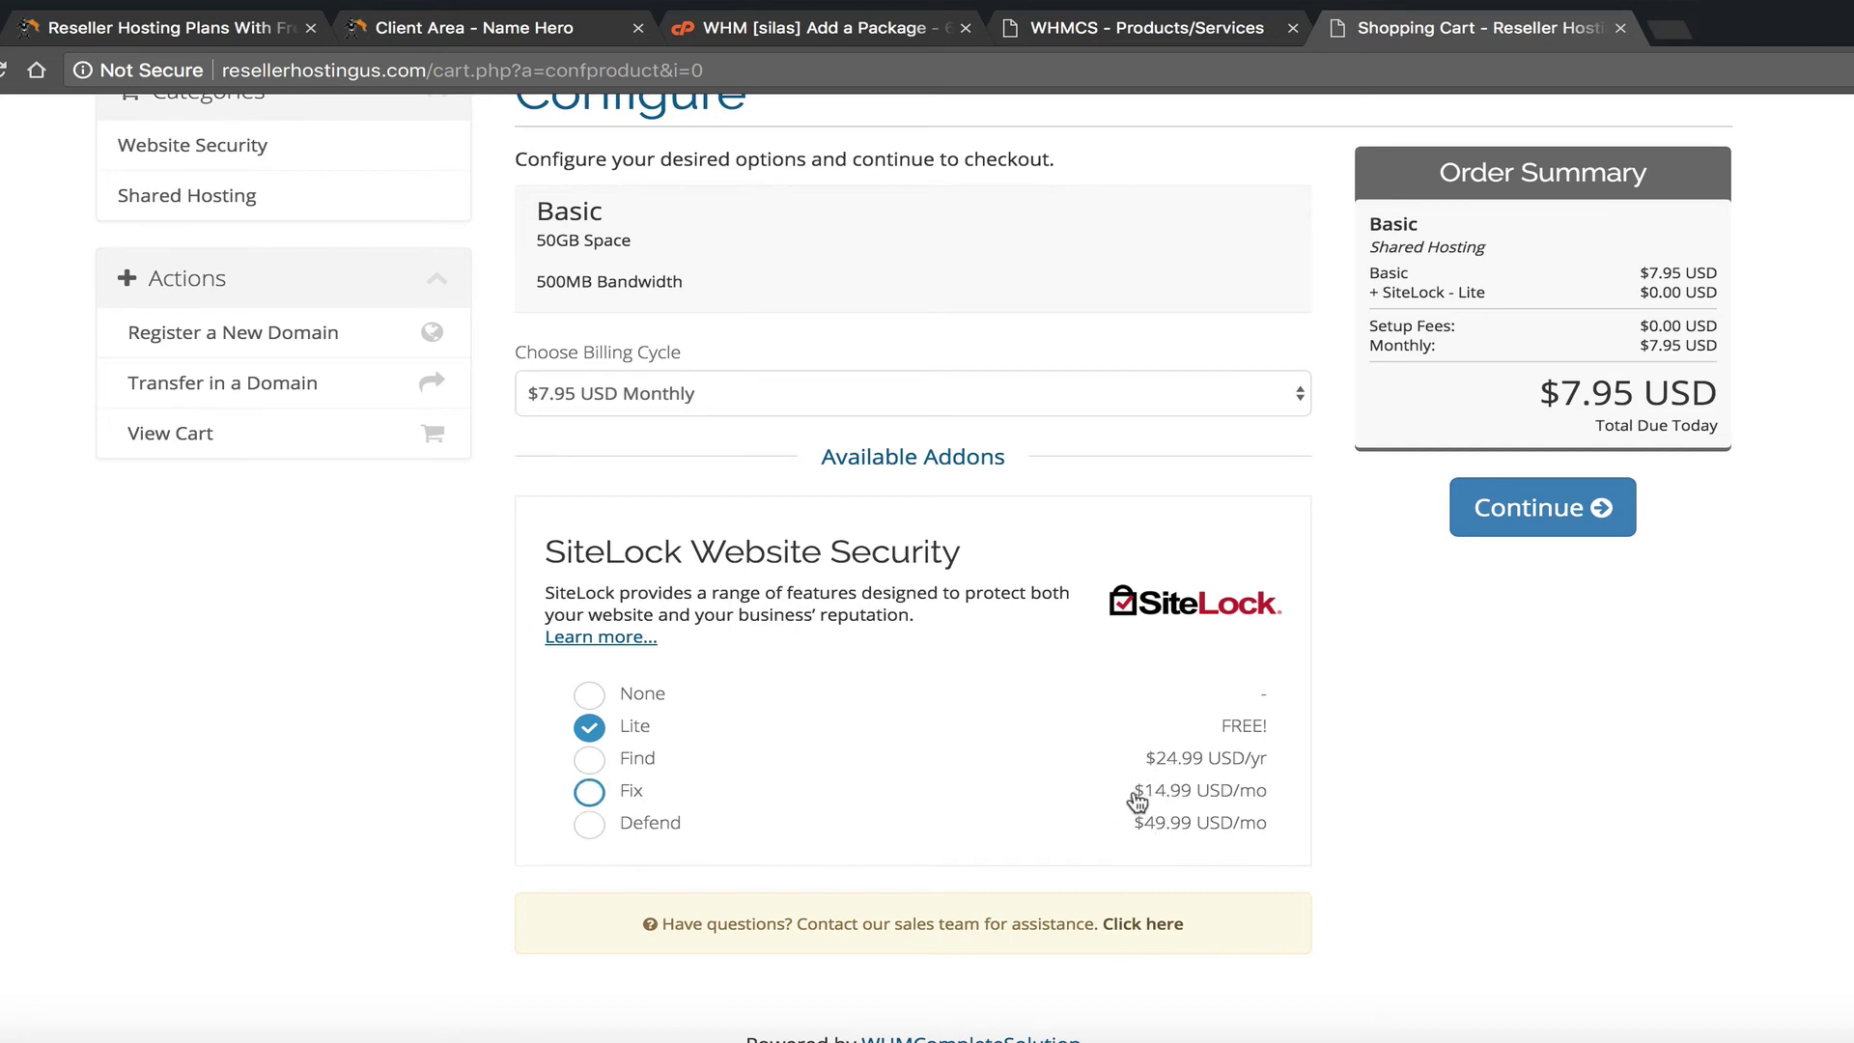
click(591, 760)
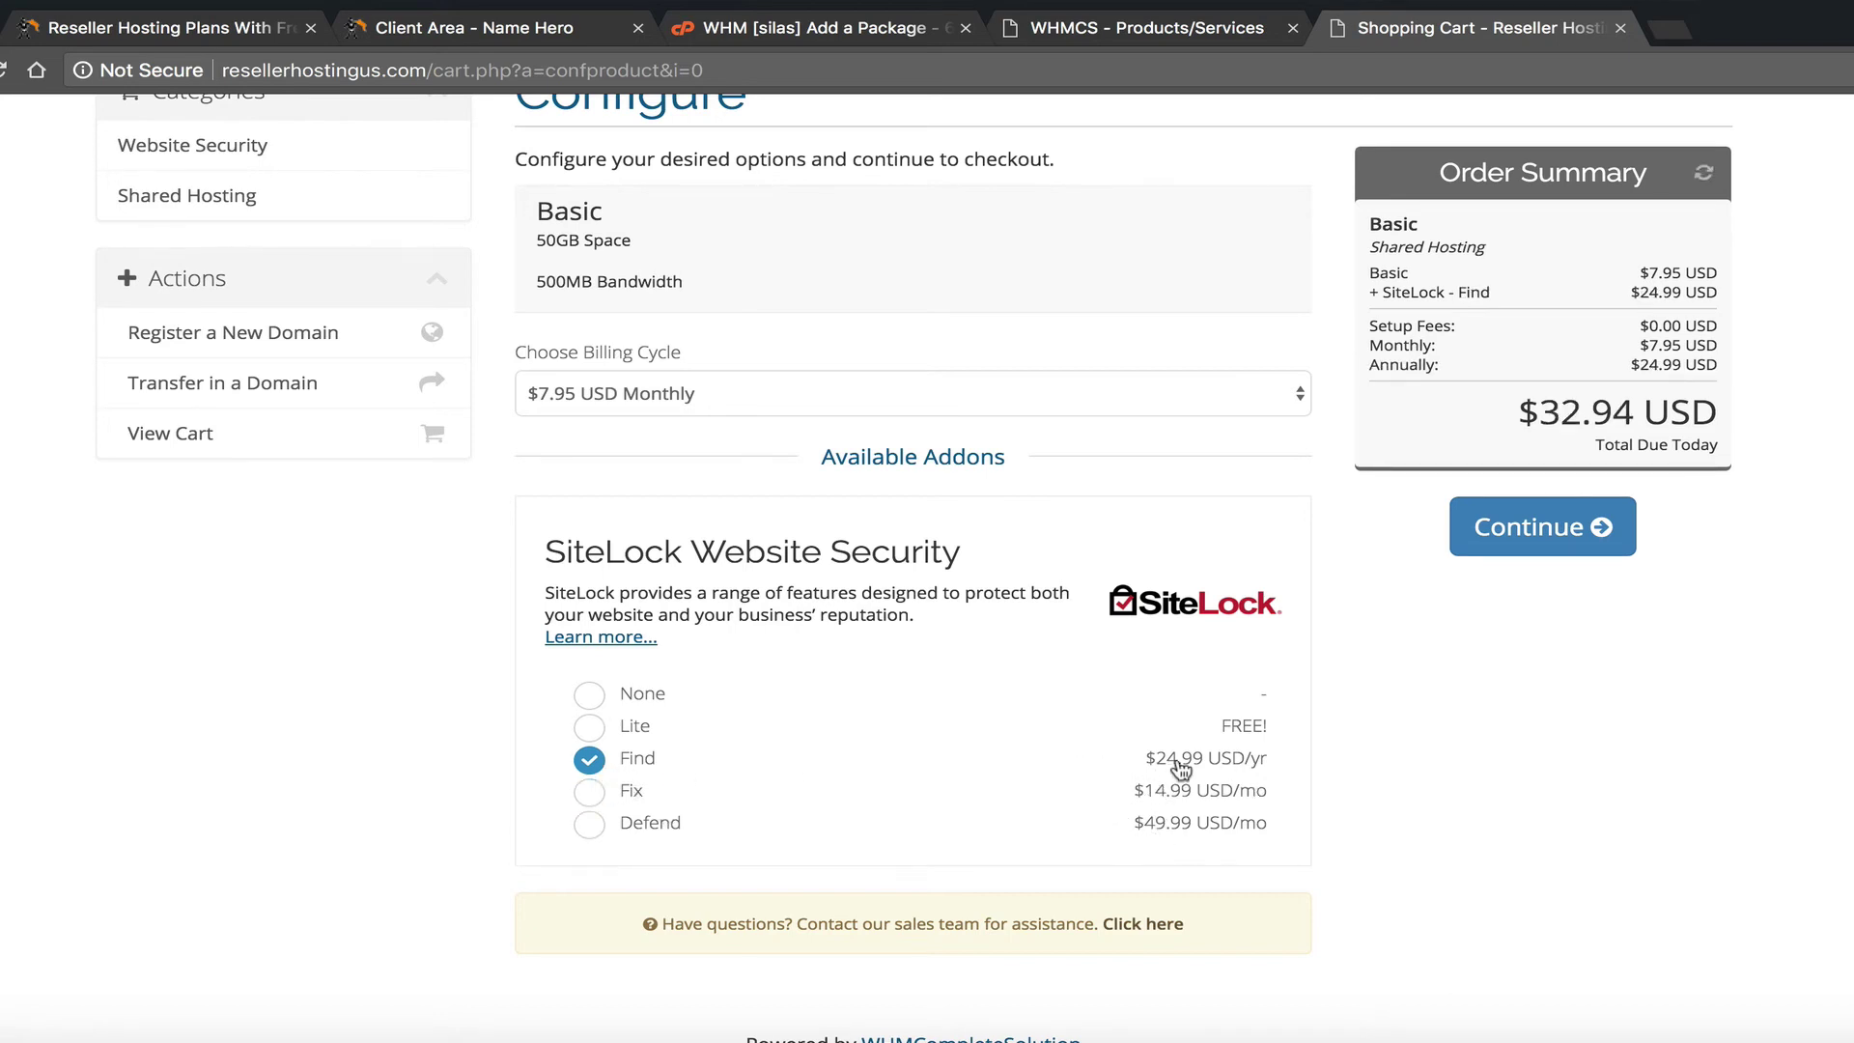
scroll(1082, 772, down, 4)
click(1555, 479)
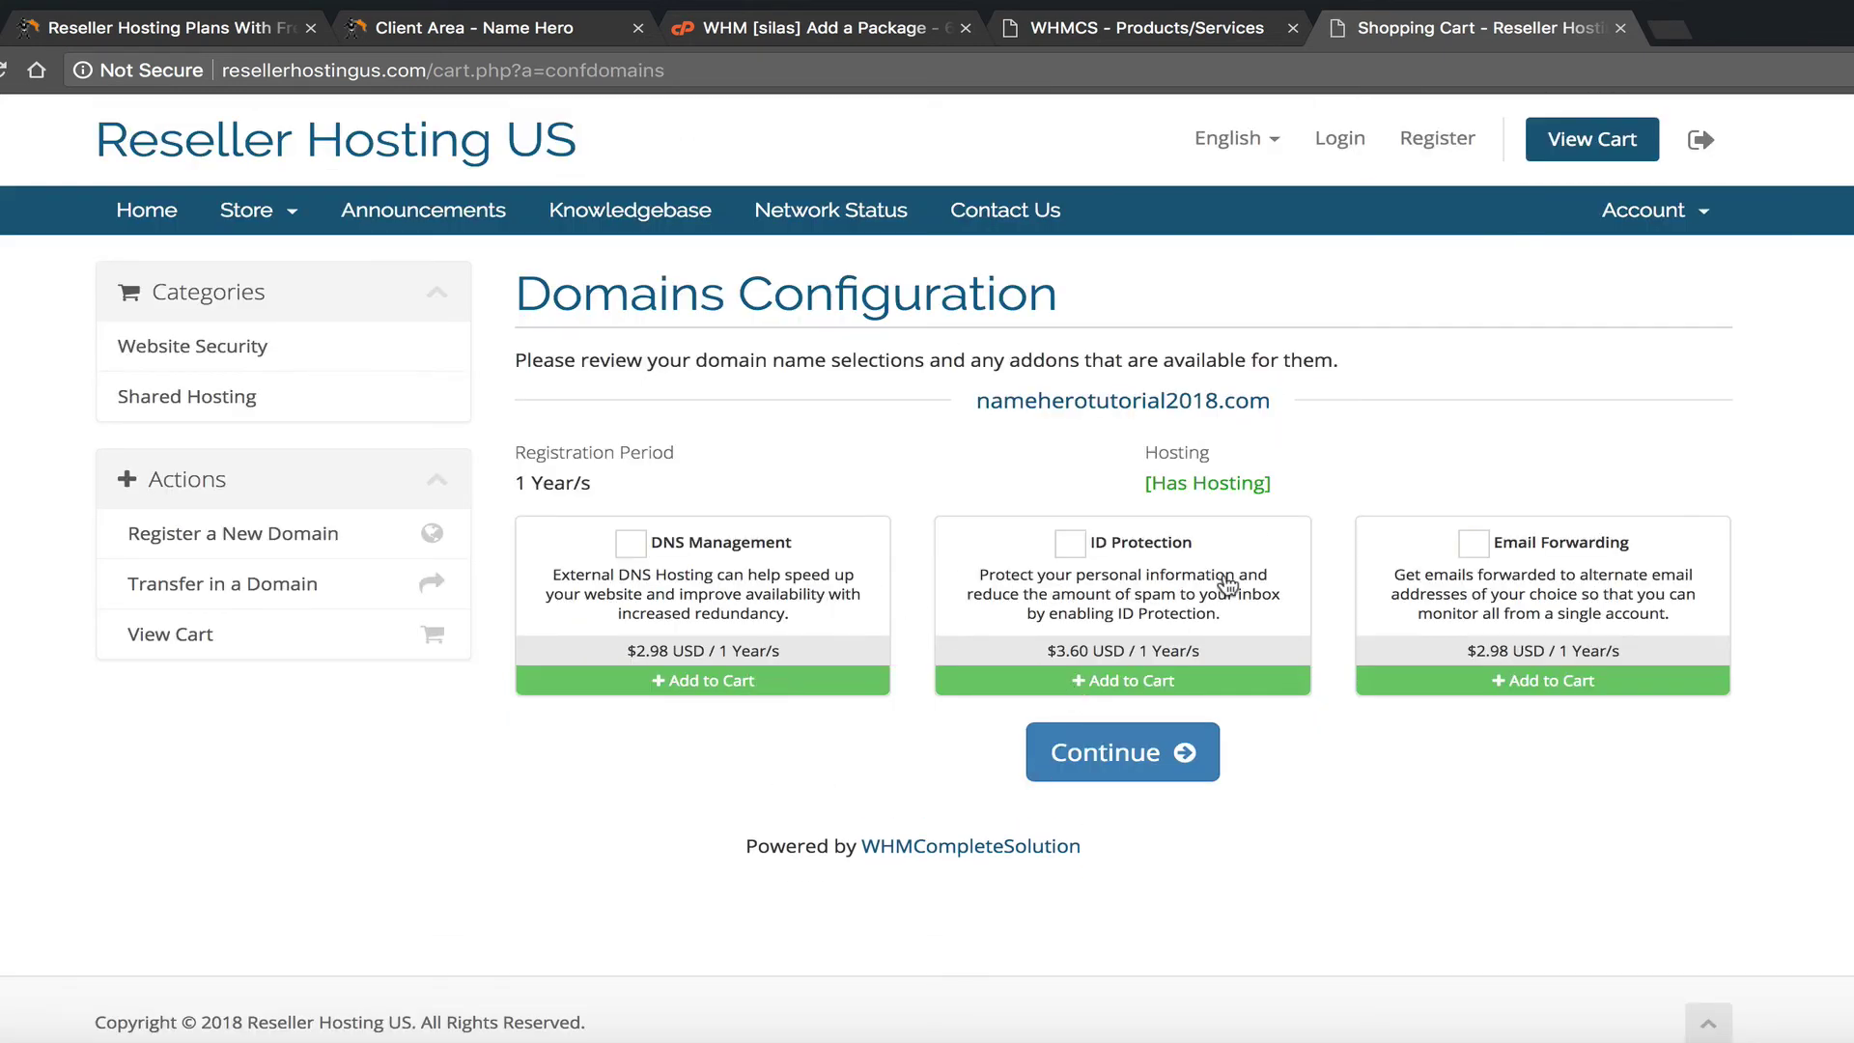
Step: Add ID Protection to nameherotutorial2018.com, continue, and review the cart items and the SiteLock Fix upgrade offer
click(1104, 547)
click(1120, 752)
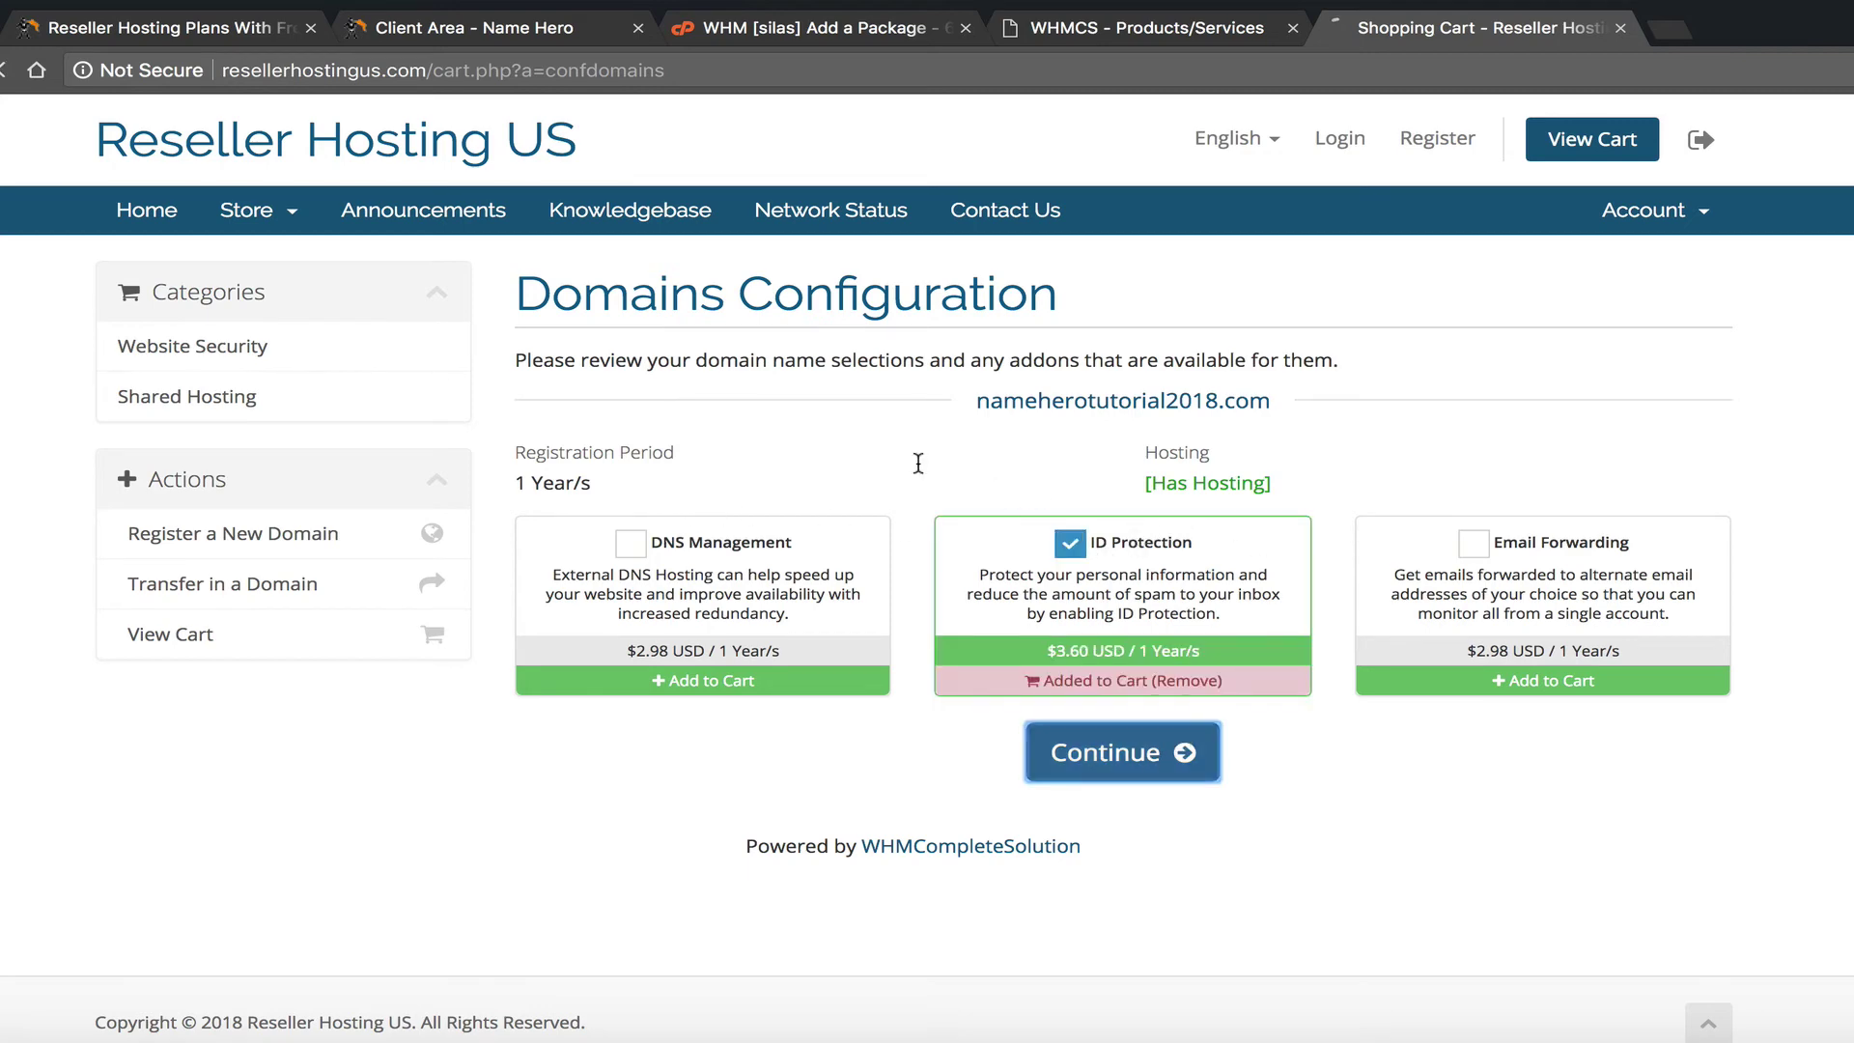
scroll(922, 488, down, 3)
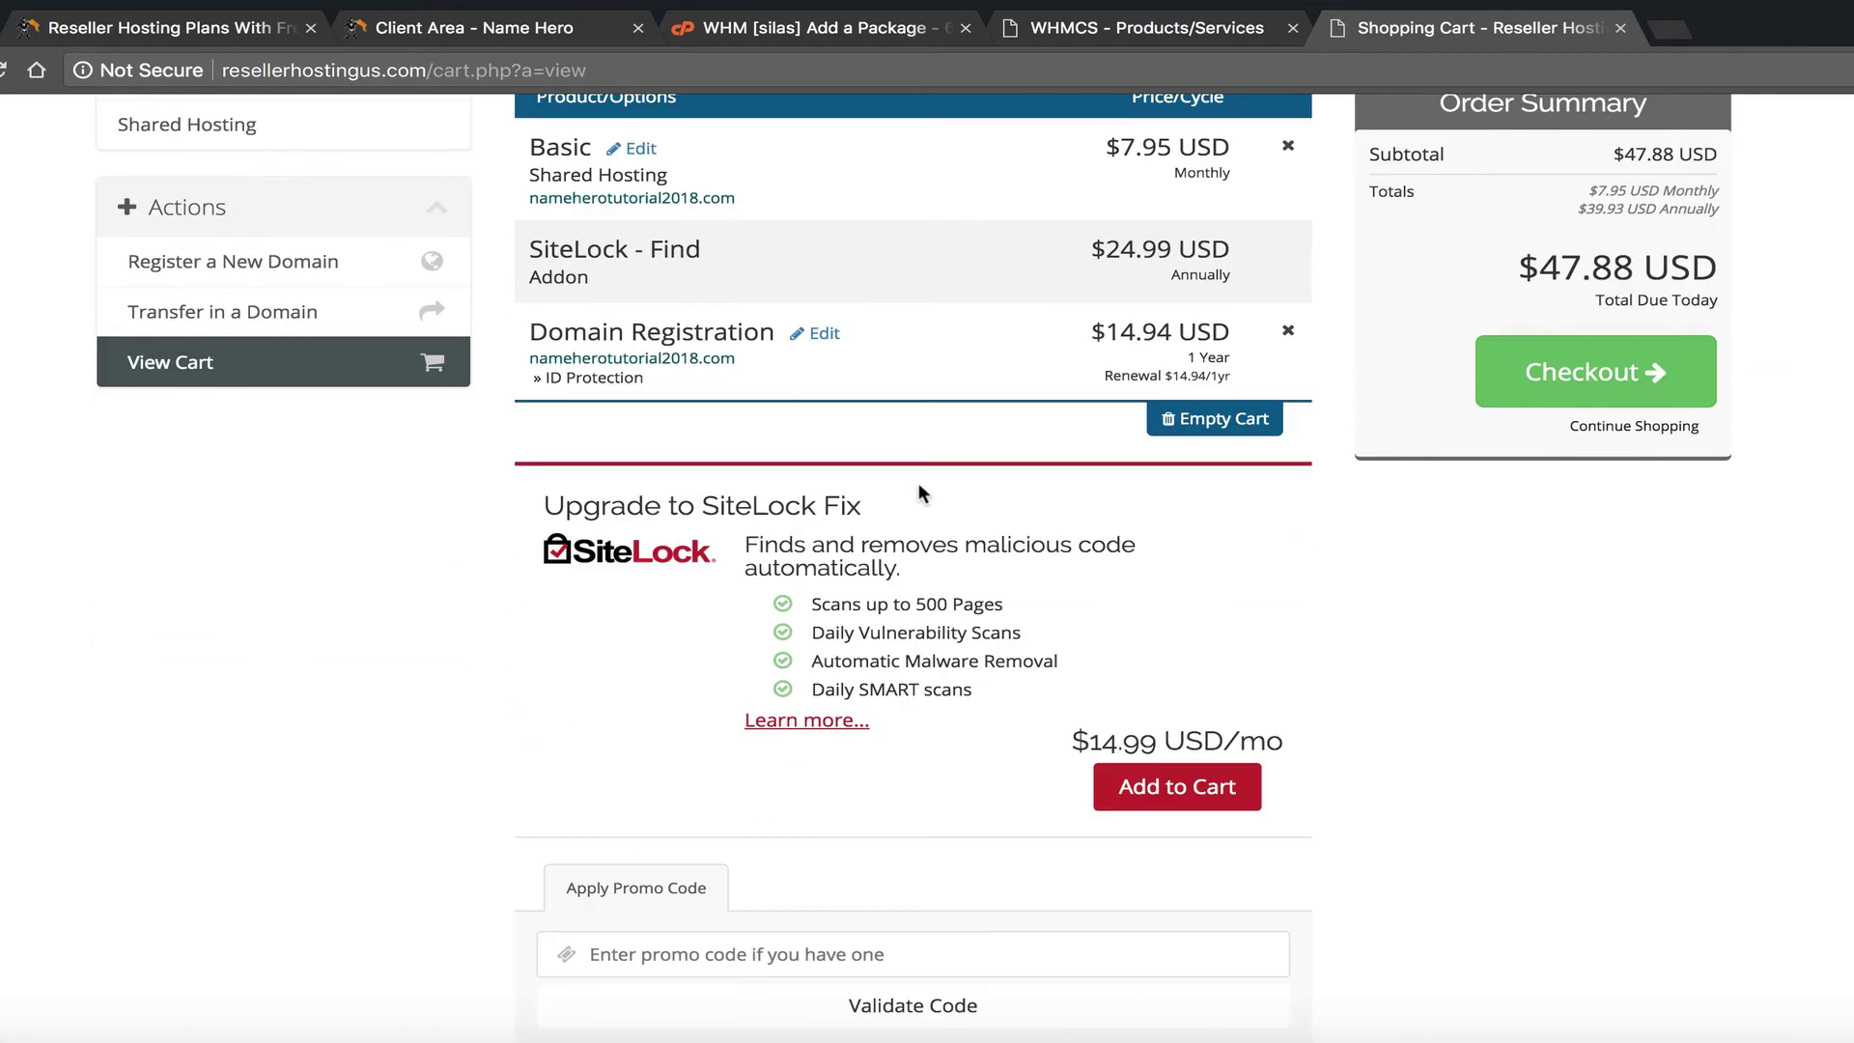
scroll(877, 565, up, 1)
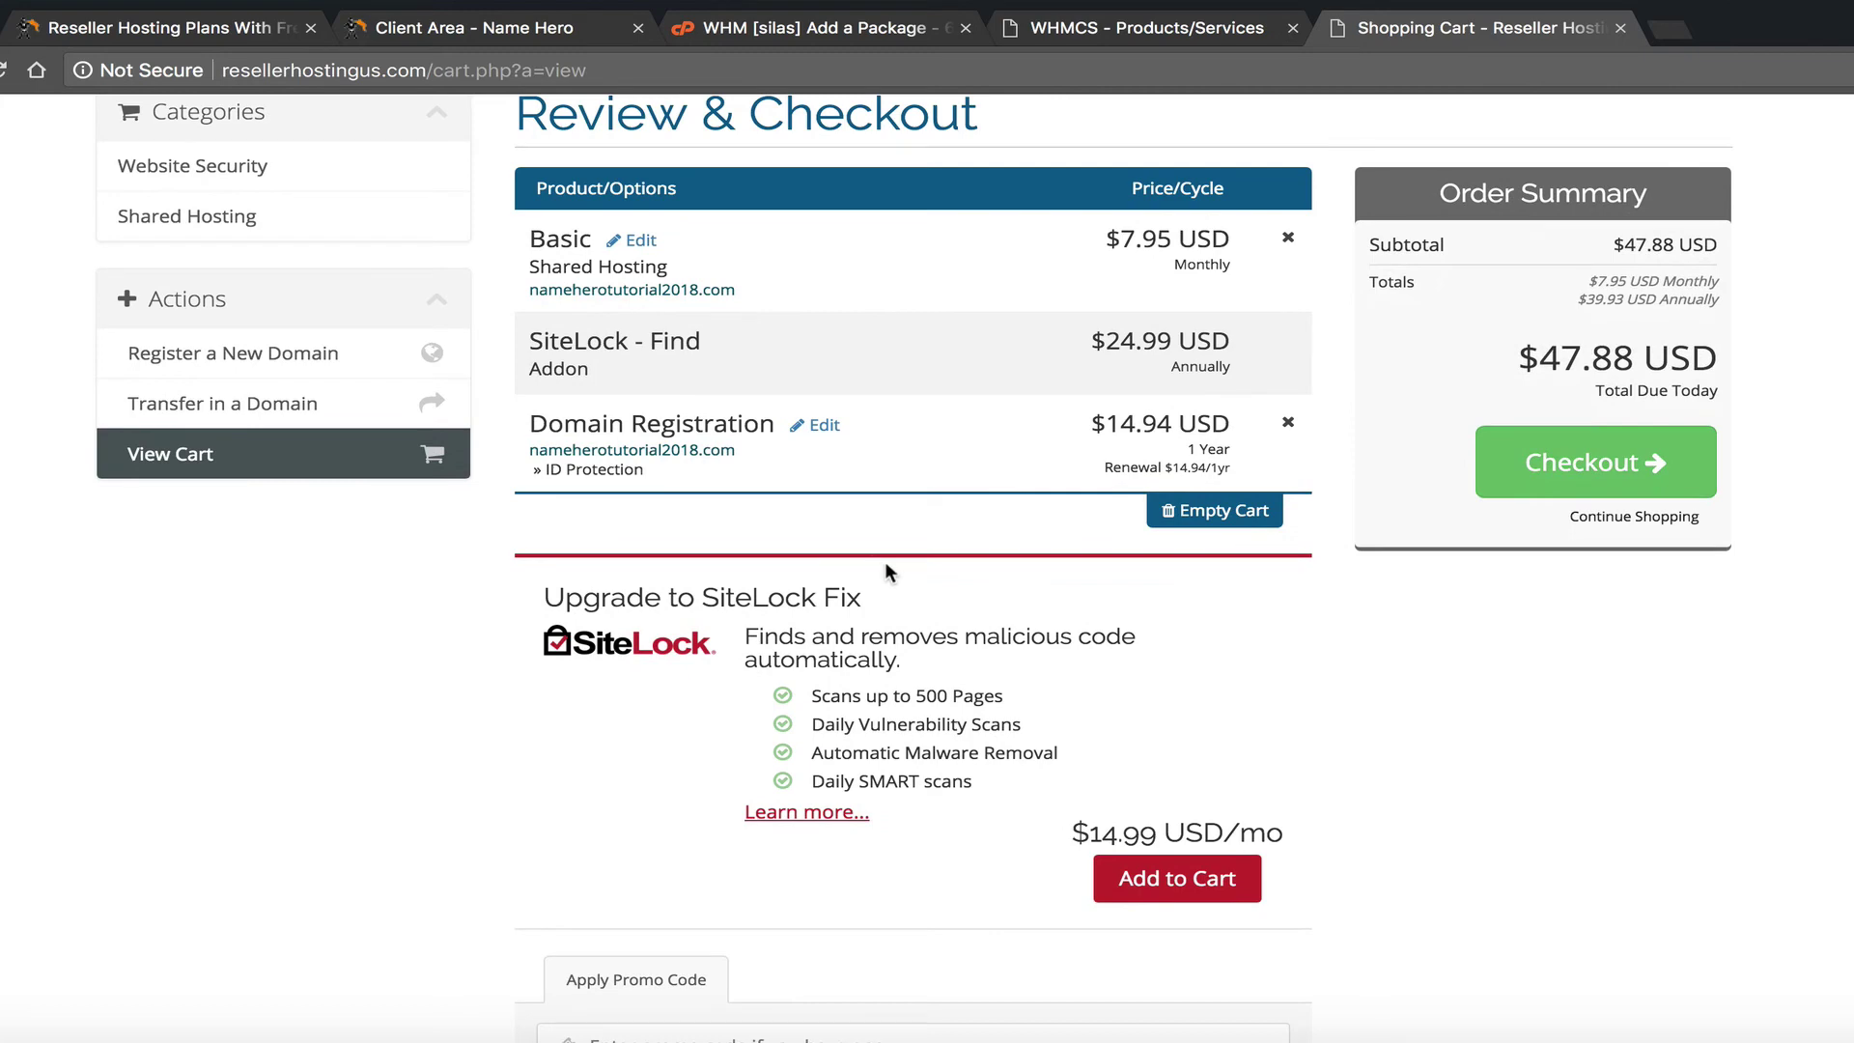
scroll(1075, 496, up, 2)
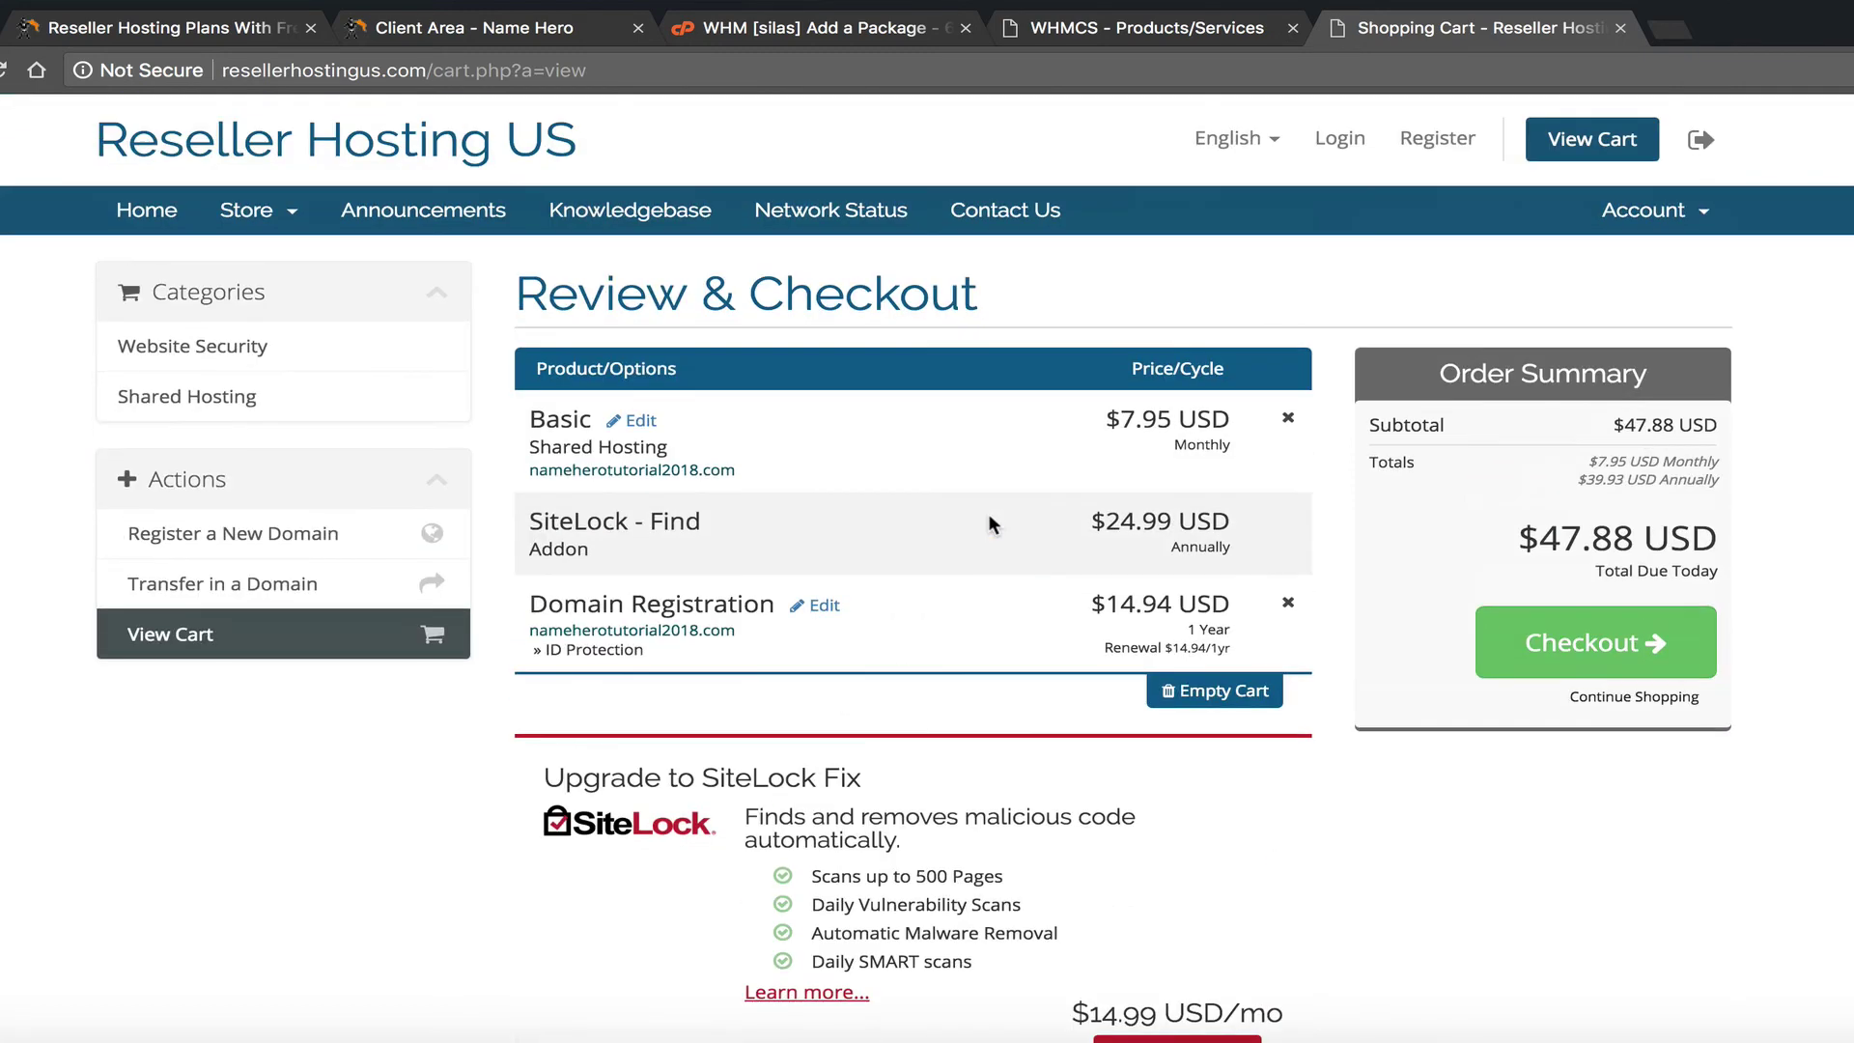
scroll(985, 522, down, 5)
Step: Switch to the WHMCS admin area and open SiteLock's management window from MarketConnect
click(1086, 20)
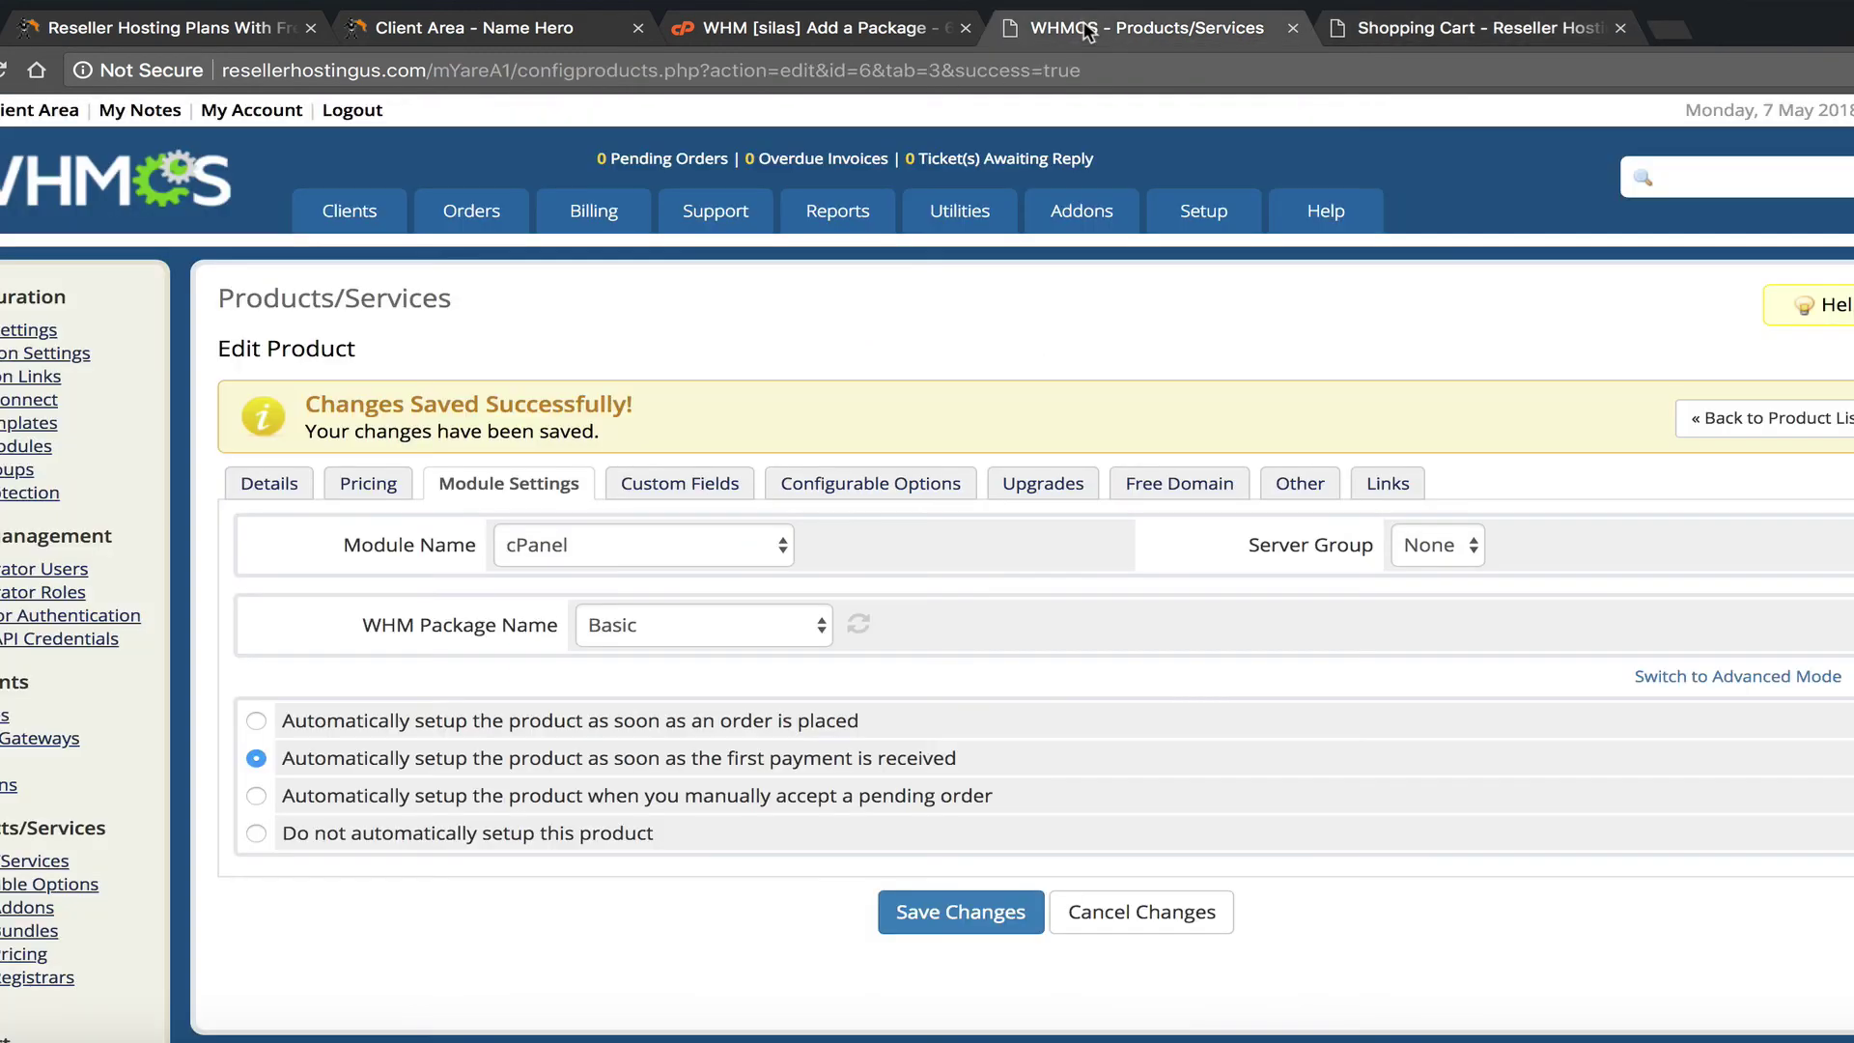
click(145, 179)
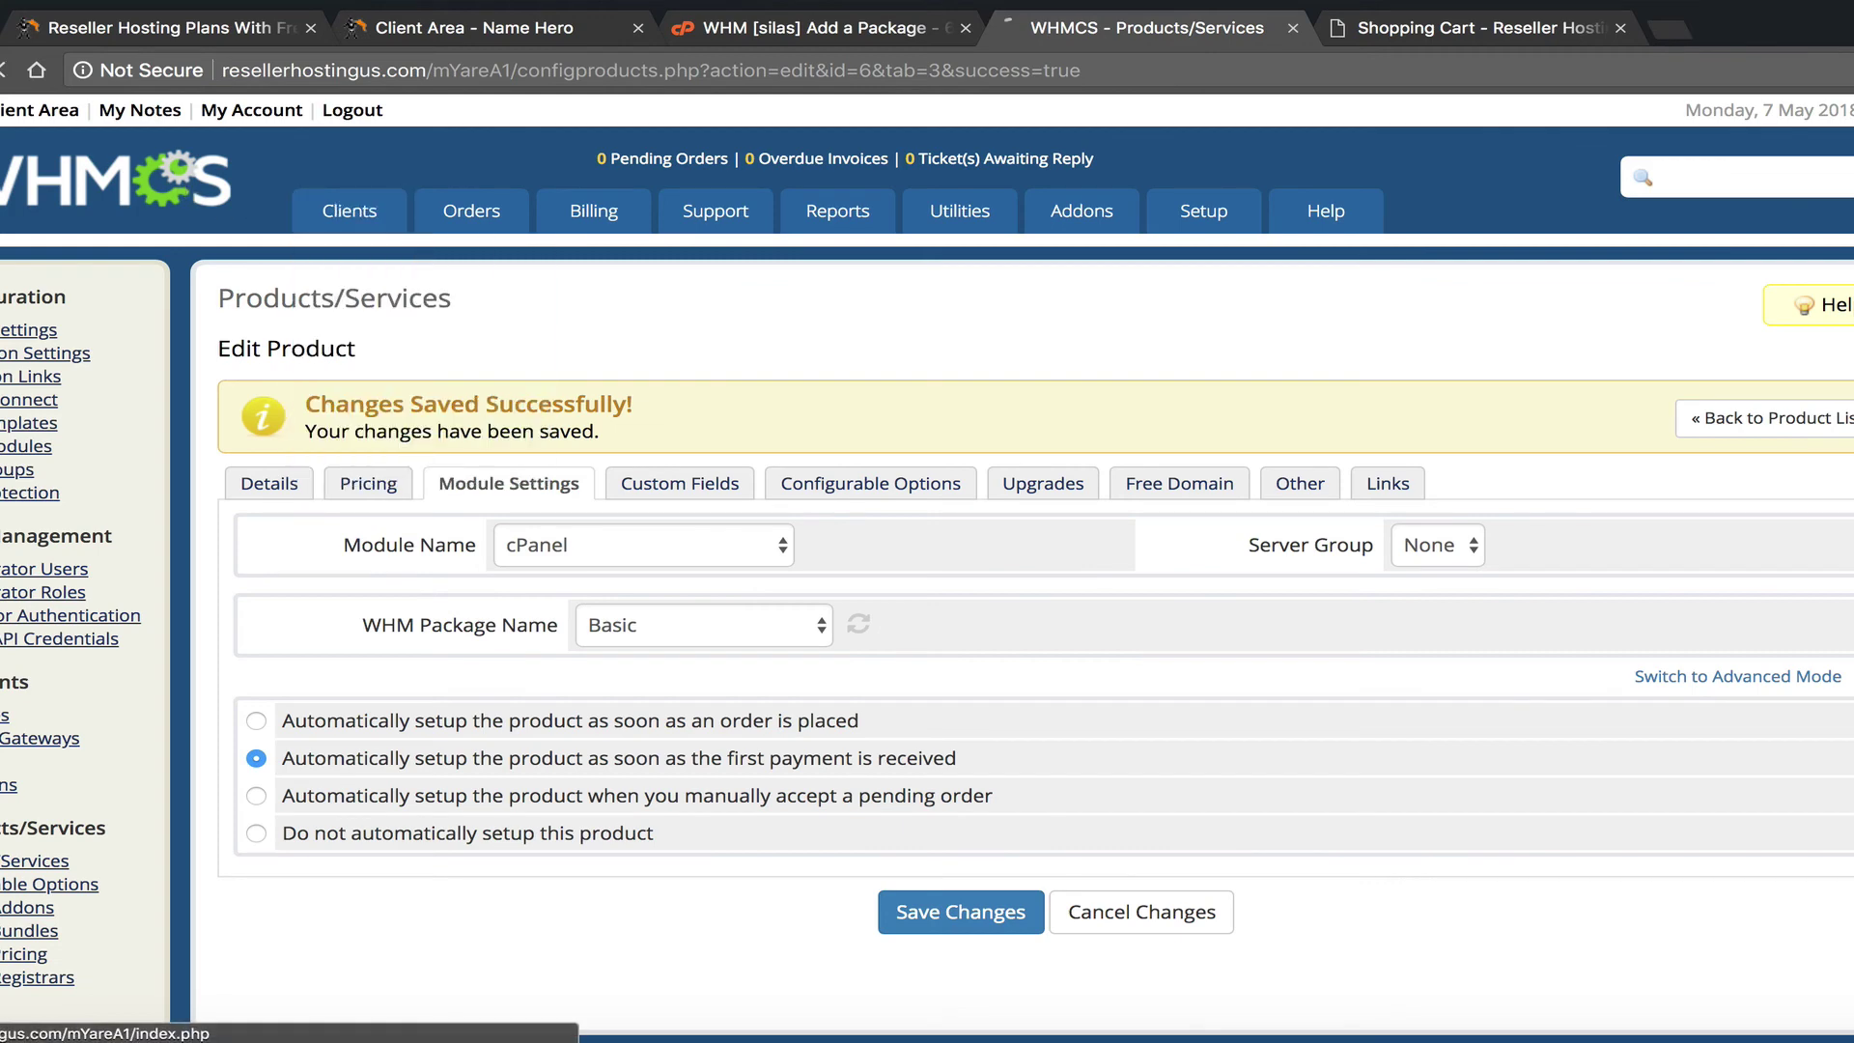
scroll(1197, 580, down, 5)
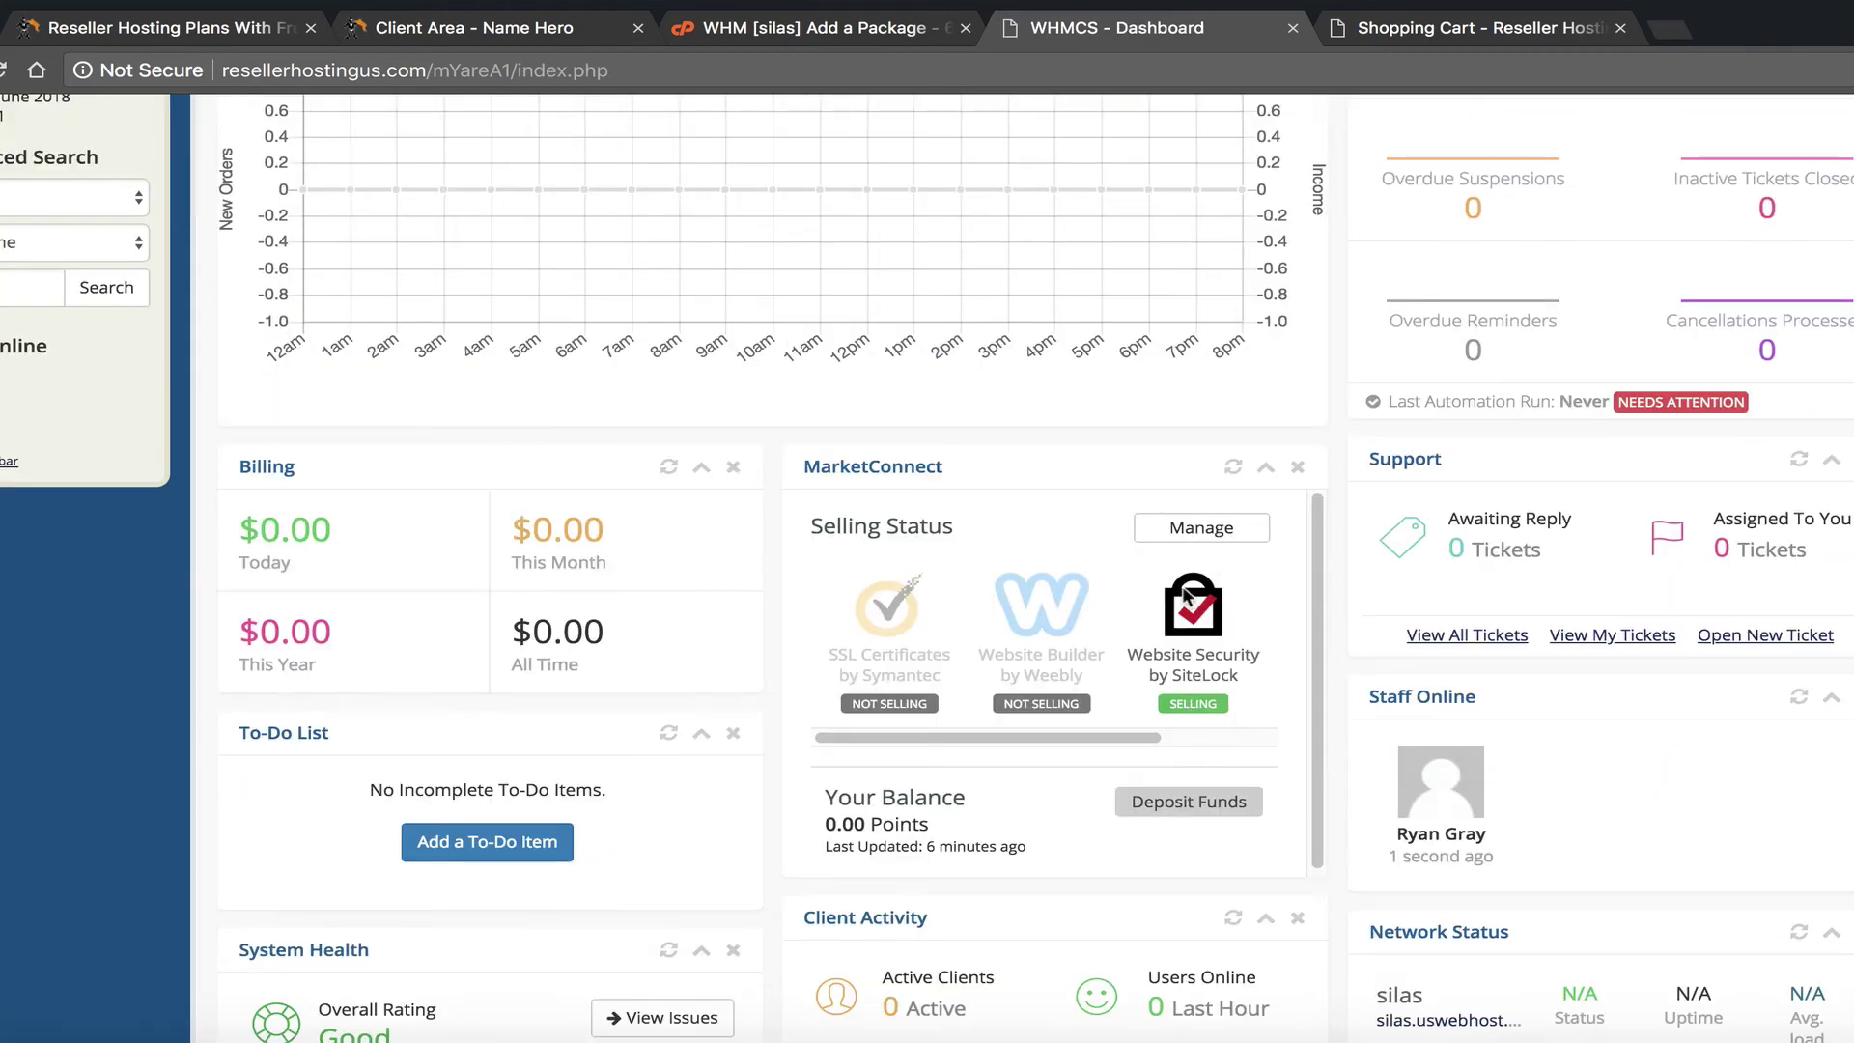
click(1197, 529)
scroll(1145, 635, down, 5)
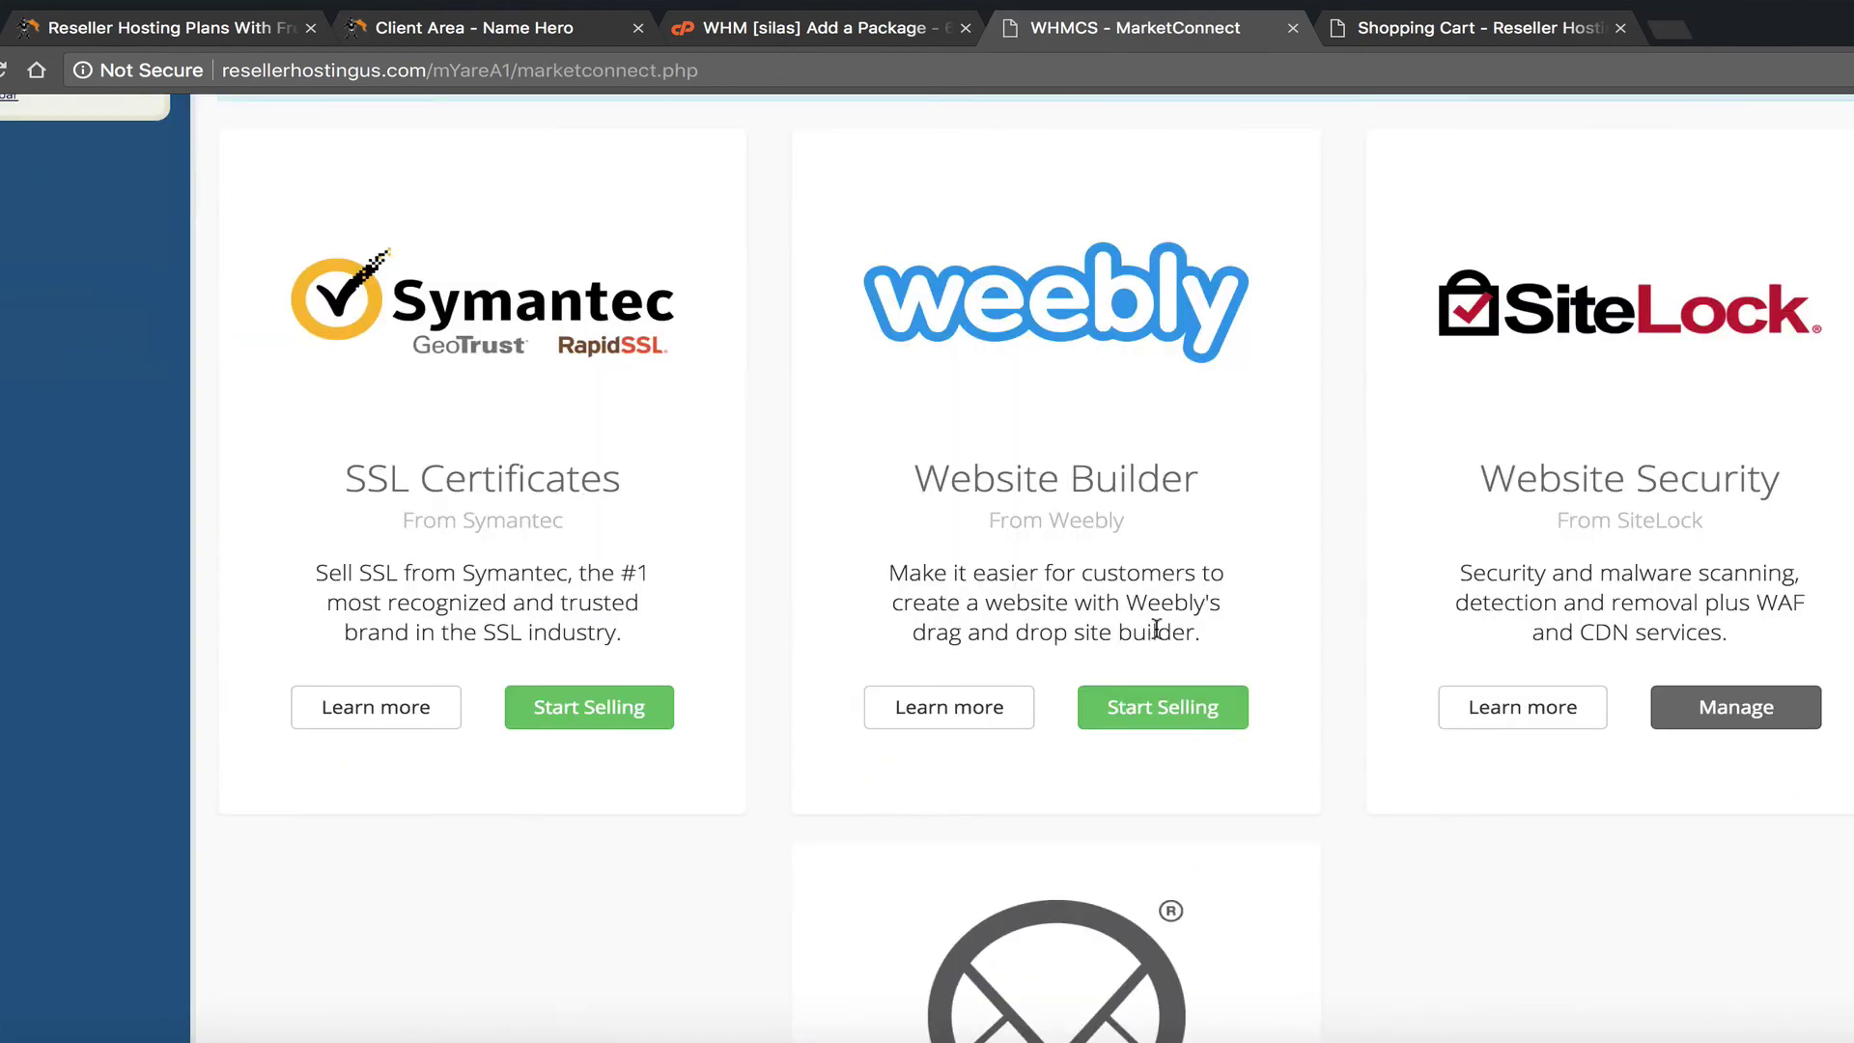
click(1759, 717)
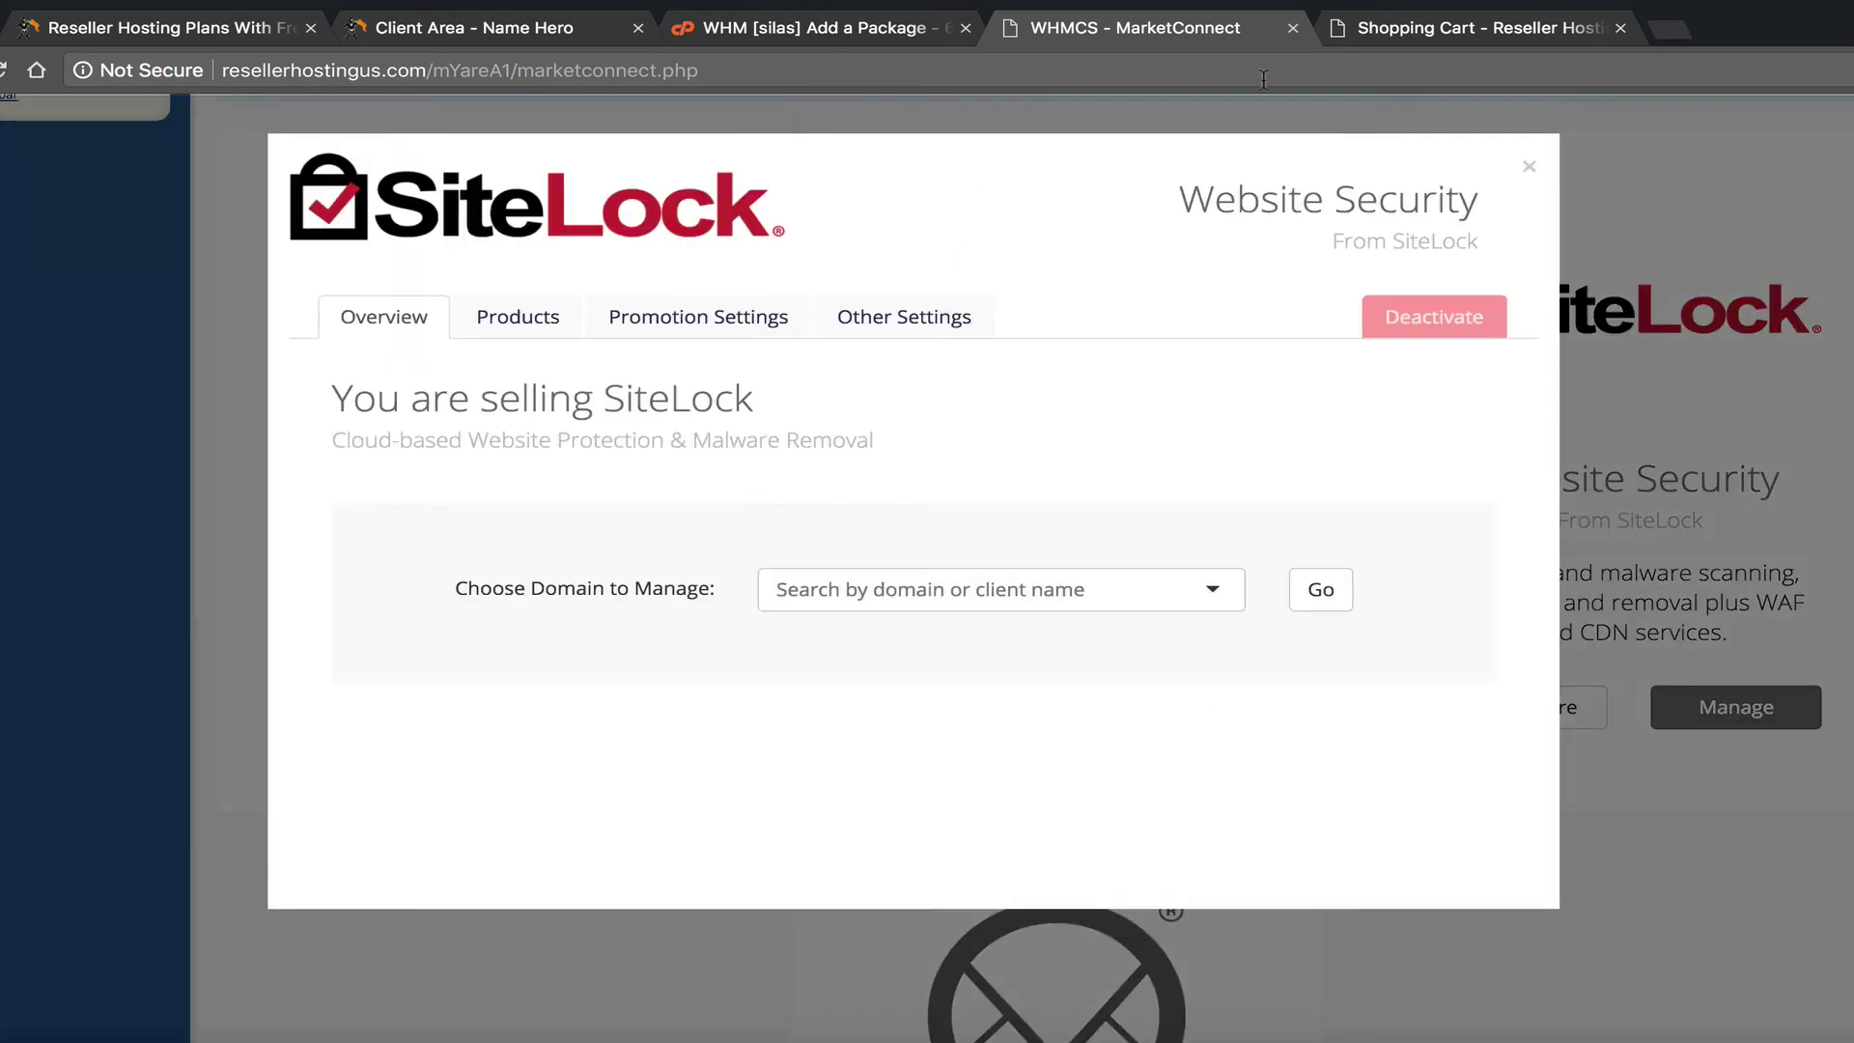
Step: Turn off SiteLock's Checkout promotion for the shopping cart and check the storefront cart for the upgrade offer
click(1399, 29)
click(1178, 35)
click(753, 328)
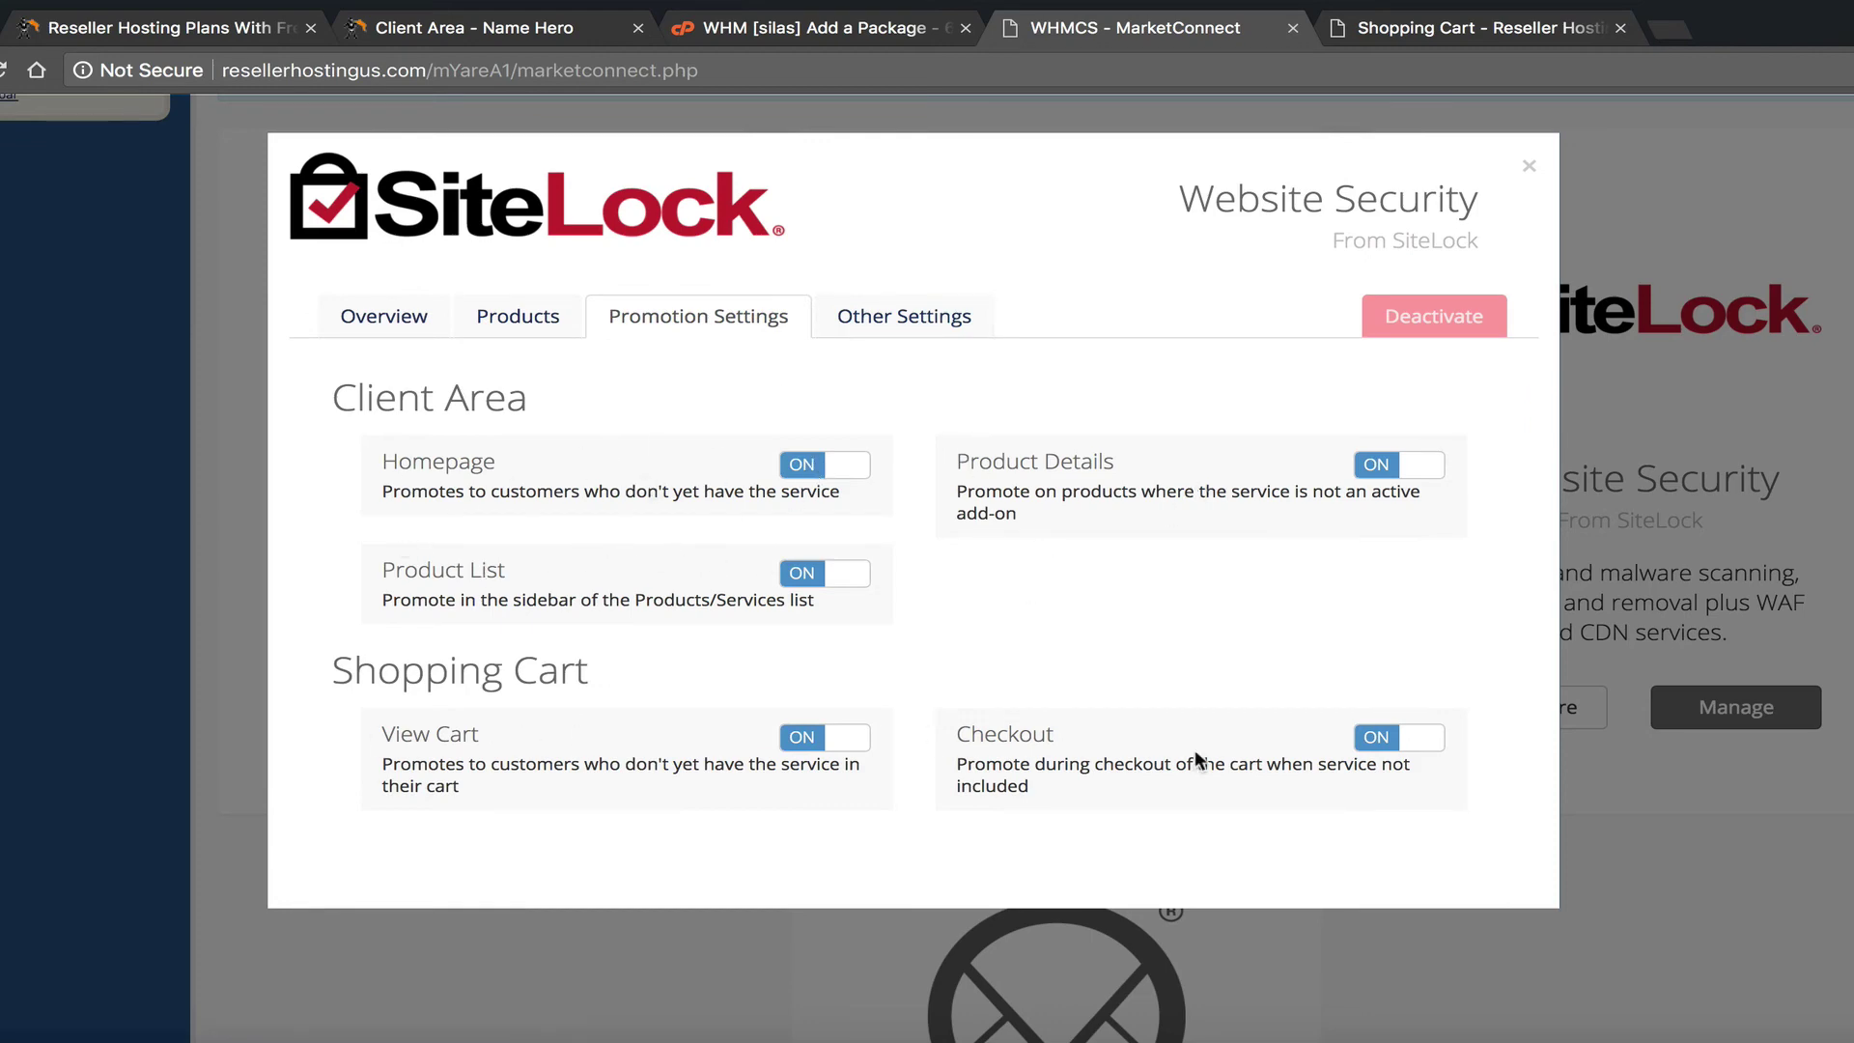
click(1412, 752)
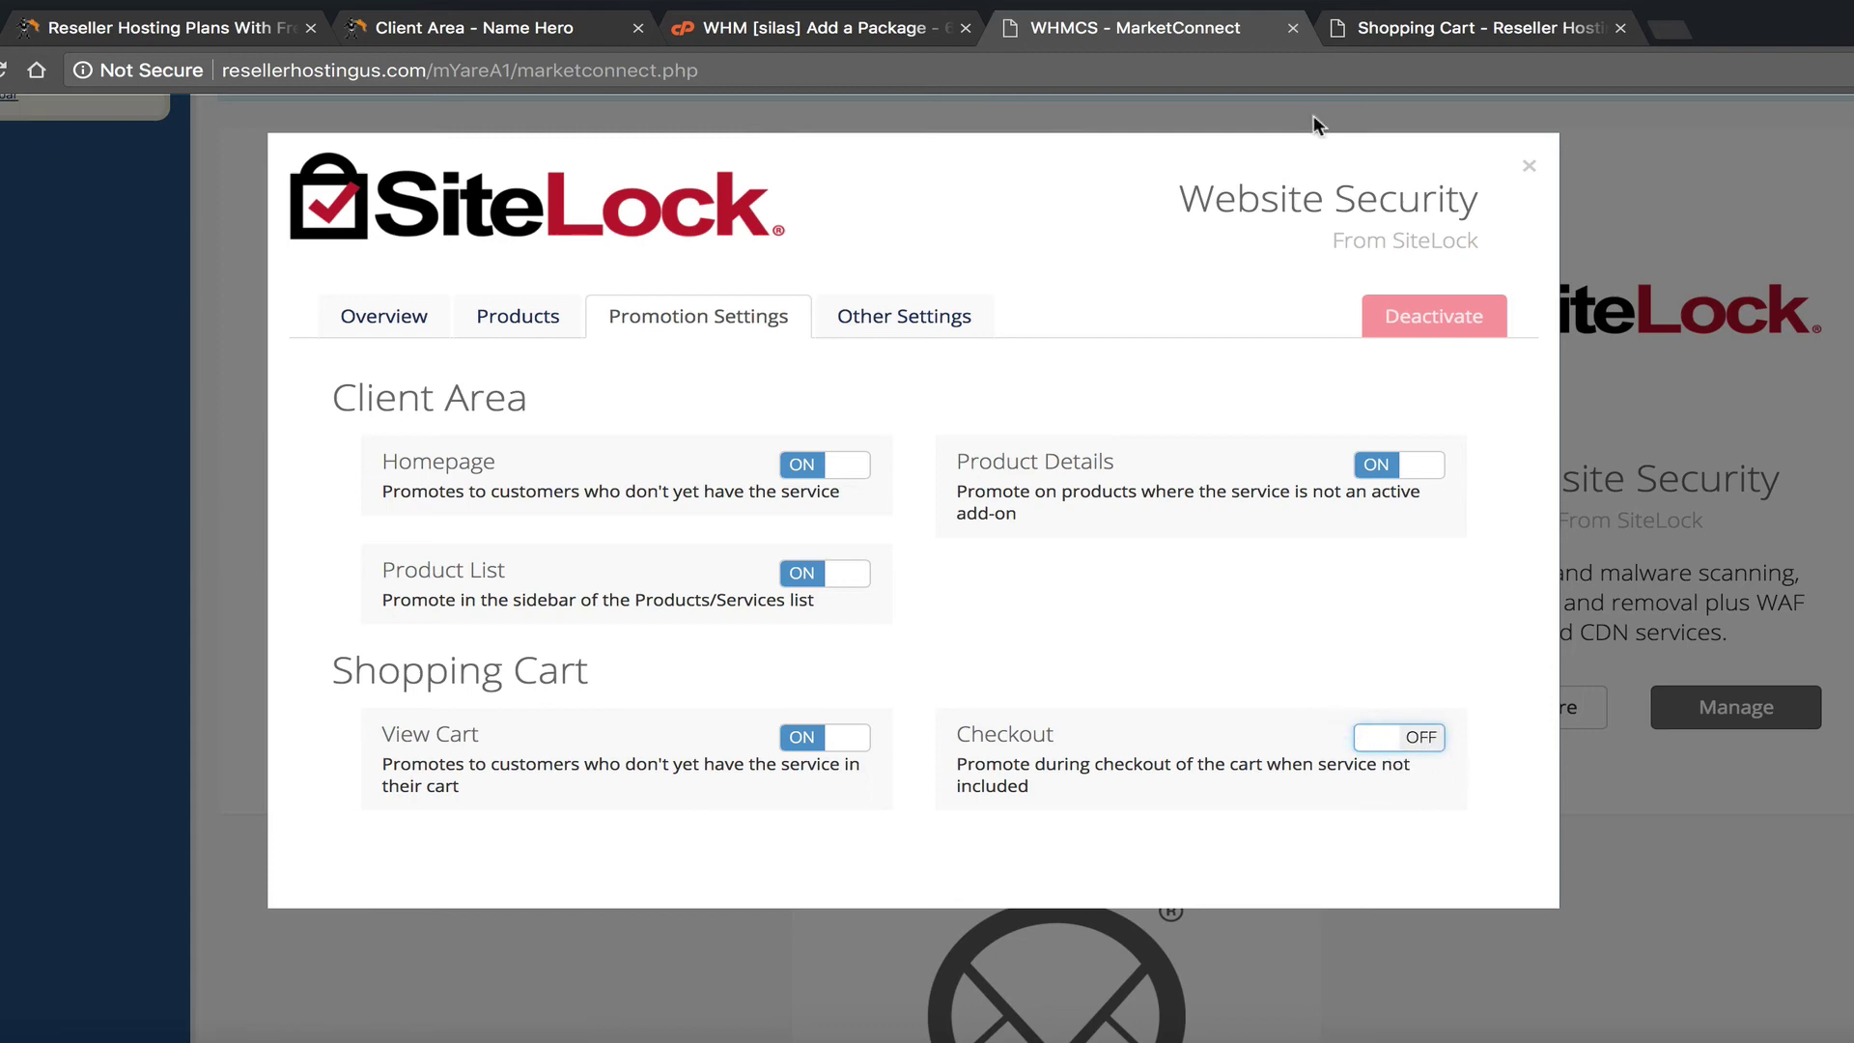
click(1458, 29)
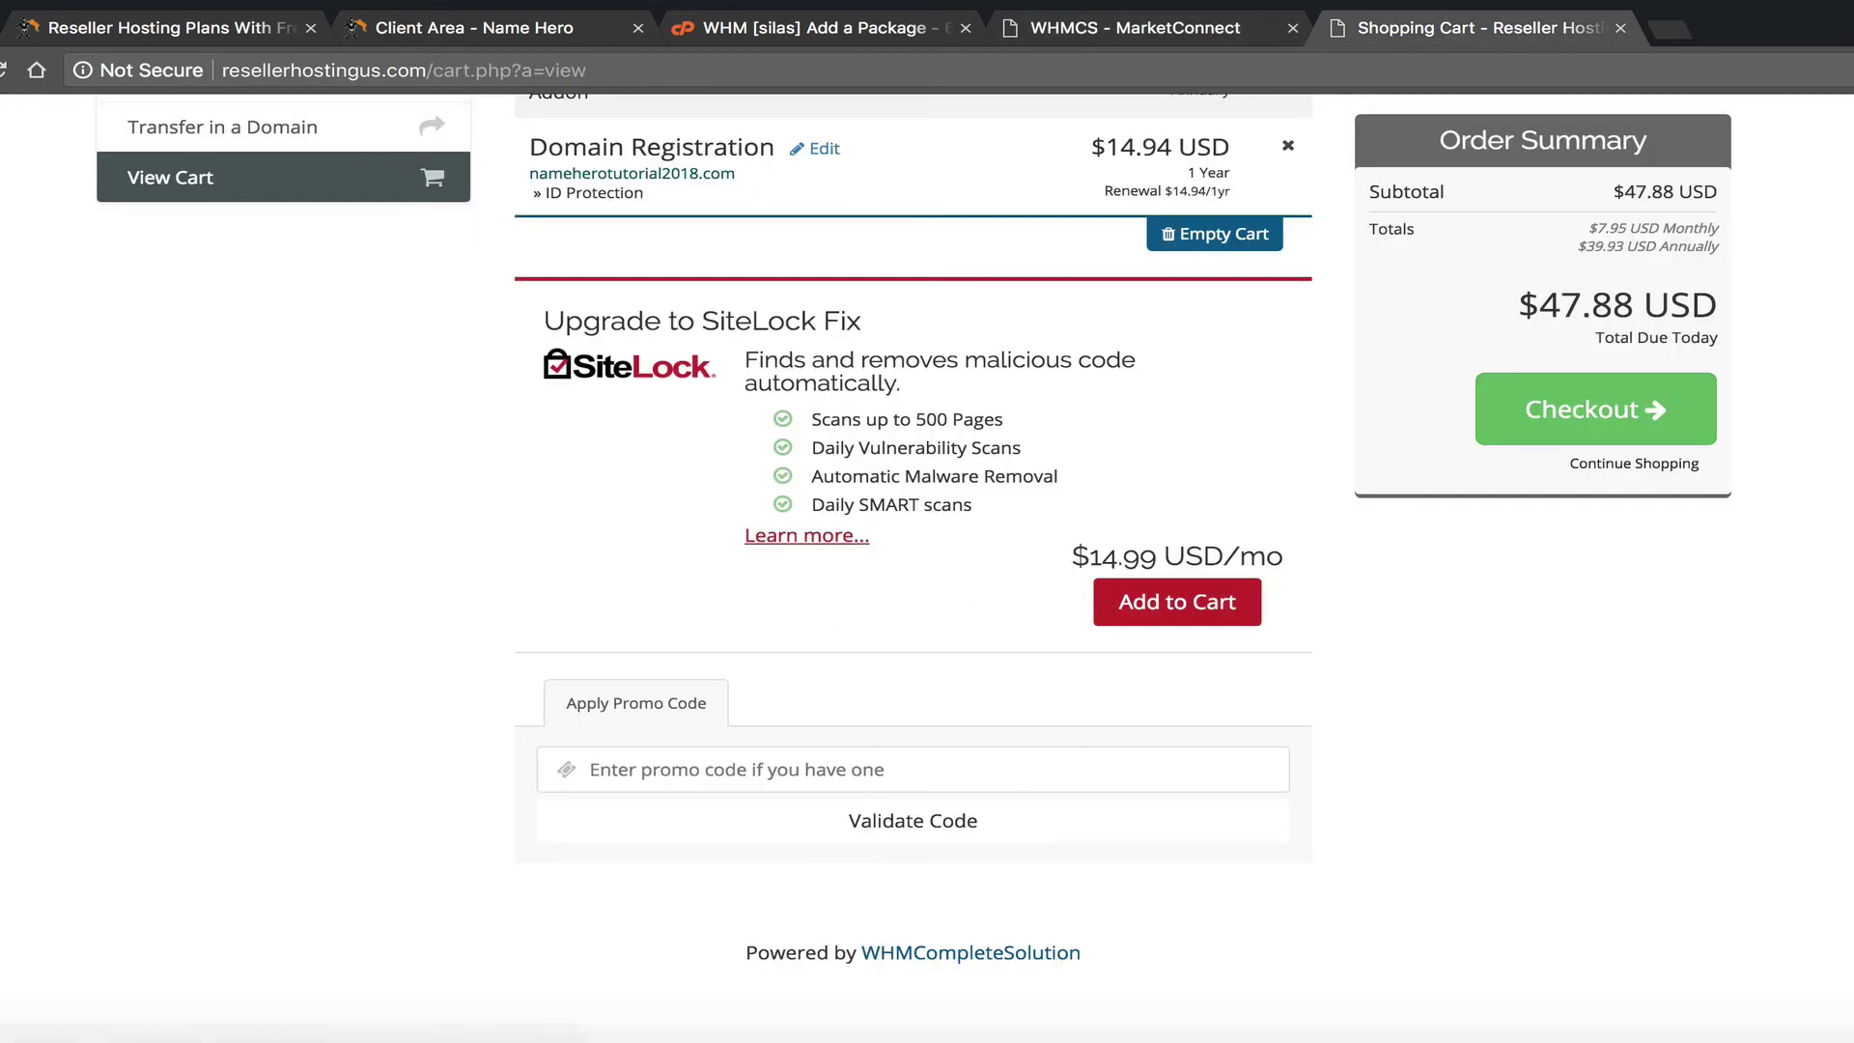
scroll(216, 327, down, 1)
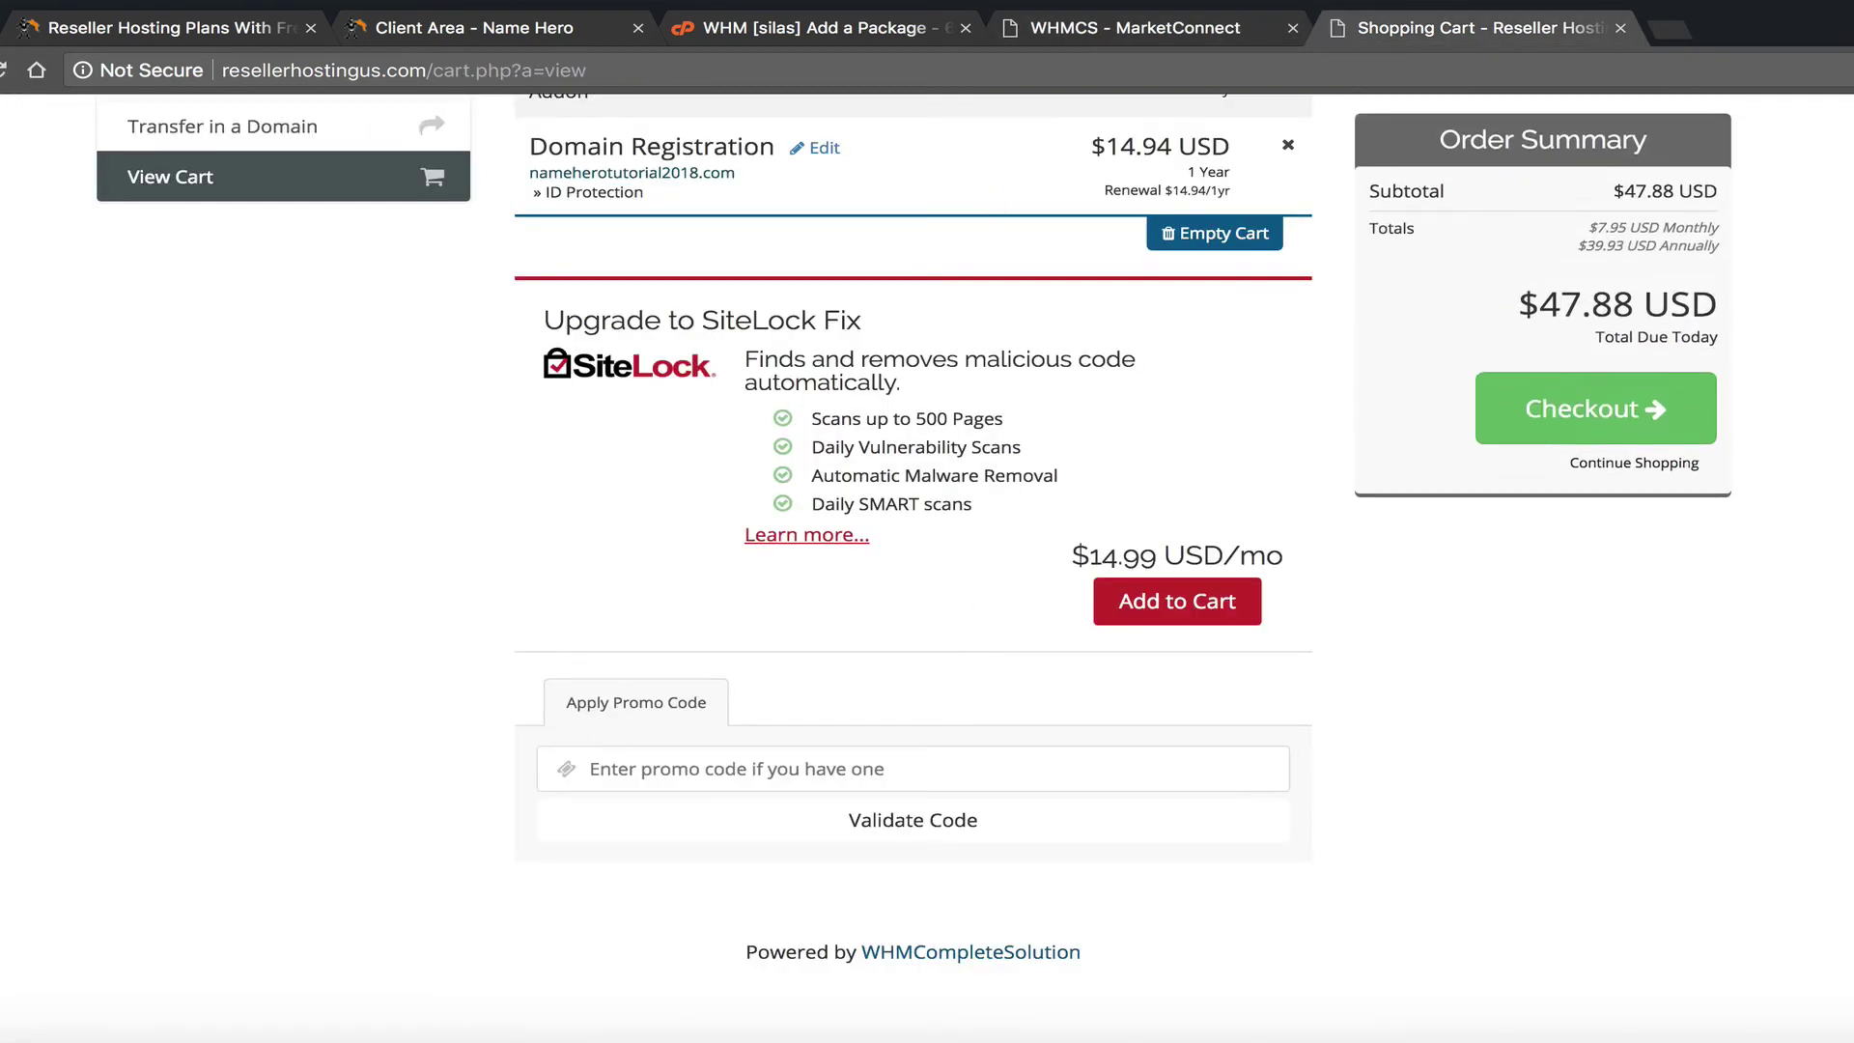
Step: Turn off SiteLock's View Cart promotion in WHMCS, then close and reopen the promotion settings to verify it
click(1097, 31)
click(802, 744)
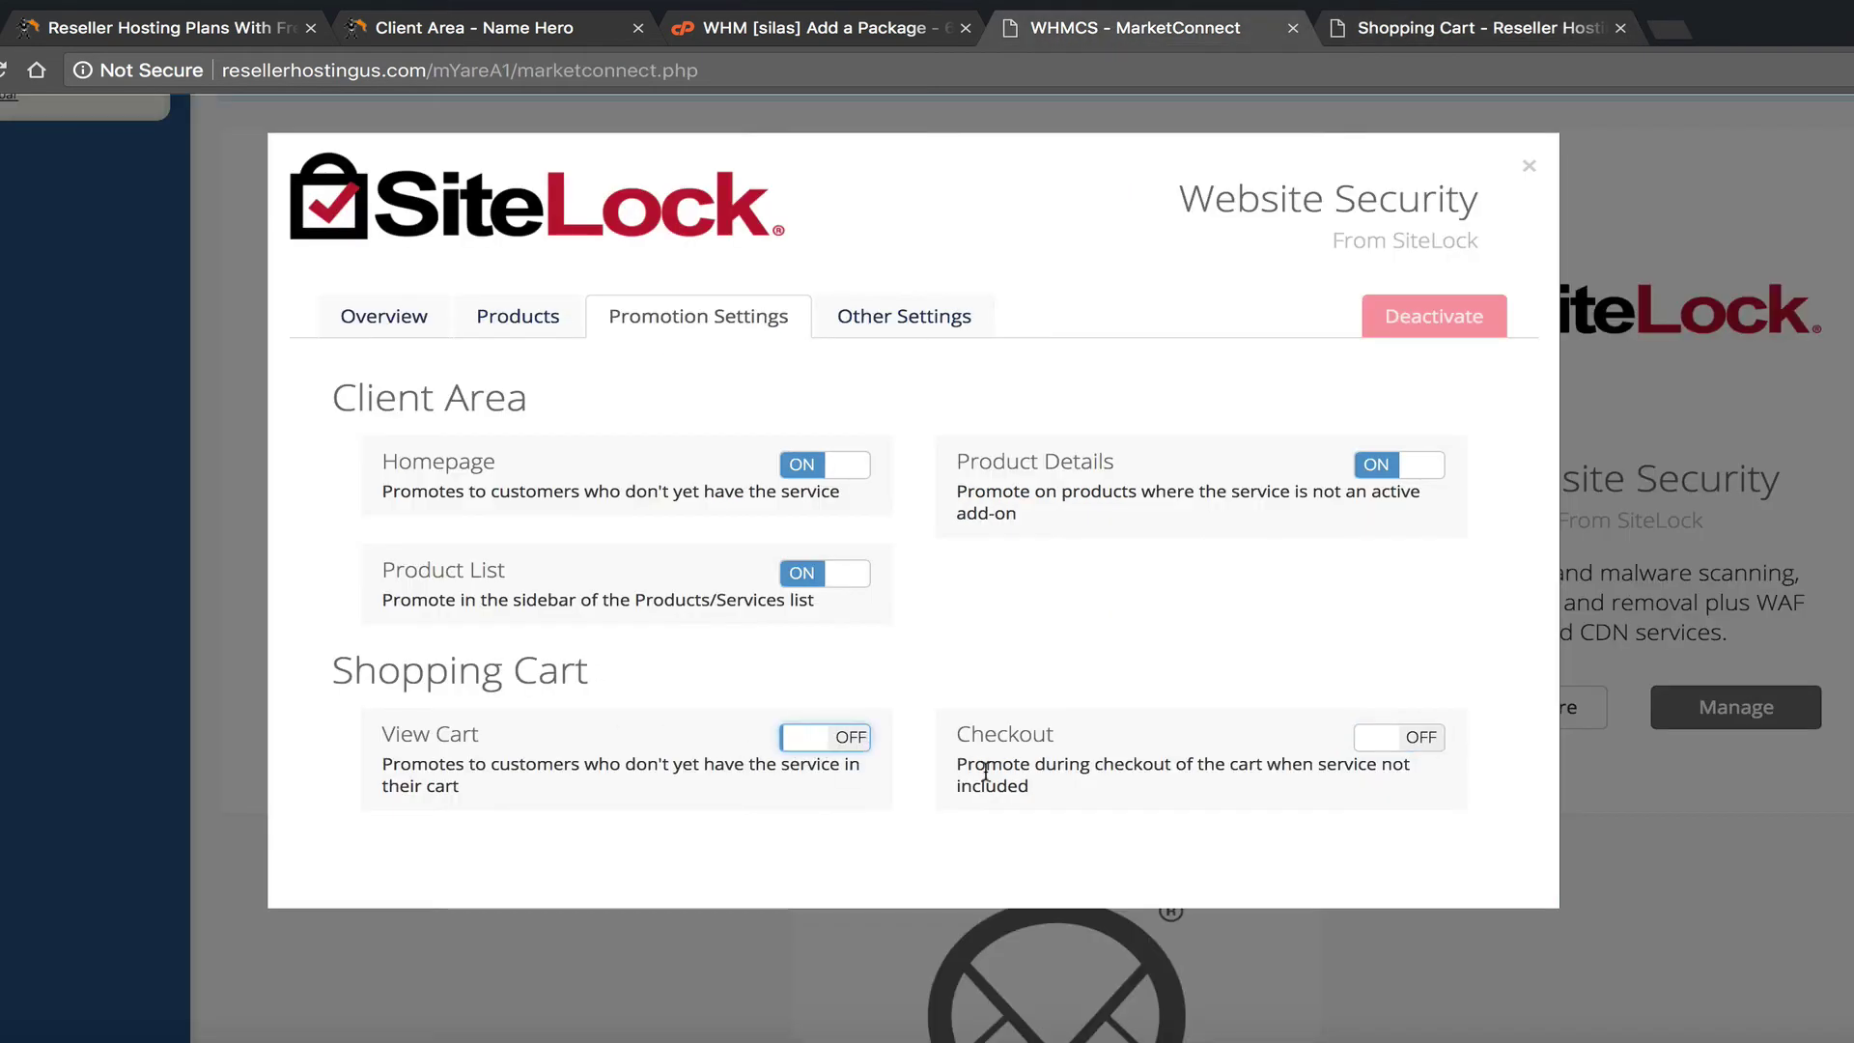
click(1531, 166)
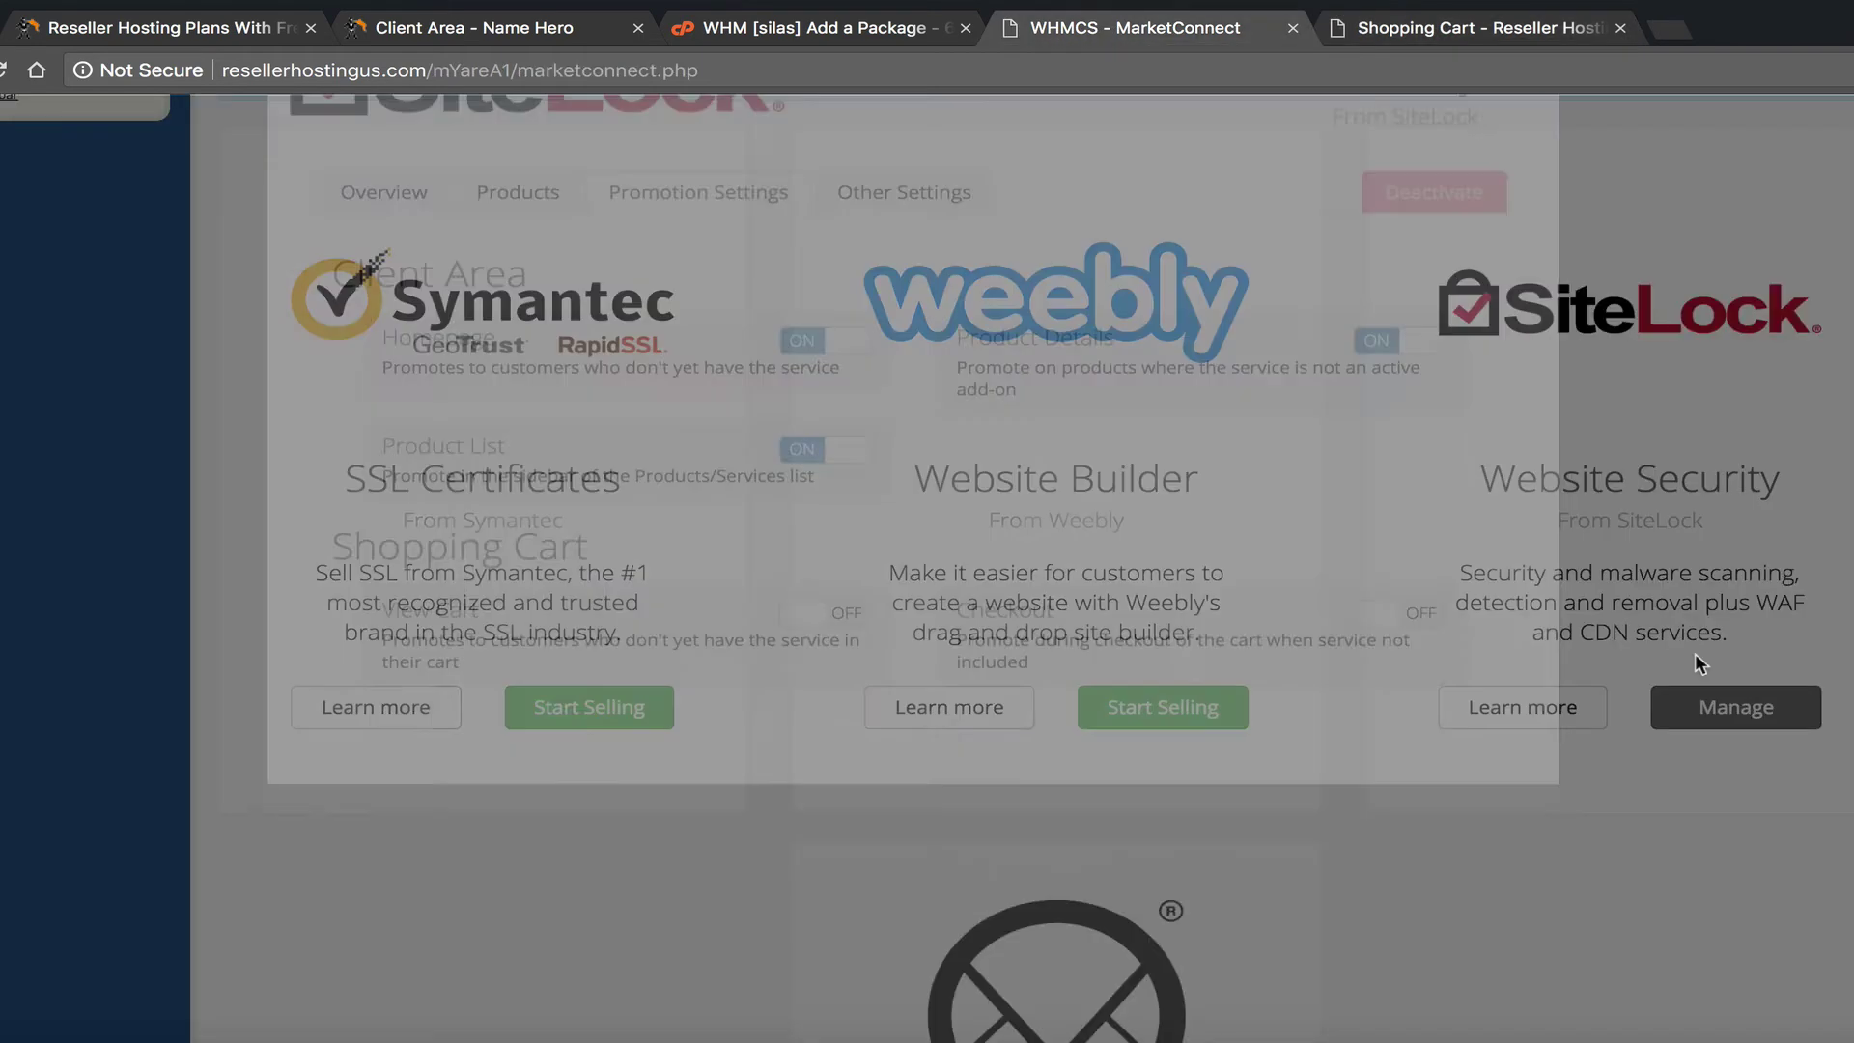
click(1735, 707)
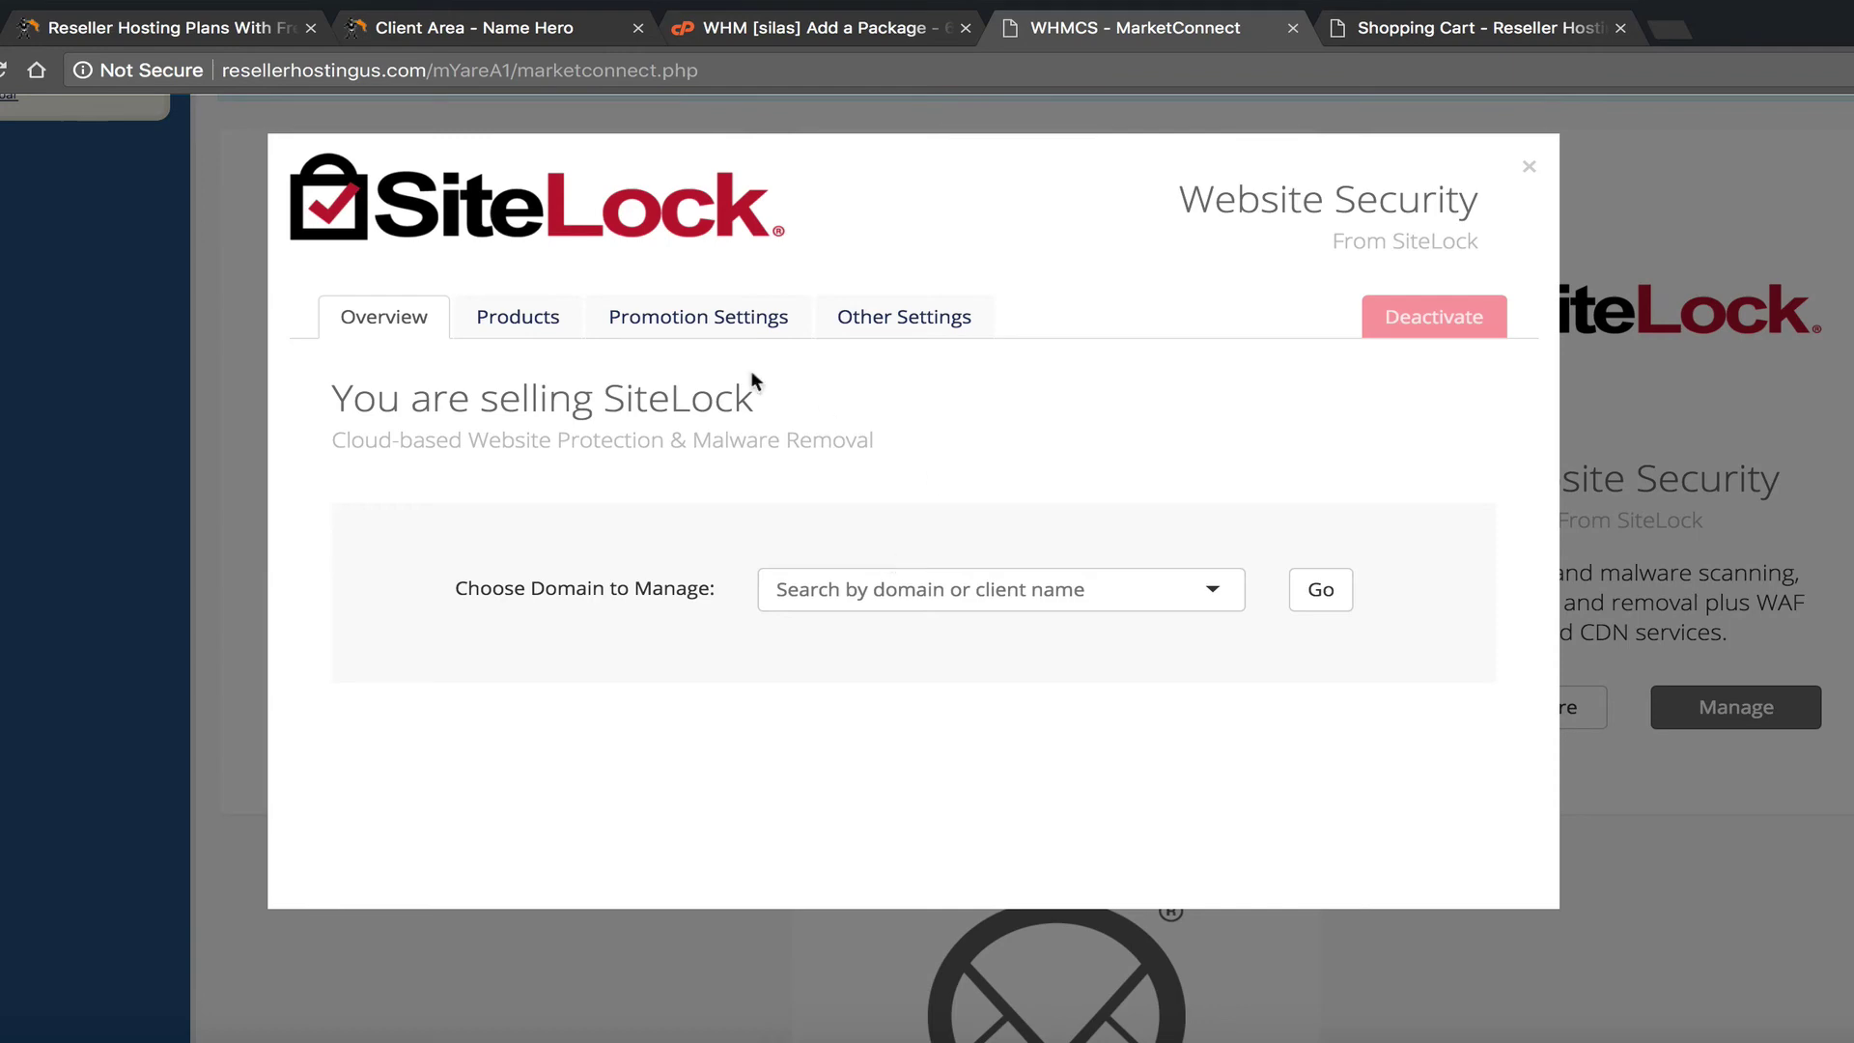
click(907, 318)
click(778, 318)
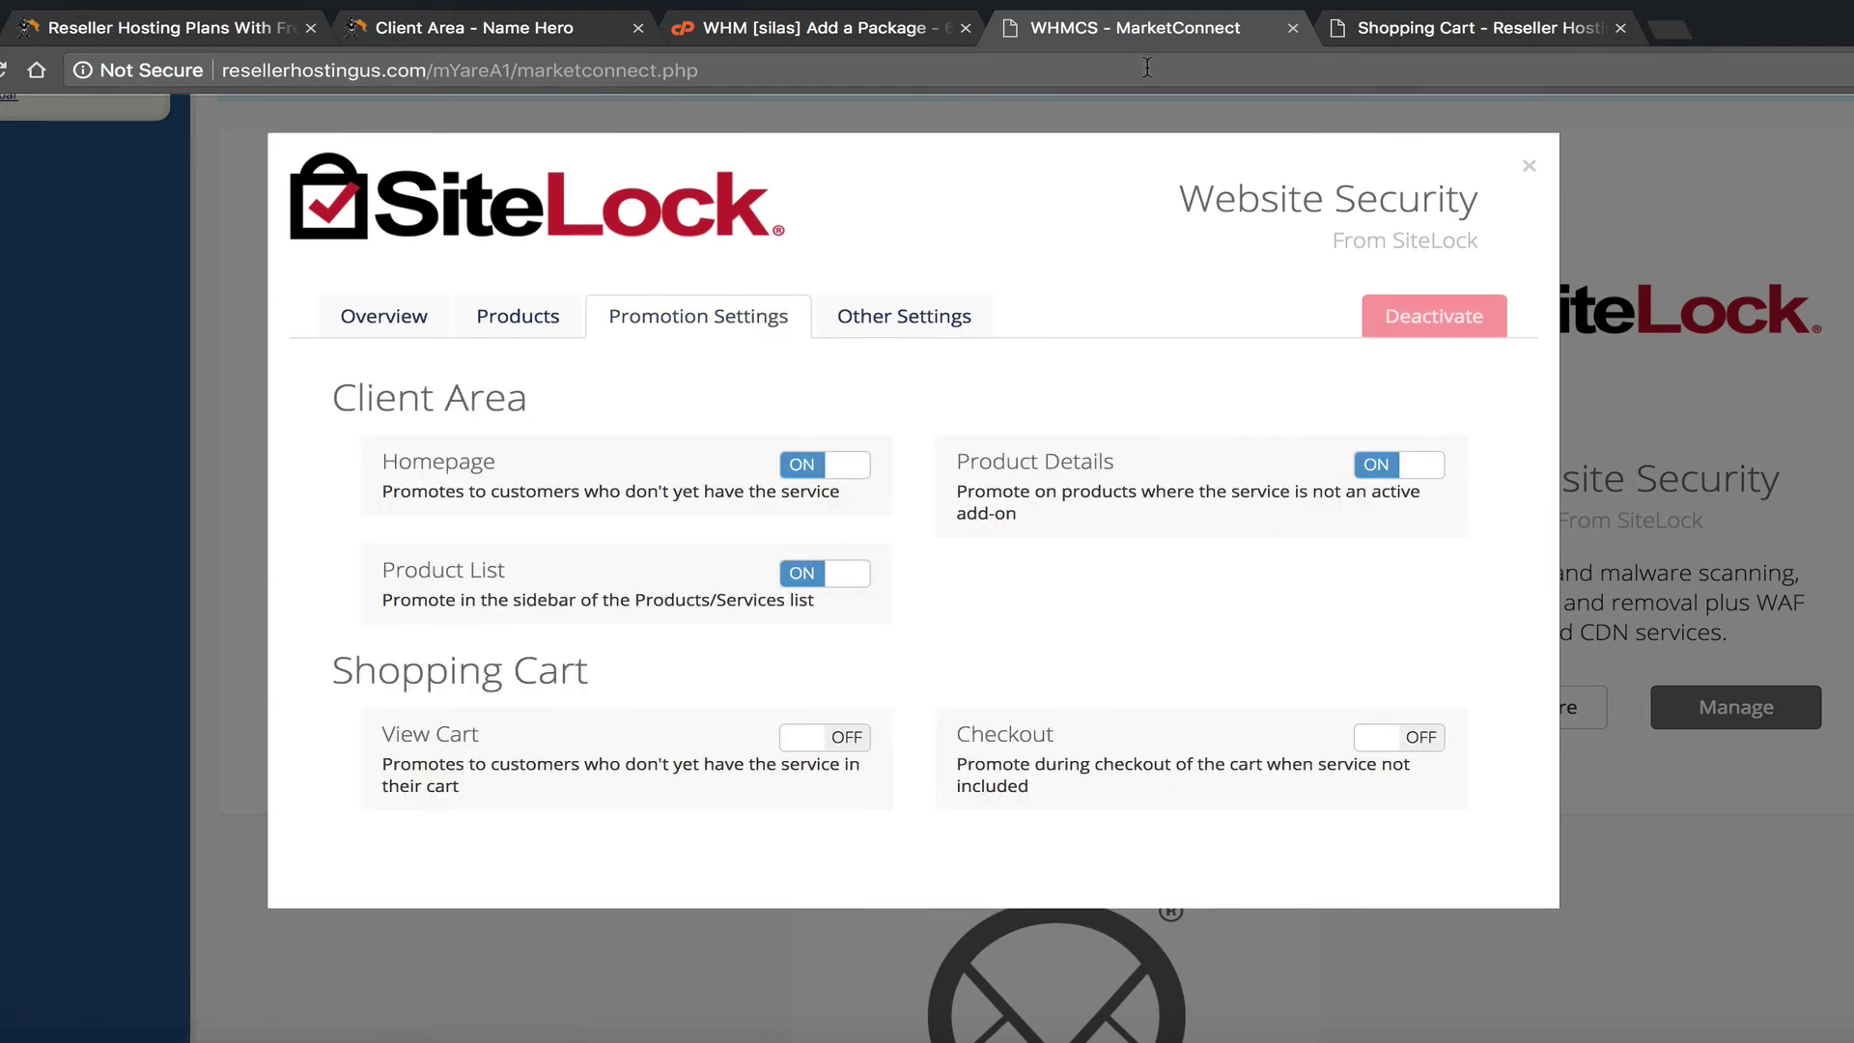
Step: Reload the storefront cart and check whether the SiteLock upgrade offer is still shown
click(1397, 23)
click(8, 68)
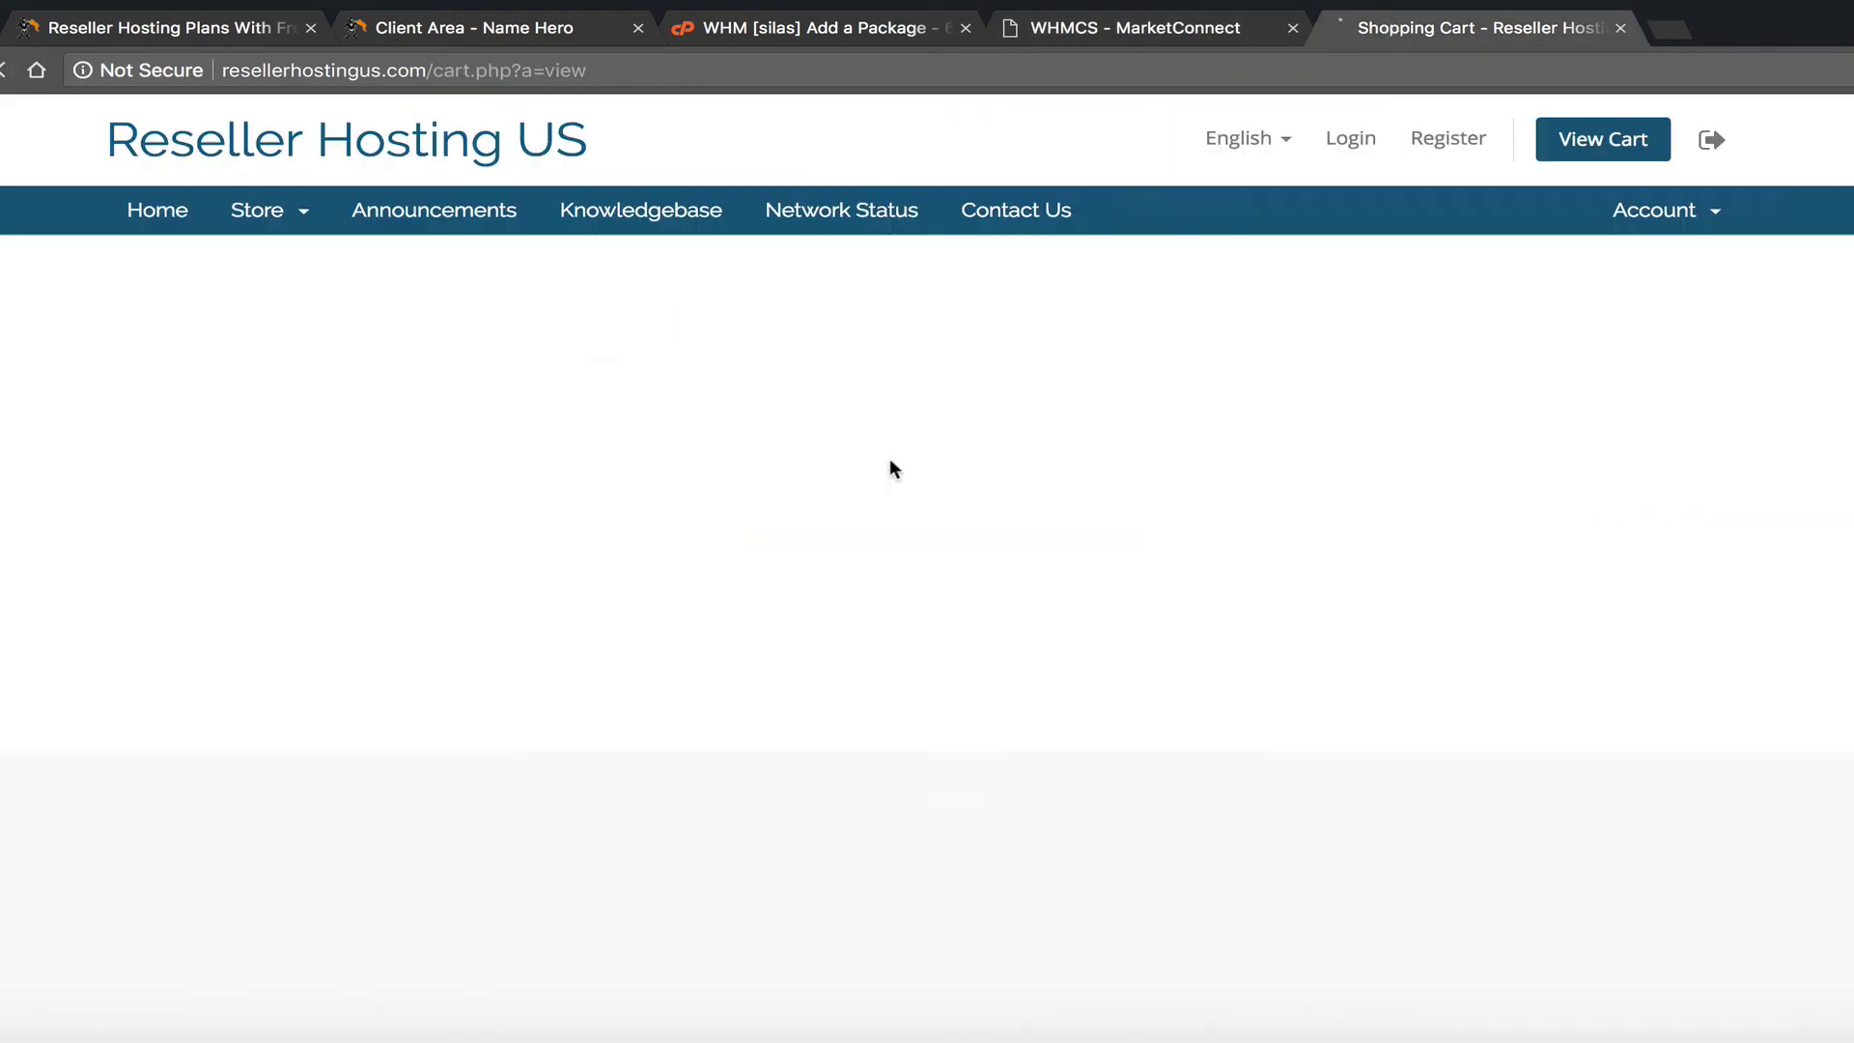
scroll(889, 546, up, 3)
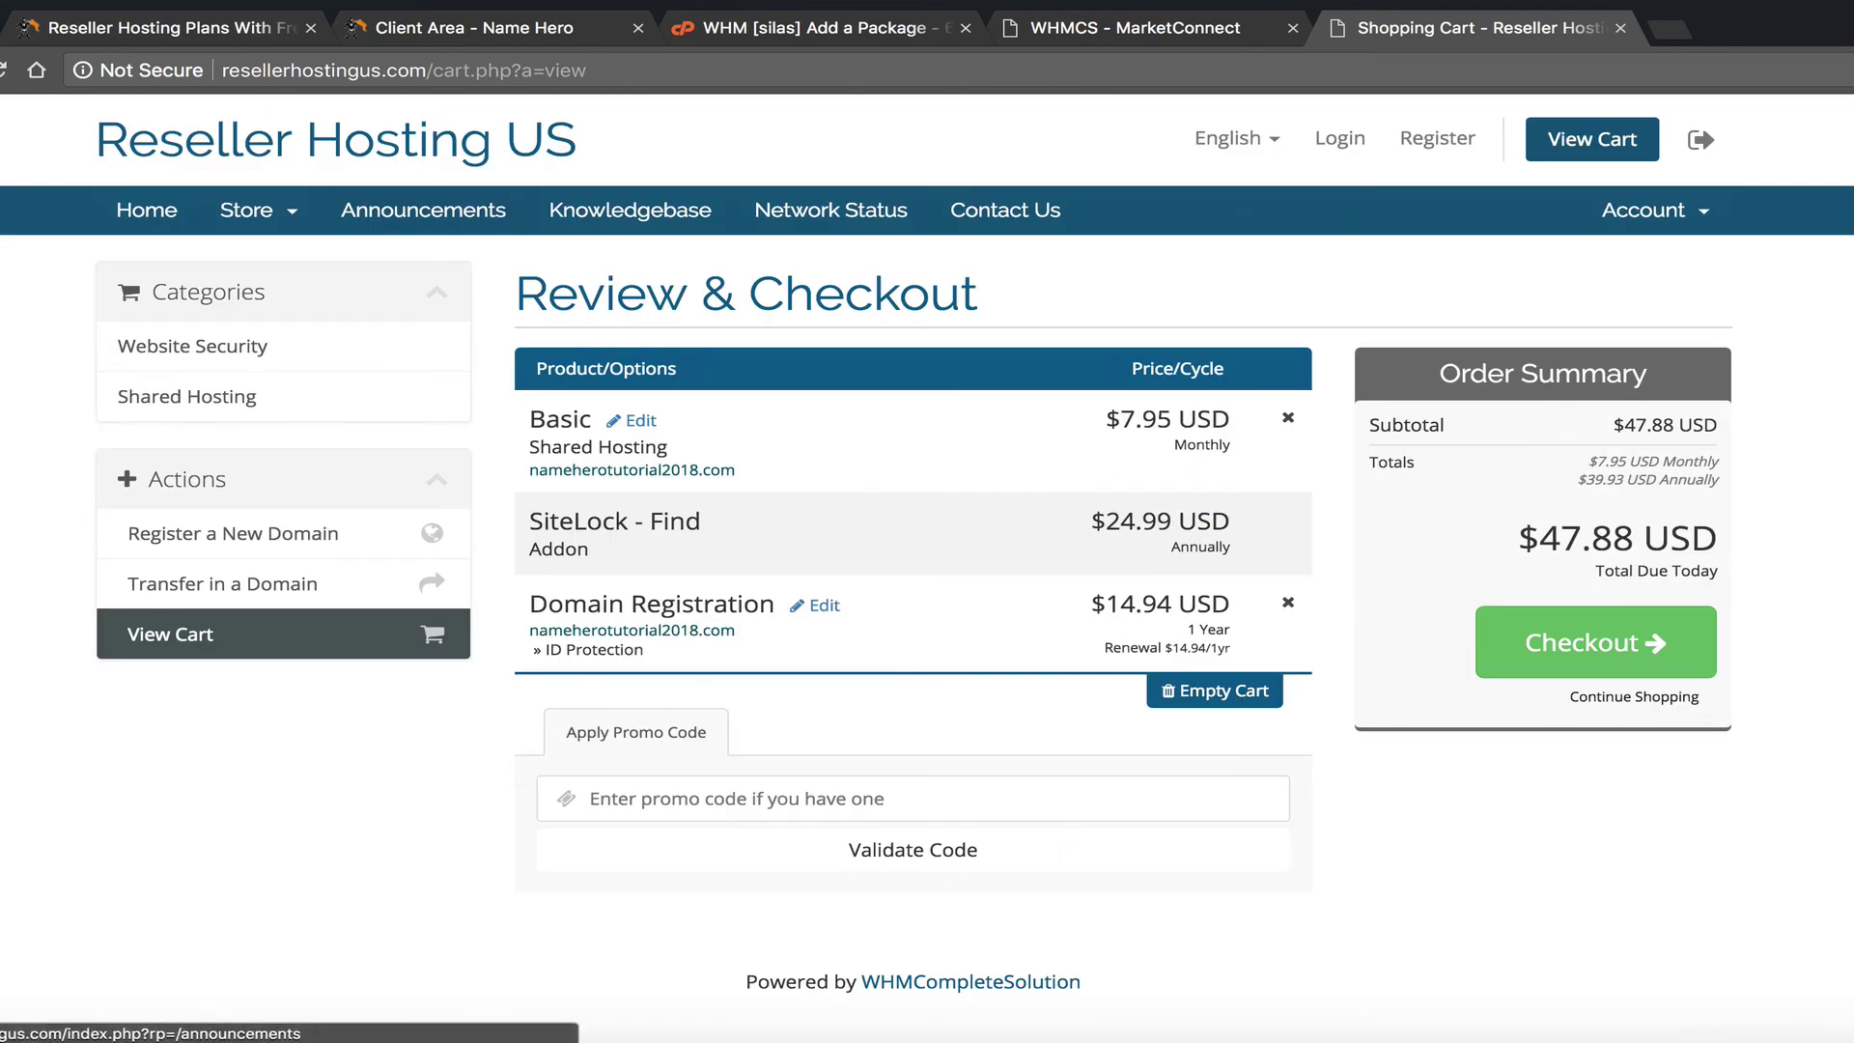
Step: Order a second Basic shared hosting plan using the existing domain namehero.org
click(217, 400)
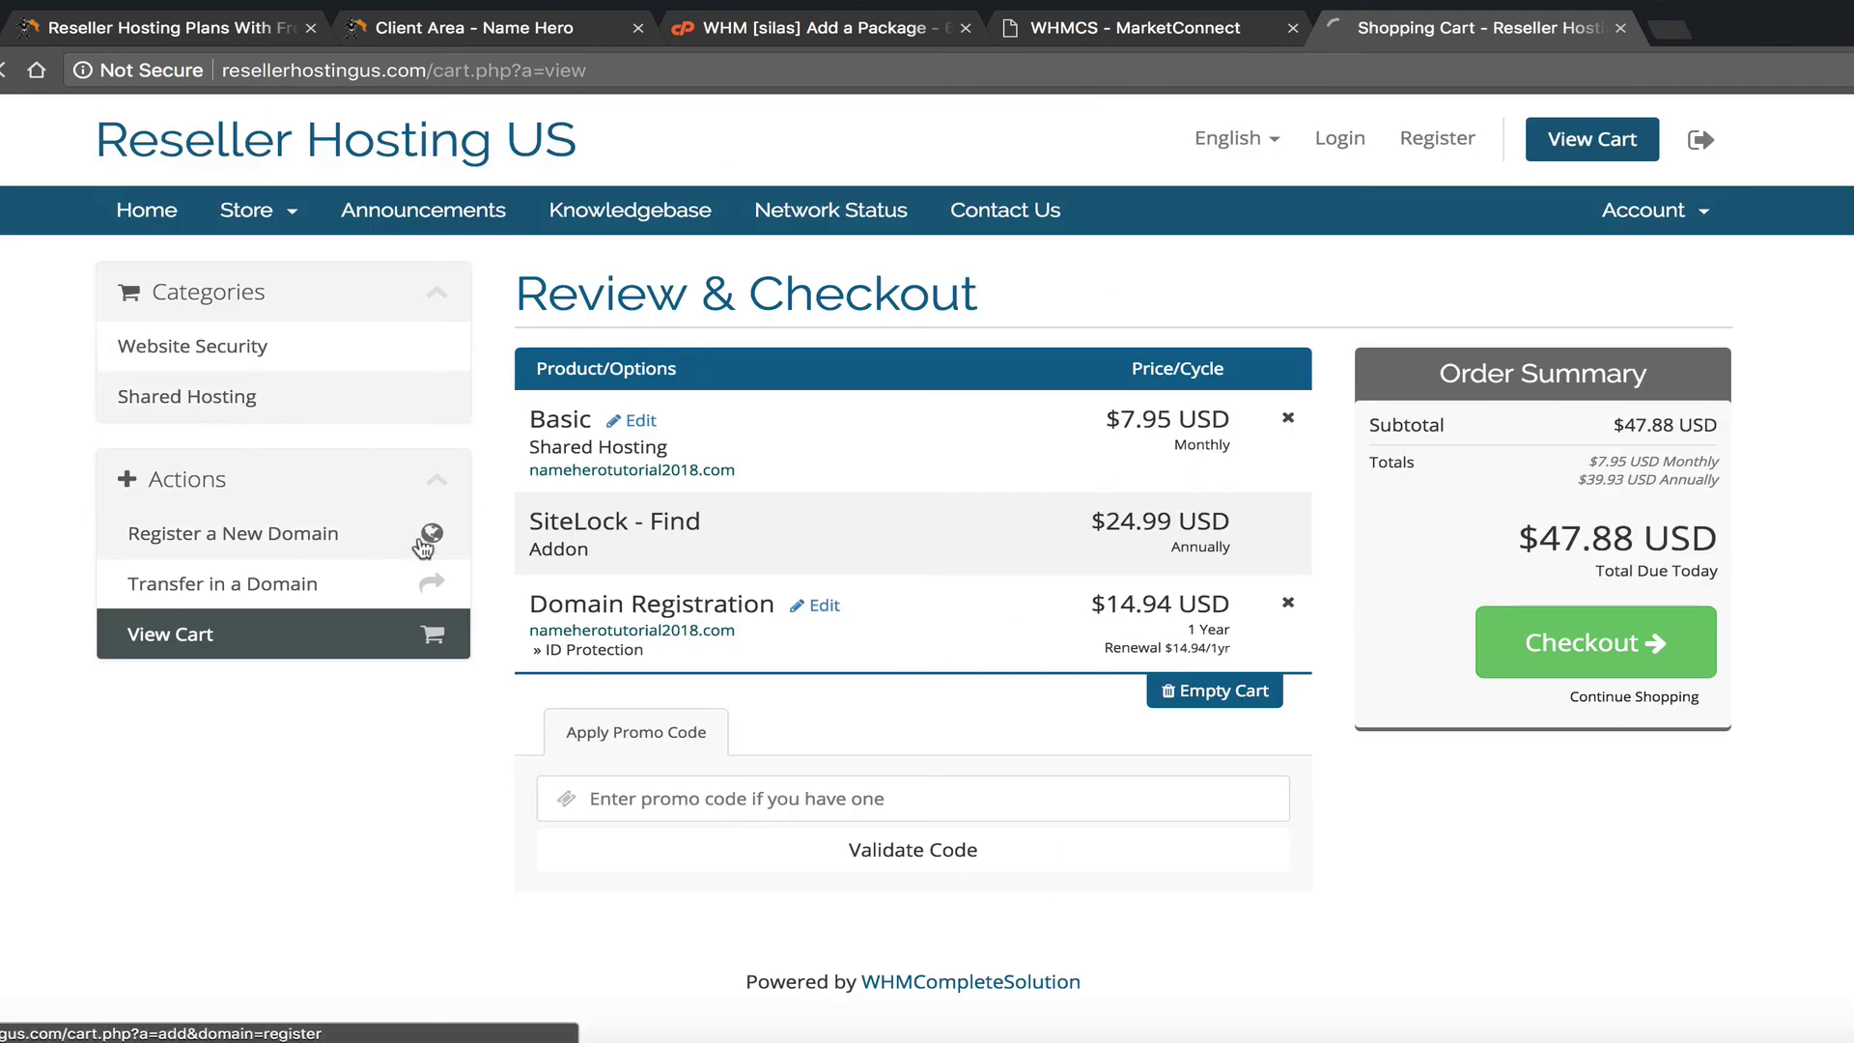
click(992, 537)
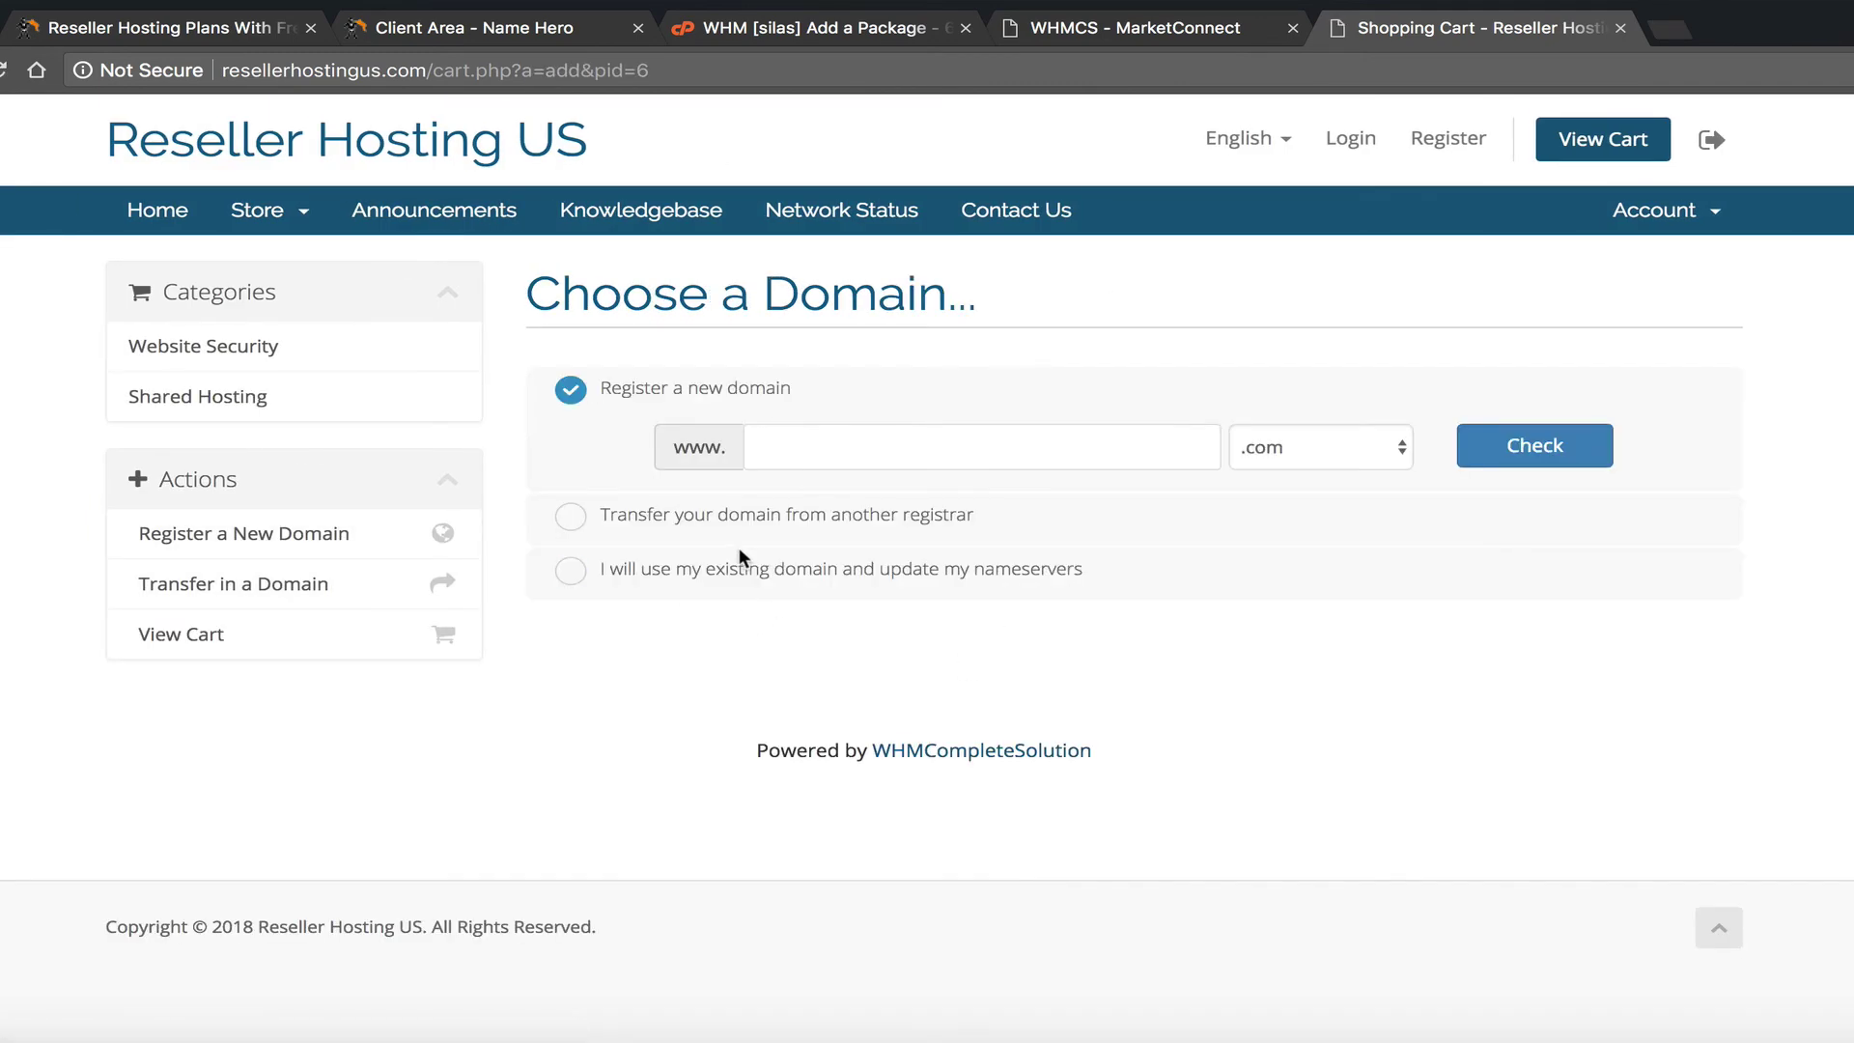
click(757, 567)
text(namehero)
key(Tab)
text(org)
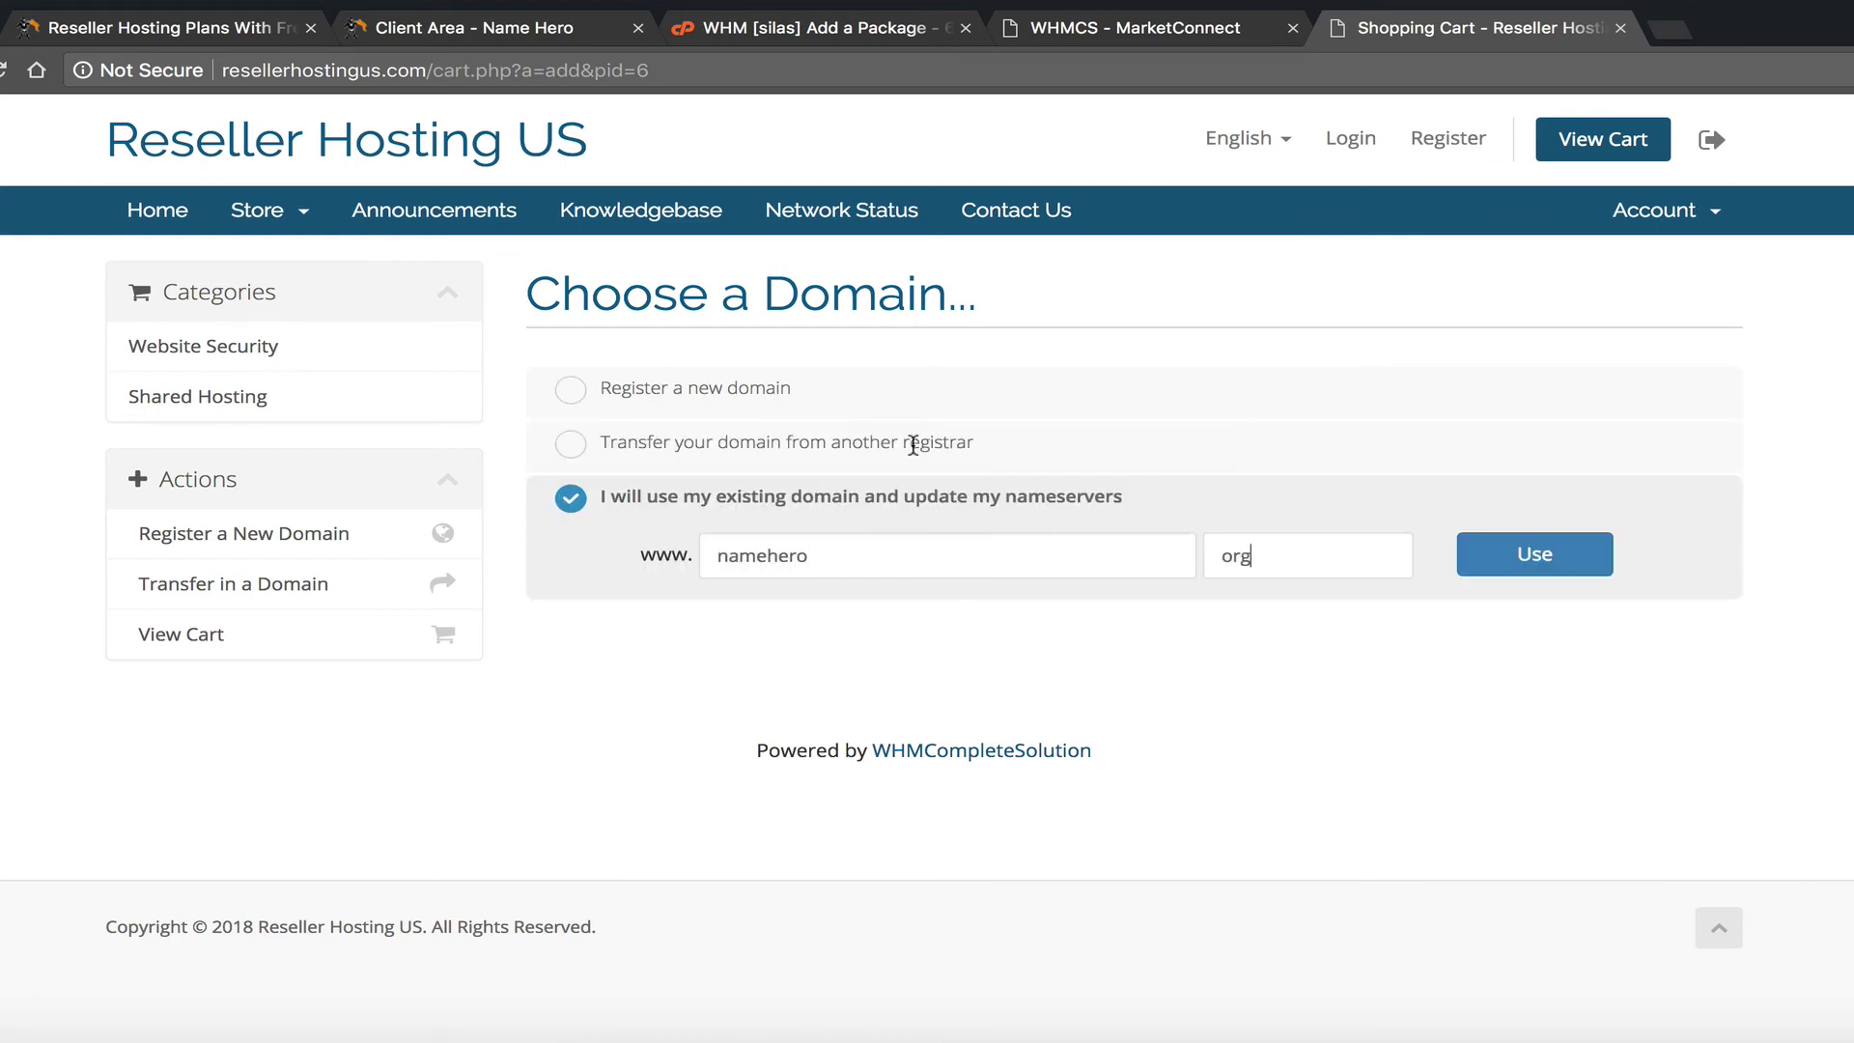
click(1533, 552)
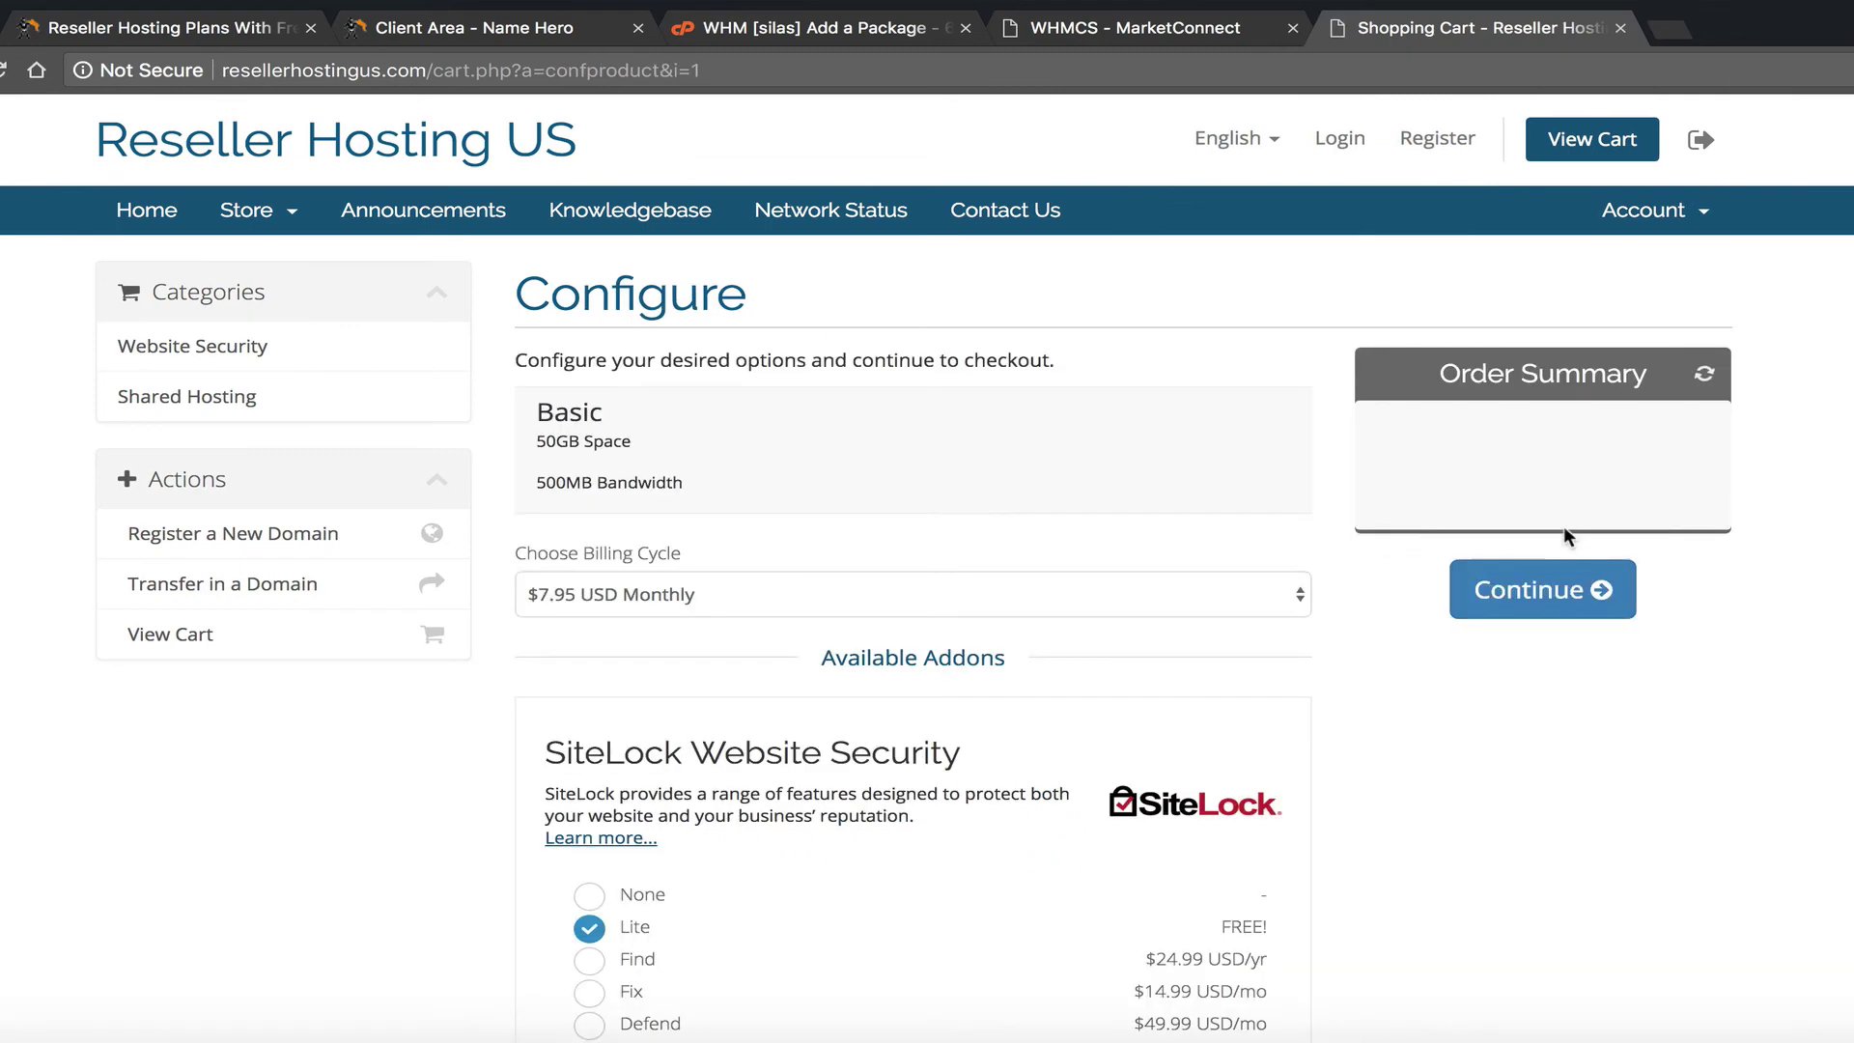
Step: Continue the second order with SiteLock Lite and the existing domain options, and review the cart for promotions
scroll(1110, 629, down, 3)
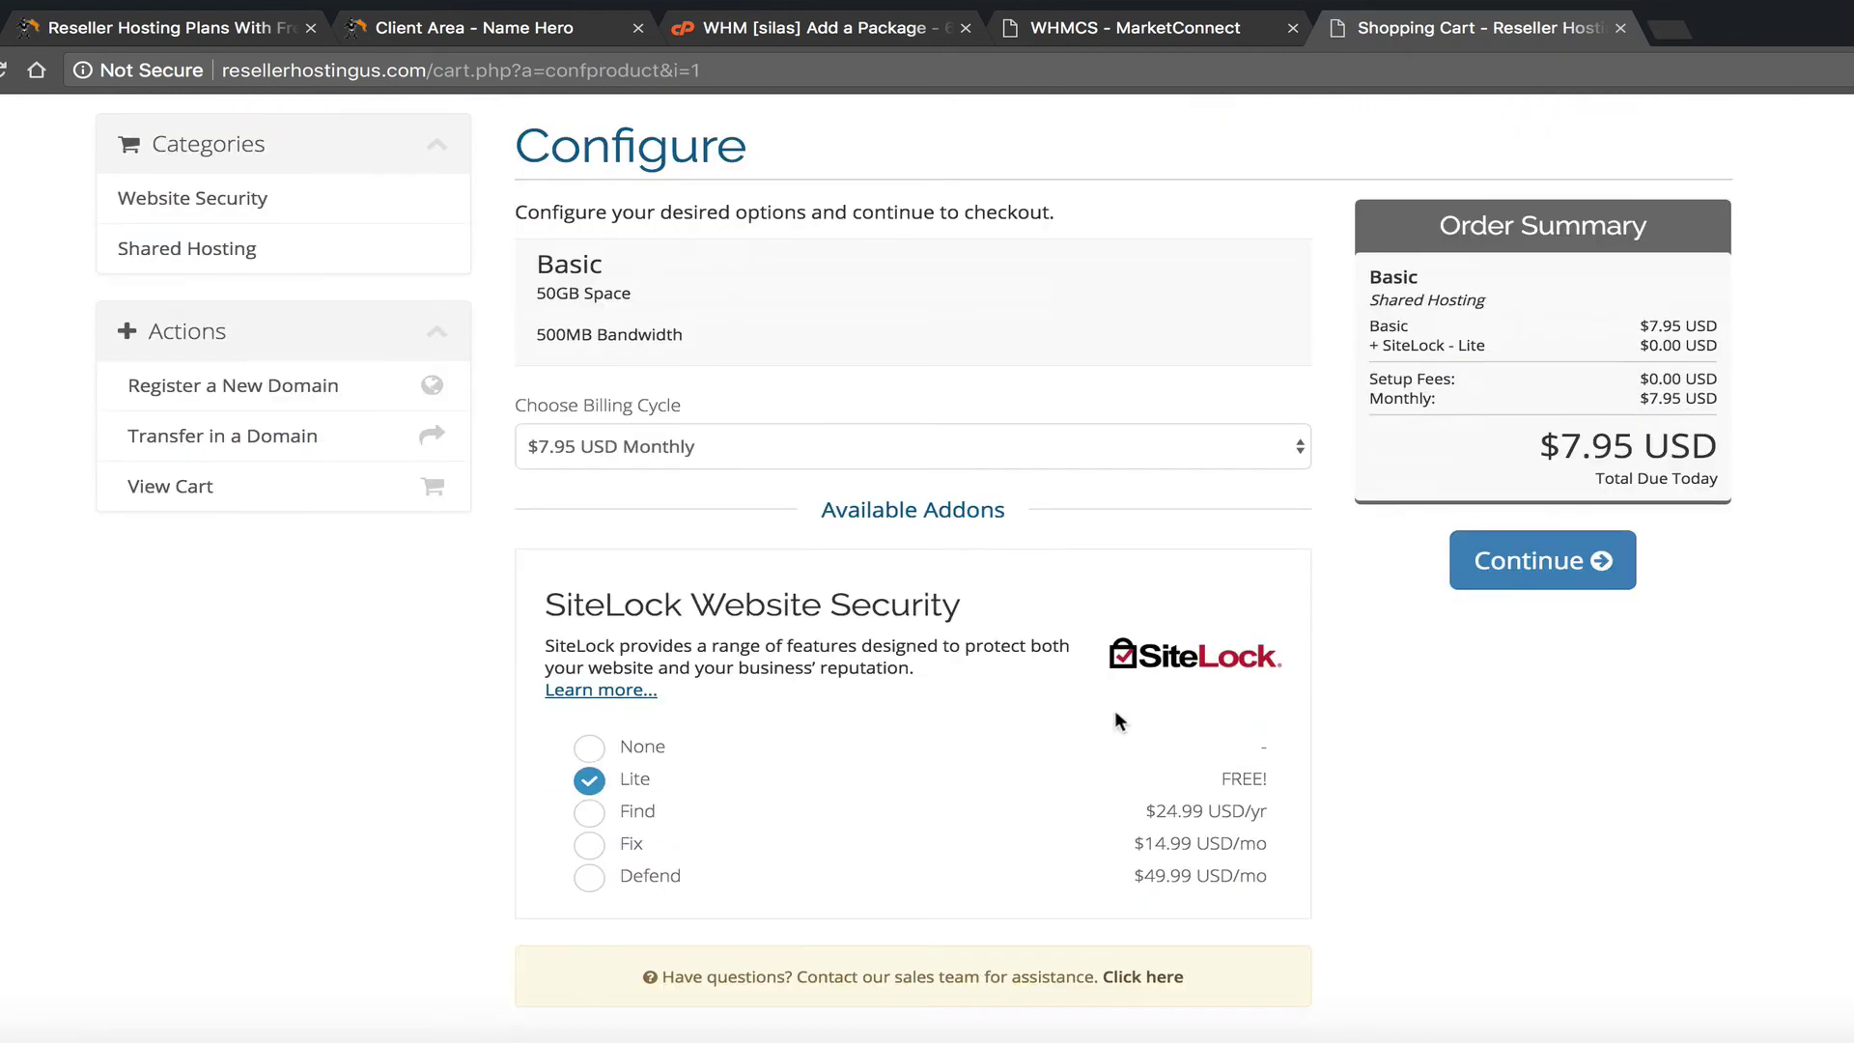
click(1487, 569)
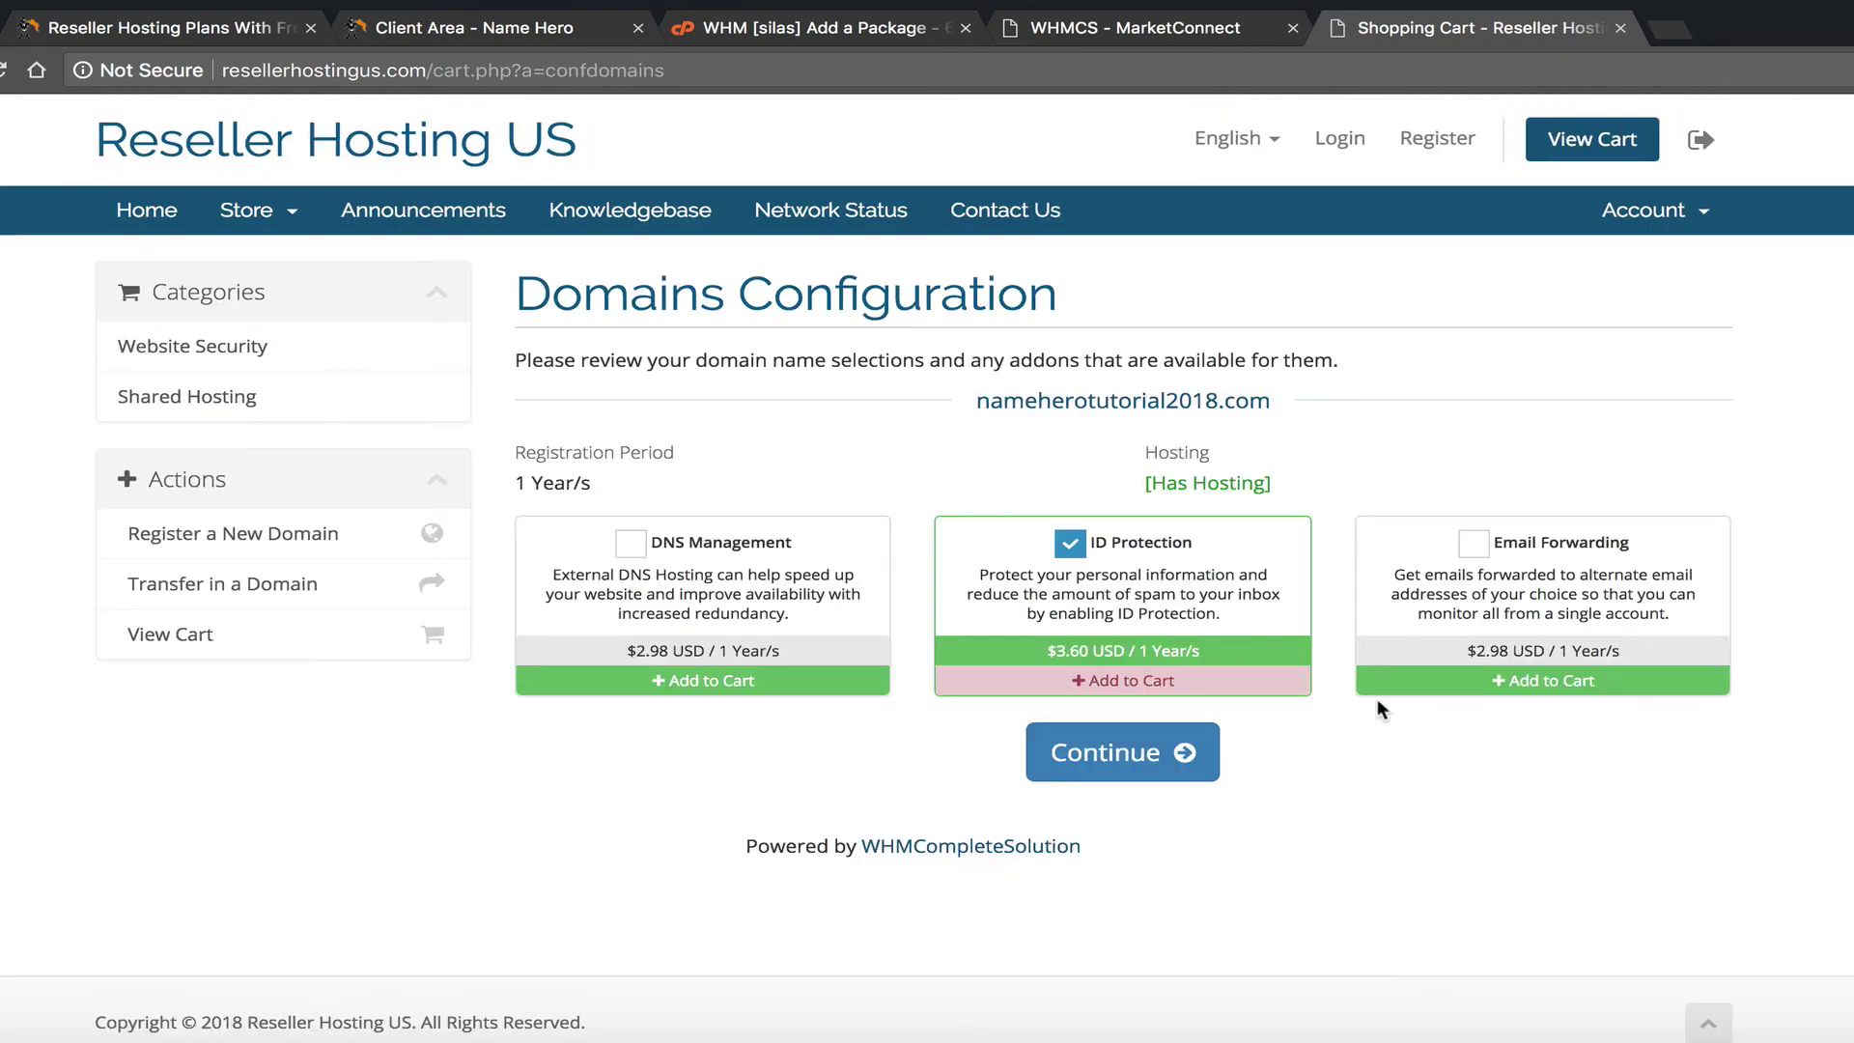
click(1197, 758)
scroll(1249, 717, down, 3)
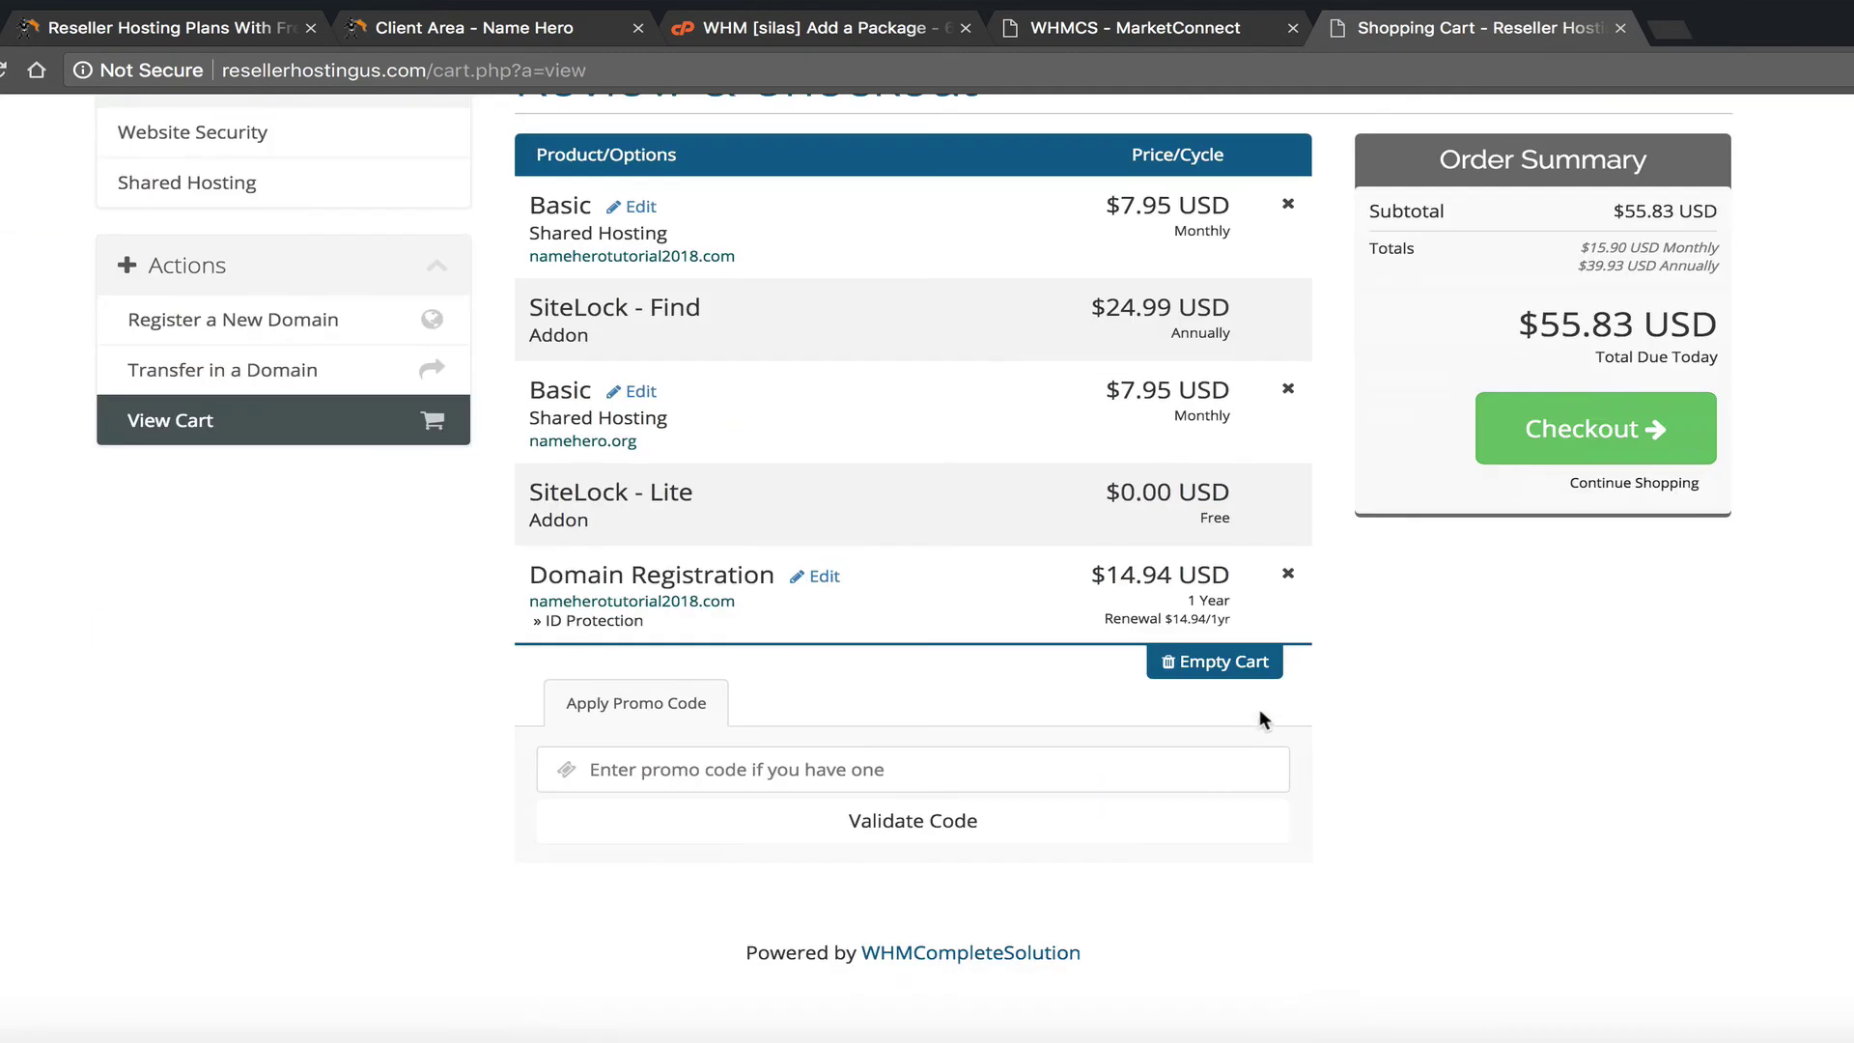
scroll(1268, 575, up, 1)
scroll(1092, 940, down, 3)
scroll(1093, 935, up, 5)
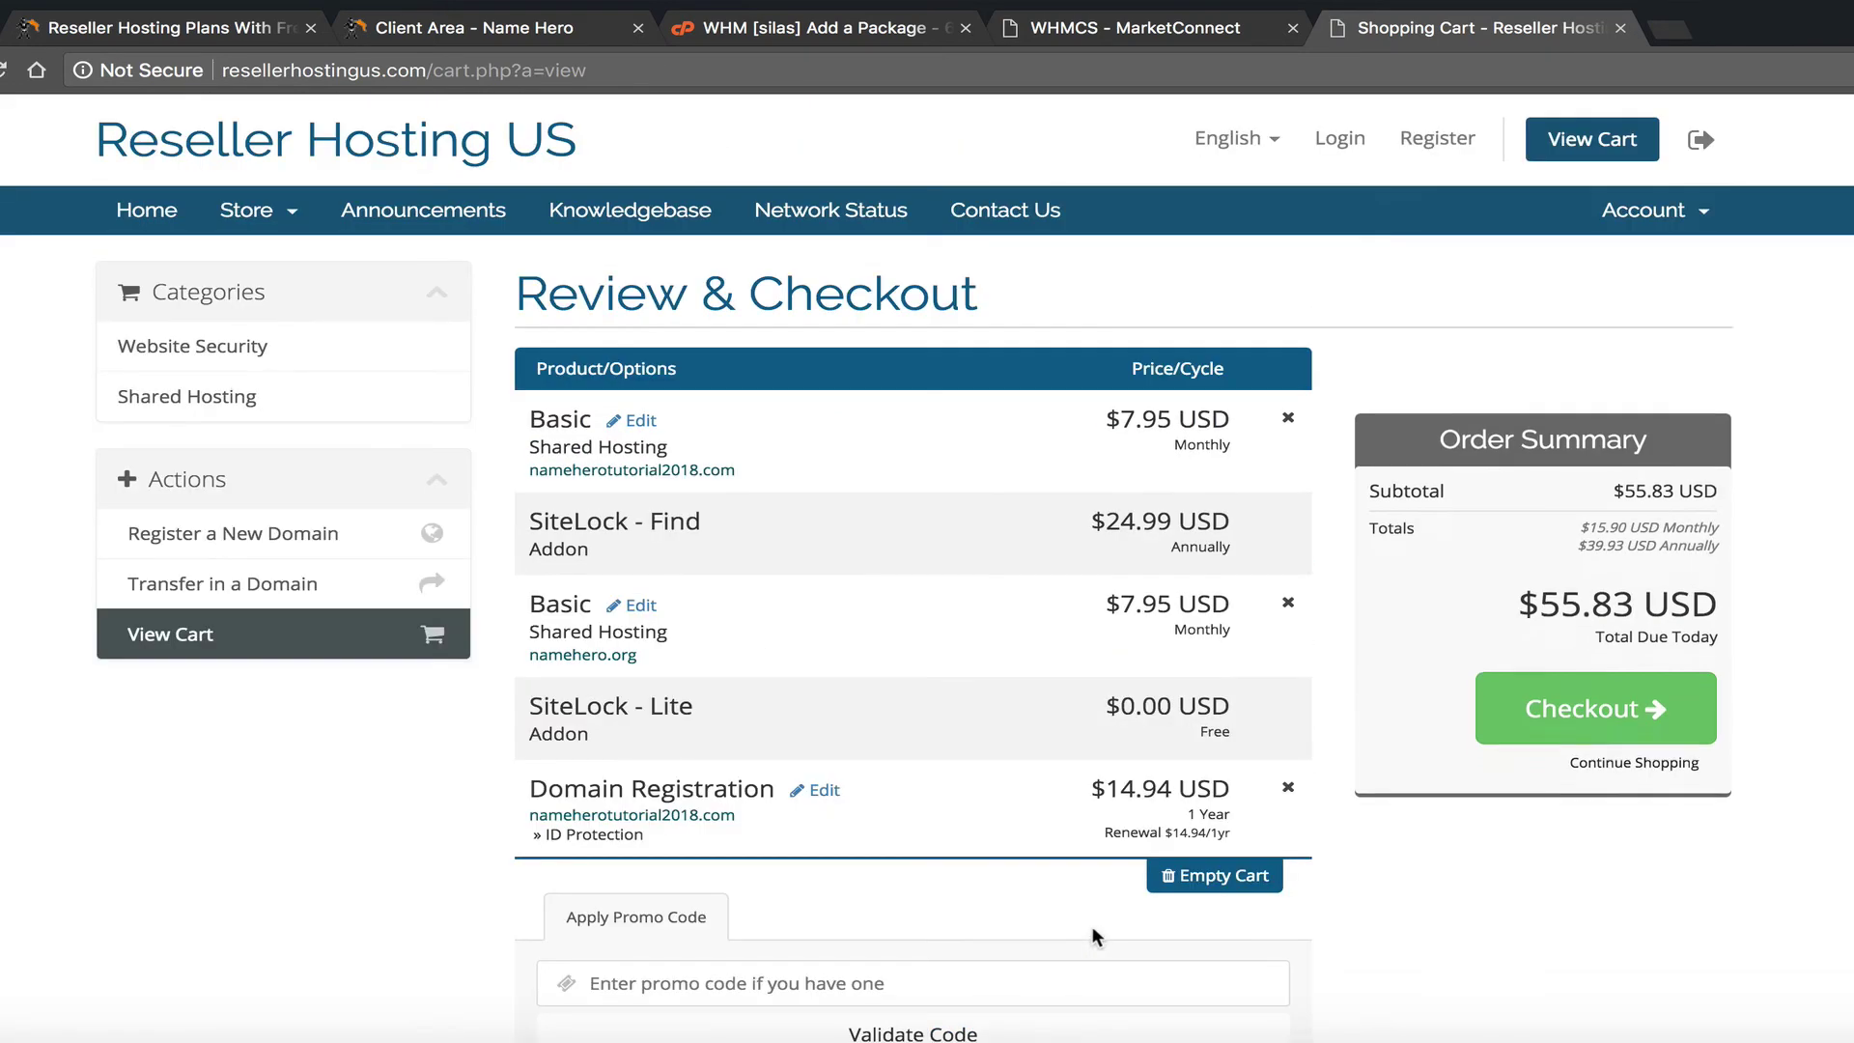
Step: Look at SiteLock's other settings in WHMCS MarketConnect, and return to the storefront cart
click(1091, 31)
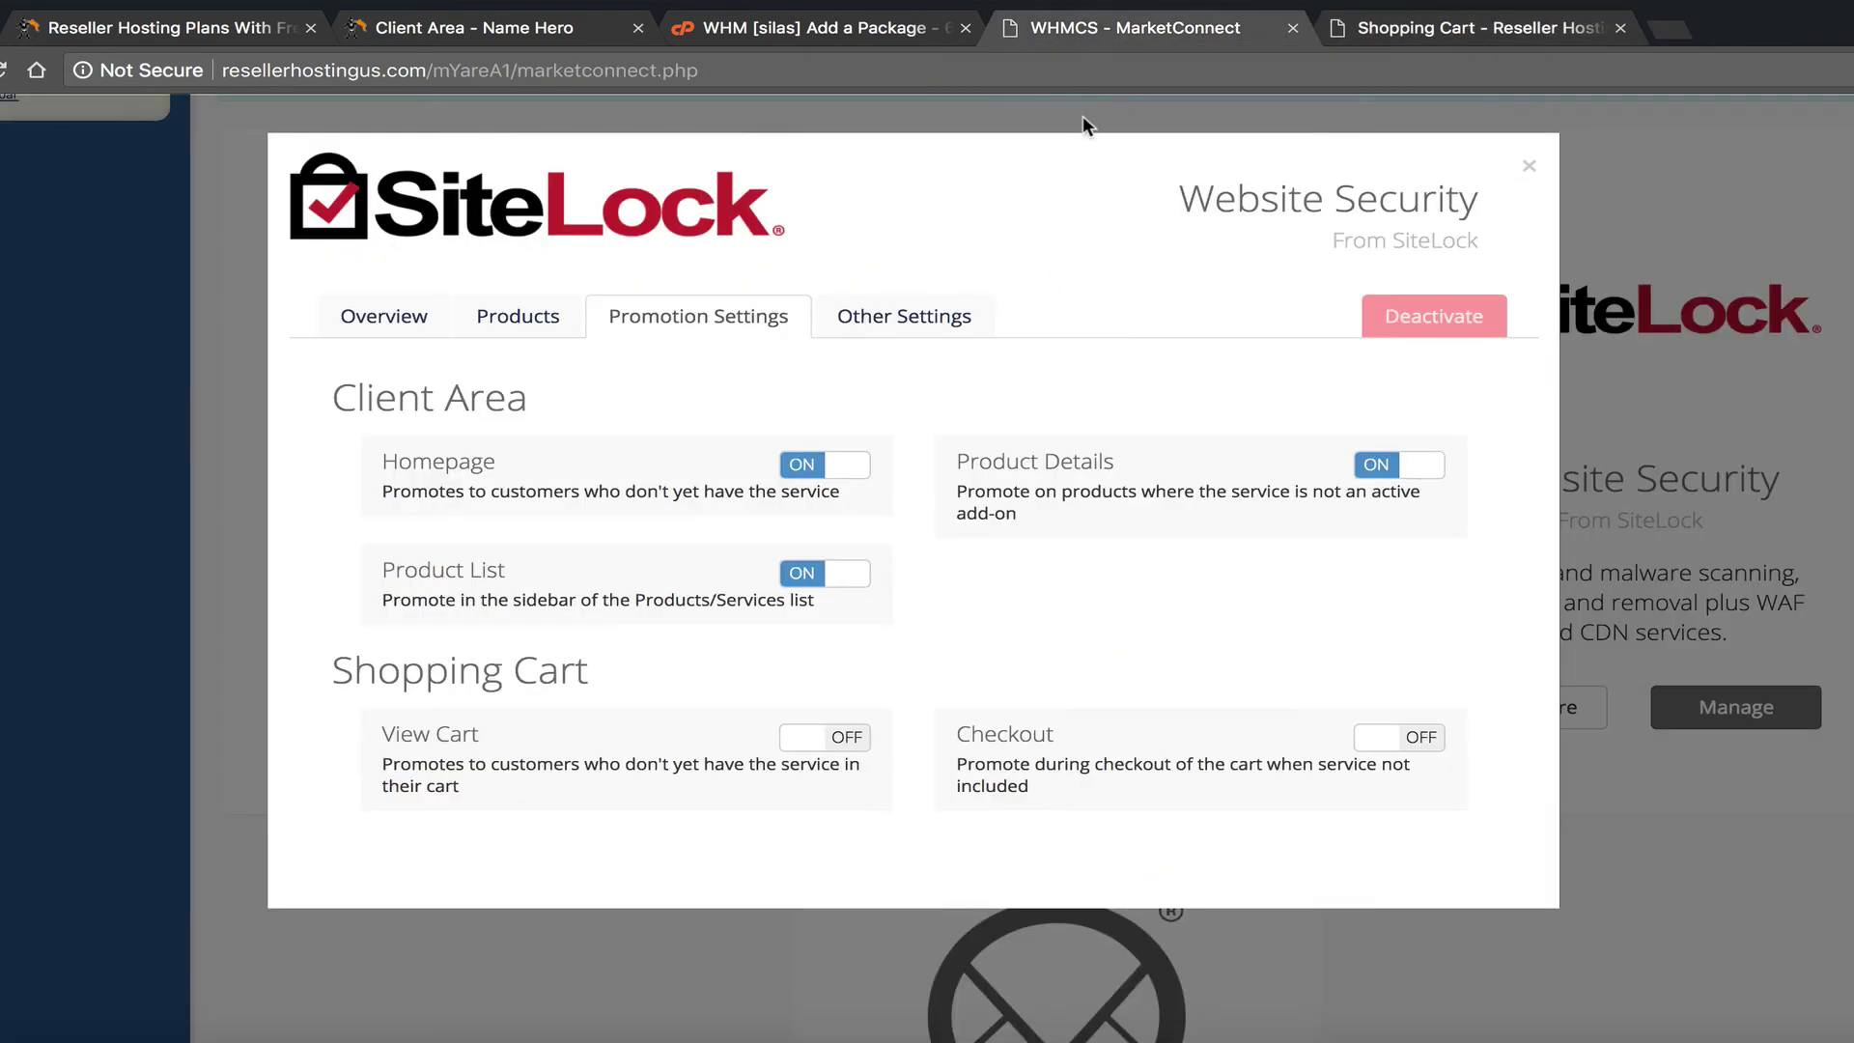
click(912, 318)
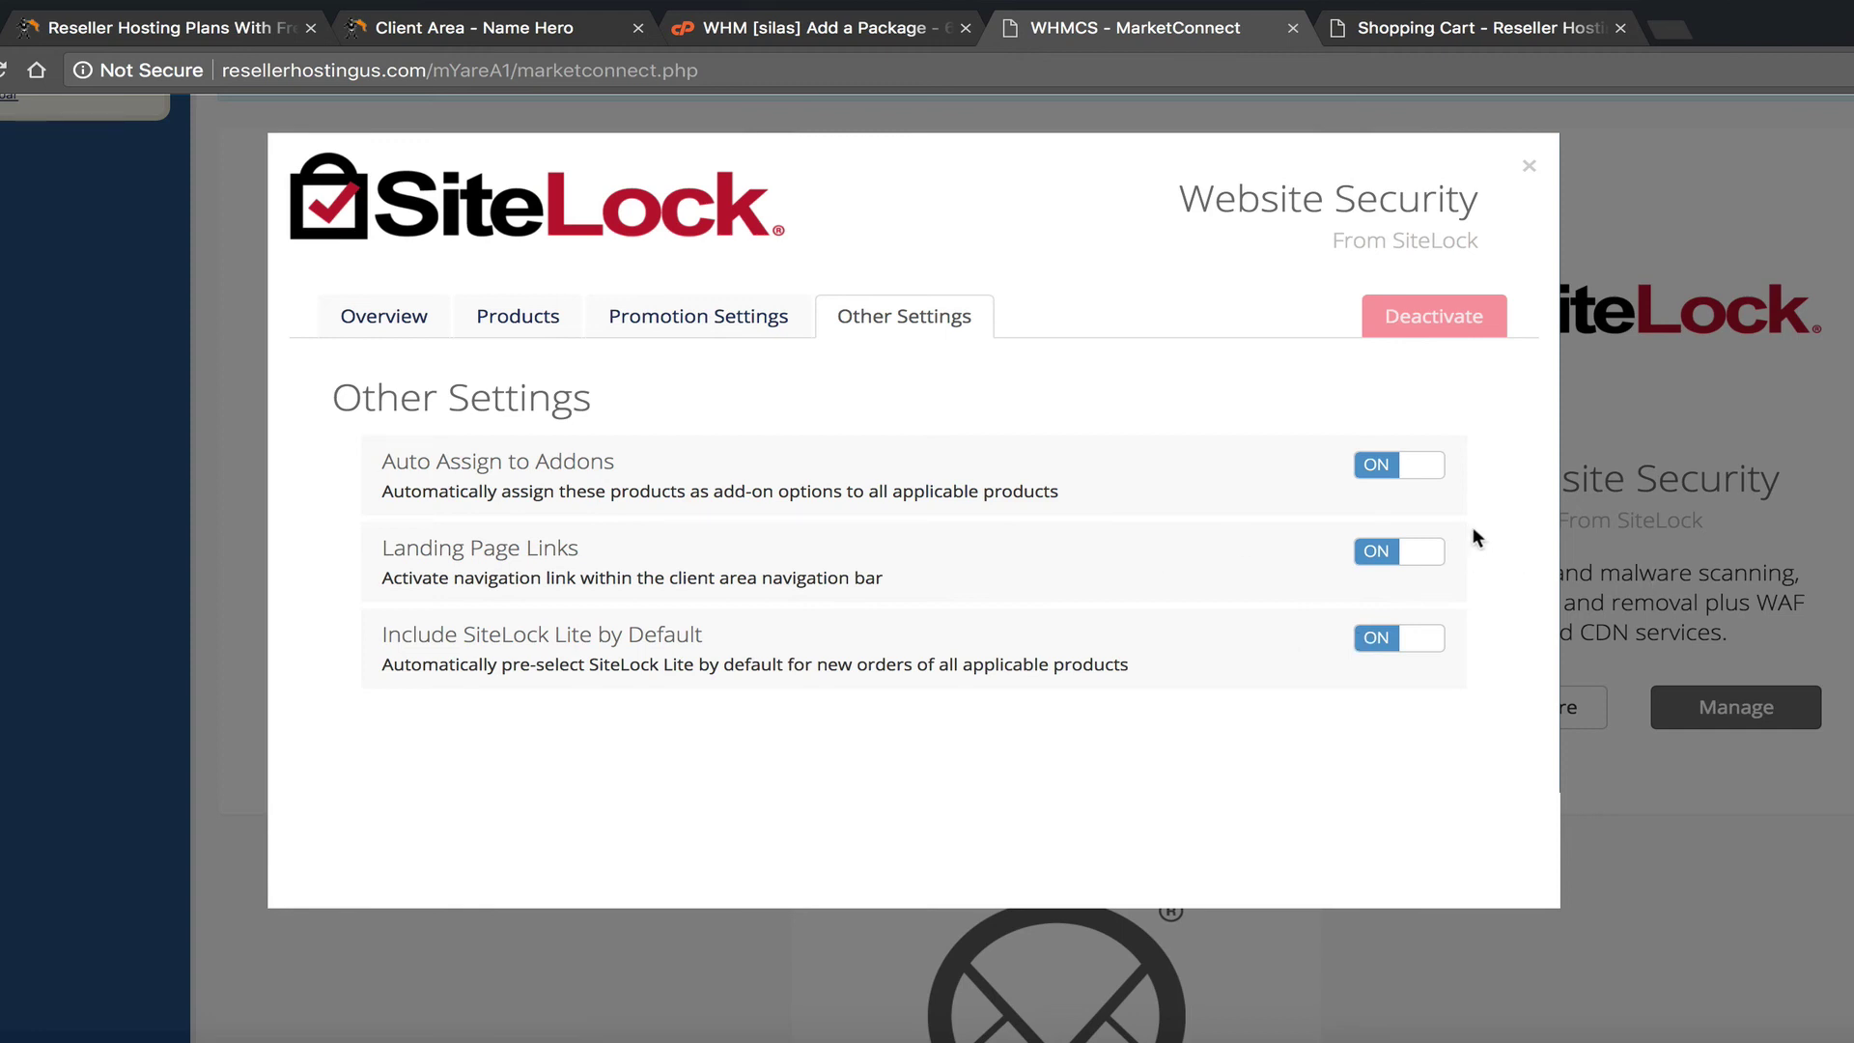
click(1478, 27)
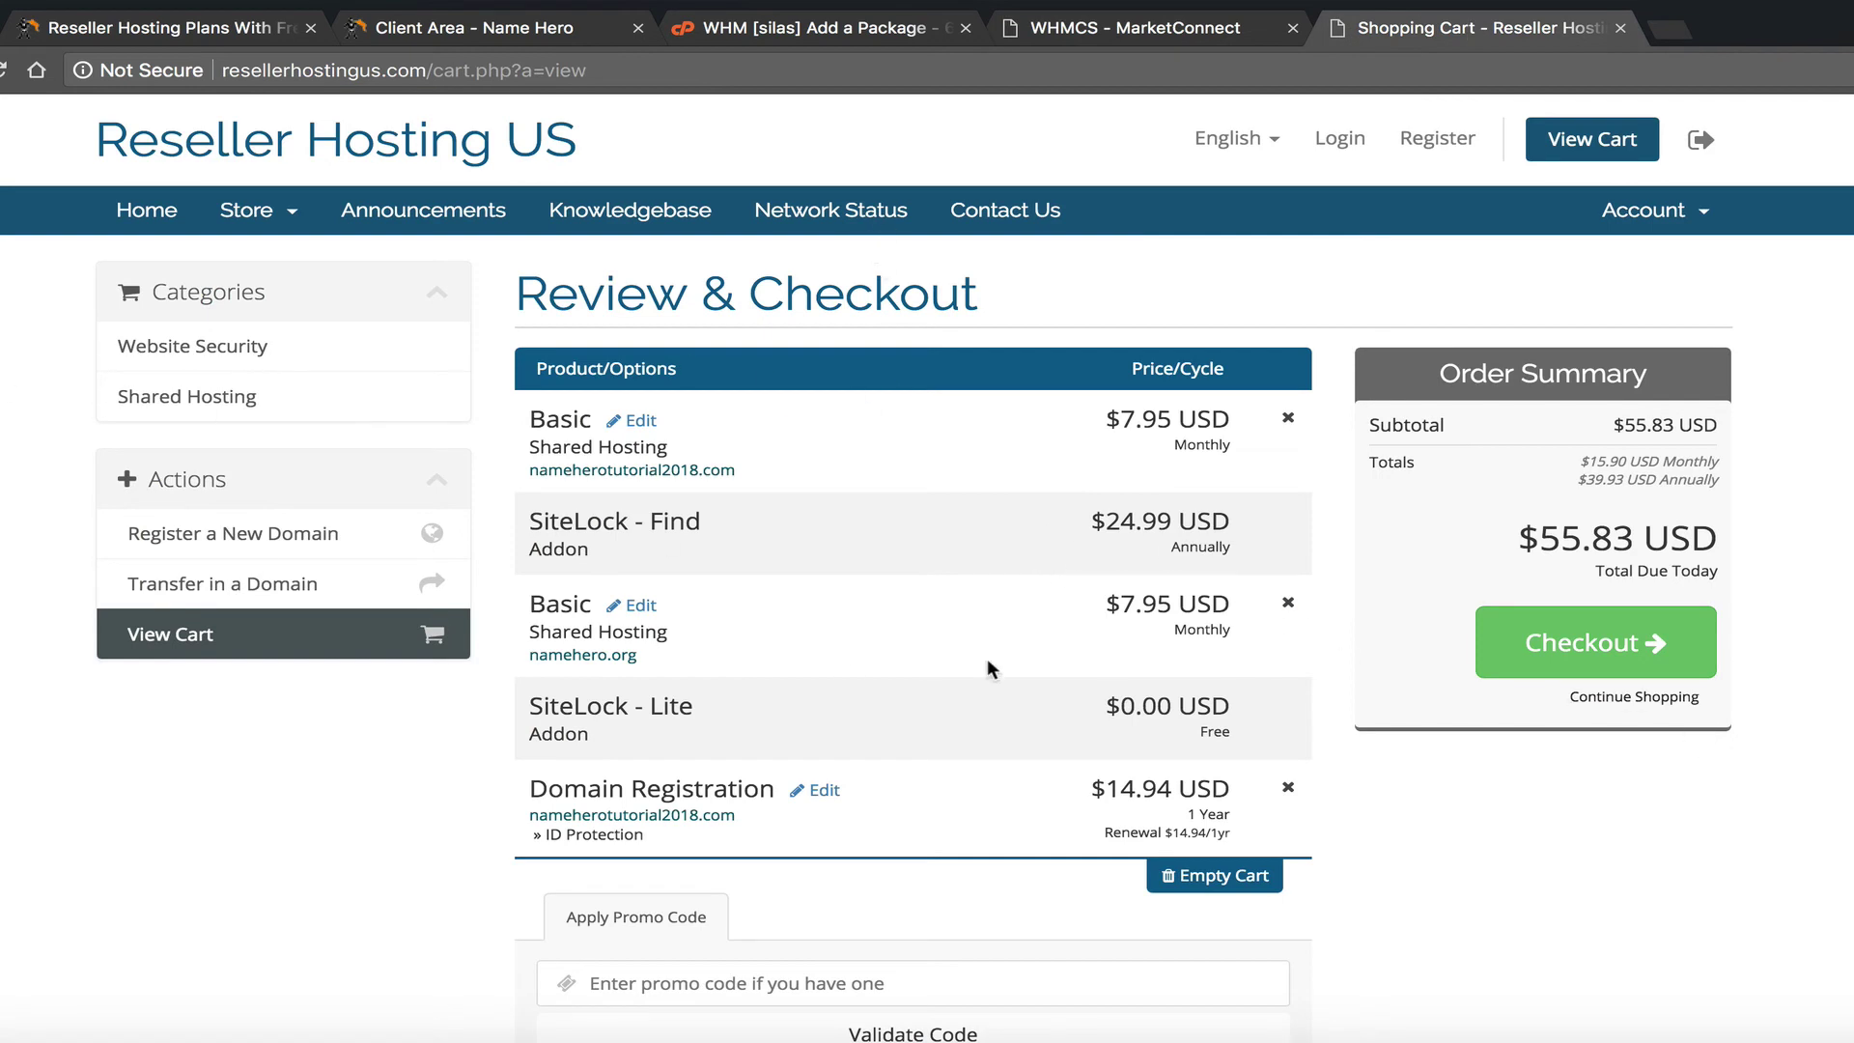
Step: Proceed to the storefront checkout and examine the form's personal, billing, account security and payment sections through to order completion
click(1524, 666)
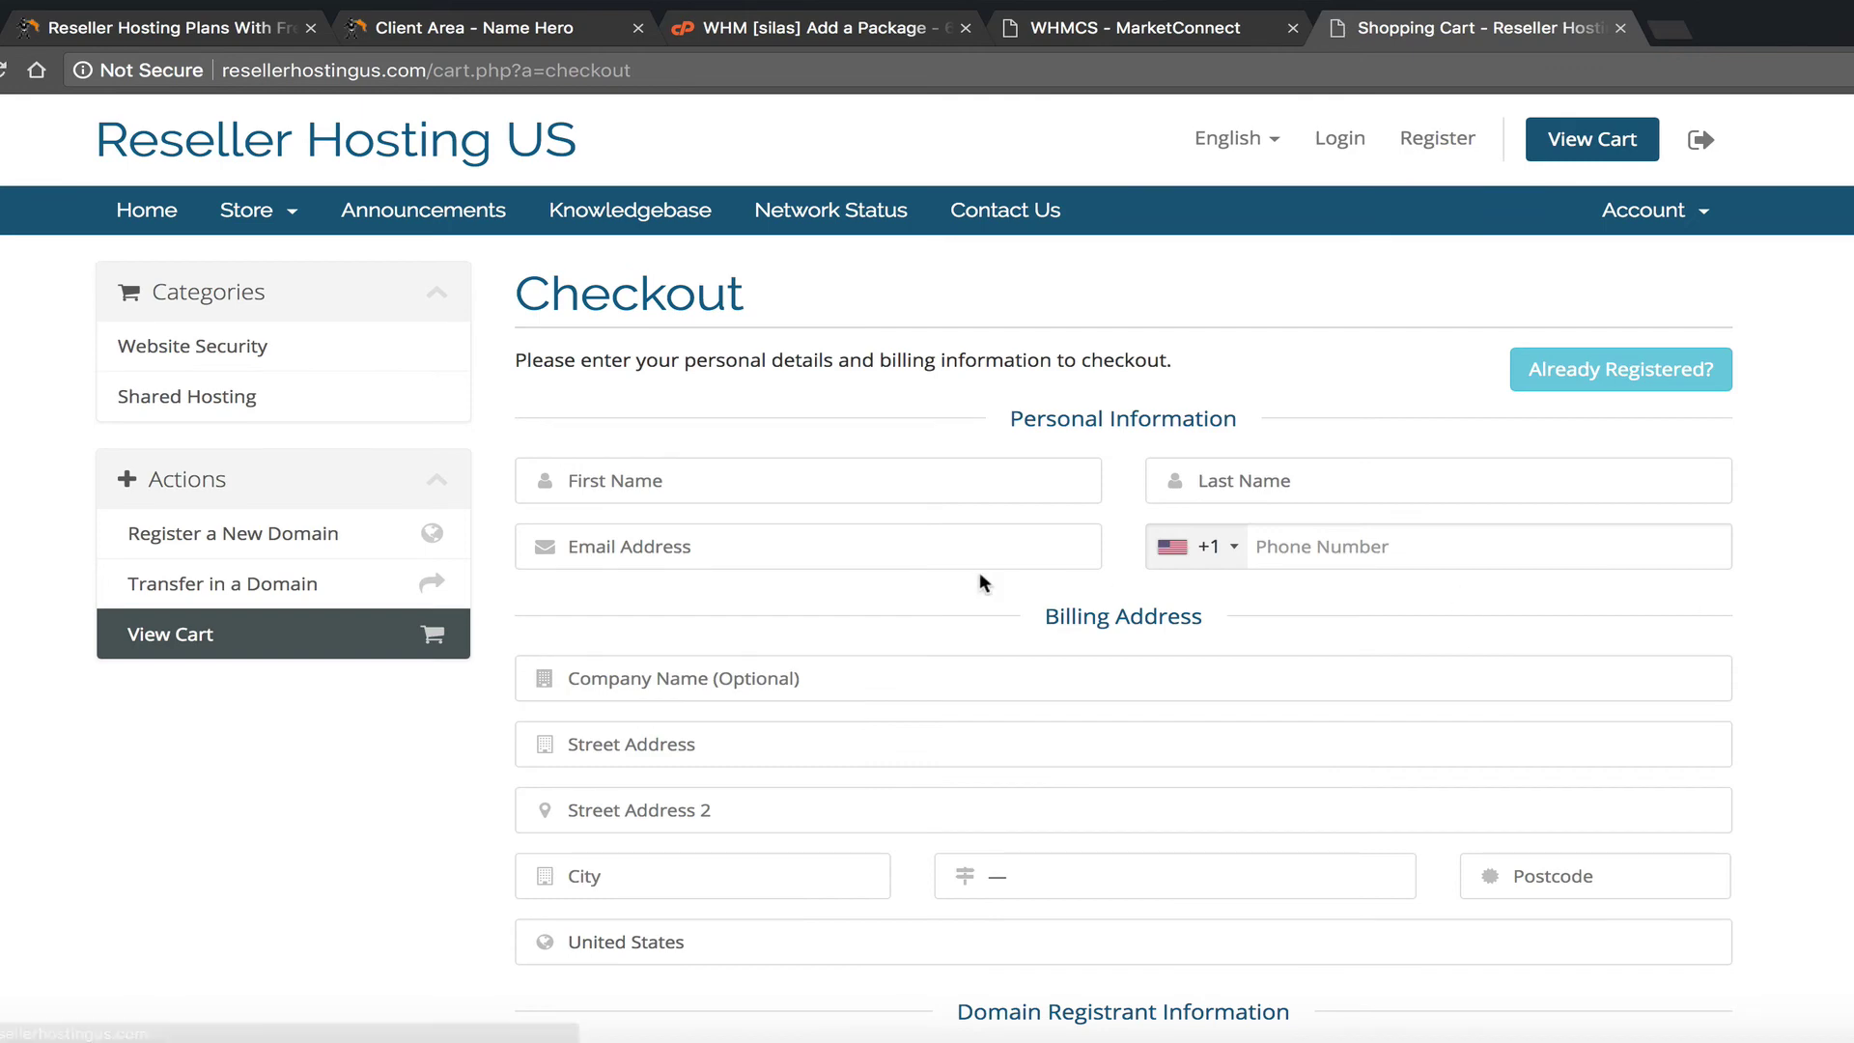
scroll(750, 472, down, 2)
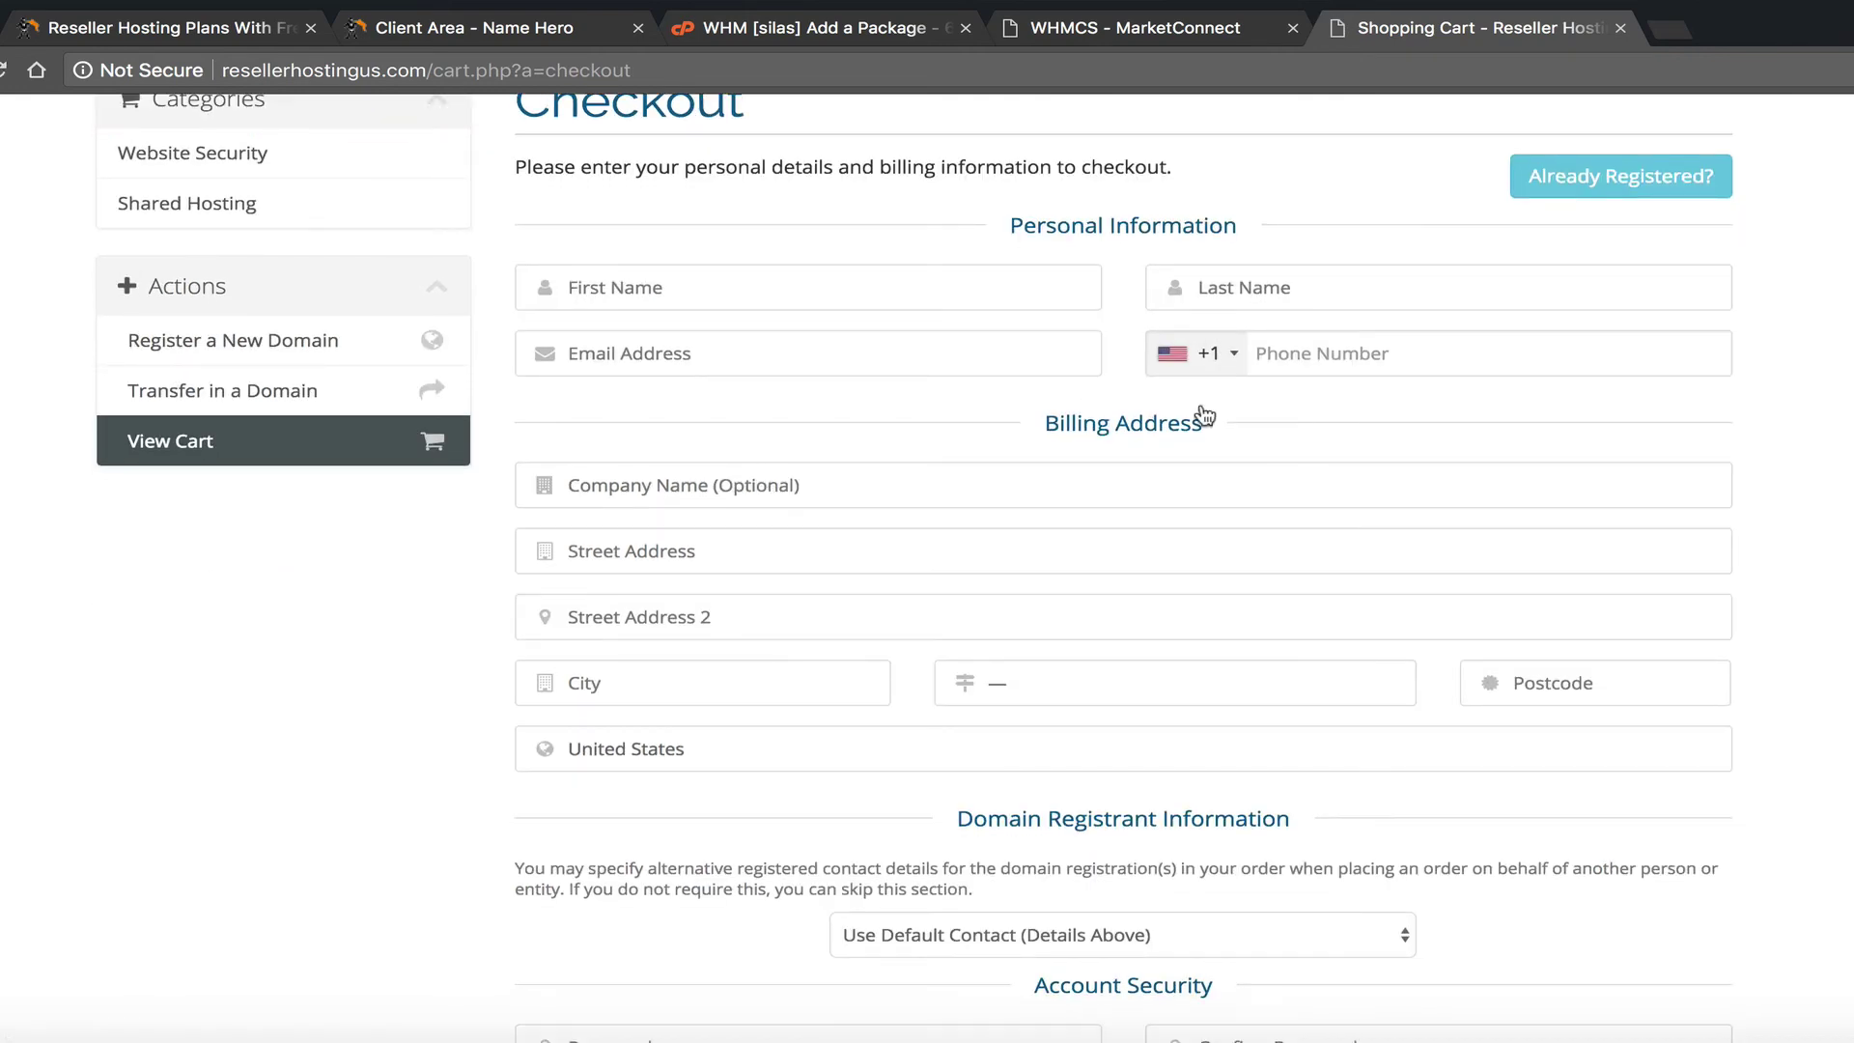
scroll(1140, 473, down, 7)
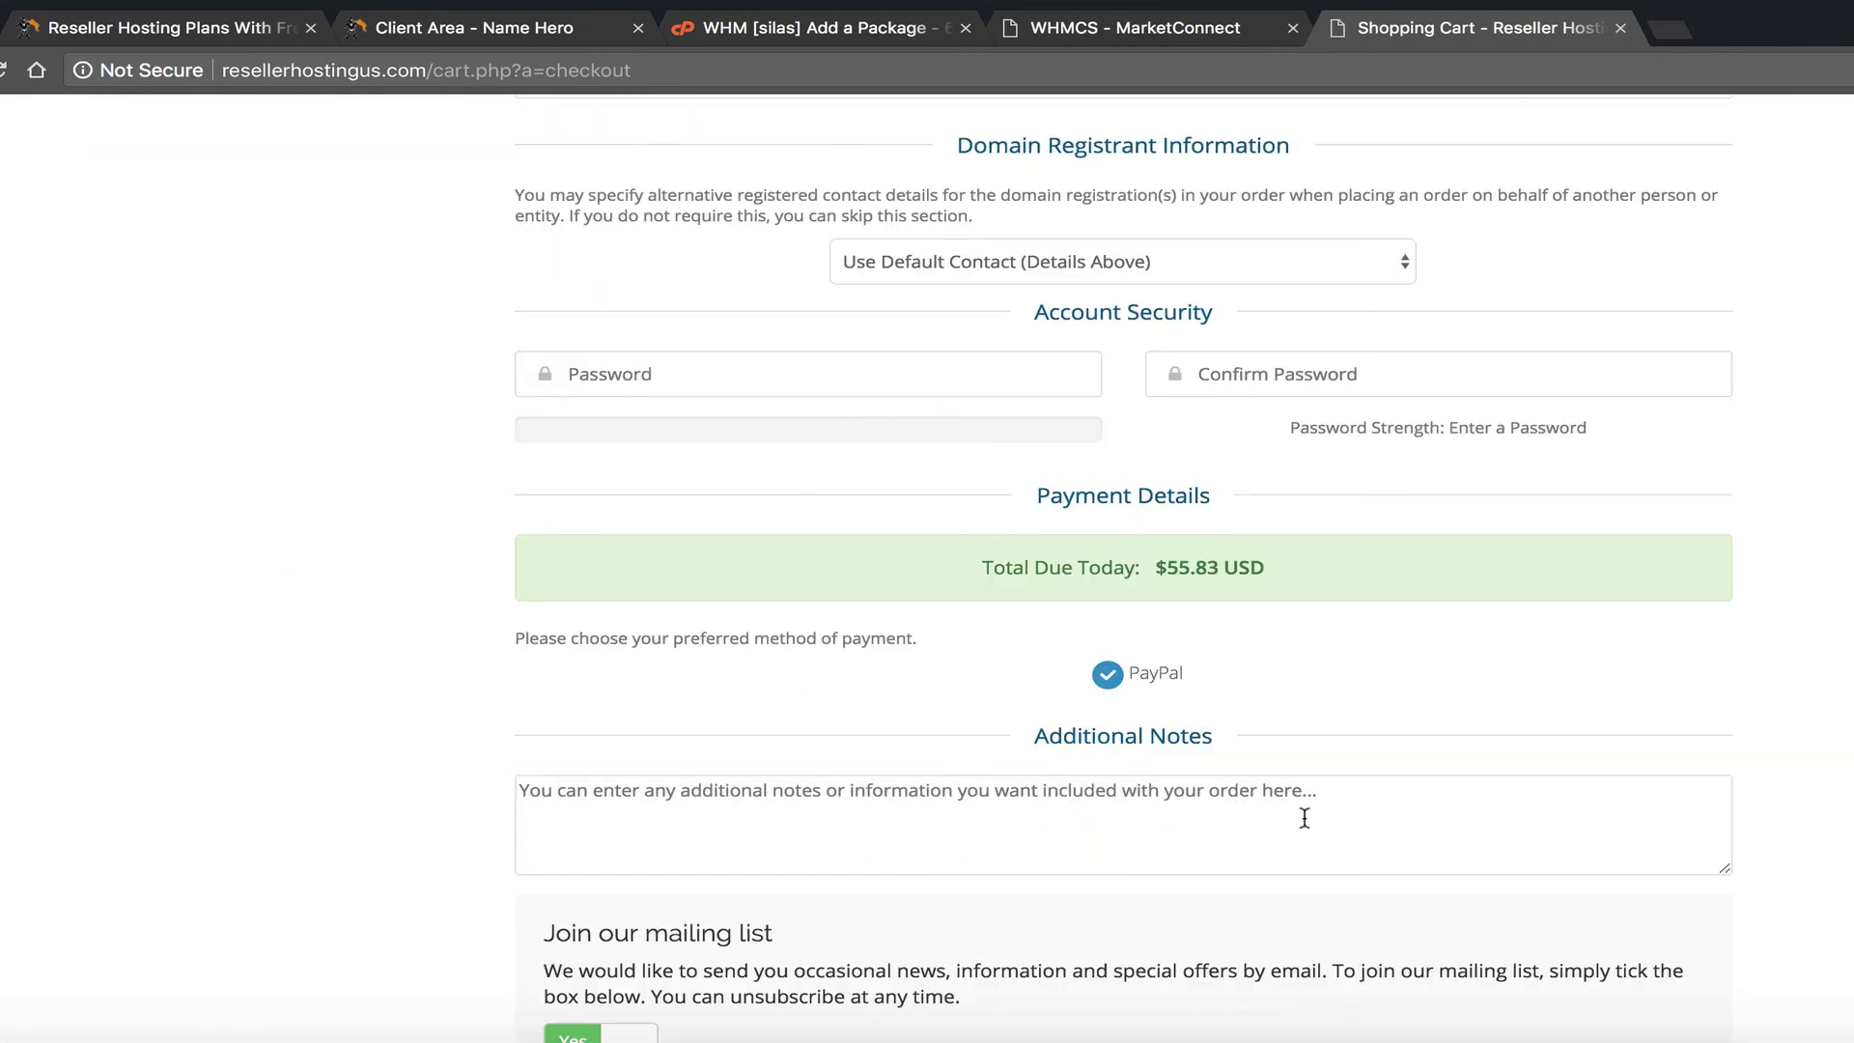
scroll(1163, 773, down, 3)
scroll(1162, 776, down, 2)
scroll(1161, 776, up, 12)
scroll(1056, 866, down, 7)
scroll(1052, 866, down, 6)
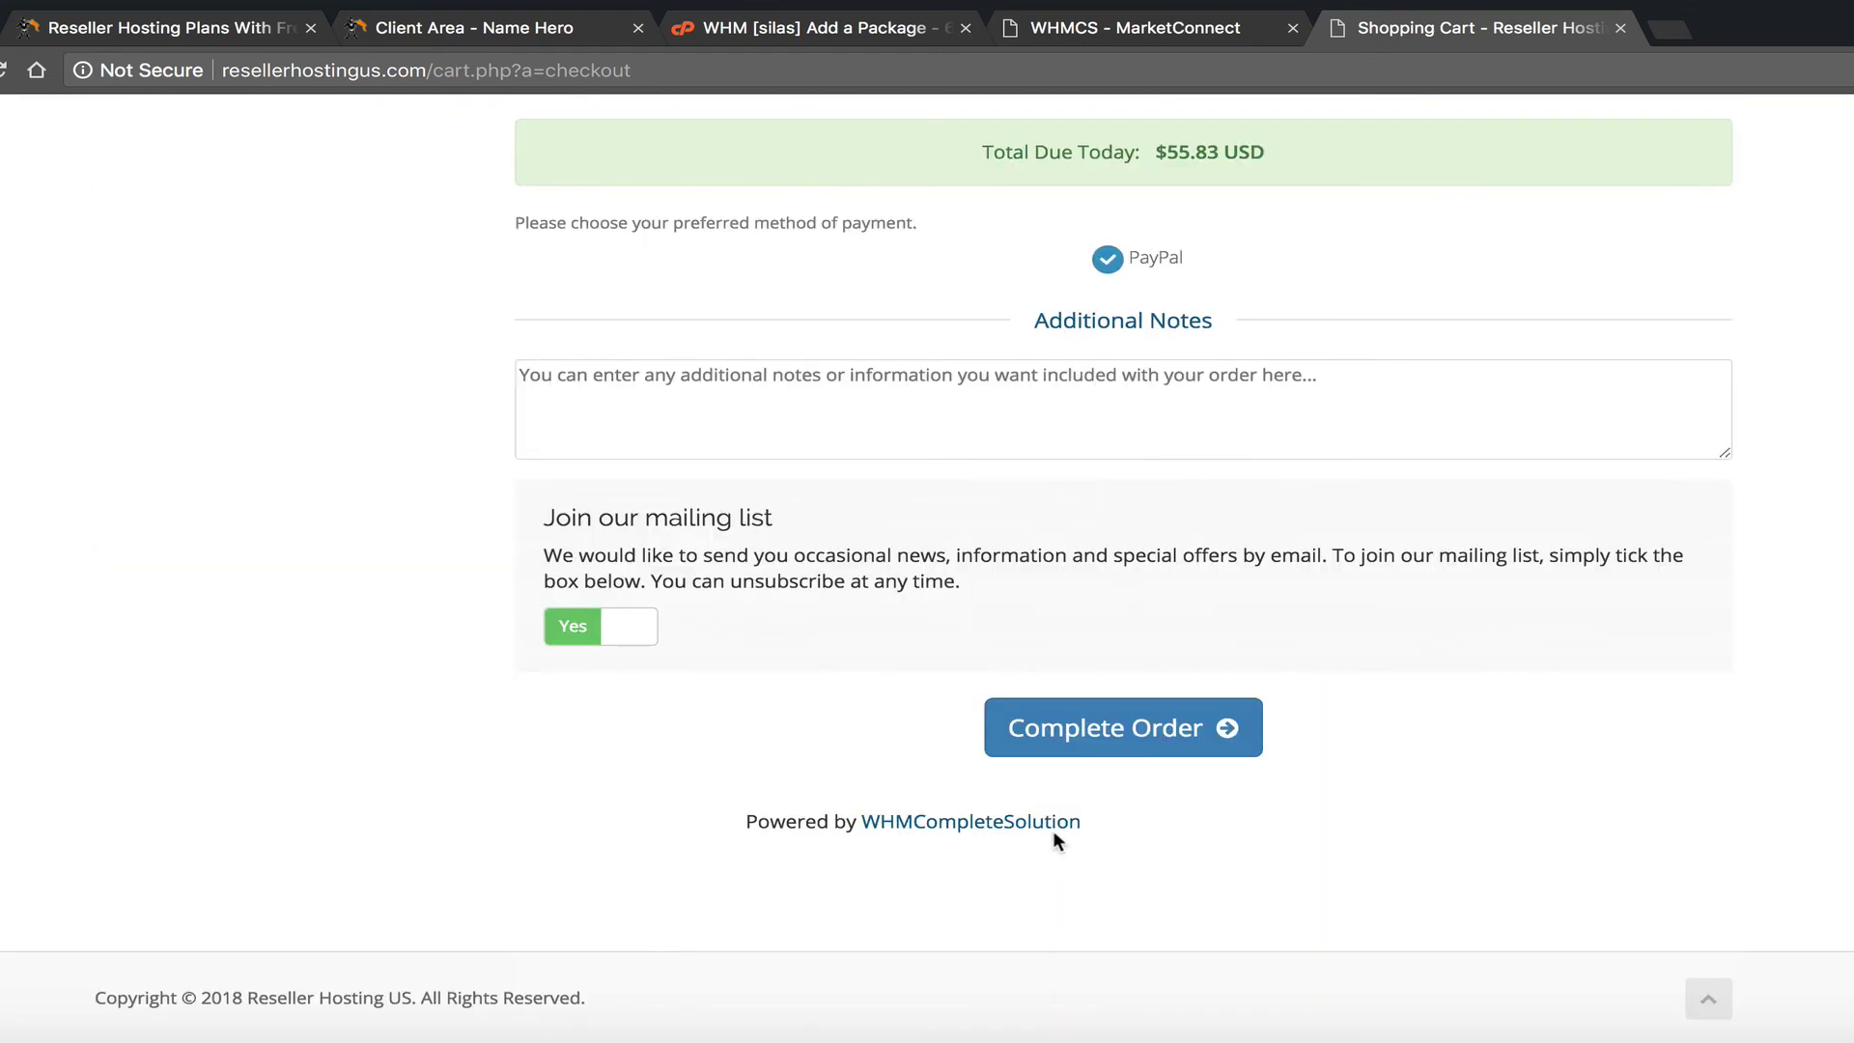
scroll(1053, 819, up, 2)
scroll(1052, 831, up, 11)
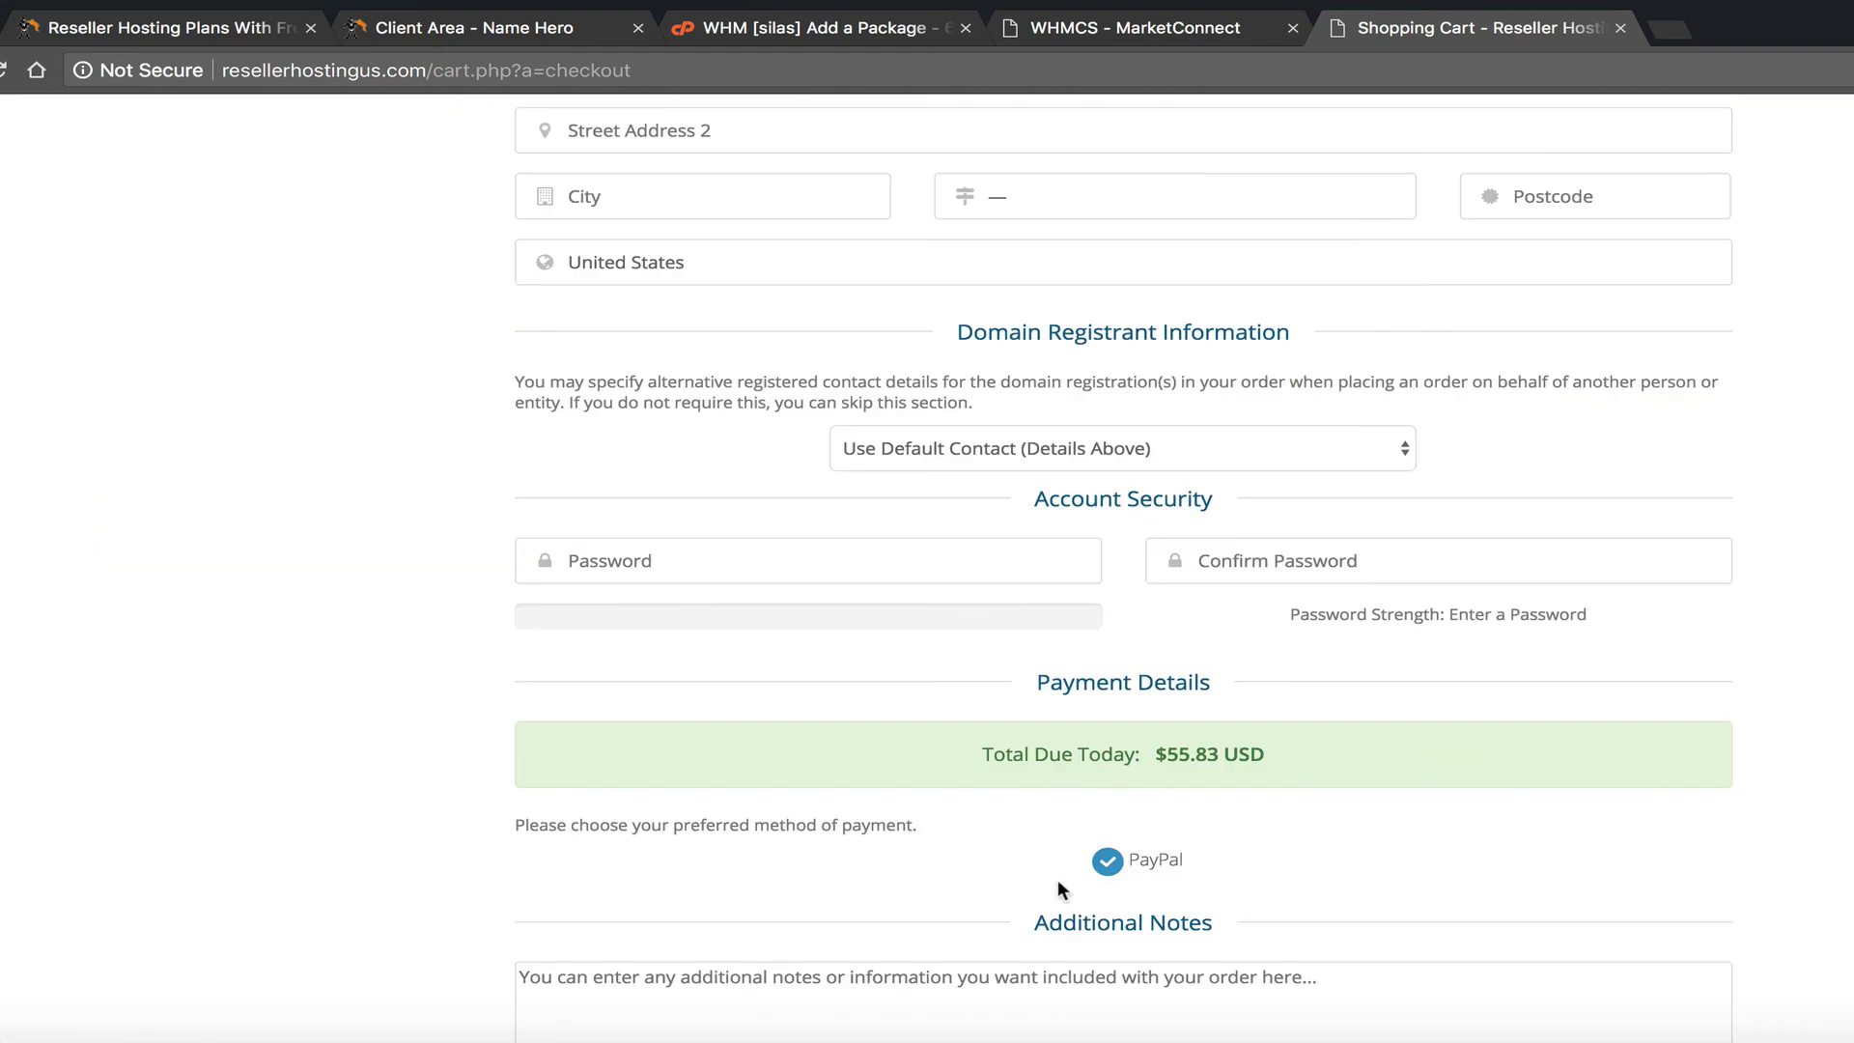
Step: Return to WHMCS, close the SiteLock settings, and open the deposit page for the MarketConnect account
click(1221, 32)
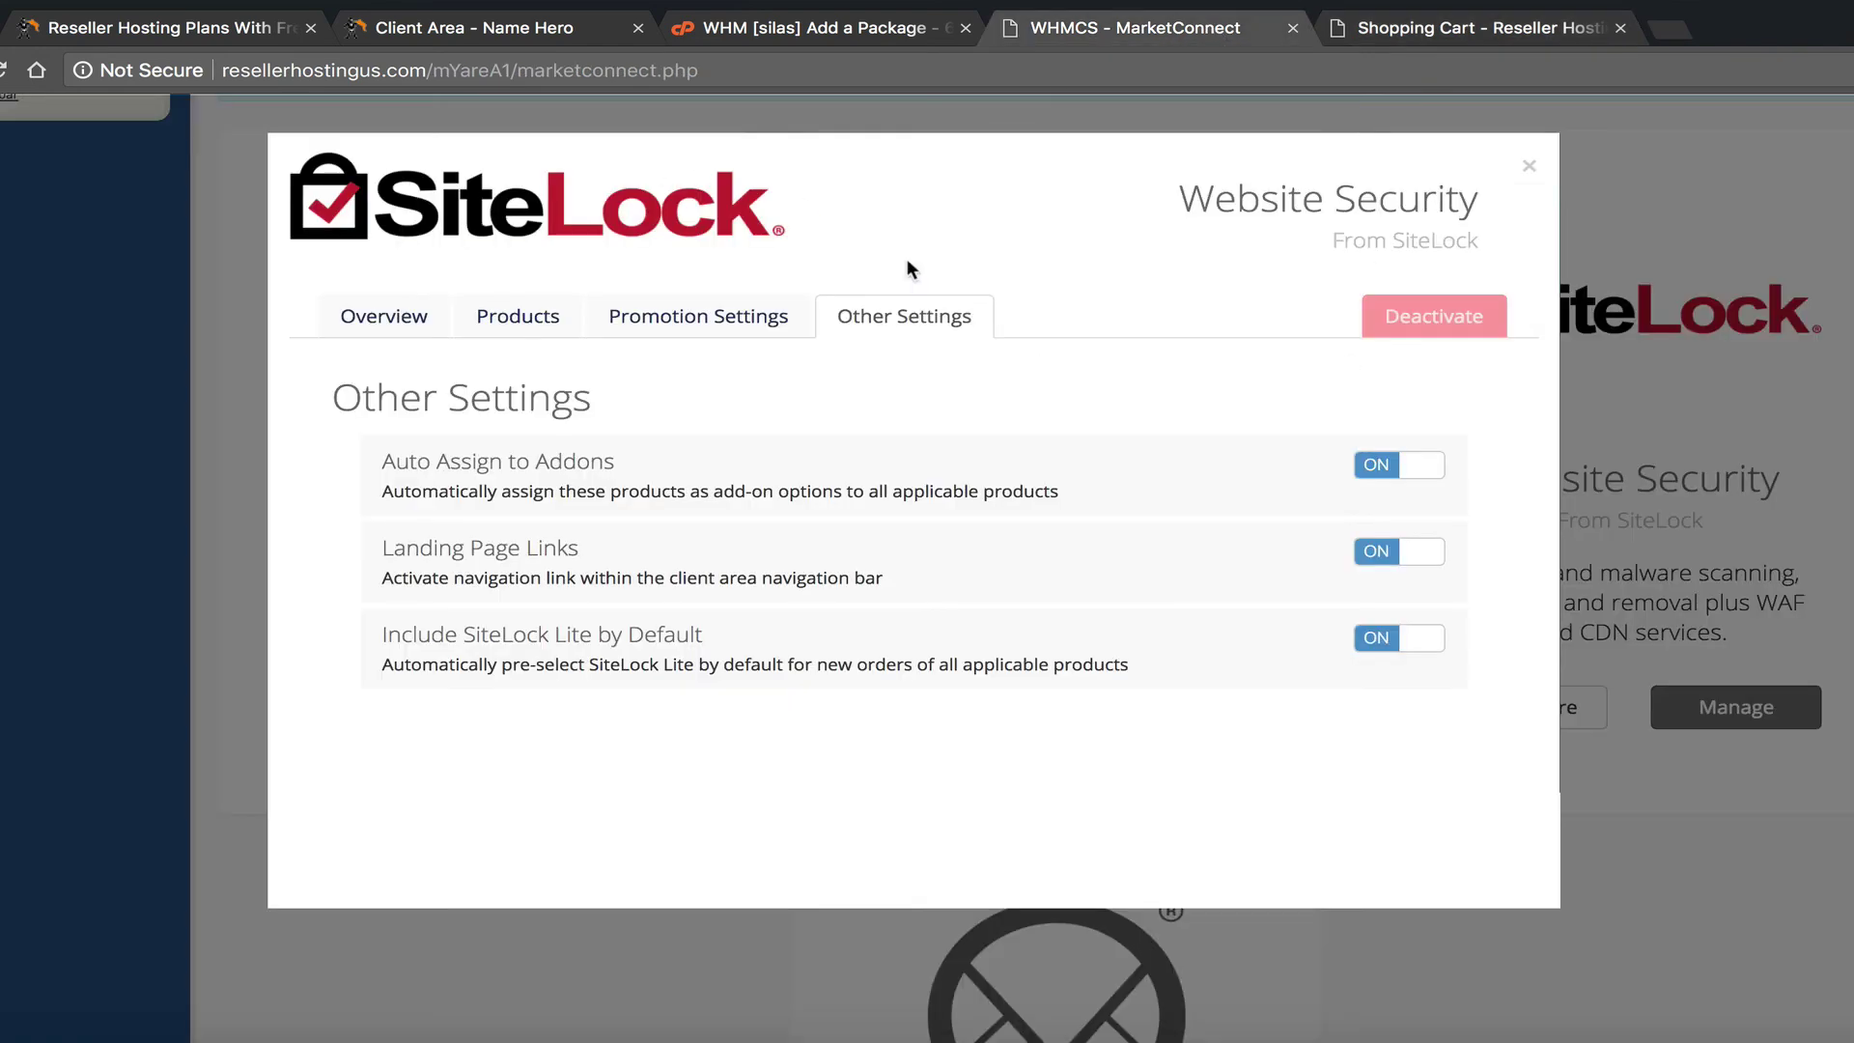
click(1528, 166)
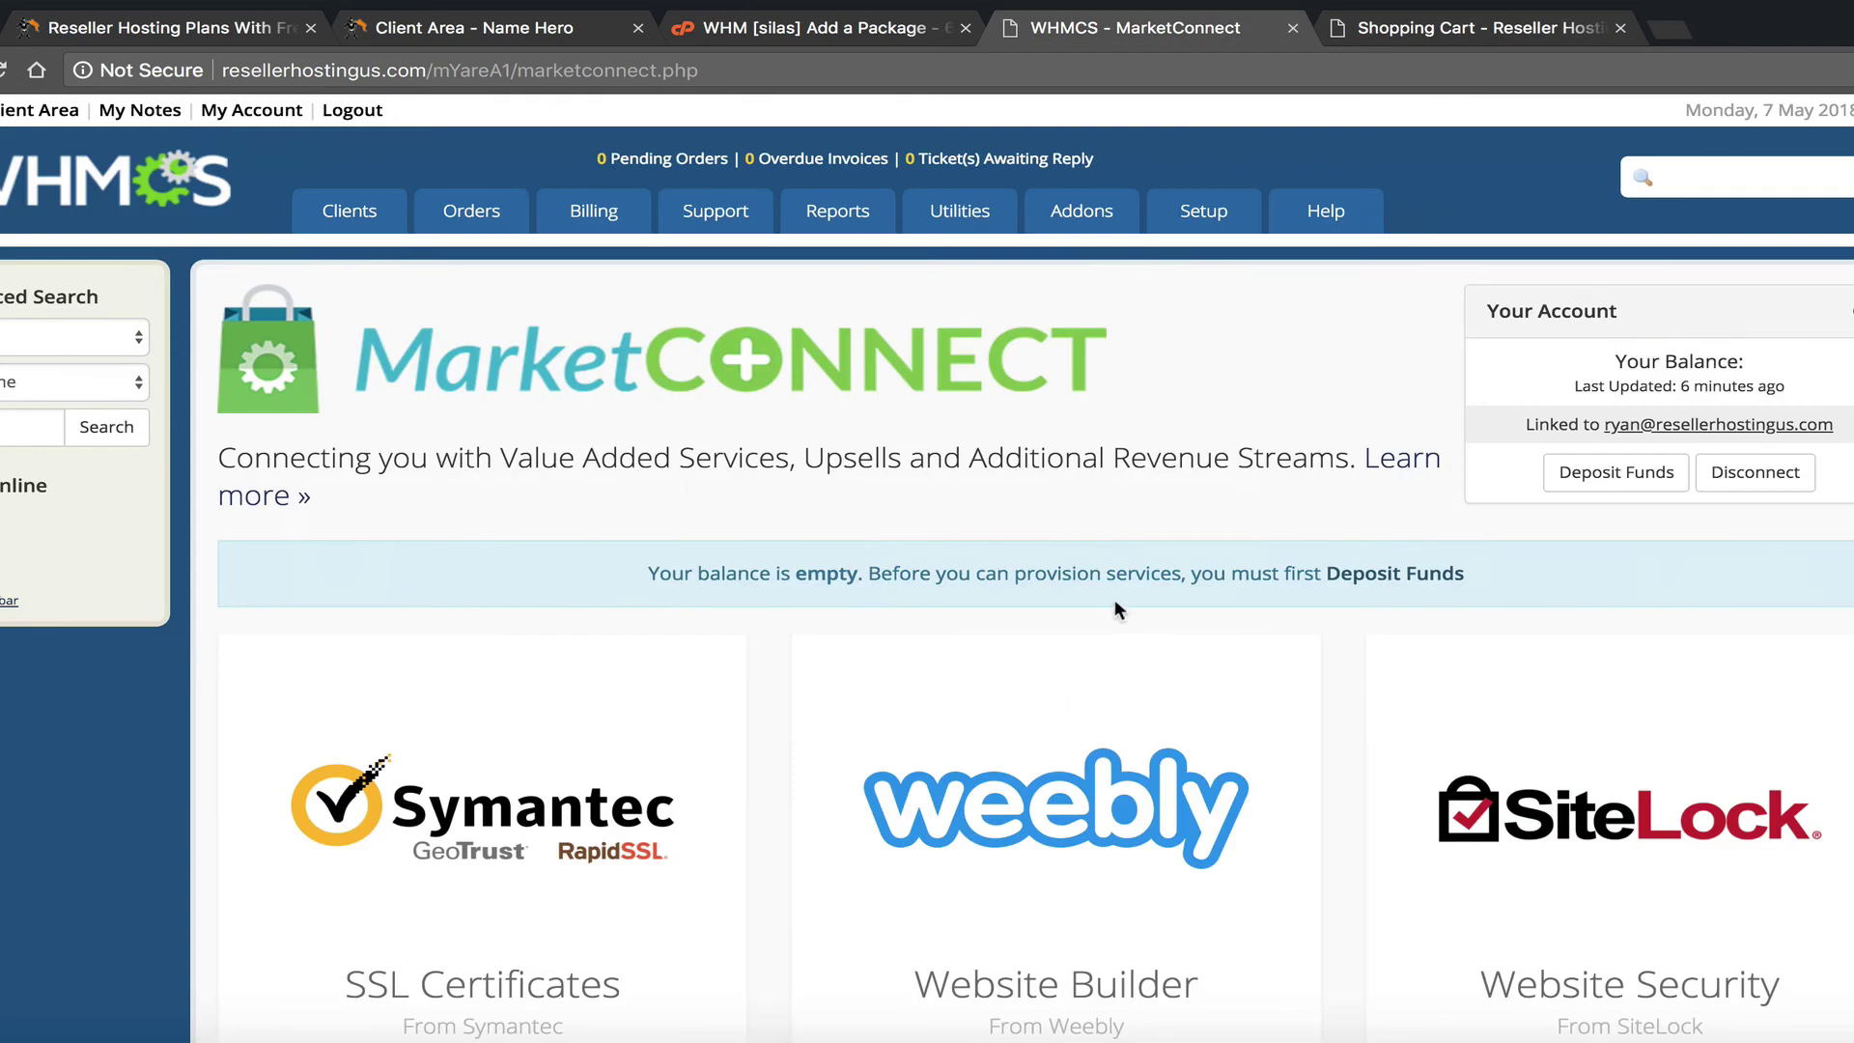
drag(1560, 396, 1763, 391)
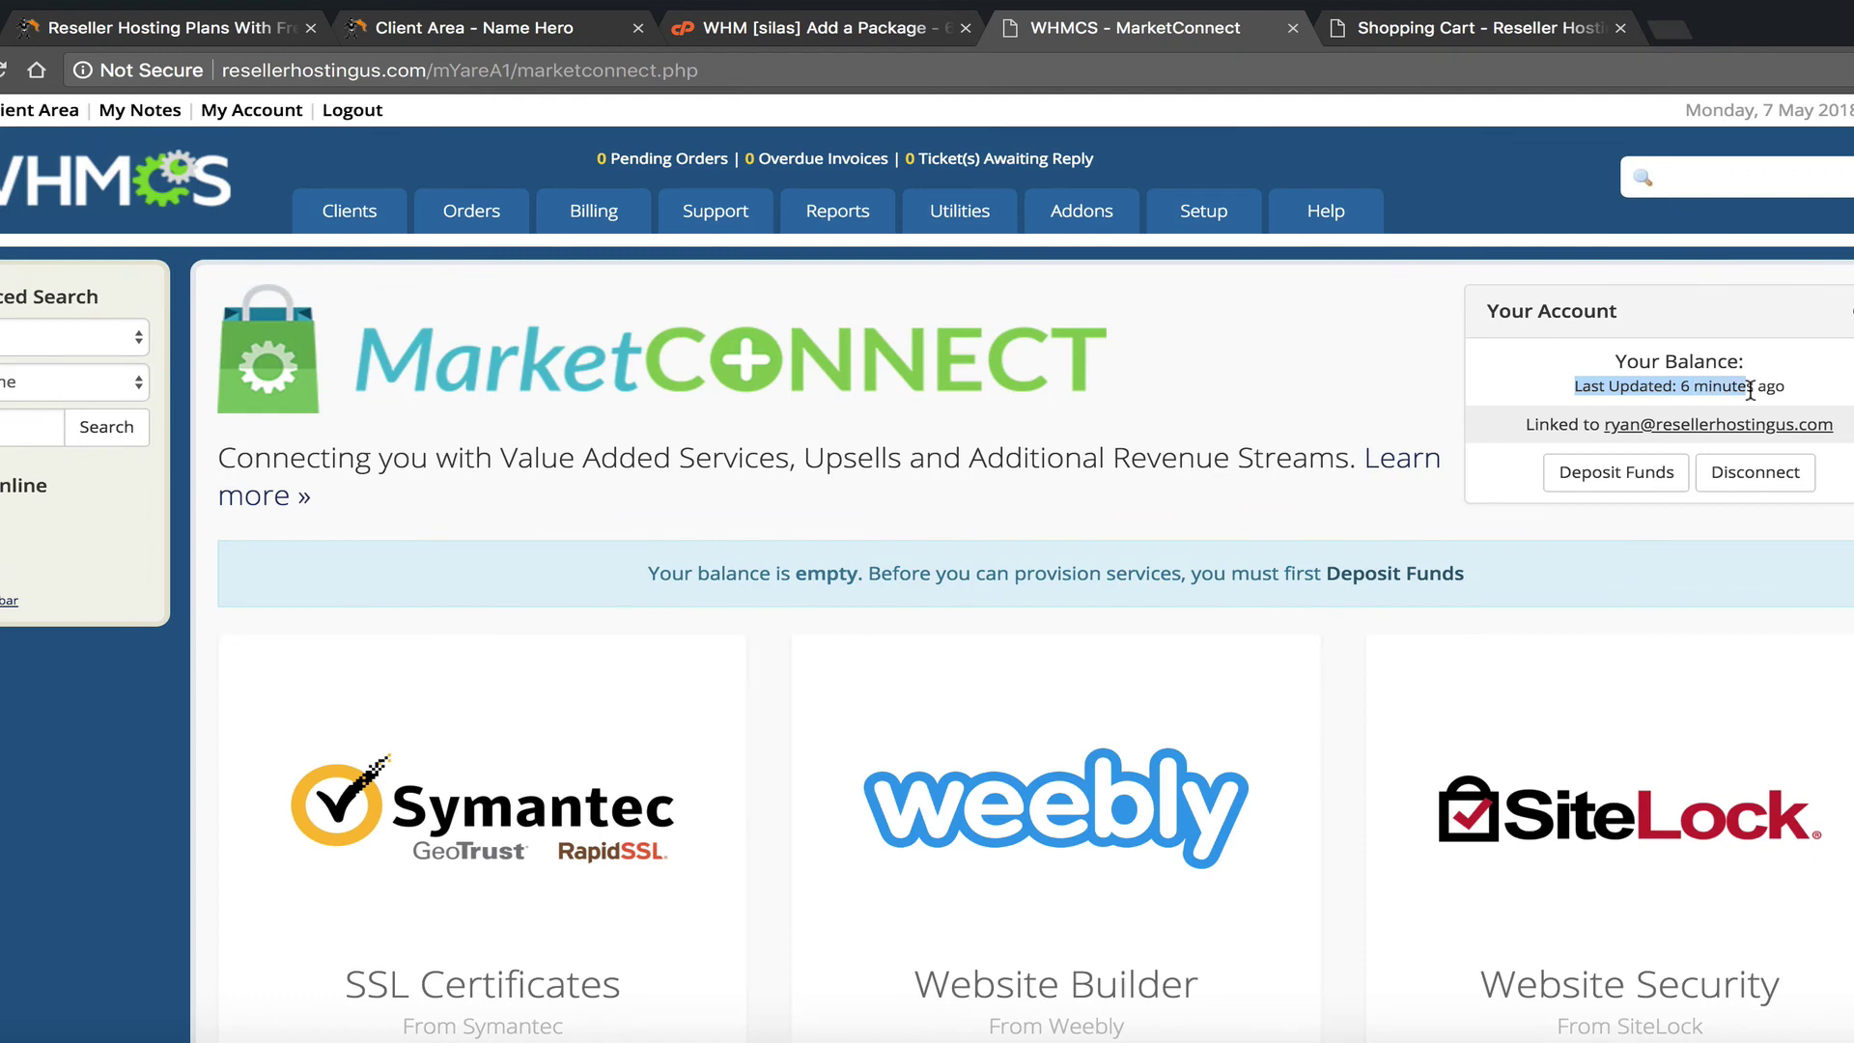
click(1648, 437)
click(1601, 485)
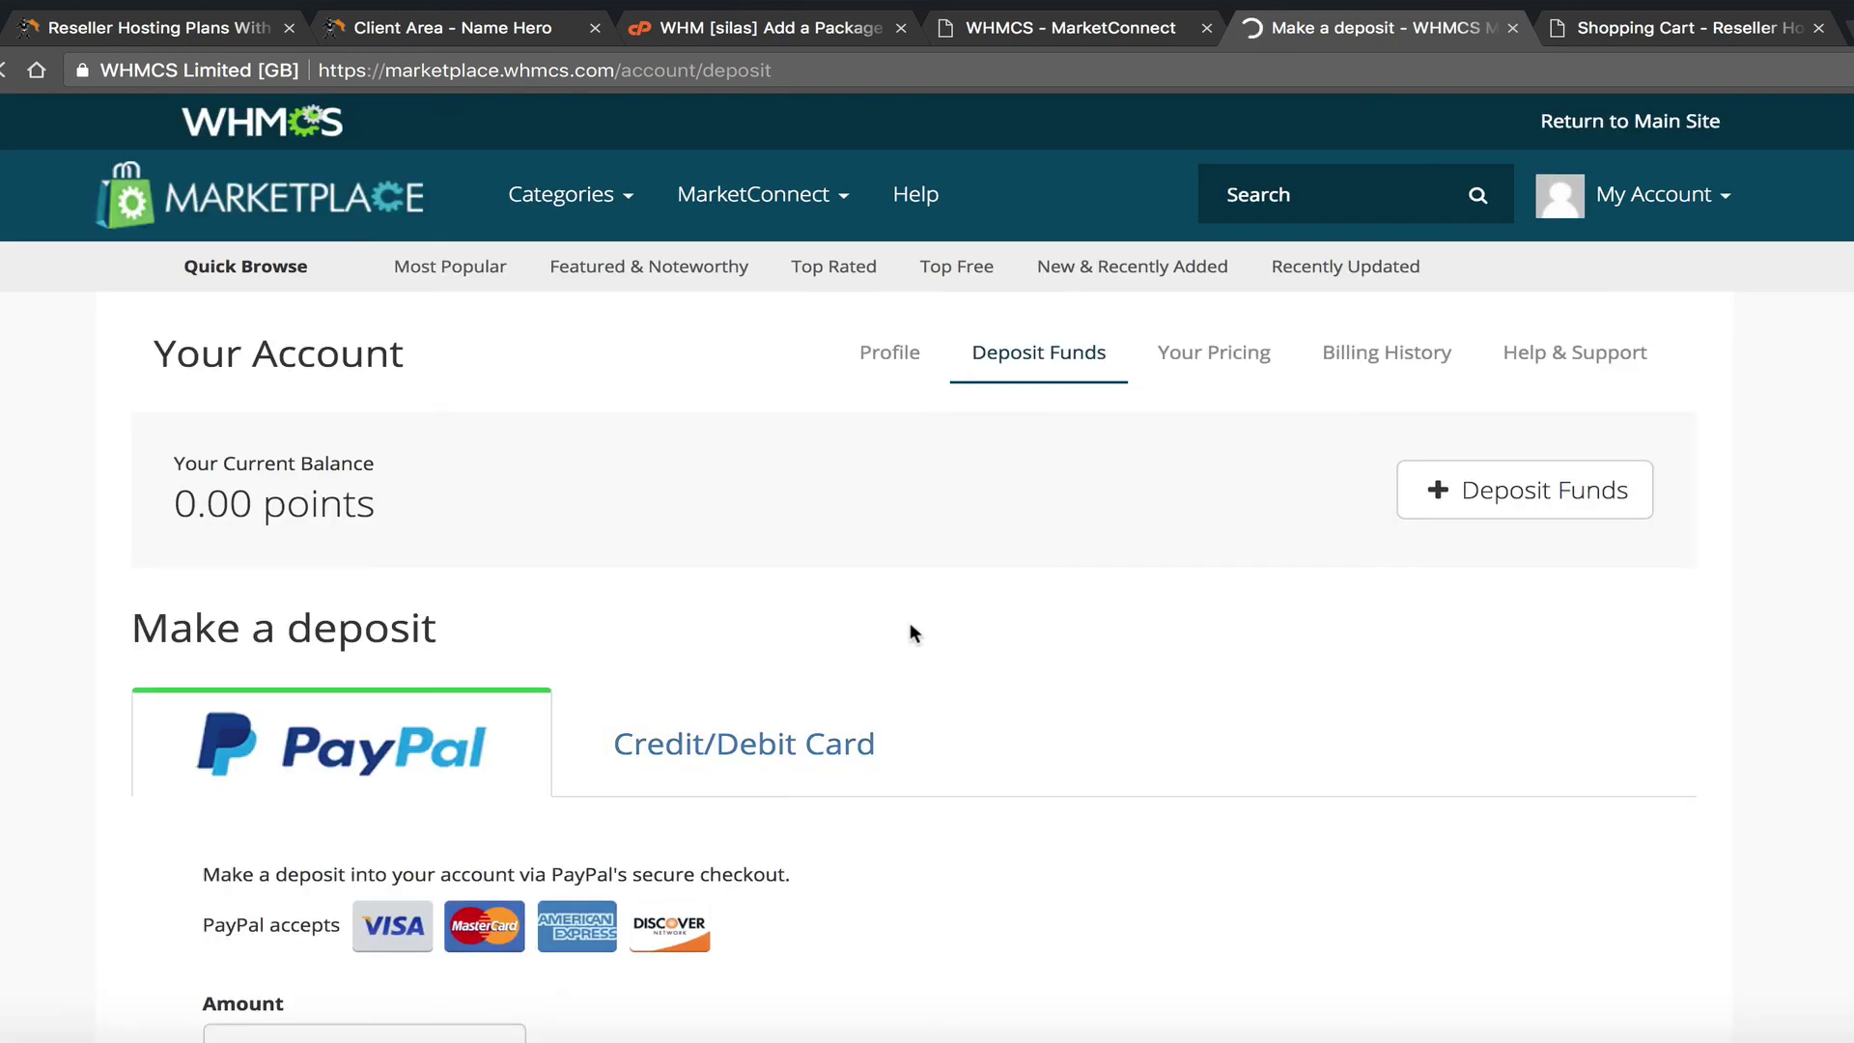
Step: Set the PayPal deposit amount to $40.00 USD without submitting the deposit
scroll(892, 637, down, 3)
click(311, 770)
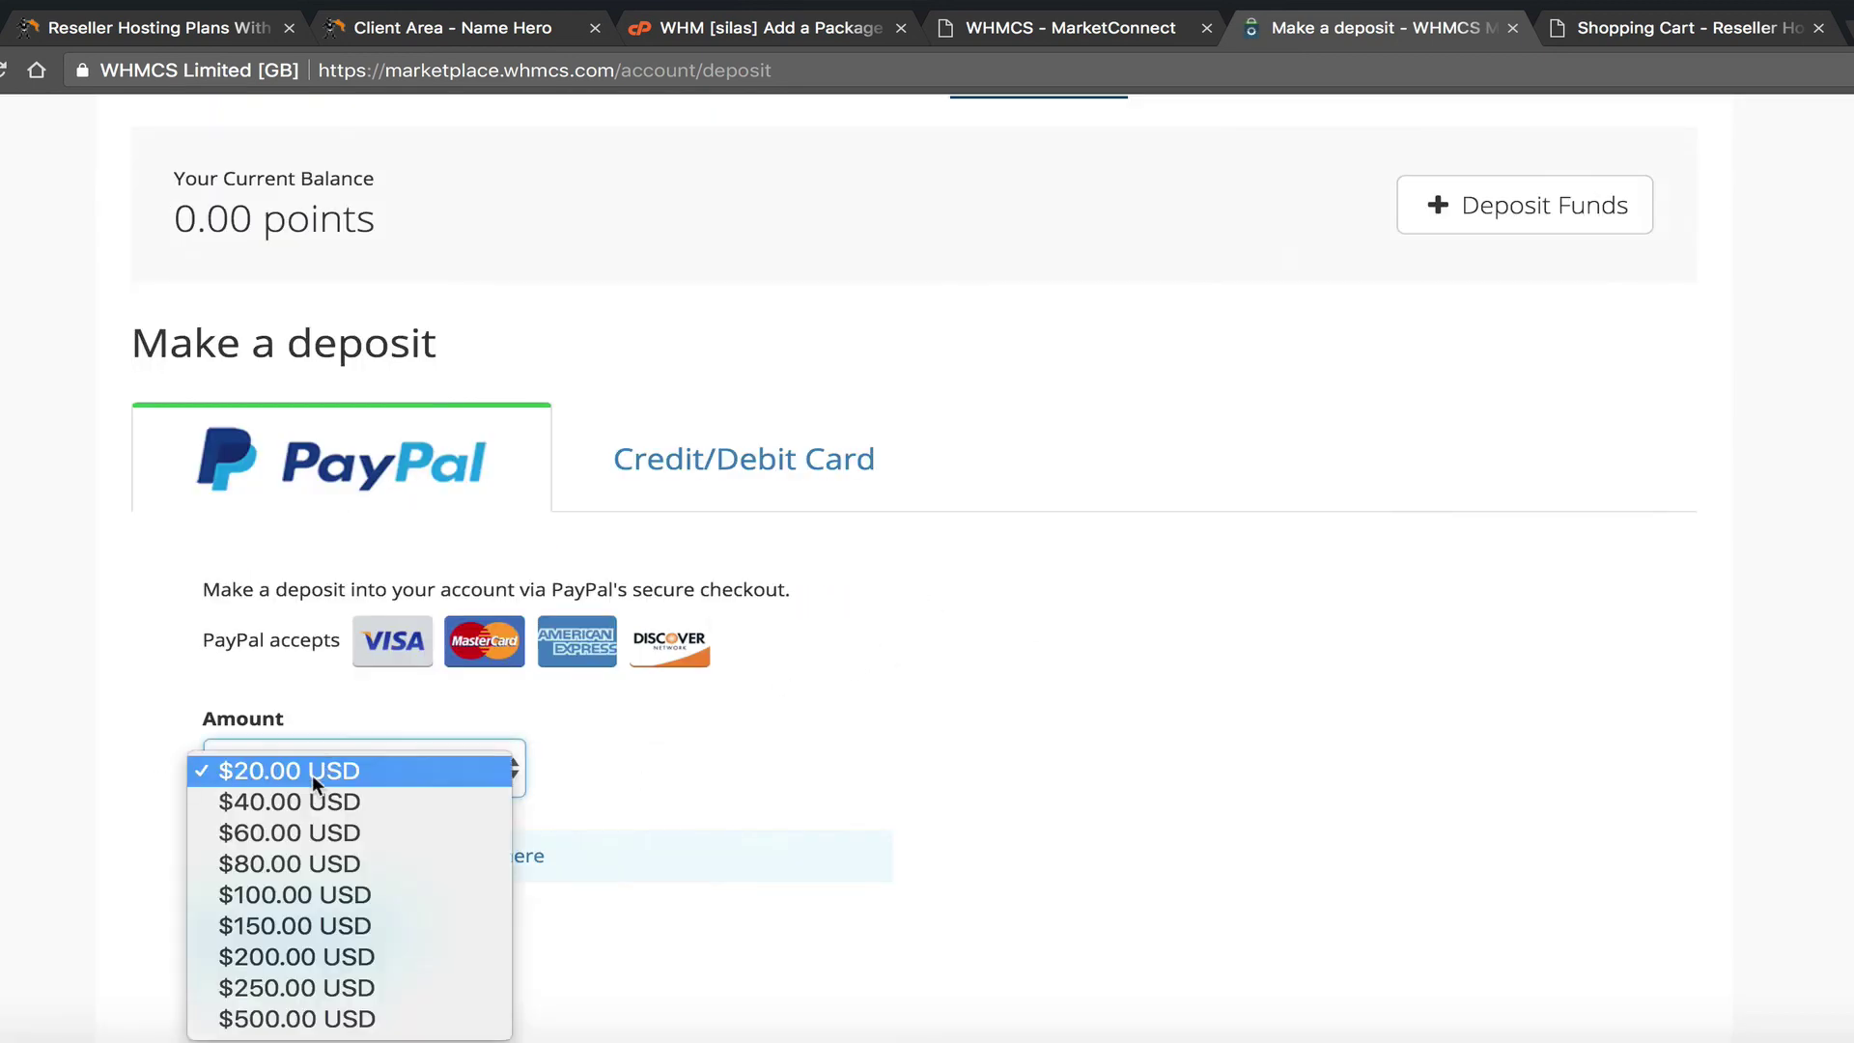
click(358, 770)
click(357, 770)
click(315, 800)
Step: Open SiteLock's product pricing in WHMCS and compare the Find plan's annual cost with its recommended and selling prices
click(1039, 29)
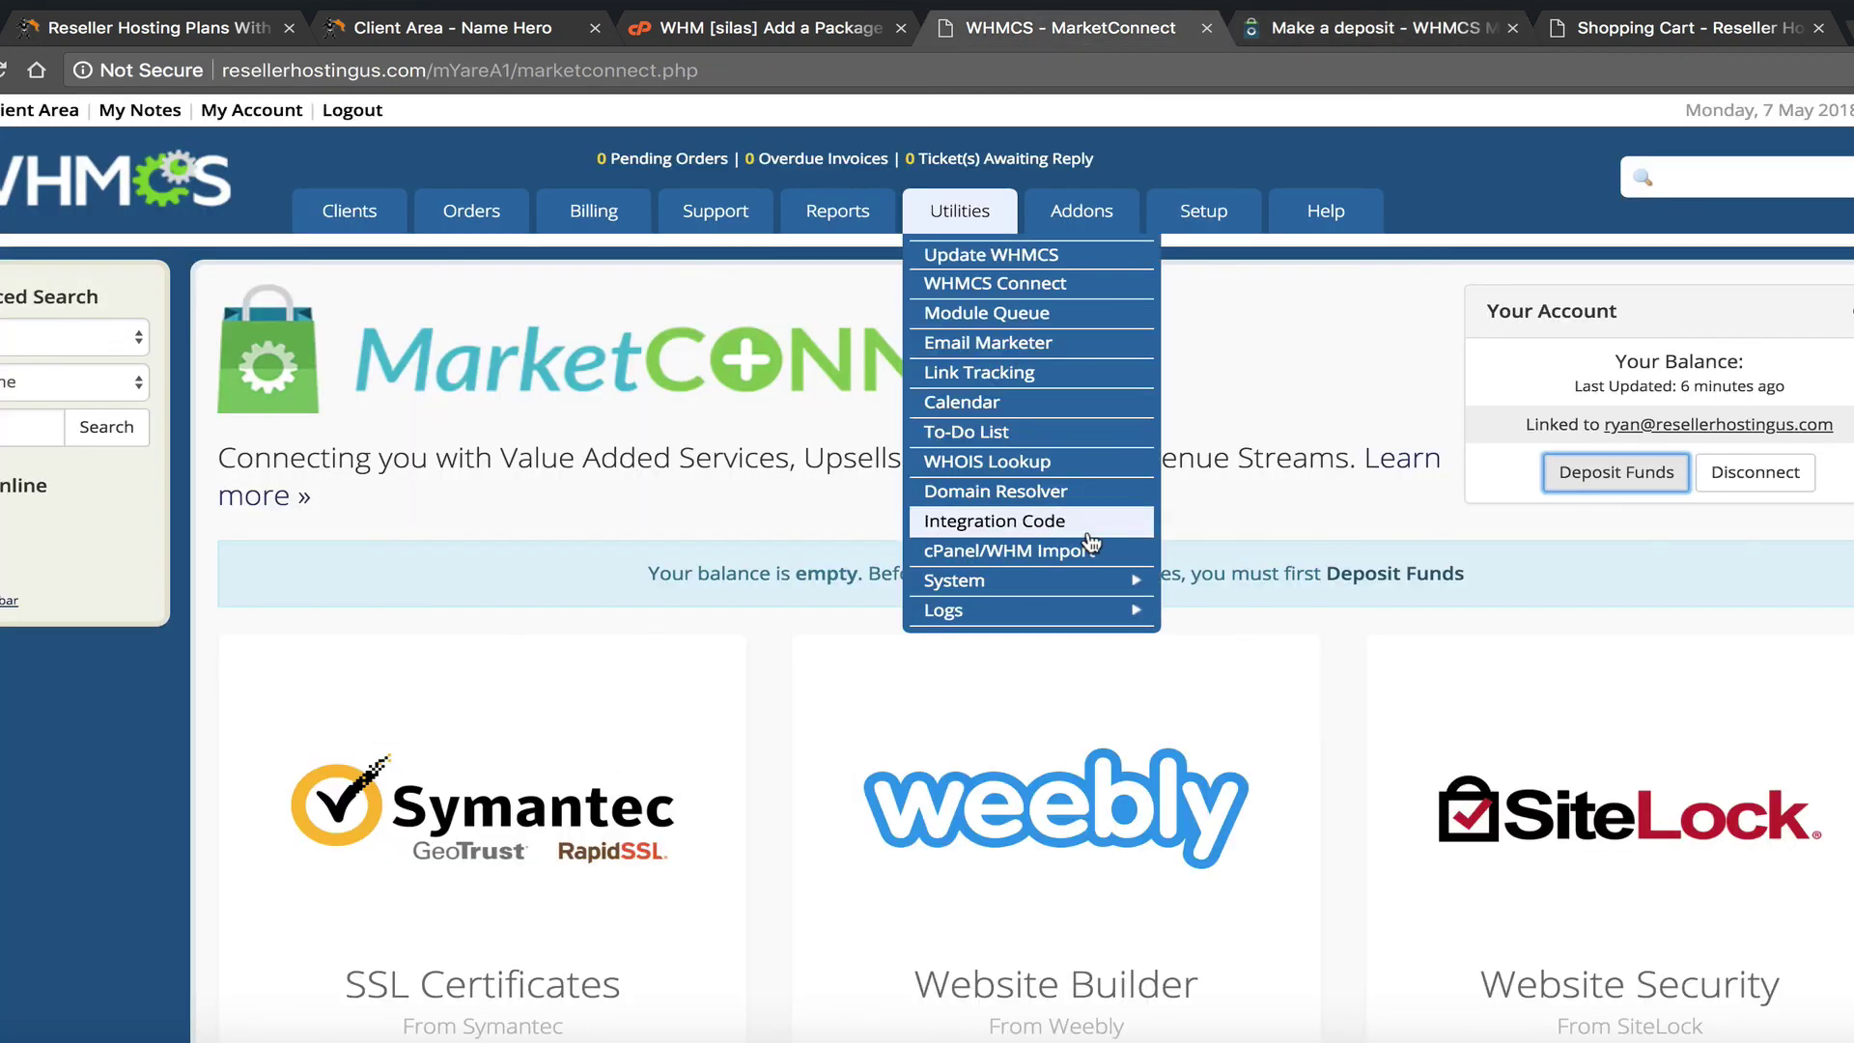
scroll(1619, 656, down, 2)
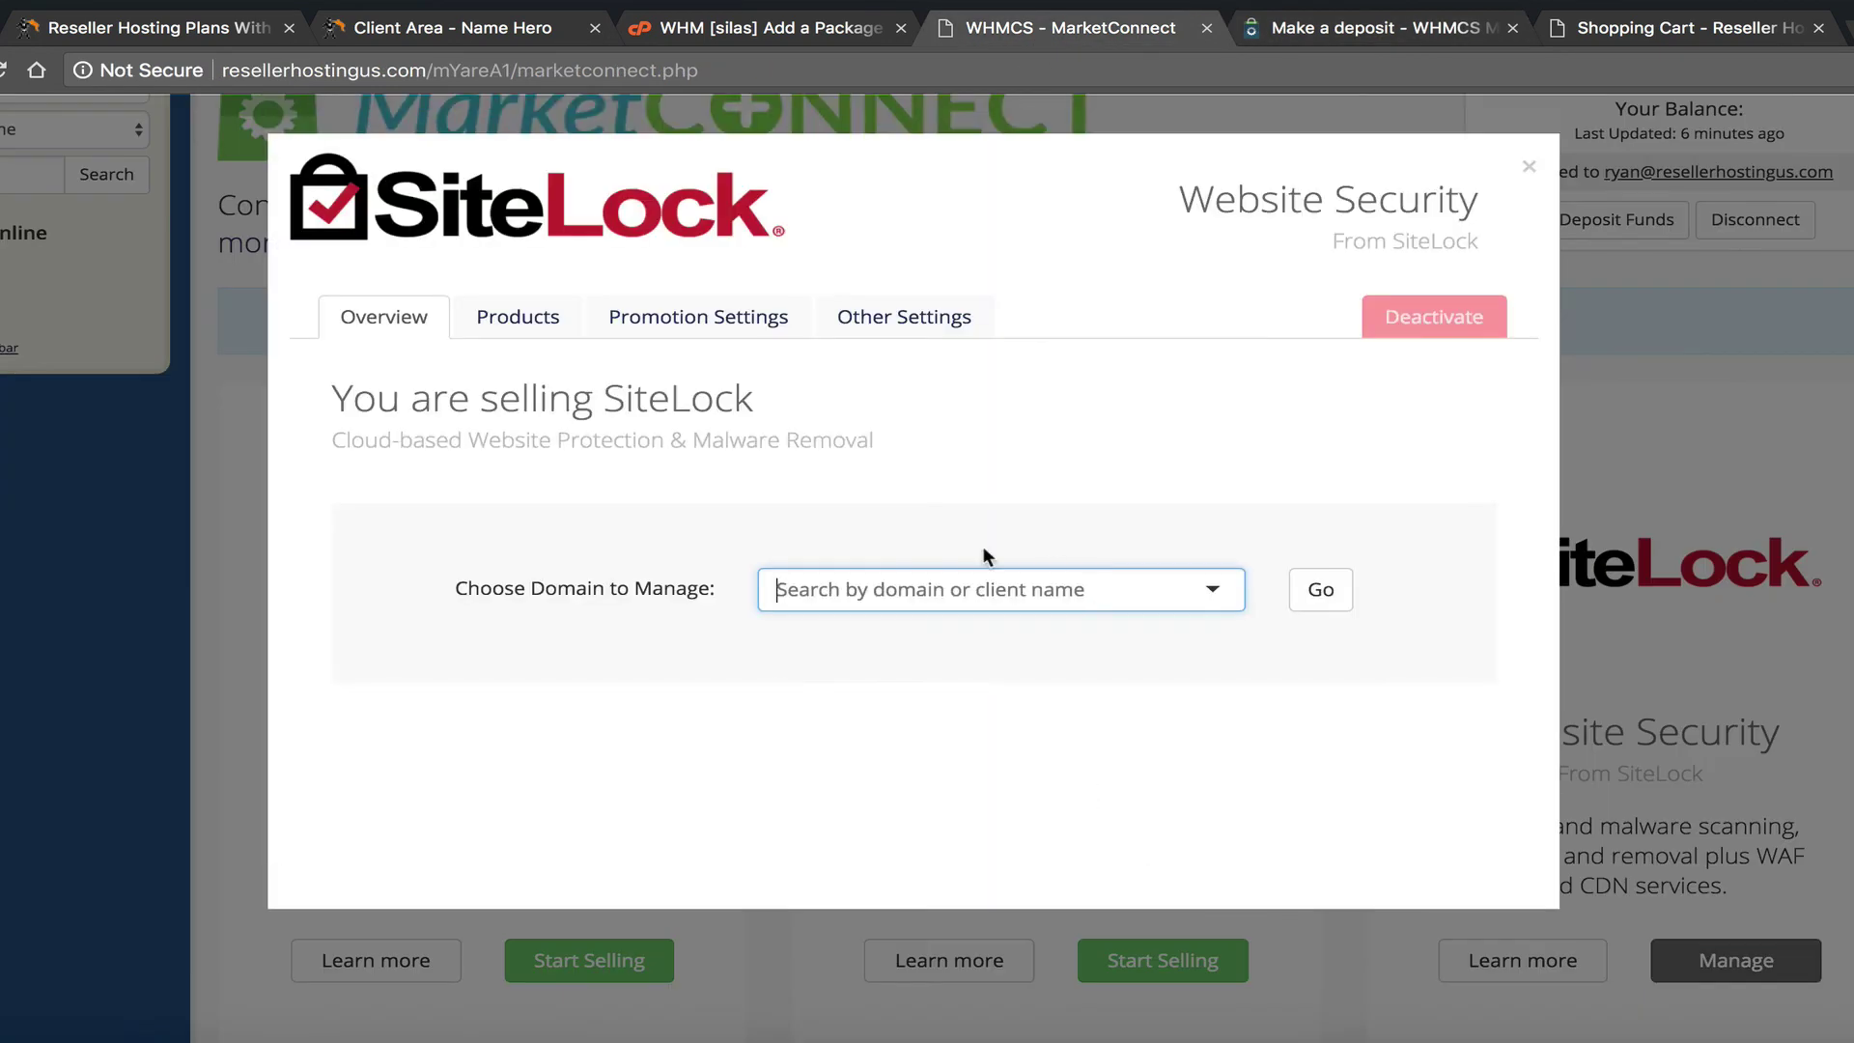
click(562, 336)
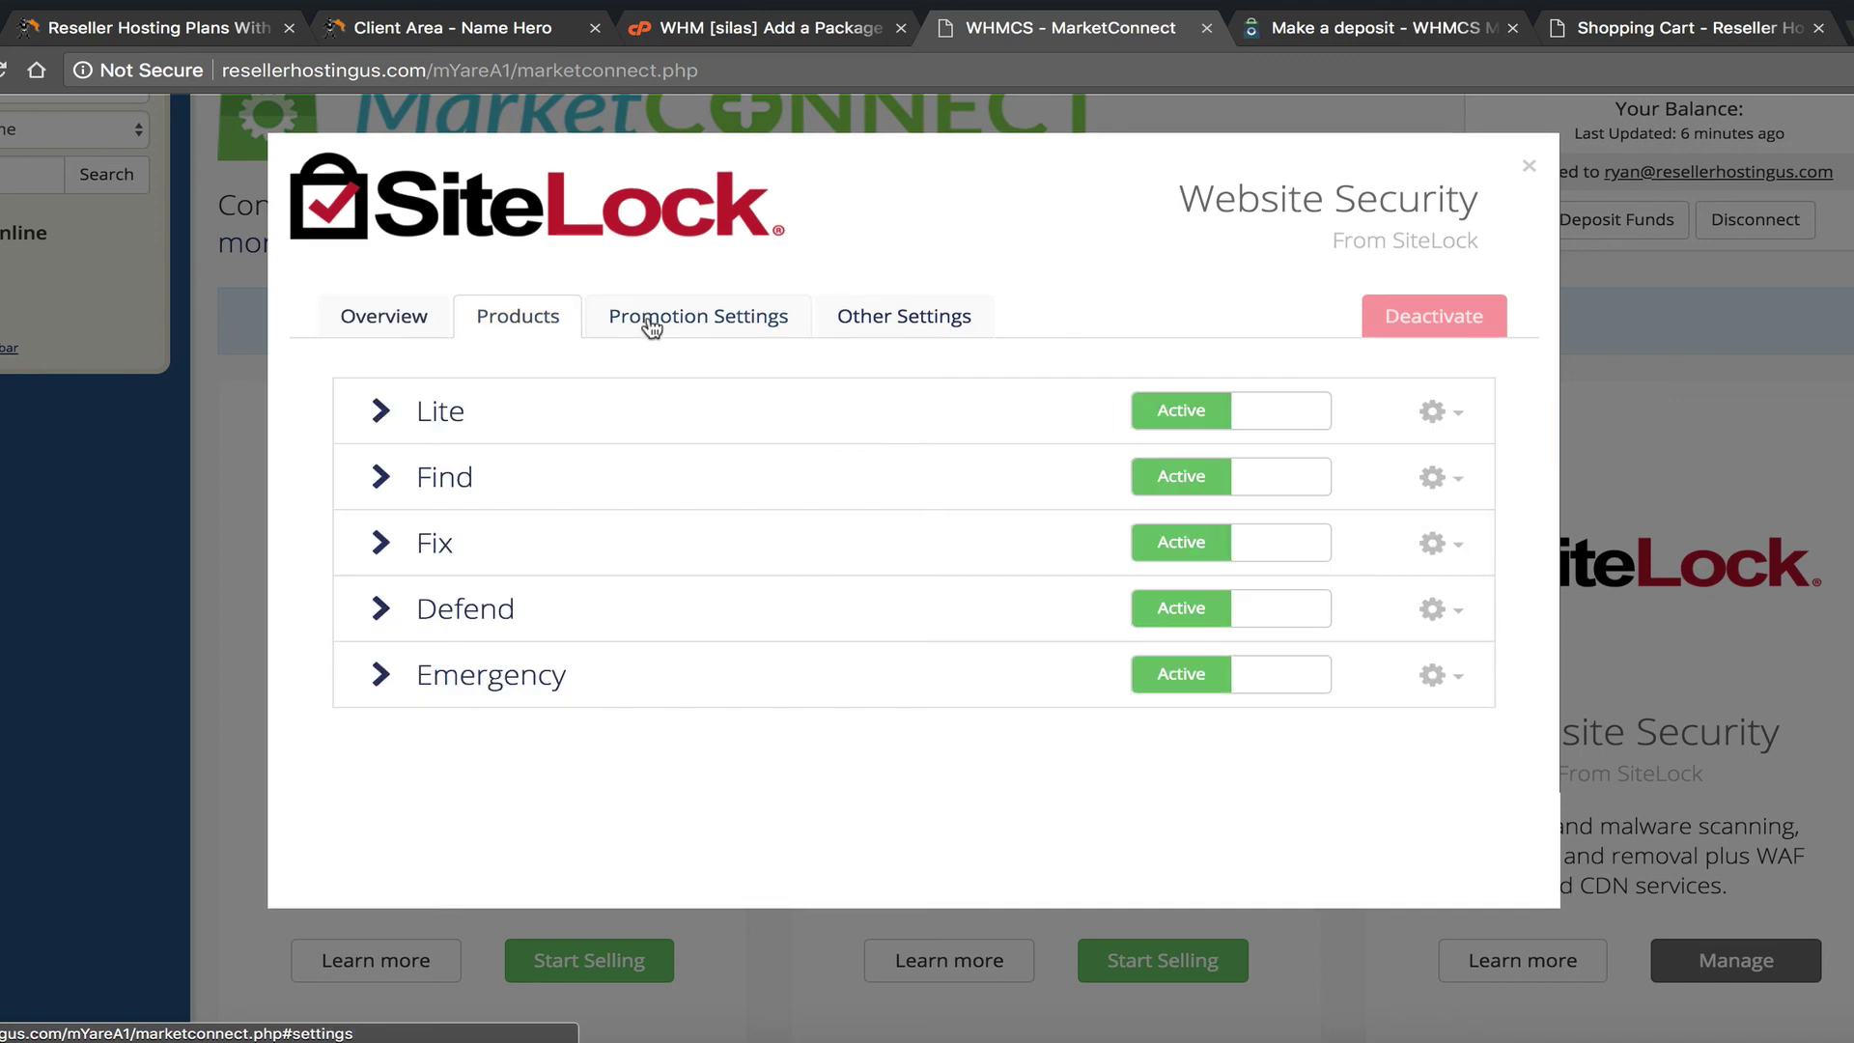
click(618, 500)
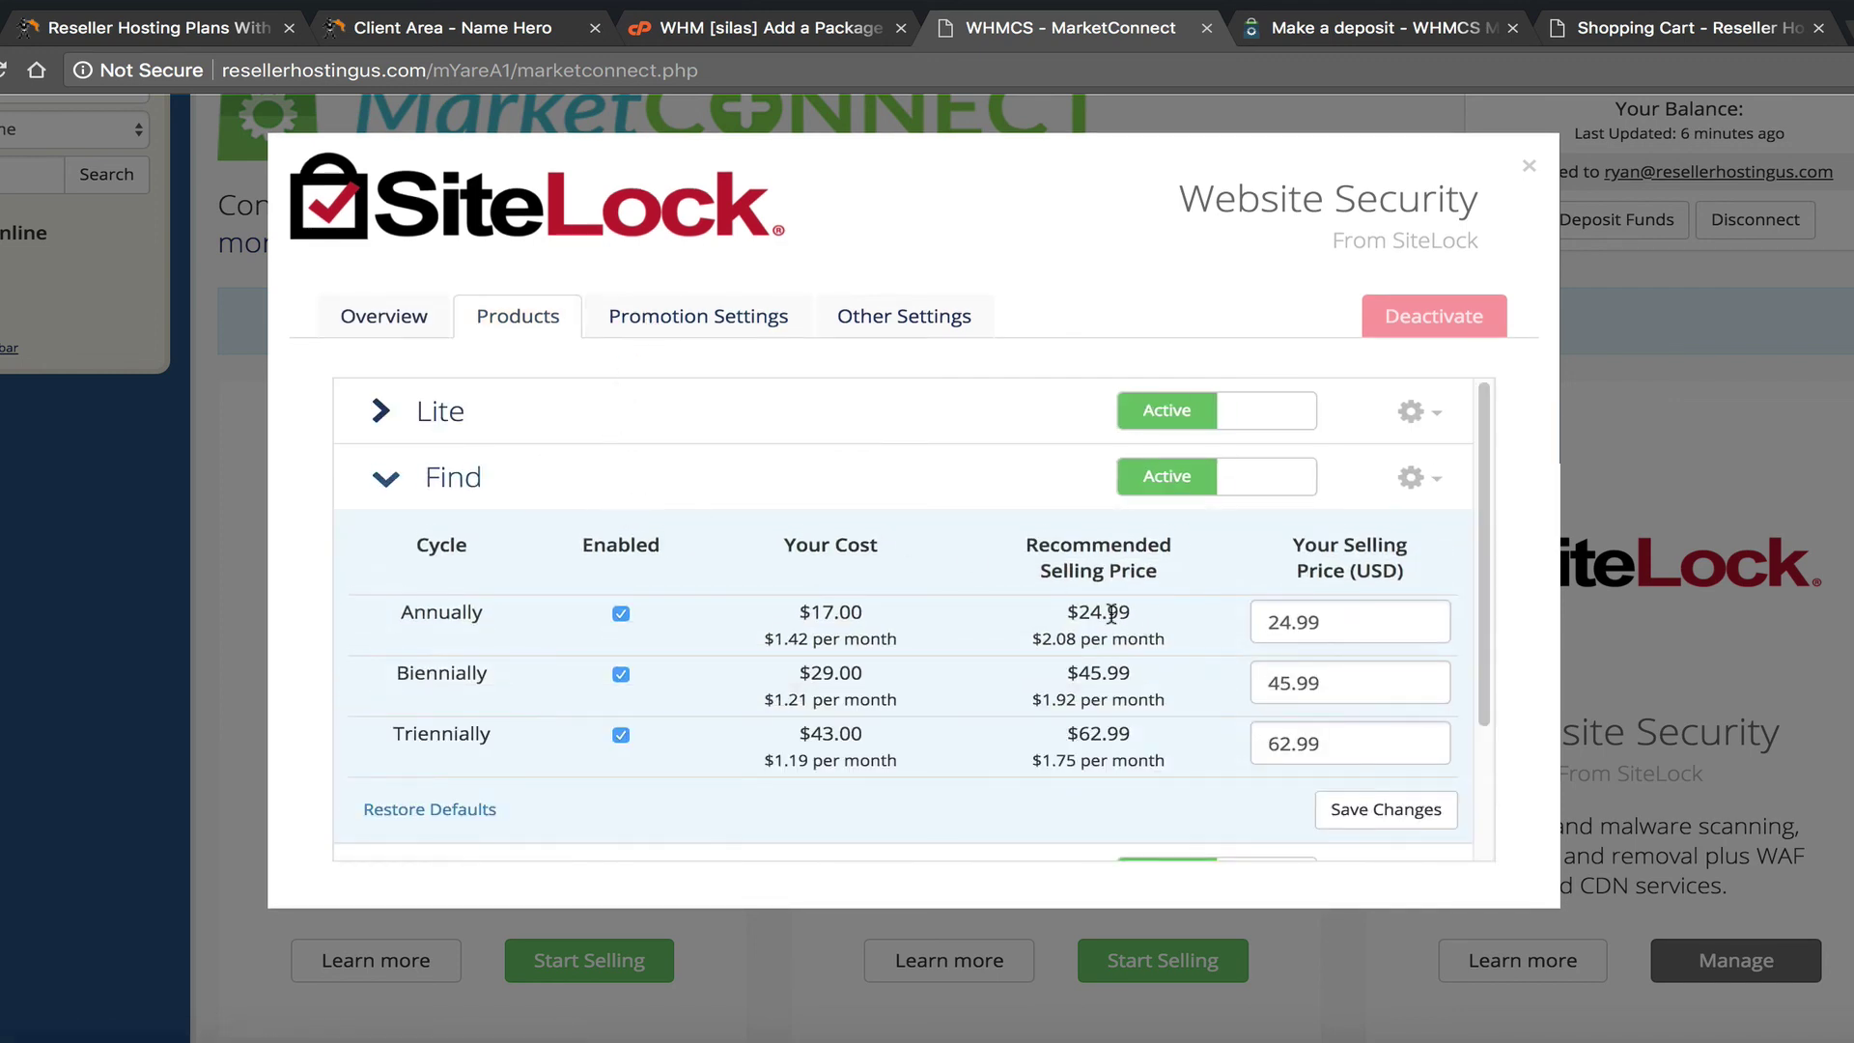
drag(1332, 629, 1249, 633)
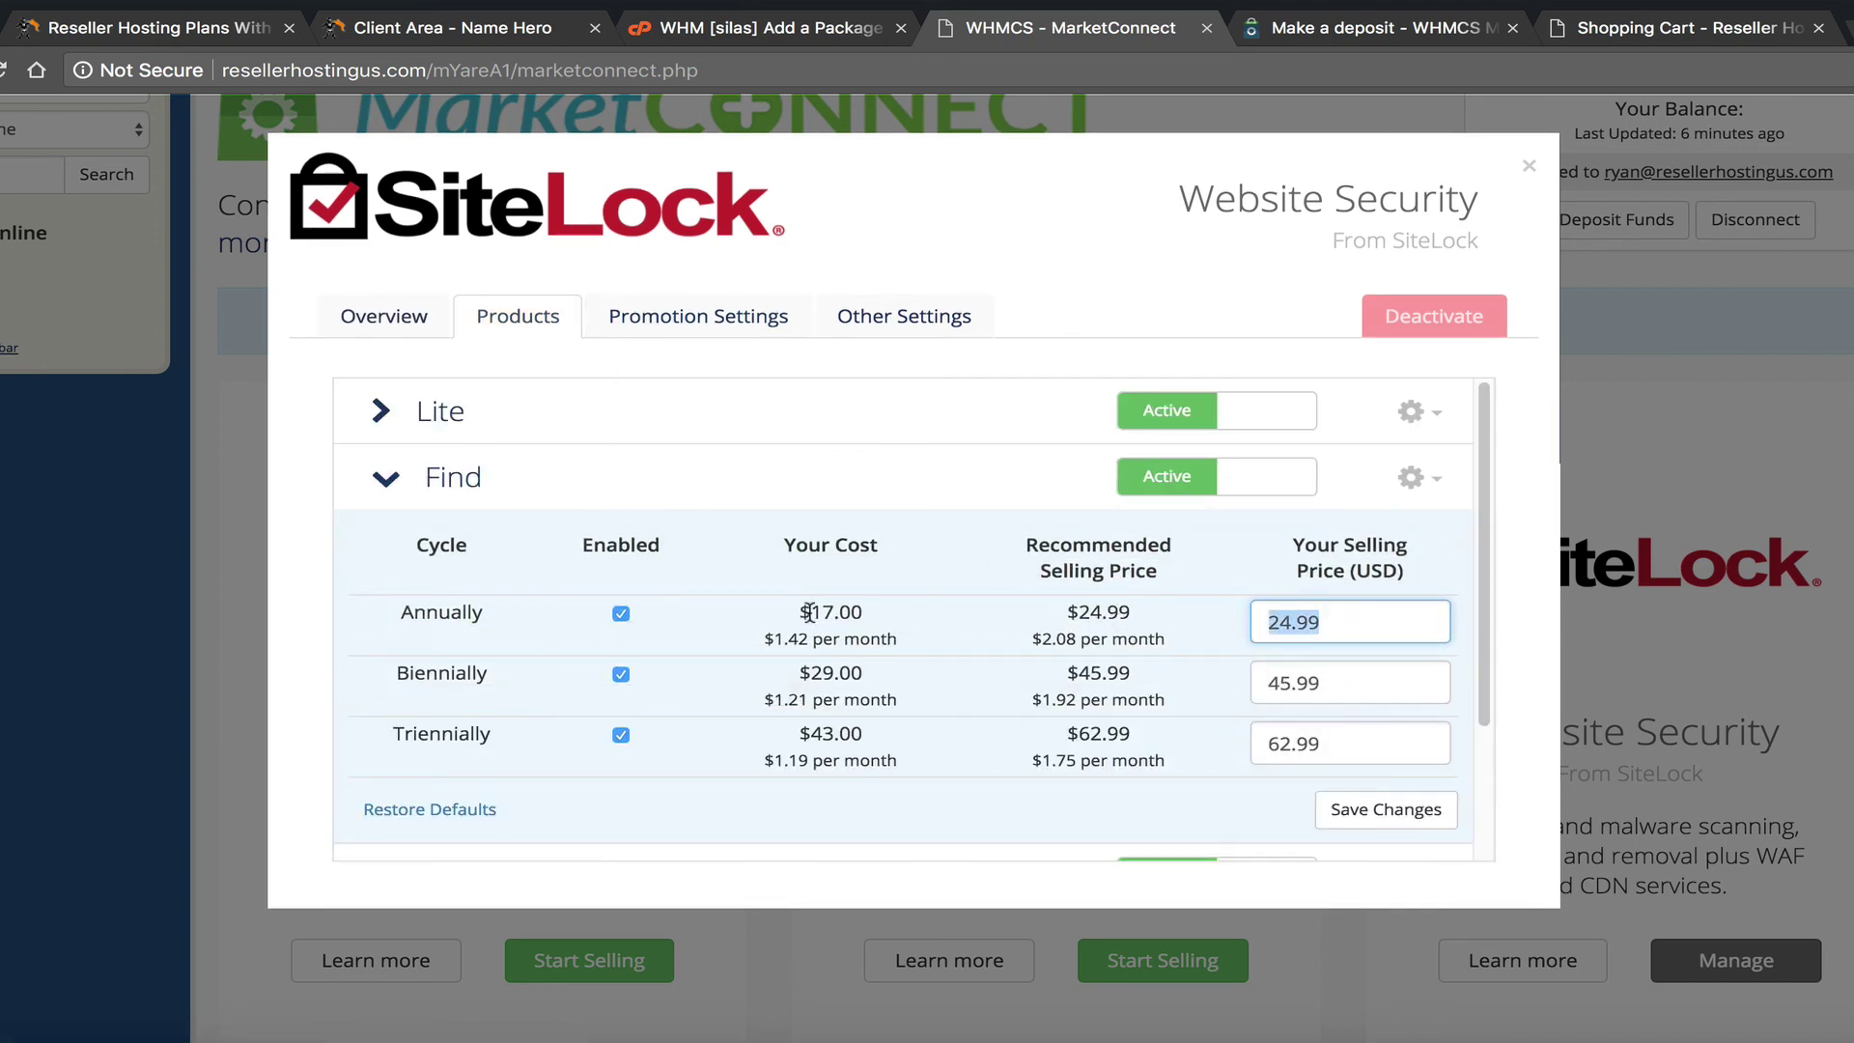
mouse_move(800, 612)
mouse_down()
mouse_move(868, 614)
mouse_move(859, 639)
mouse_move(769, 628)
mouse_up()
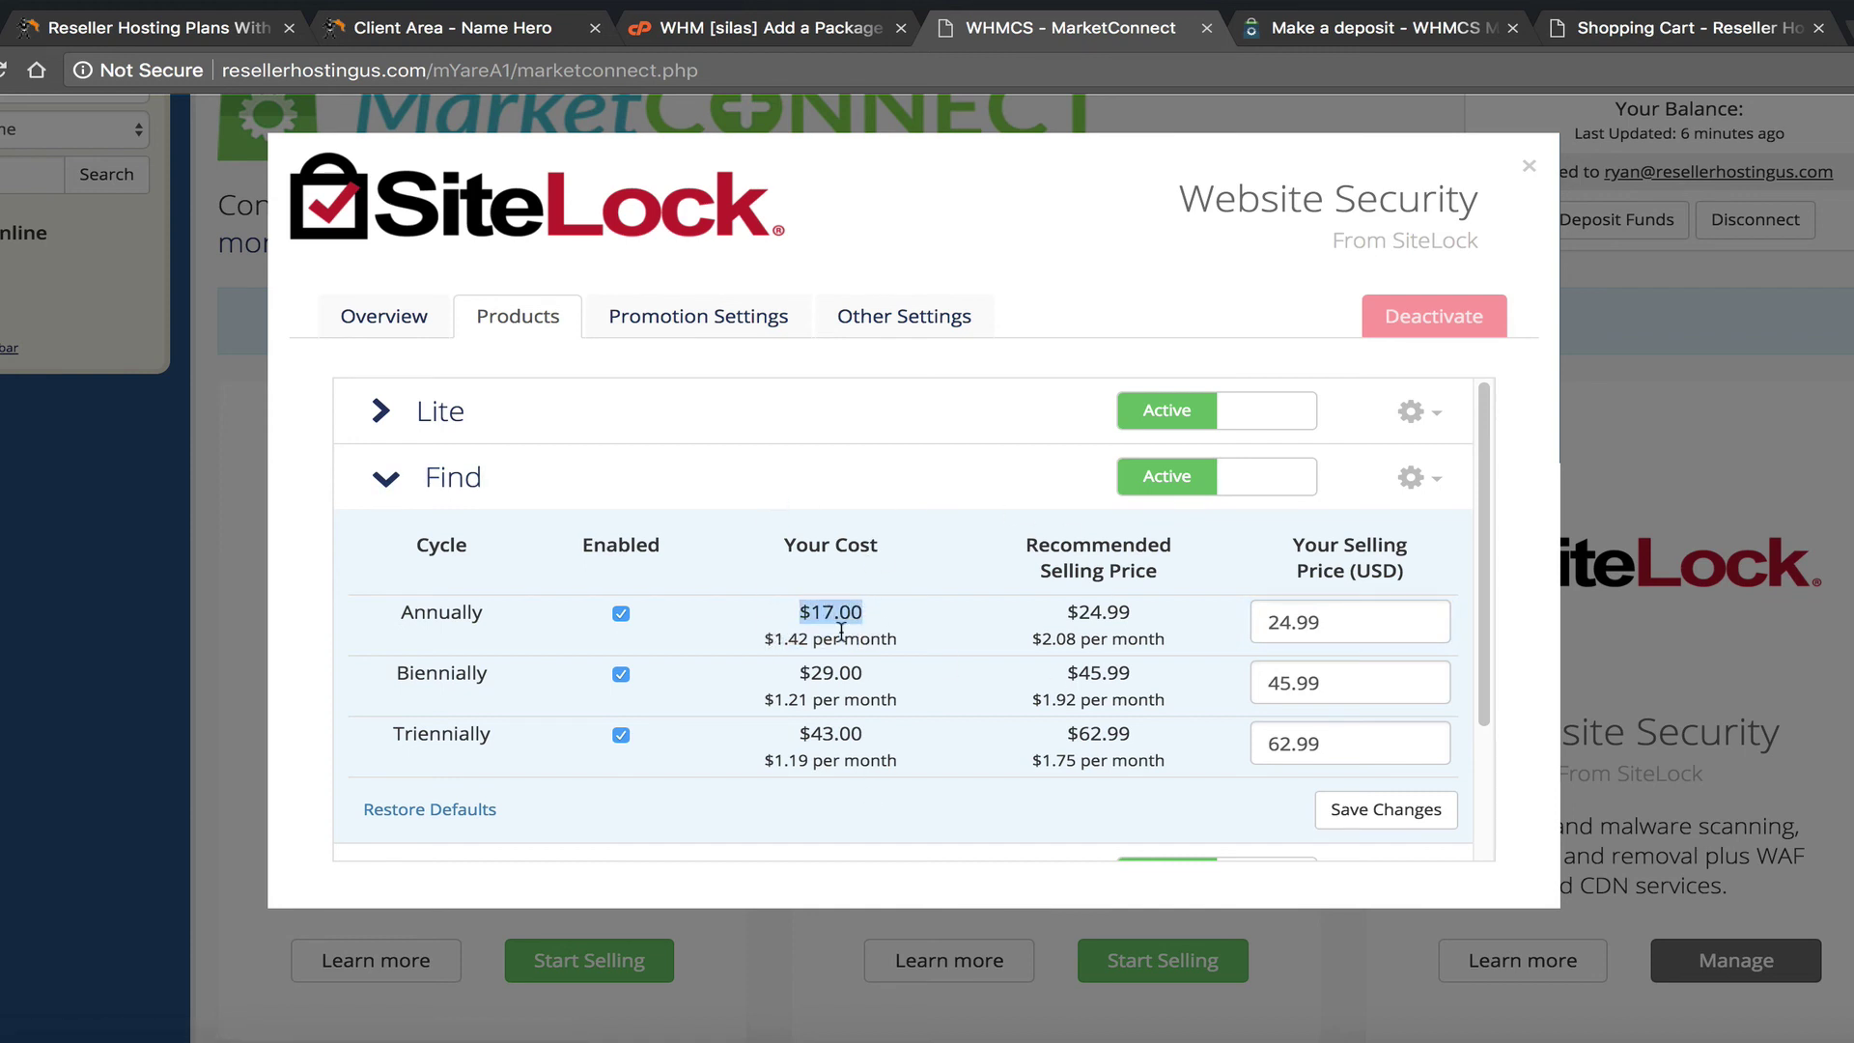
drag(1064, 612, 1143, 612)
click(1145, 611)
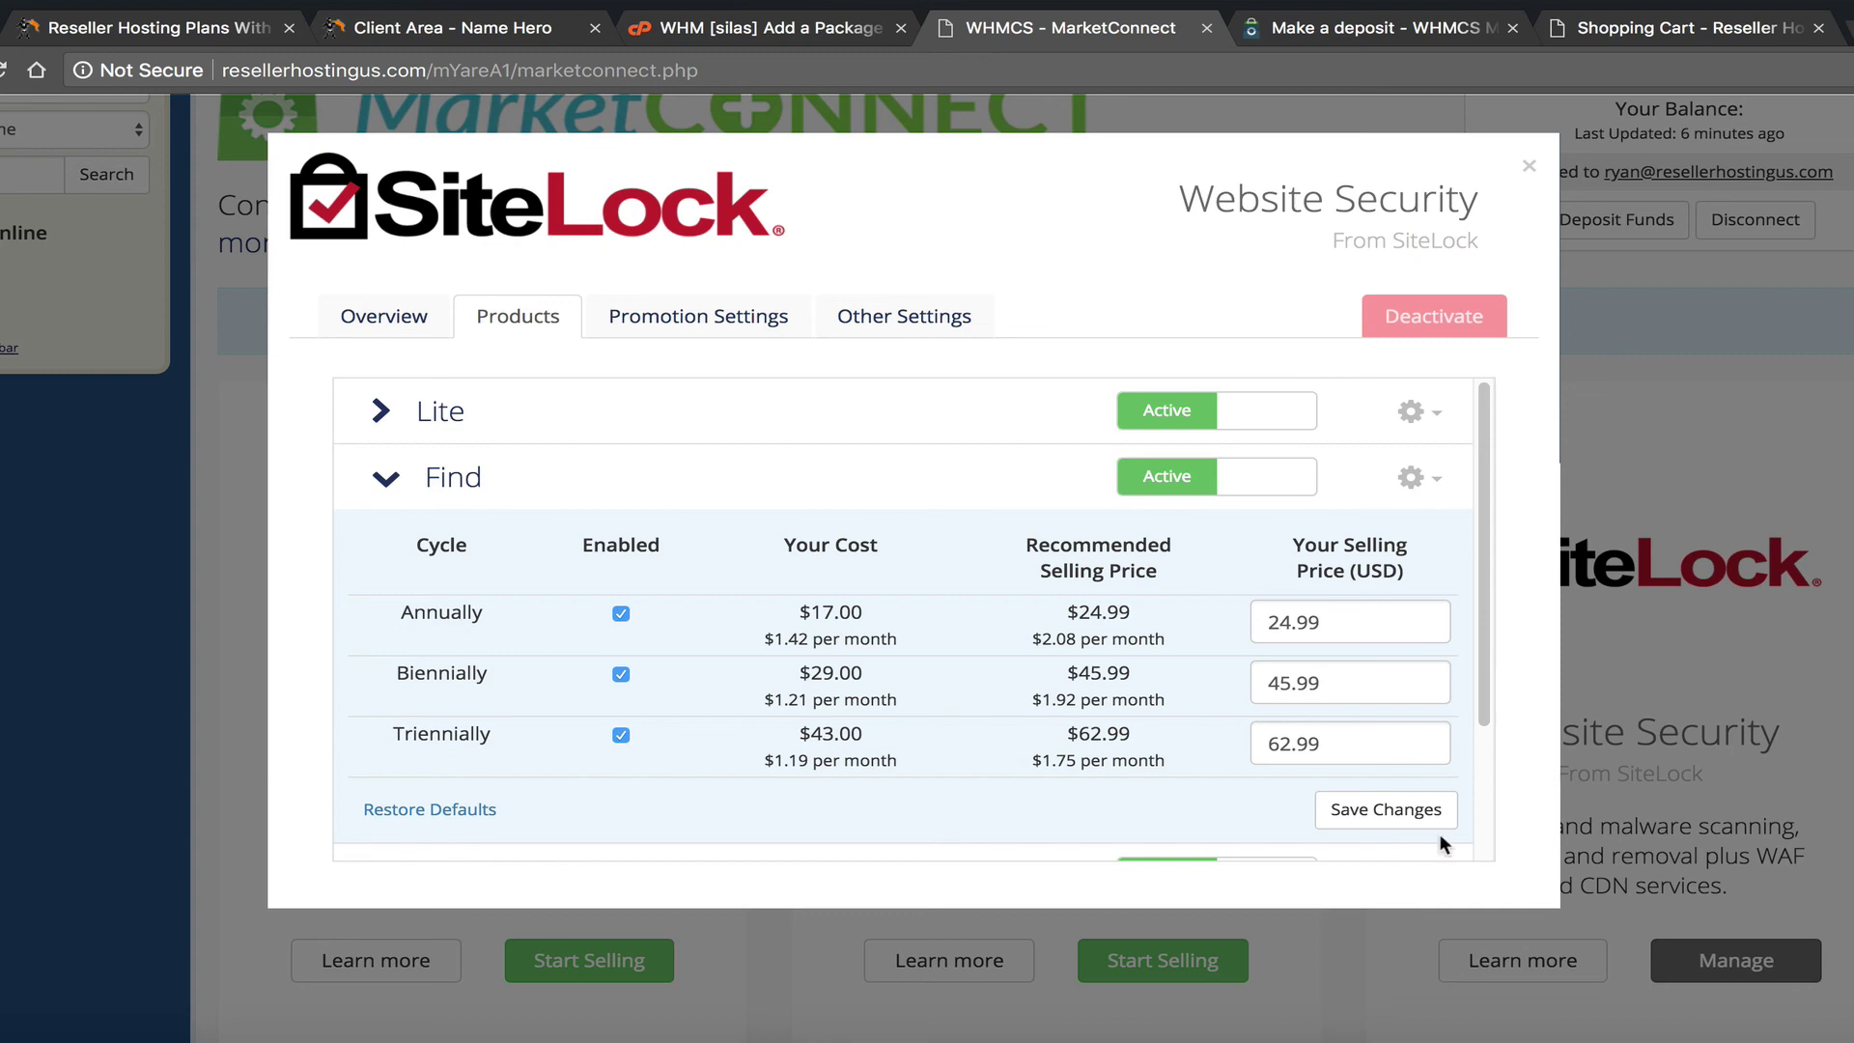
Step: Switch back to the WHMCS Marketplace deposit page and review the account balance and PayPal deposit options
click(1400, 43)
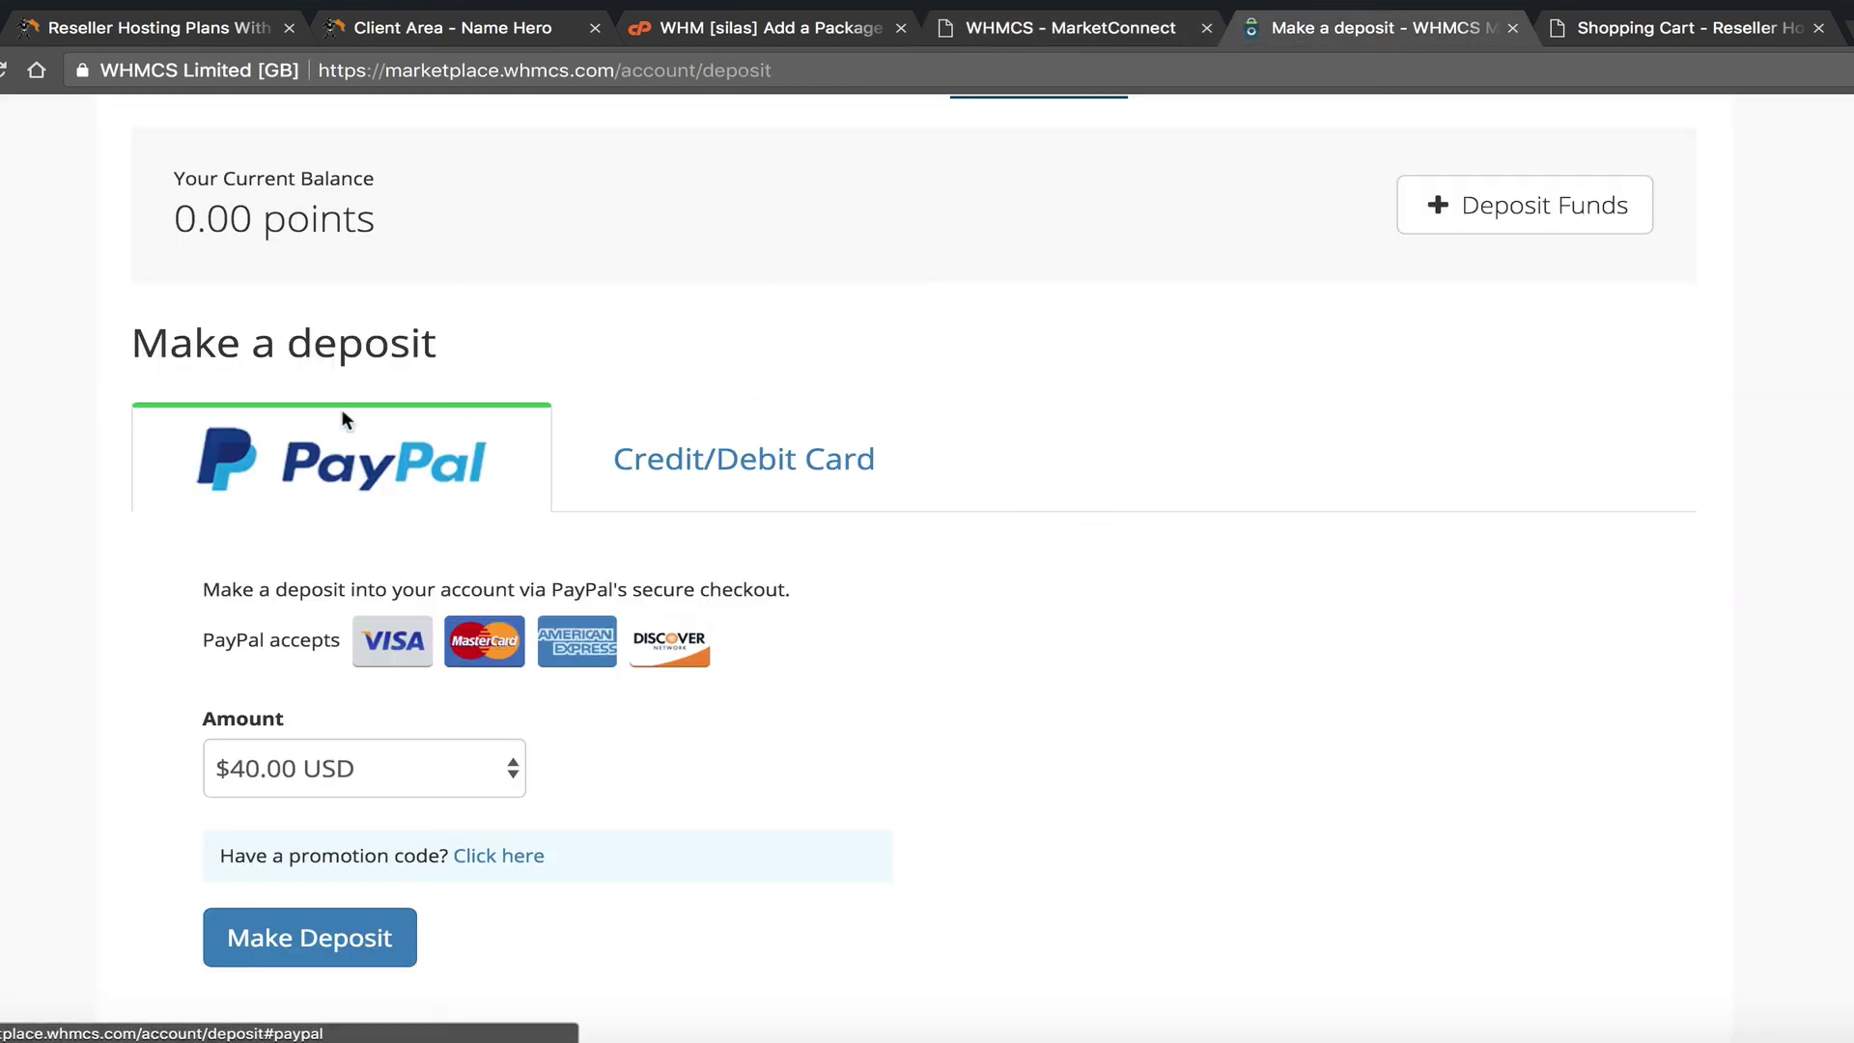
scroll(386, 415, up, 3)
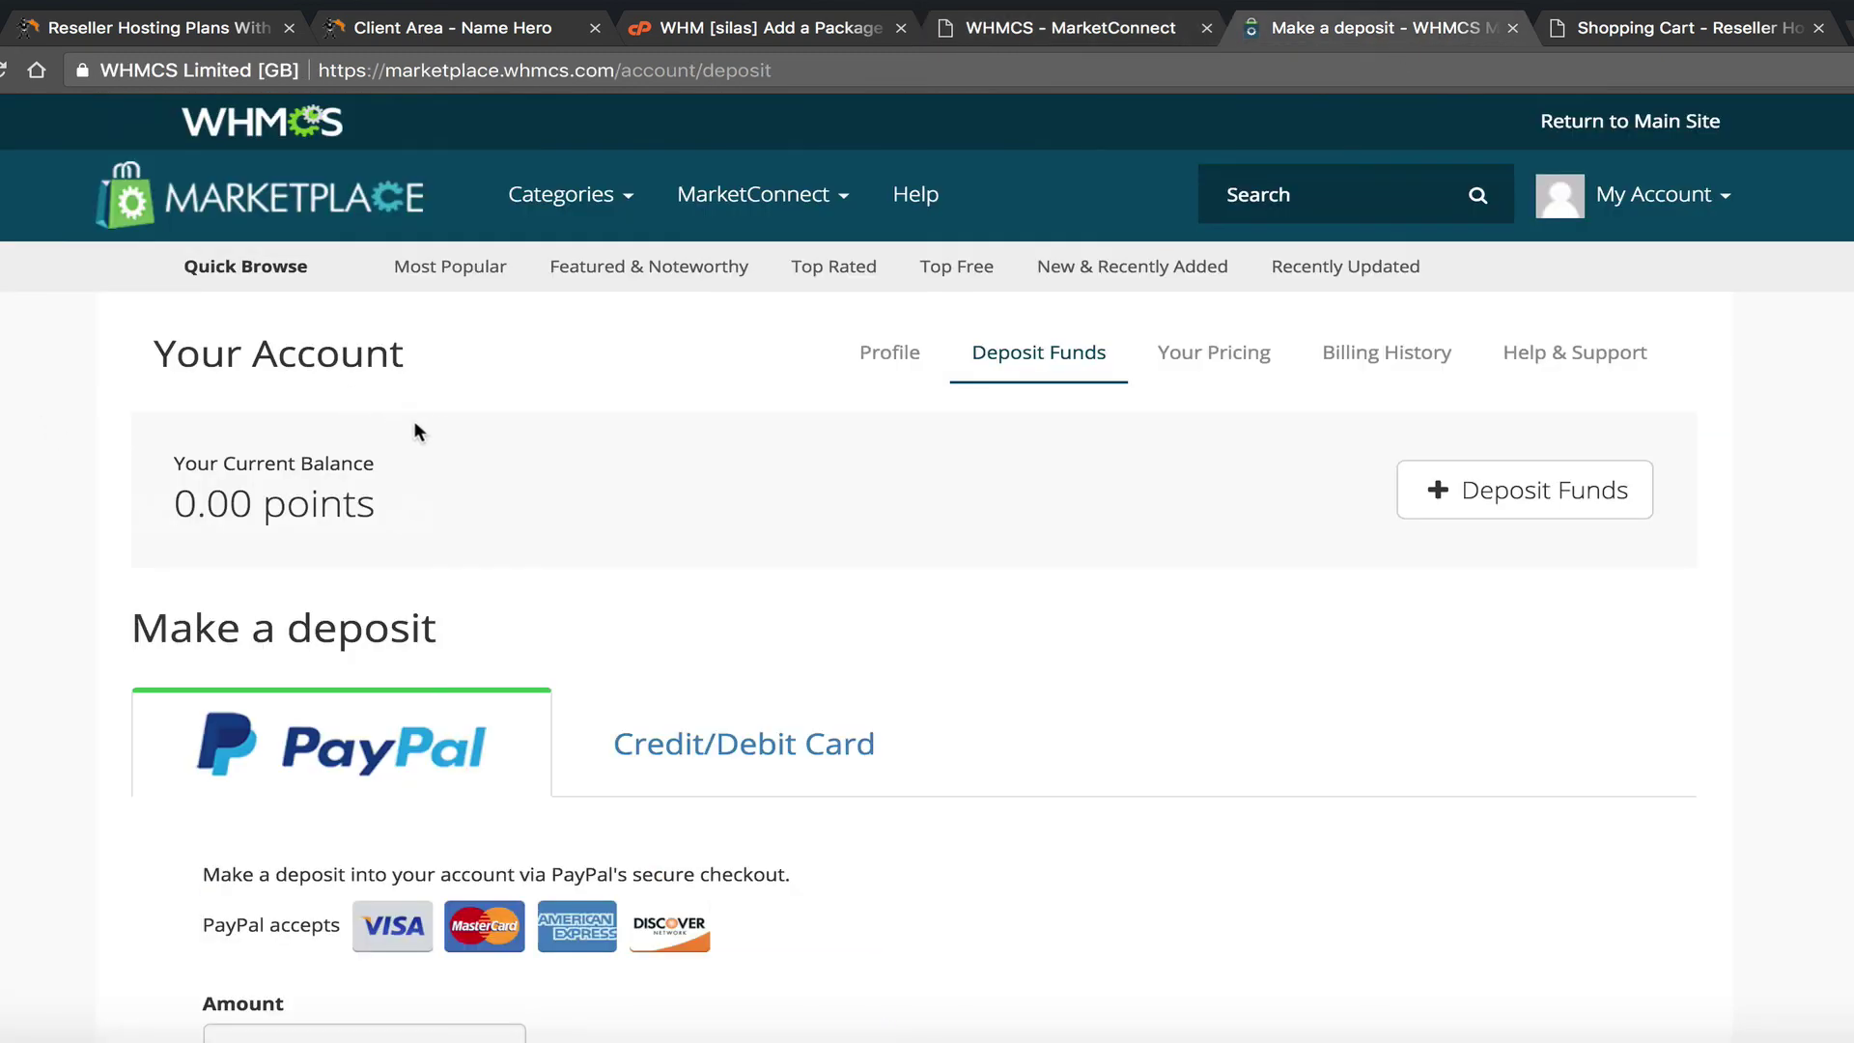
scroll(446, 481, down, 4)
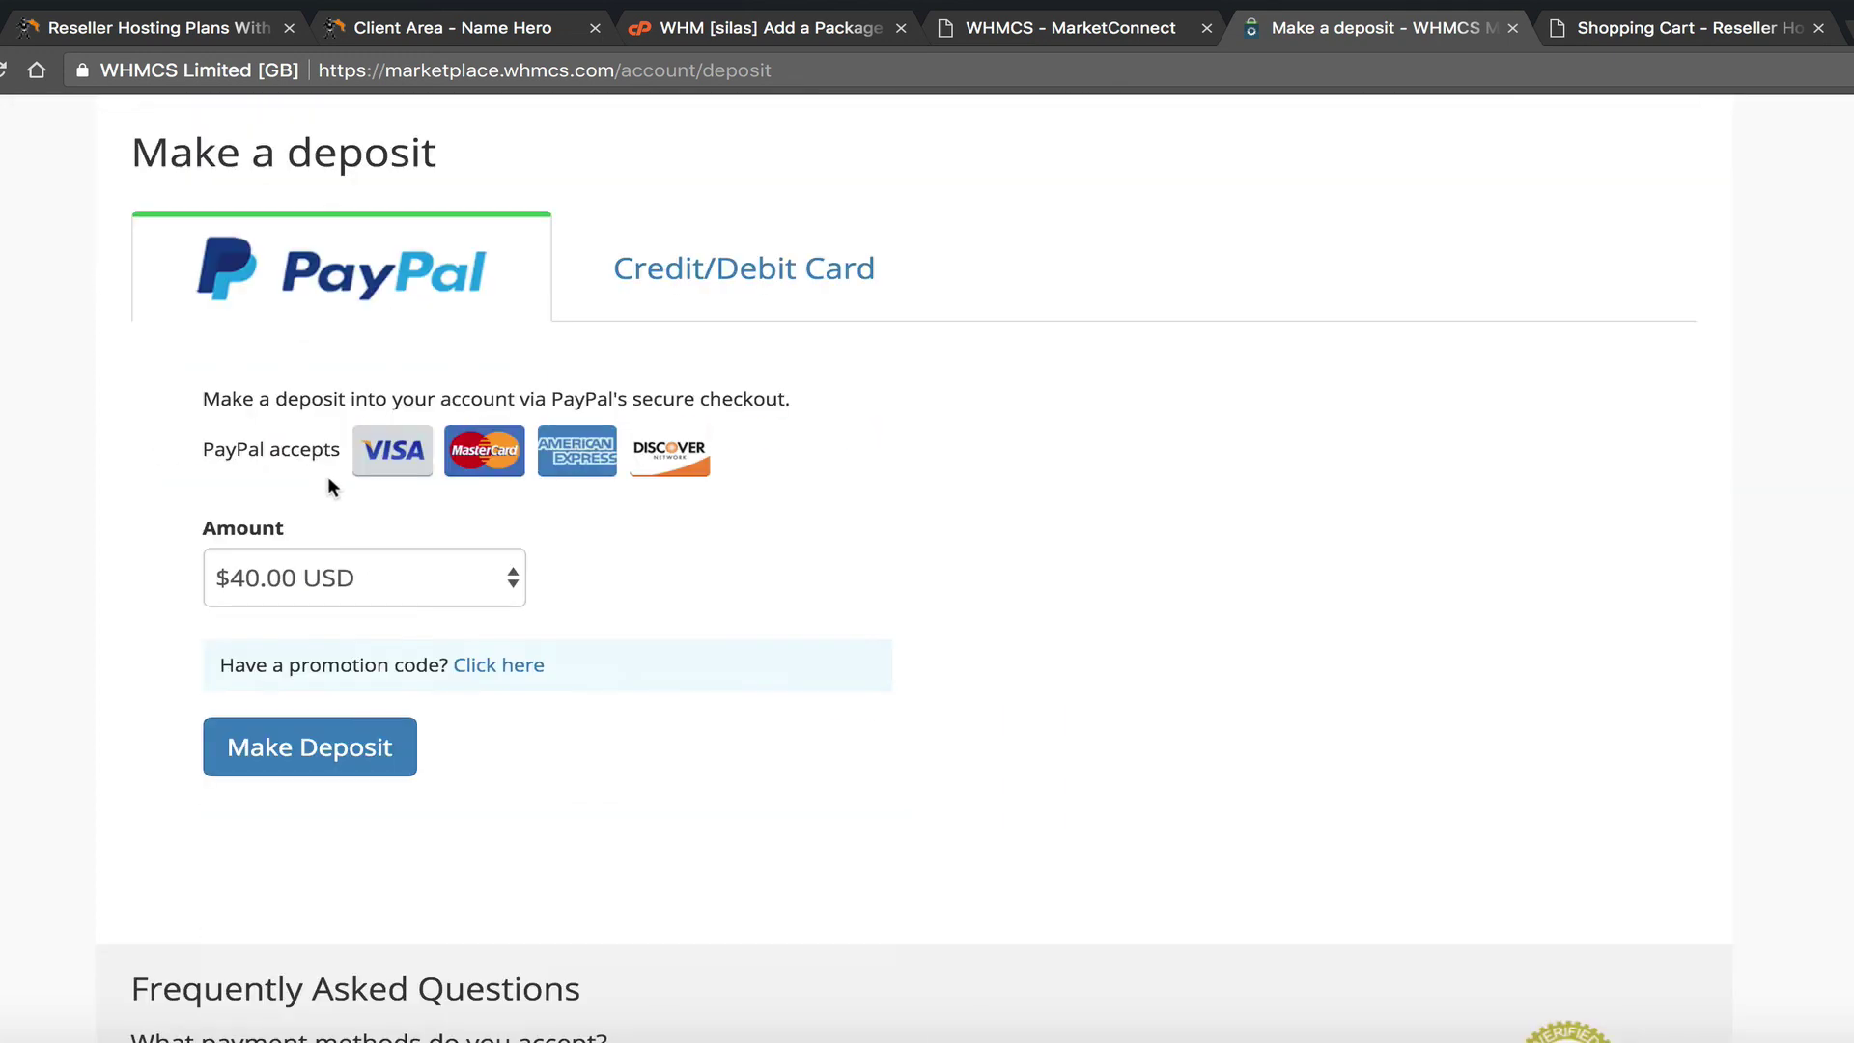
scroll(349, 519, up, 2)
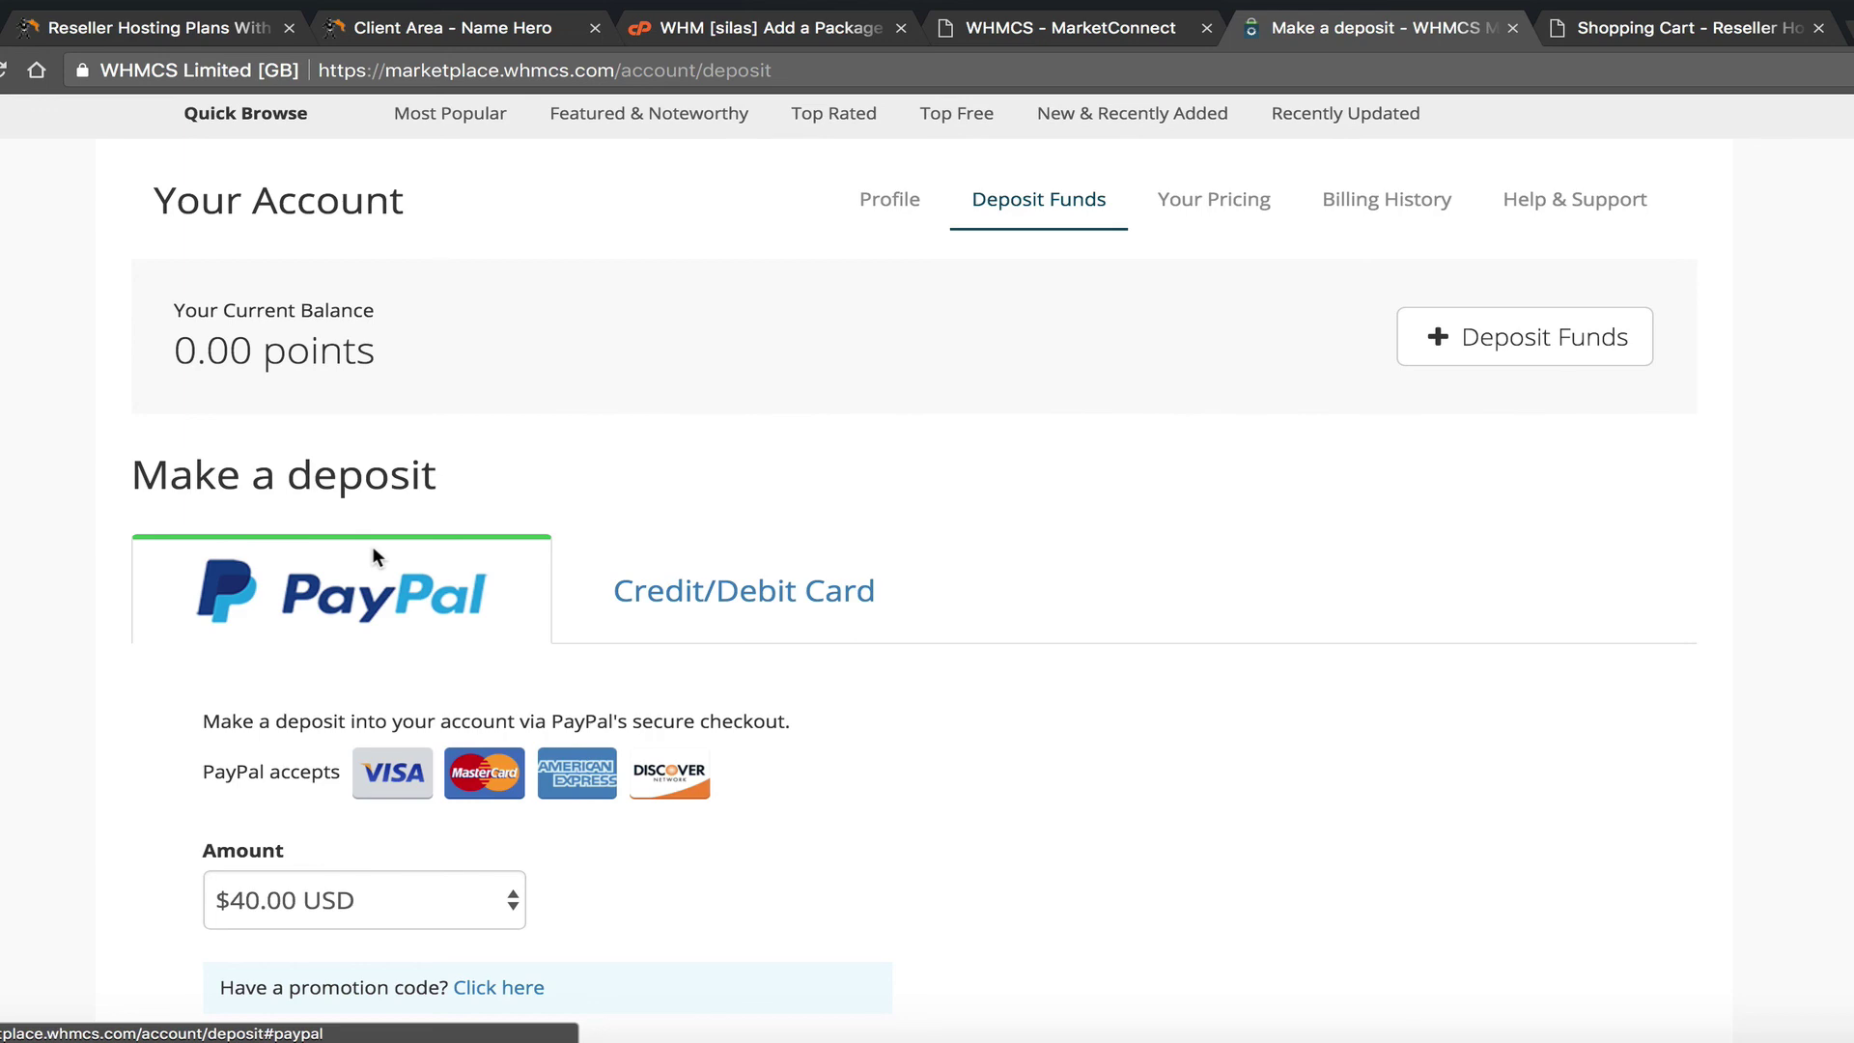
scroll(379, 539, up, 3)
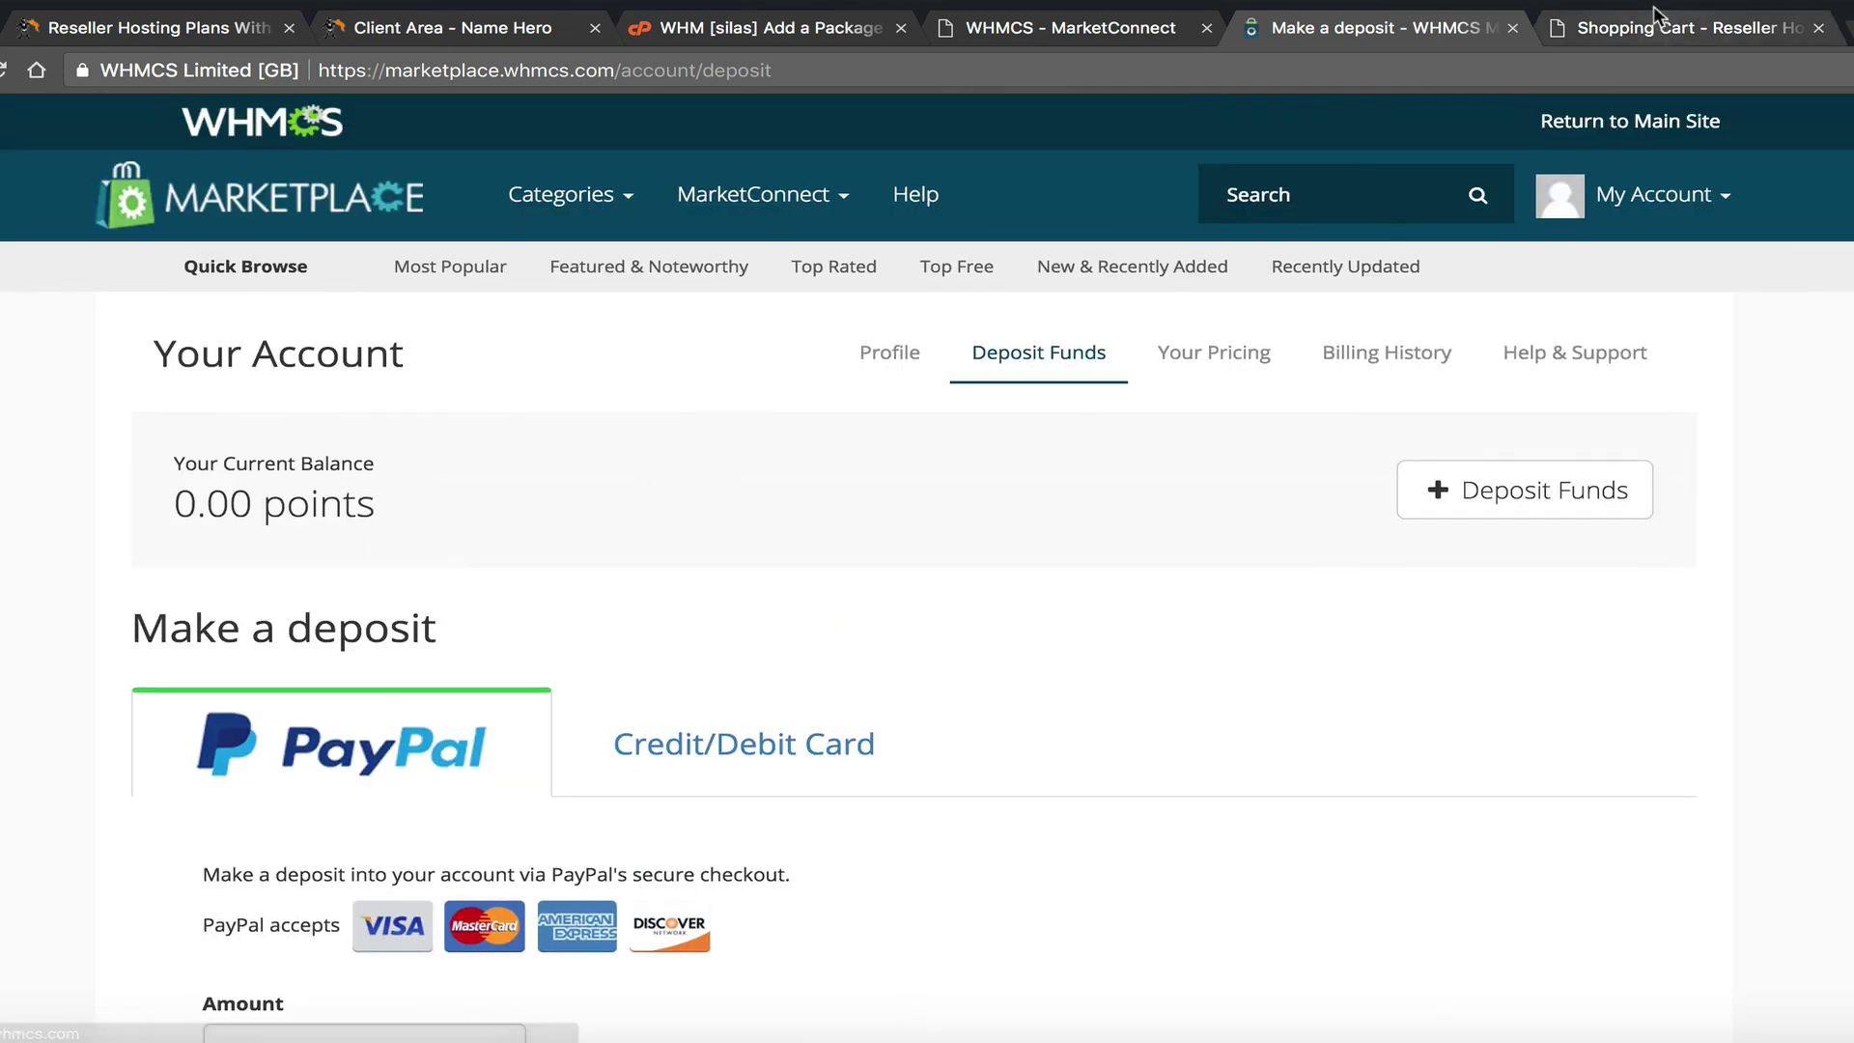
Step: Open the storefront's Website Security page and look through its SiteLock plan comparison, emergency response offer and FAQ
click(1584, 27)
scroll(827, 509, down, 2)
scroll(676, 386, up, 2)
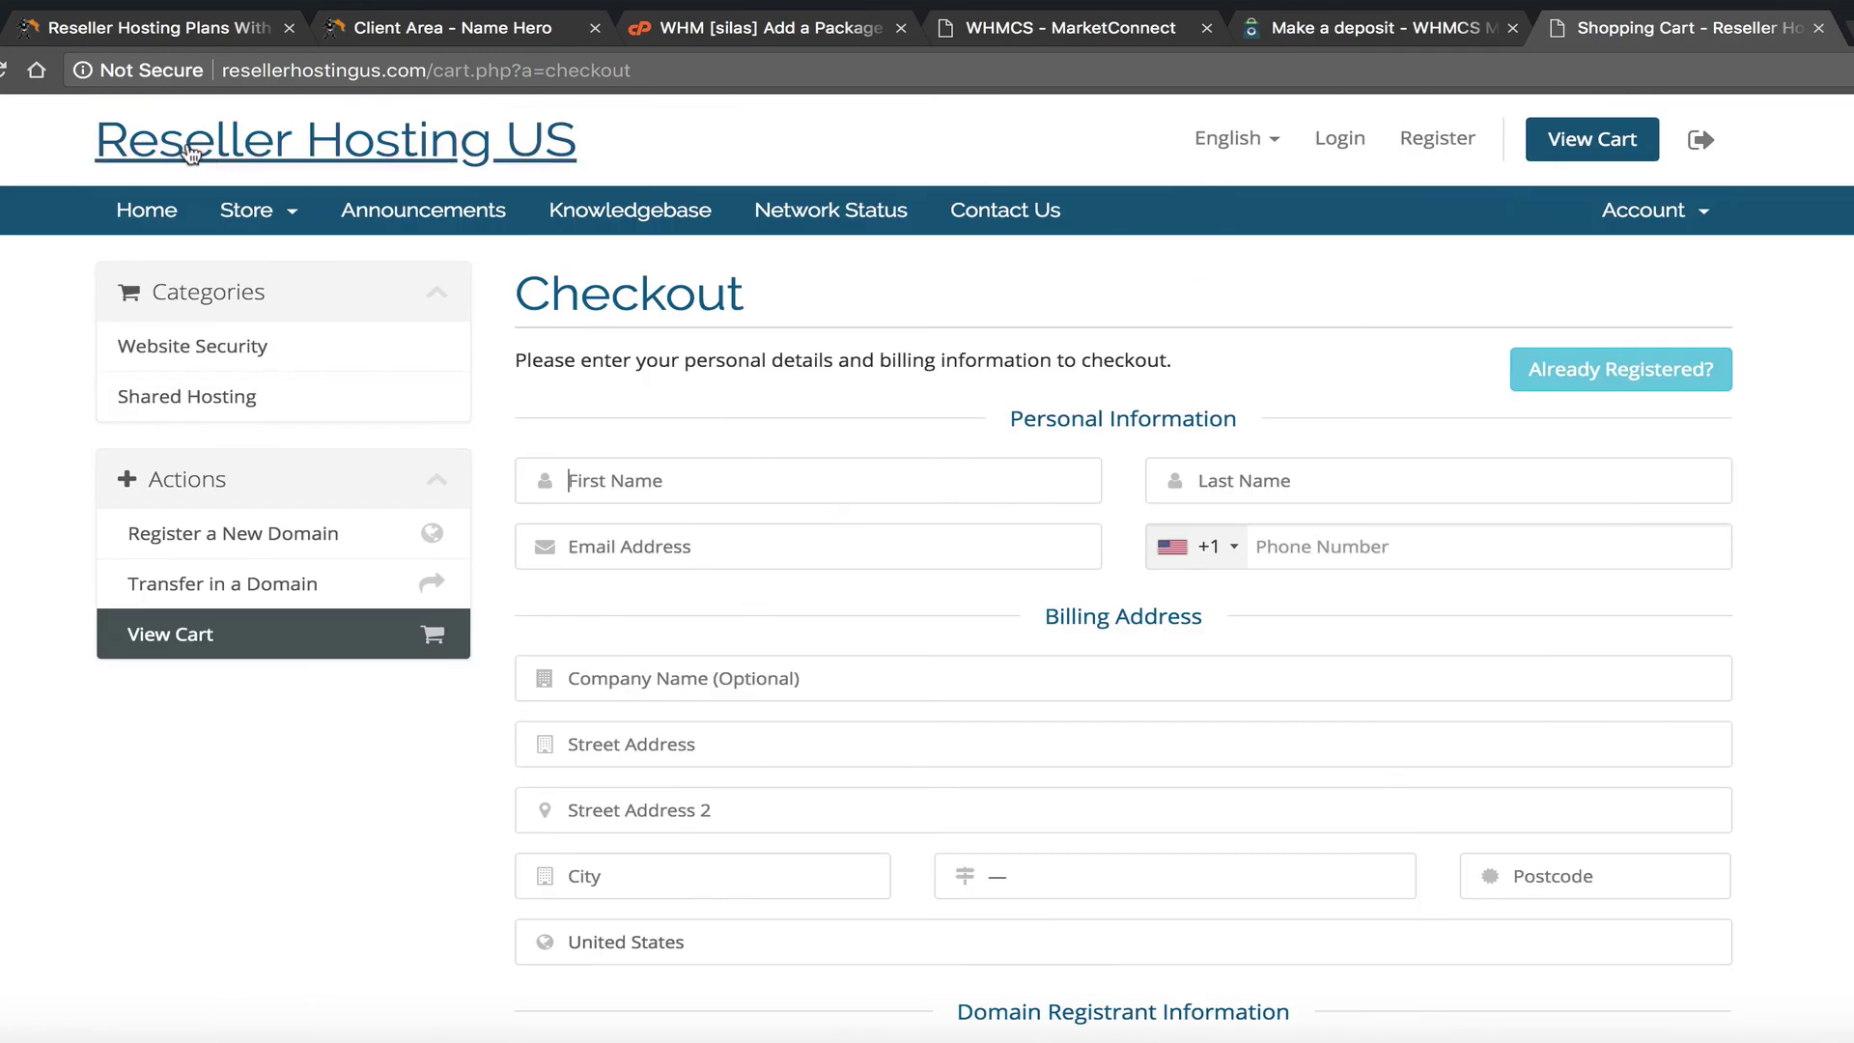
click(243, 214)
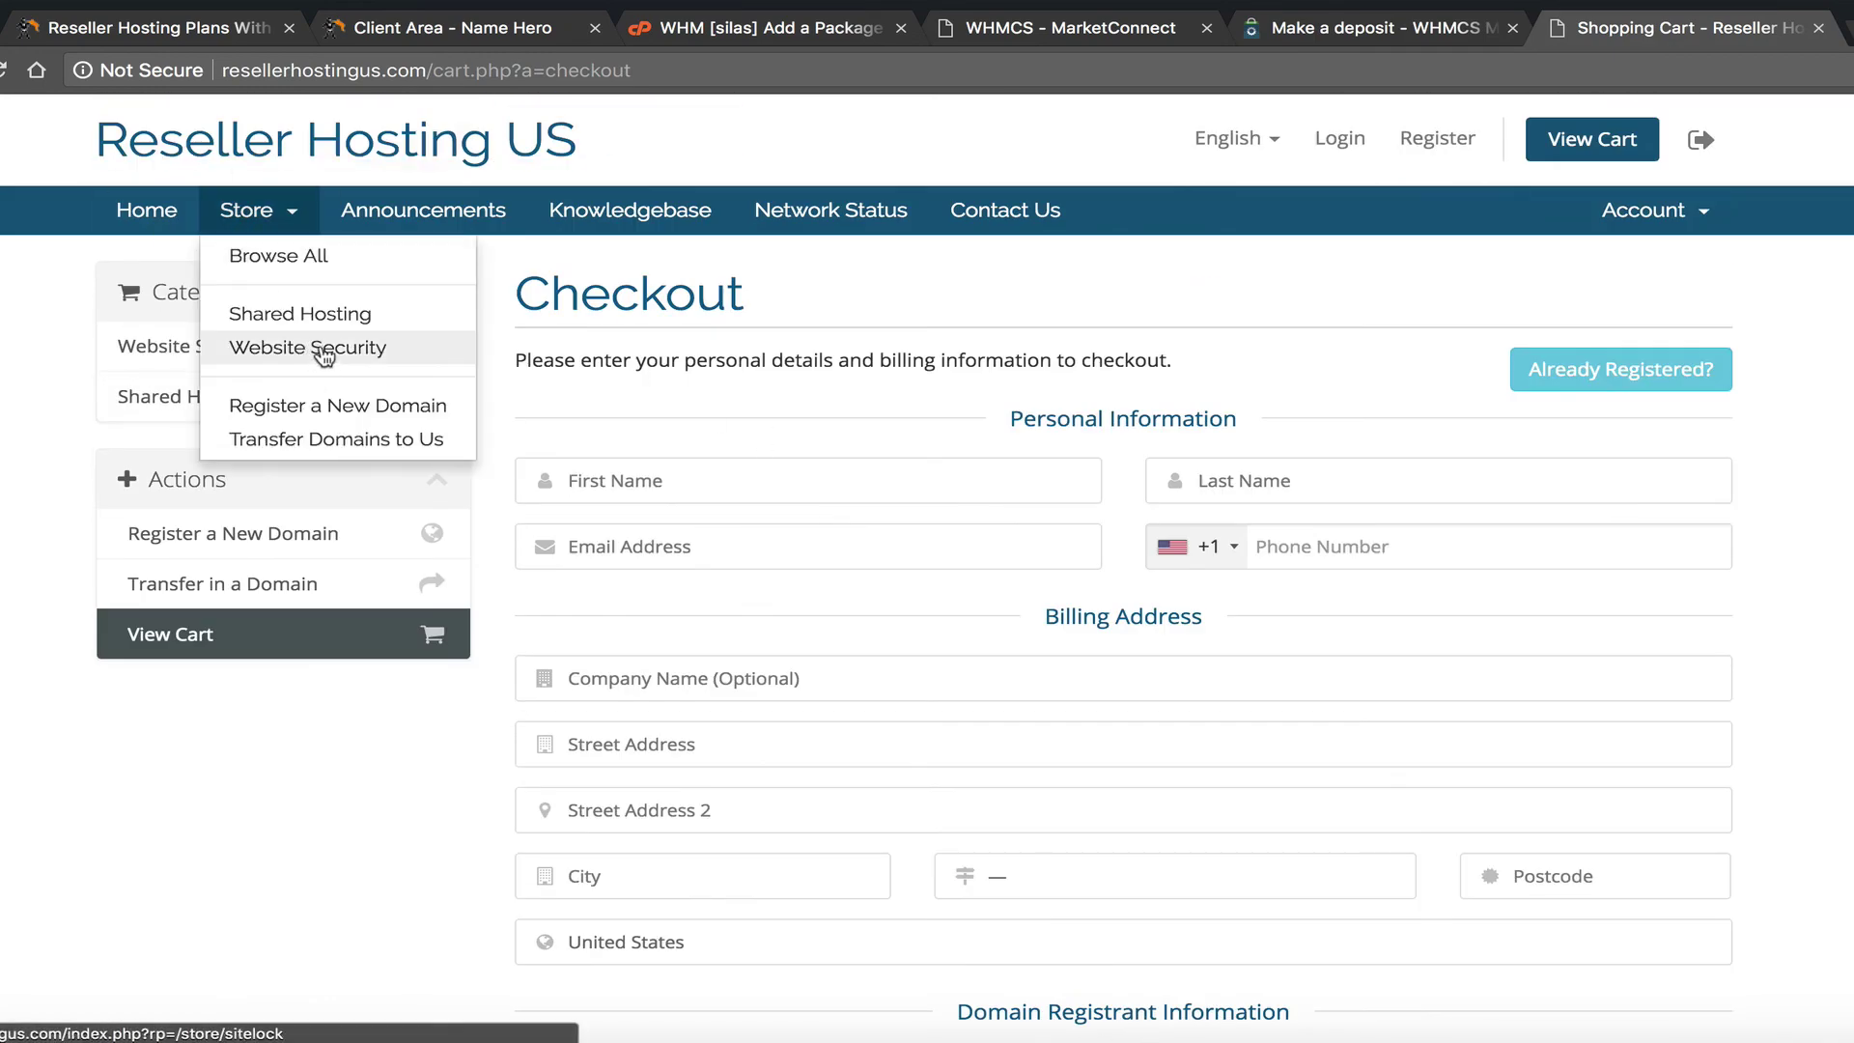
click(319, 349)
scroll(907, 492, down, 20)
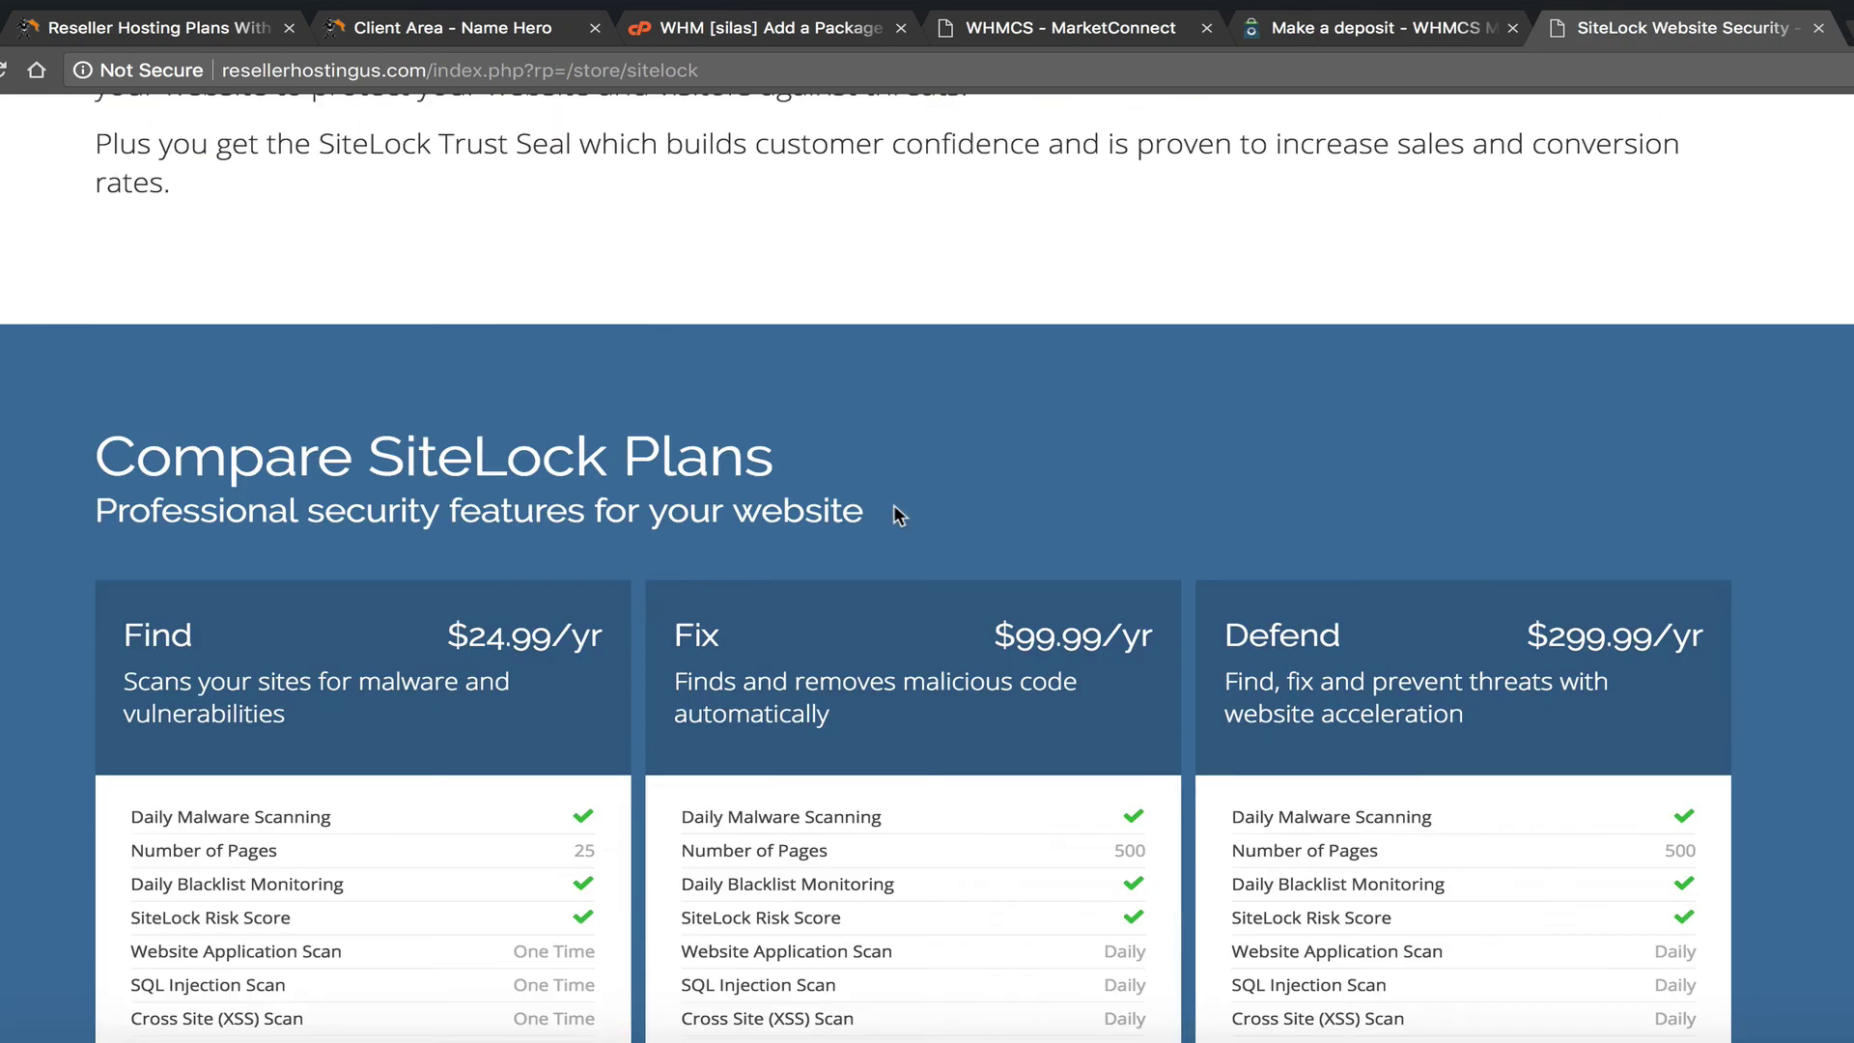
scroll(894, 509, down, 15)
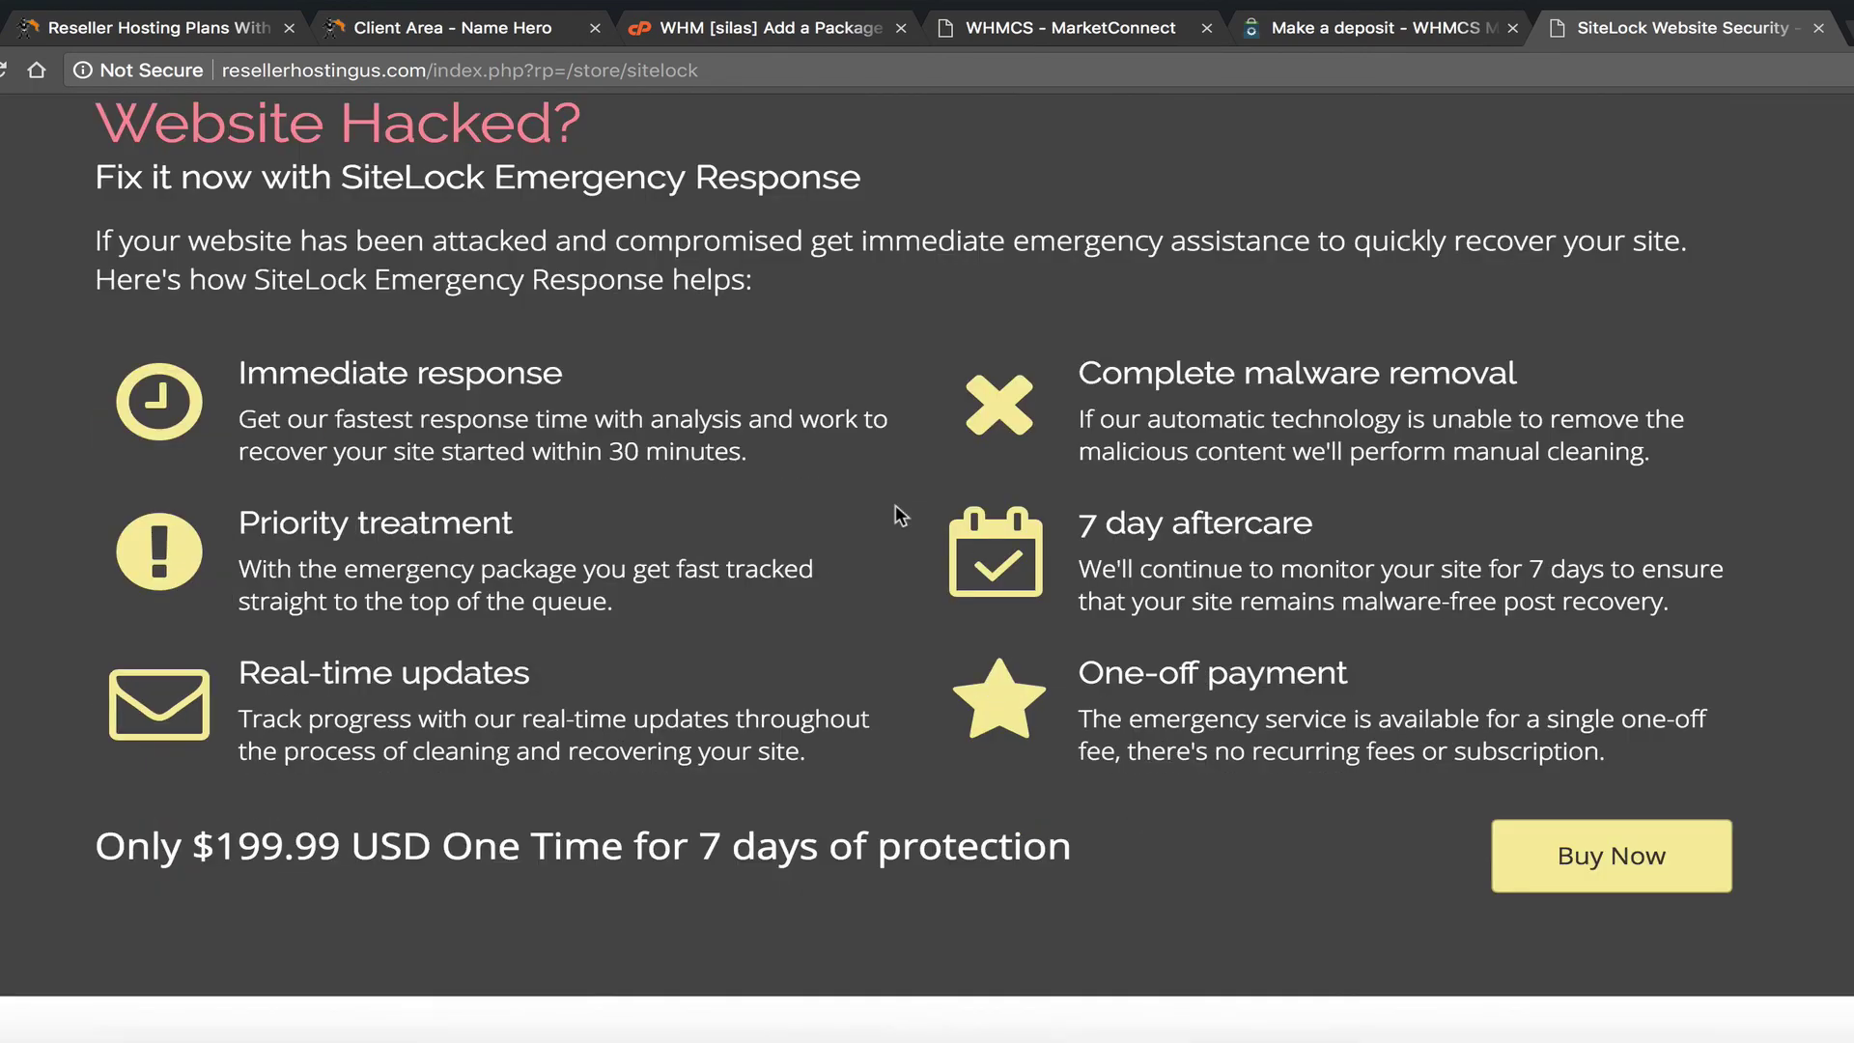
scroll(889, 548, up, 20)
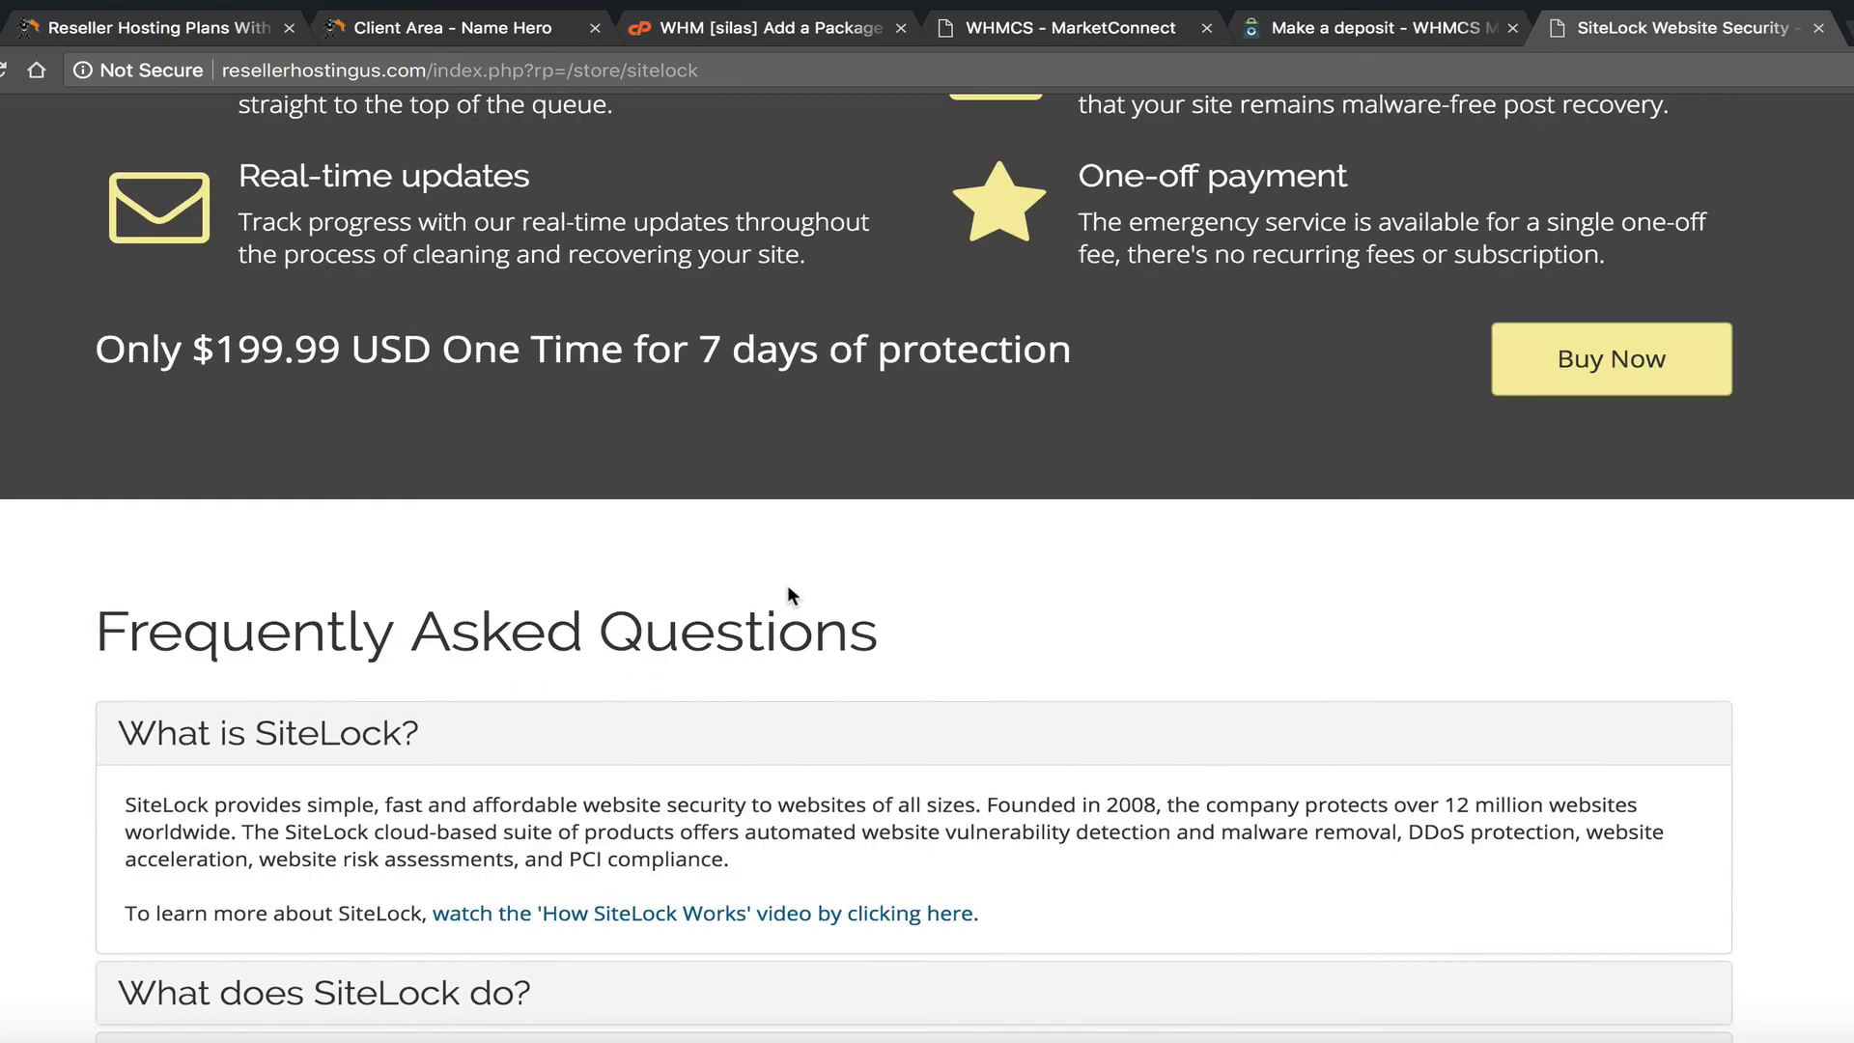
scroll(782, 609, up, 20)
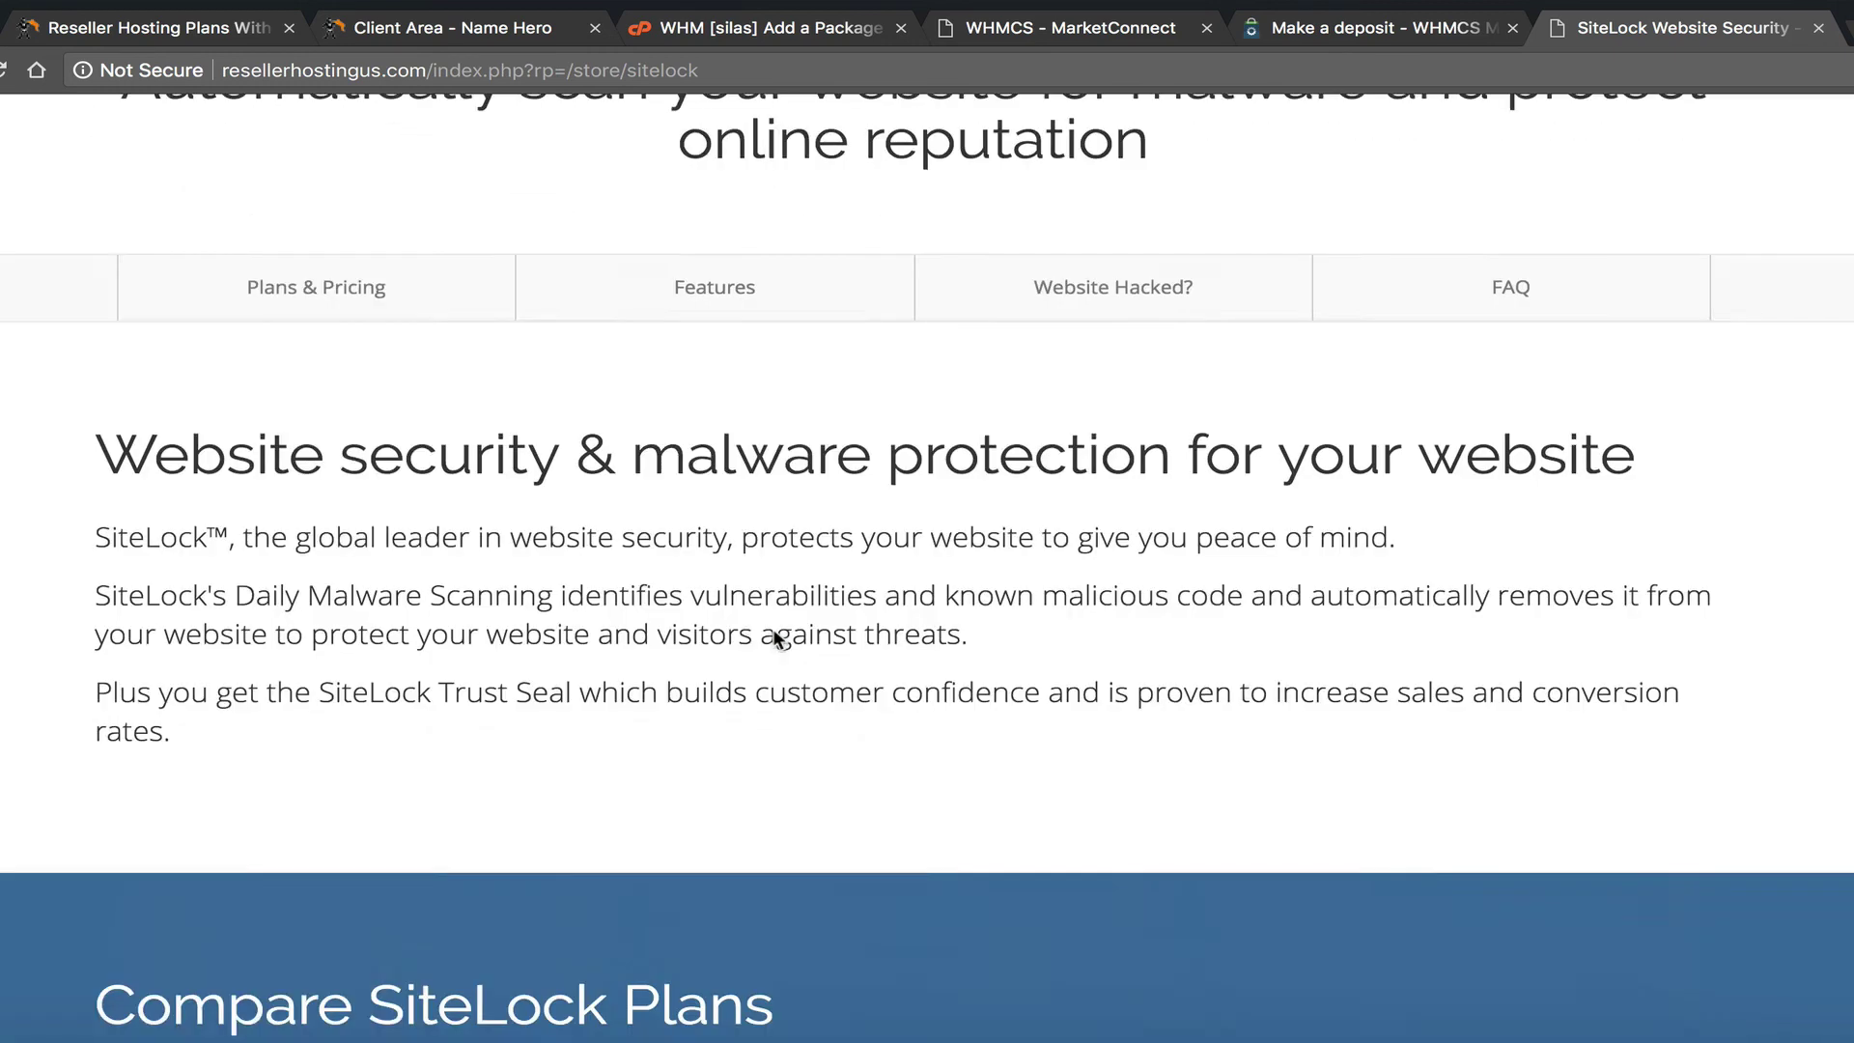